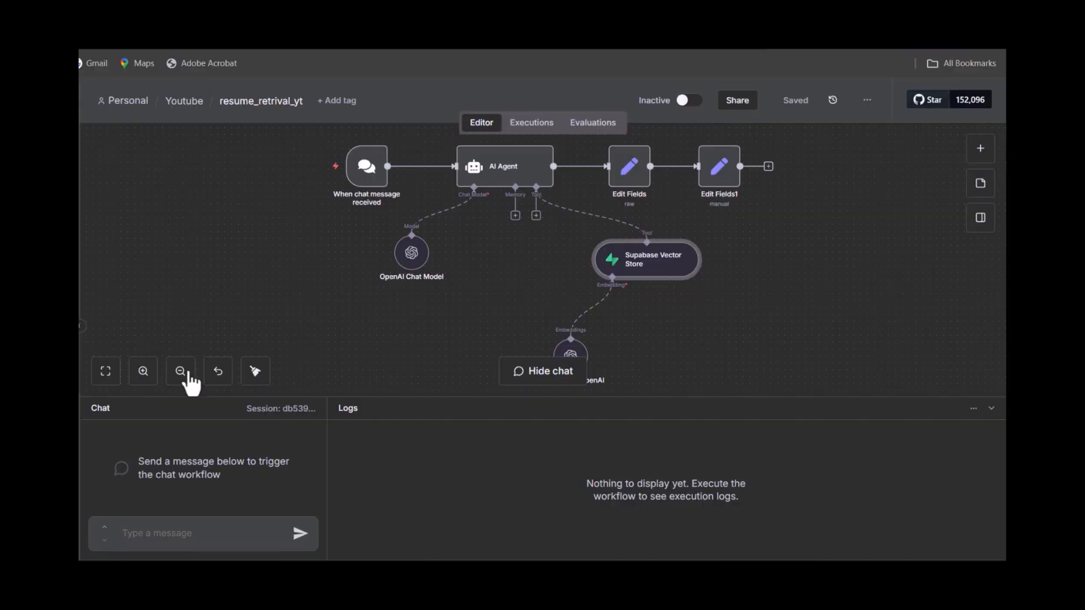
# Enter a query for a Python developer in the chat of the resume_retrival_yt workflow
pyautogui.click(167, 536)
pyautogui.write('python driveloper wi')
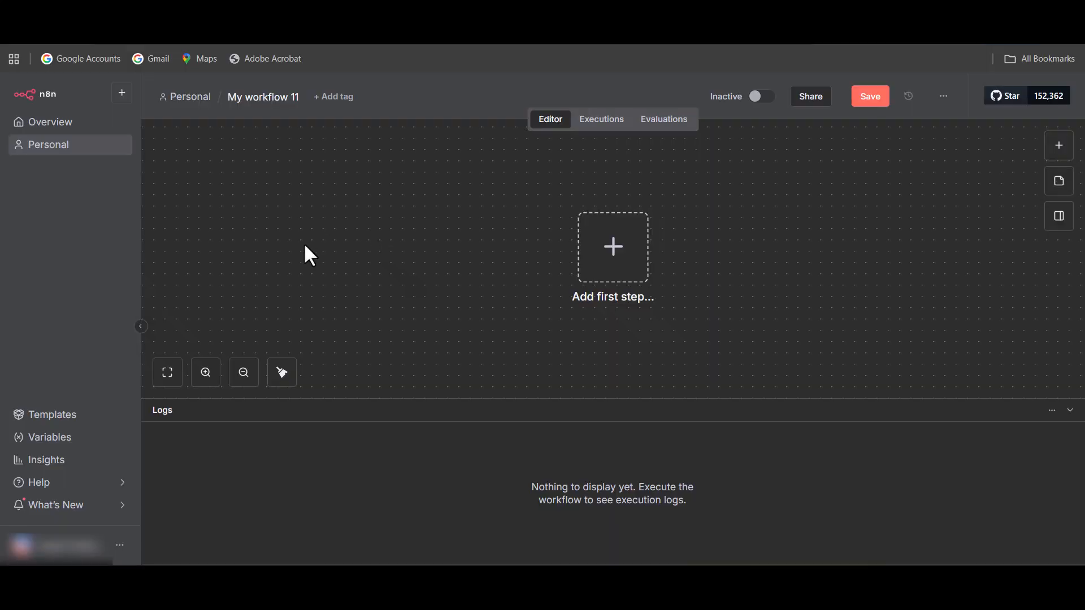
# Rename the new, empty workflow to gdrive_to_supabase
pyautogui.click(288, 103)
pyautogui.hotkey('ctrl', 'a')
pyautogui.write('g')
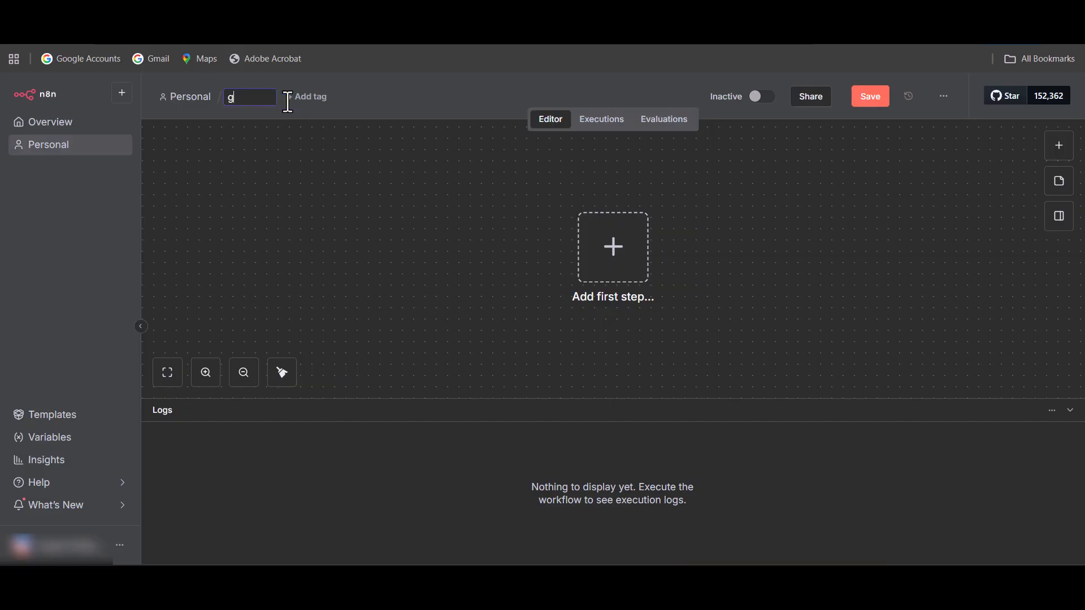
pyautogui.write('drive_to_supabase')
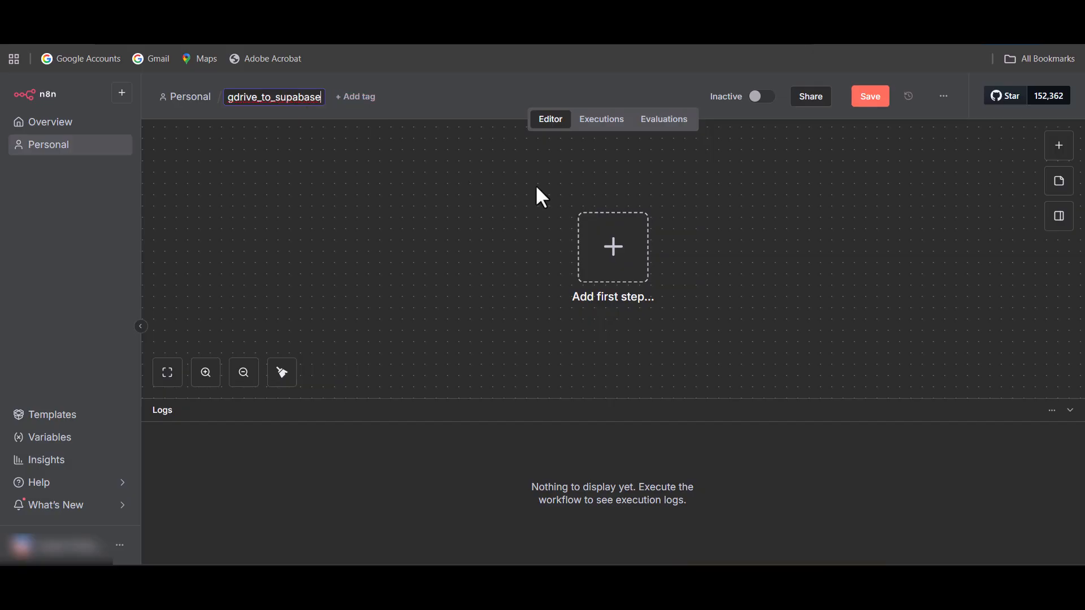
# Add a manual trigger as the workflow's first step and move it to make room for following nodes
pyautogui.click(642, 270)
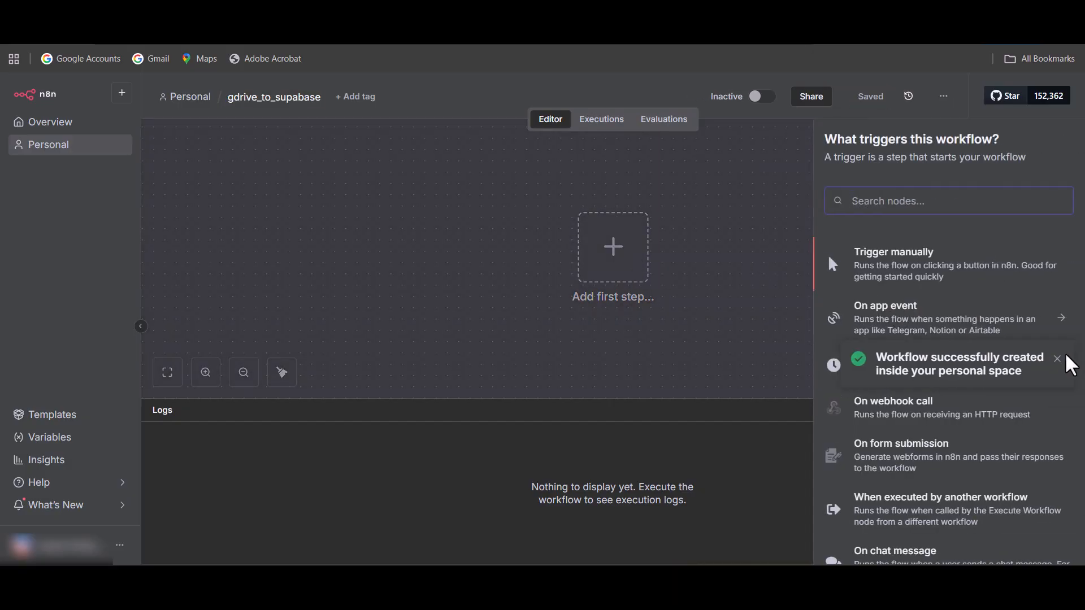
pyautogui.click(1058, 361)
pyautogui.click(1053, 151)
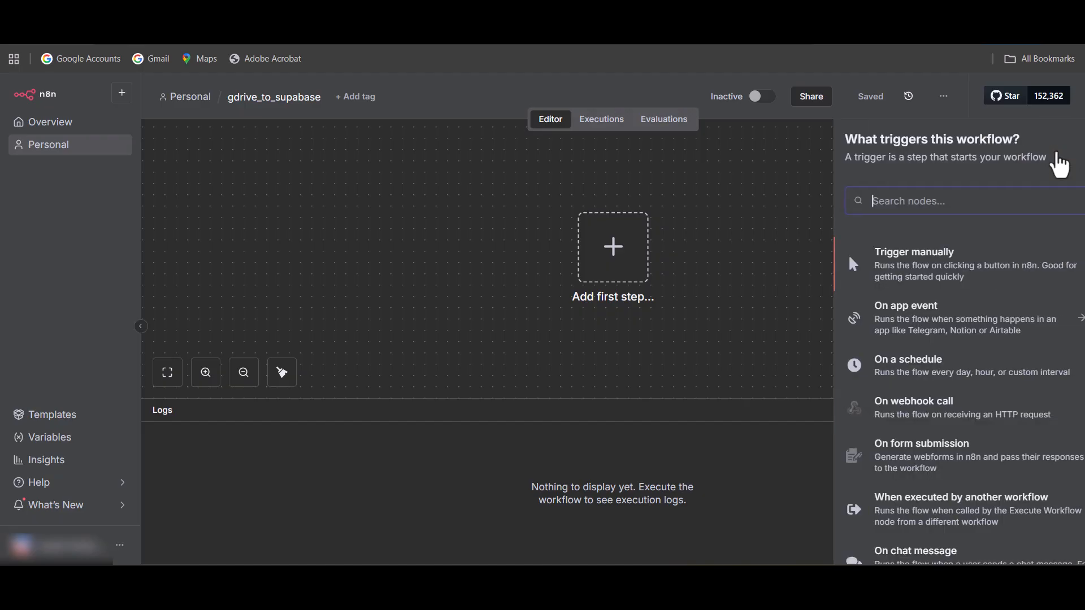
pyautogui.click(831, 259)
pyautogui.moveTo(615, 281)
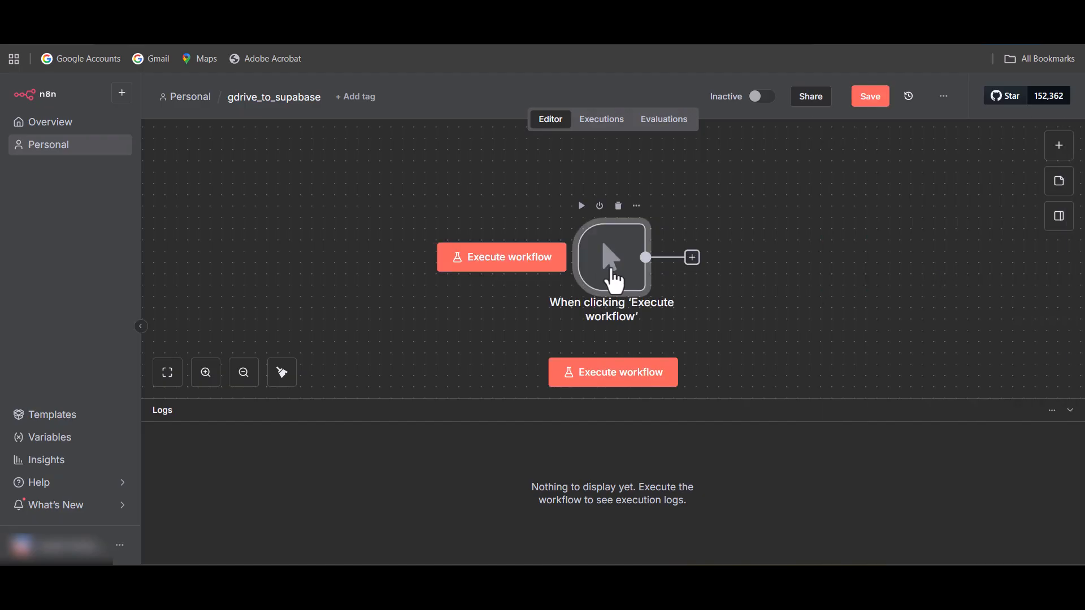
pyautogui.scroll(-3, 615, 281)
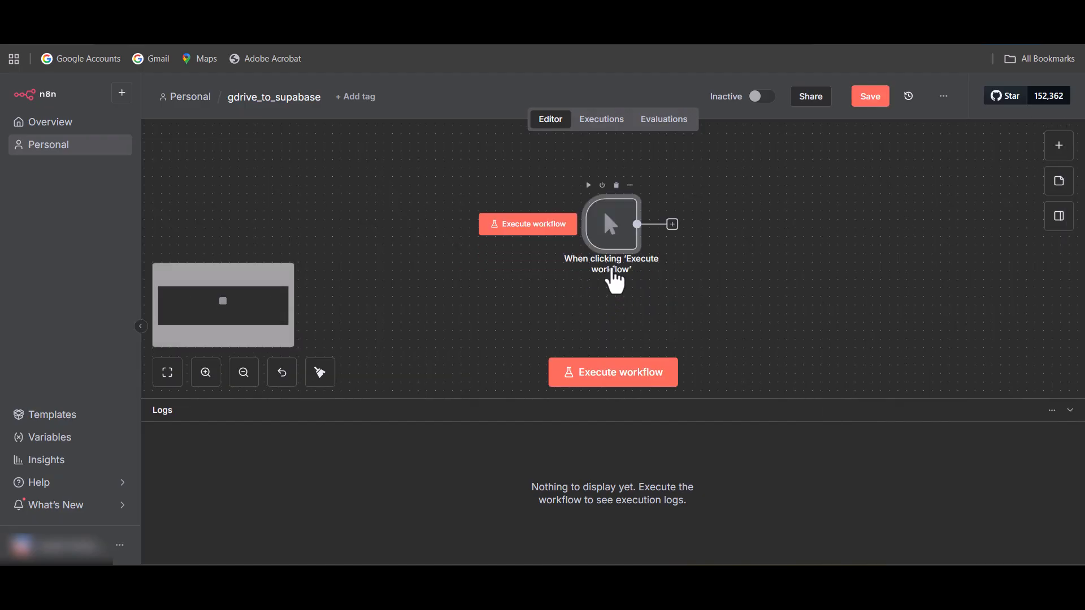
pyautogui.moveTo(616, 250); pyautogui.dragTo(405, 262)
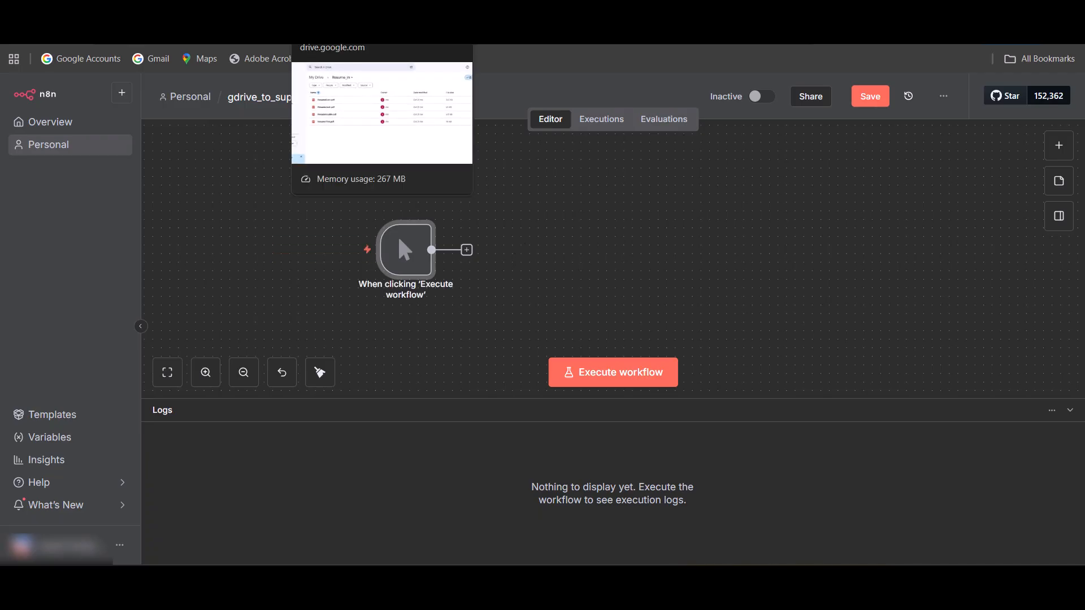
# Look at the resume folder in Google Drive, and add a Google Drive "Search files and folders" node after the manual trigger in n8n
pyautogui.click(350, 12)
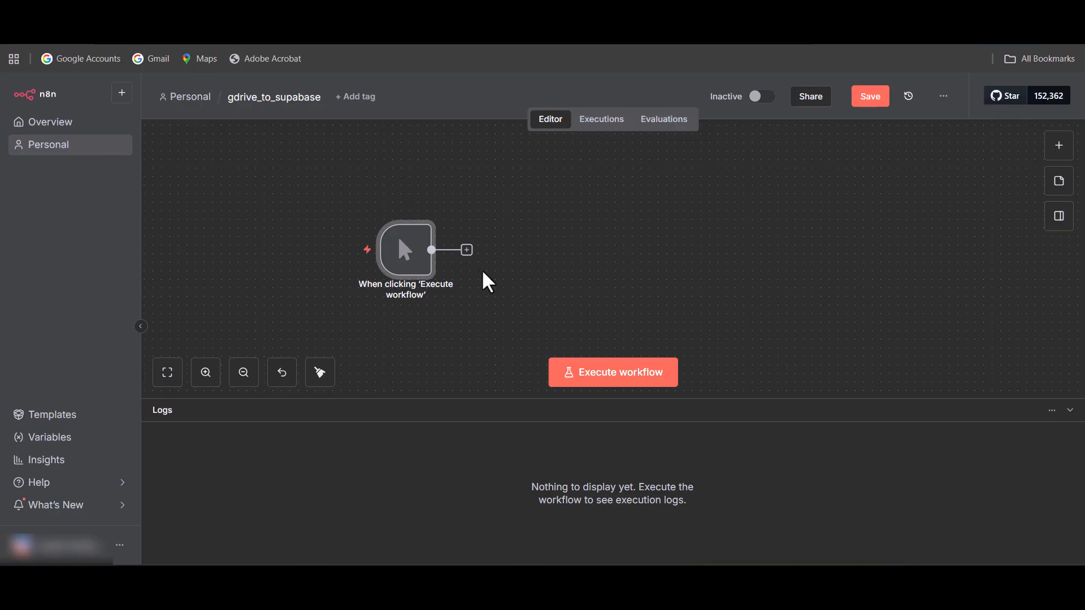
pyautogui.moveTo(400, 261); pyautogui.dragTo(393, 251)
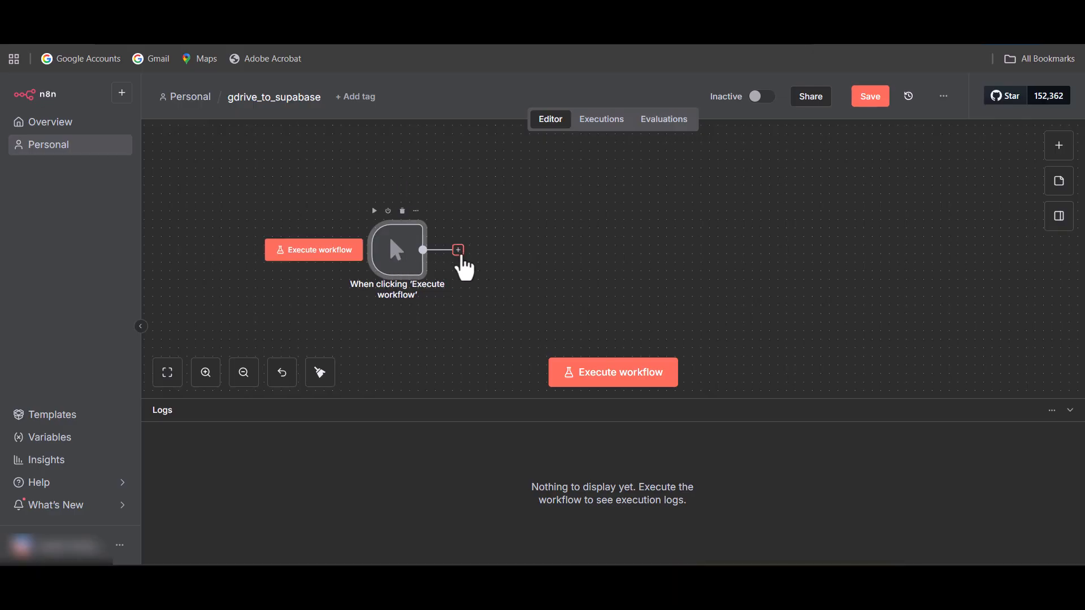
pyautogui.click(459, 250)
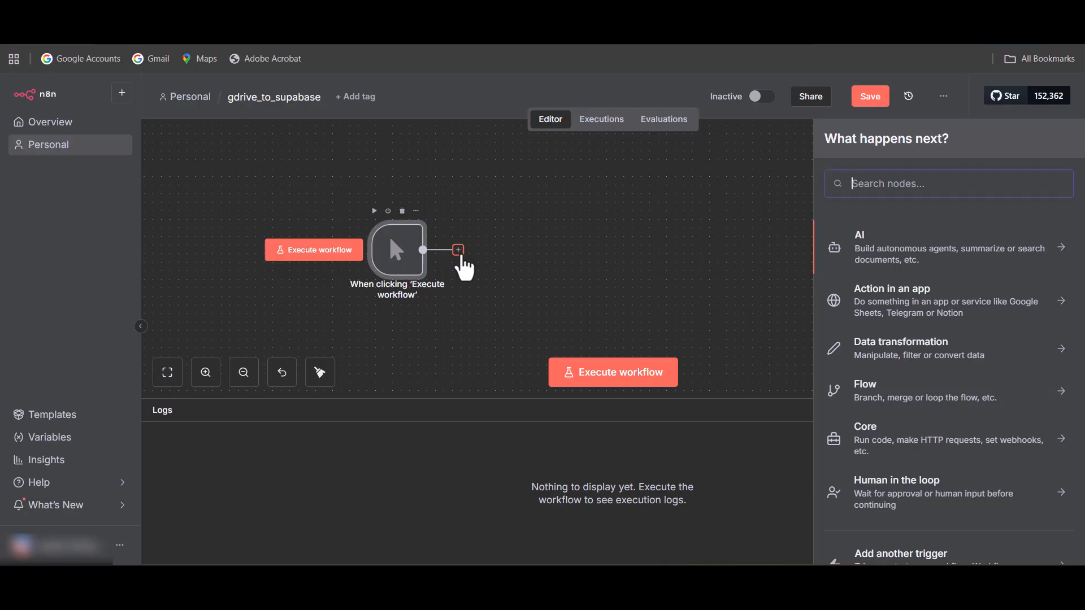
pyautogui.write('drive')
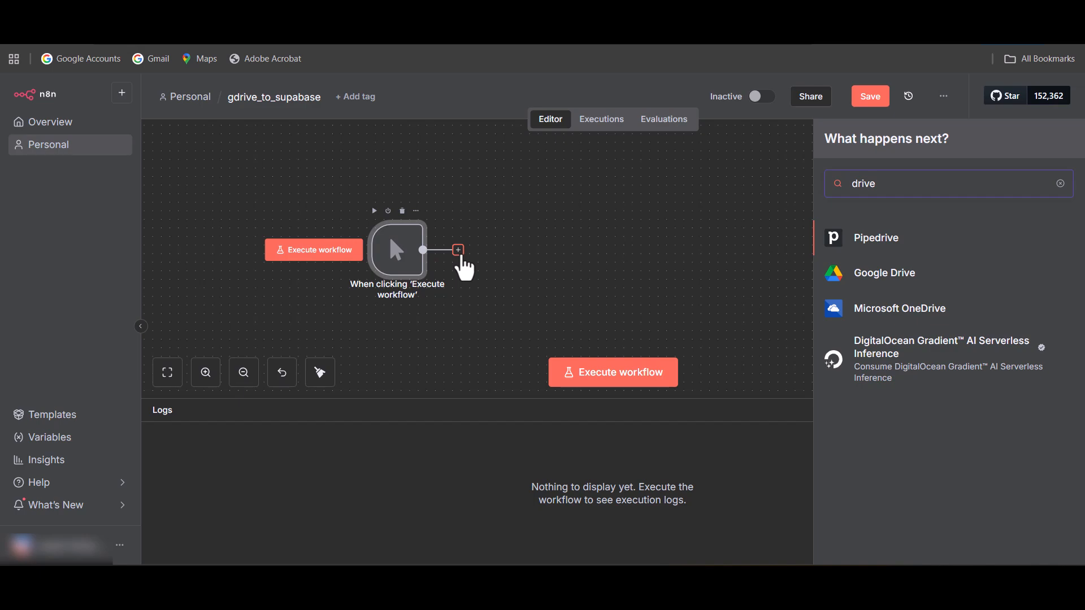
pyautogui.click(901, 280)
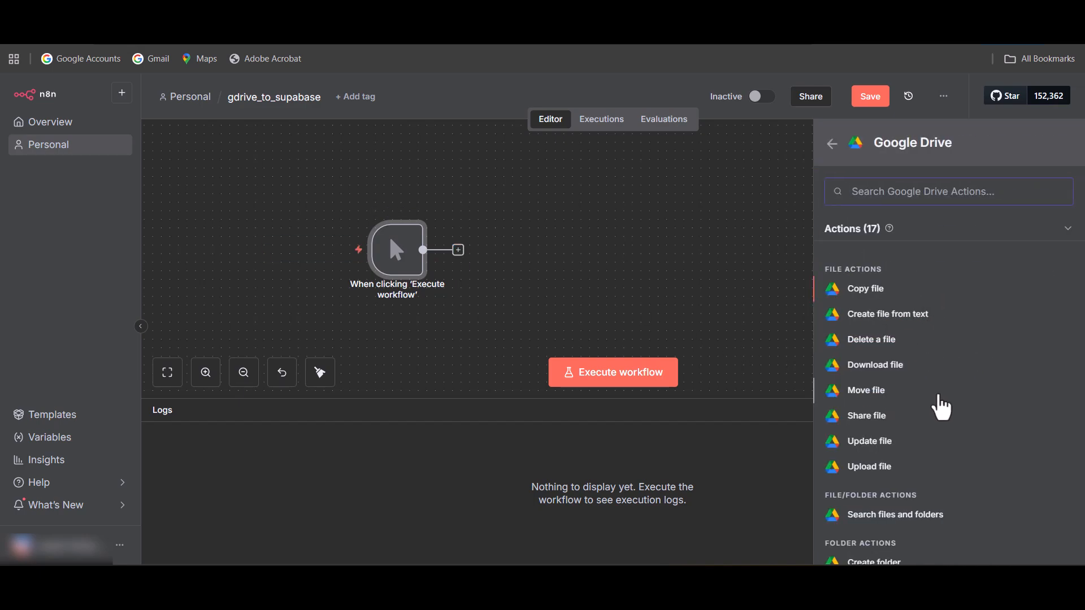
pyautogui.scroll(-4, 941, 407)
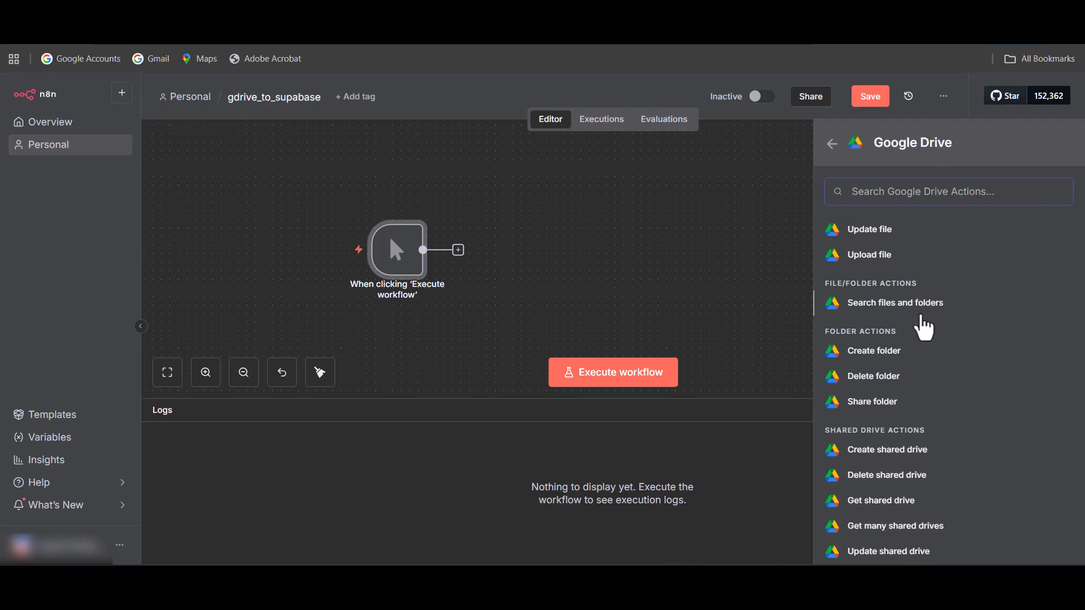
pyautogui.click(921, 304)
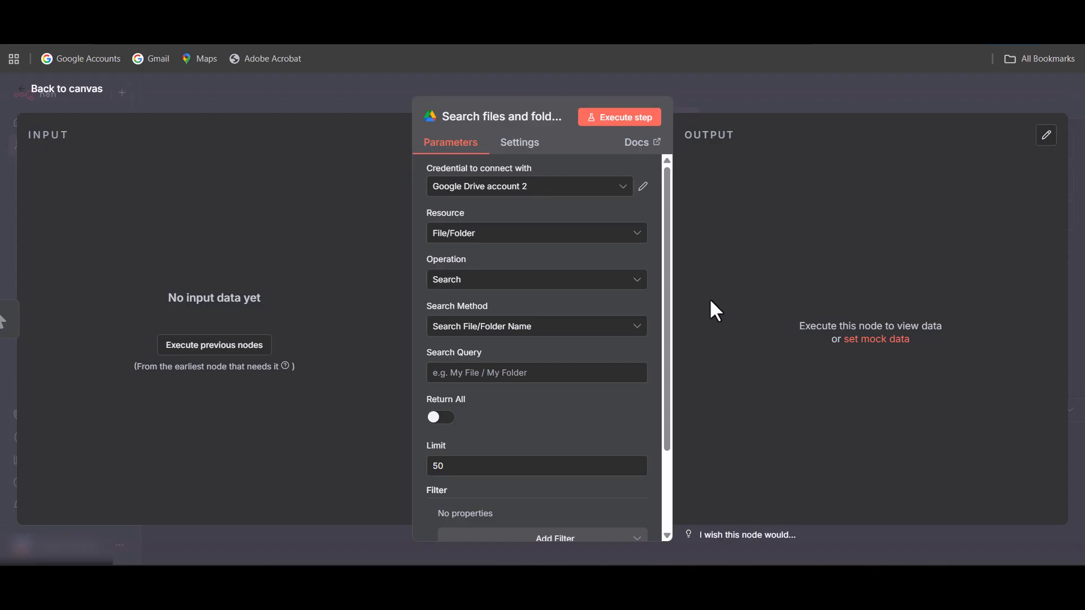
# Enable Return All for the Google Drive file and folder search
pyautogui.scroll(-1, 610, 302)
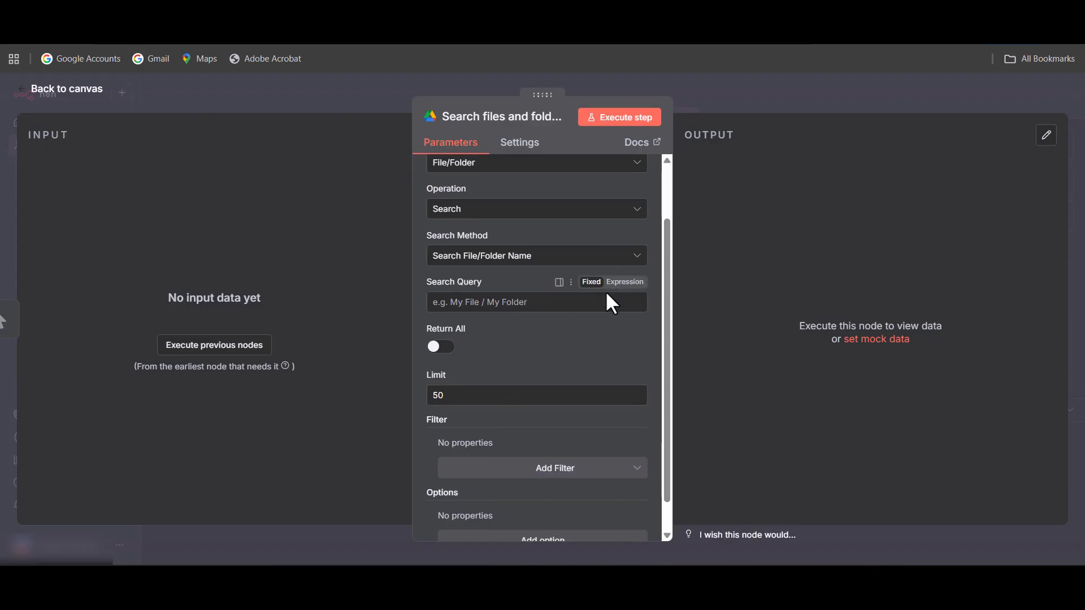
pyautogui.scroll(-1, 608, 303)
pyautogui.scroll(2, 537, 351)
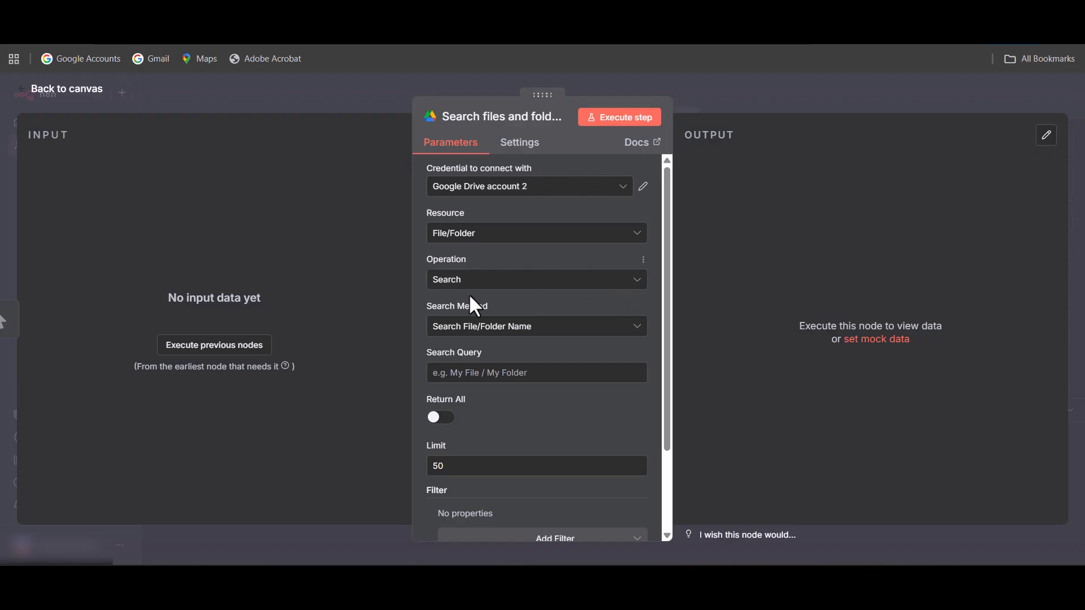
pyautogui.scroll(-2, 548, 347)
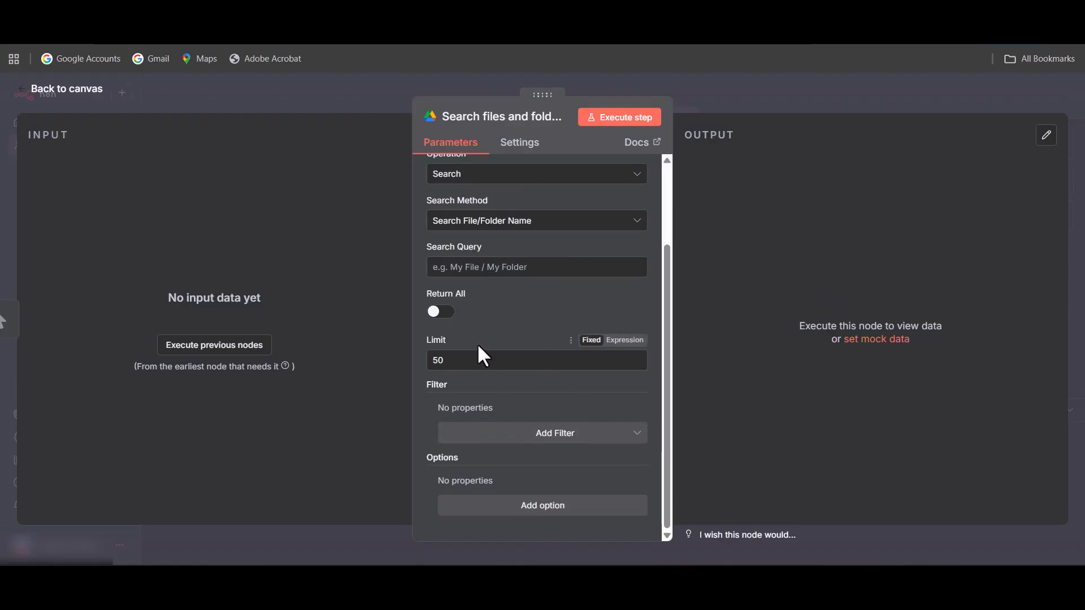
pyautogui.click(446, 315)
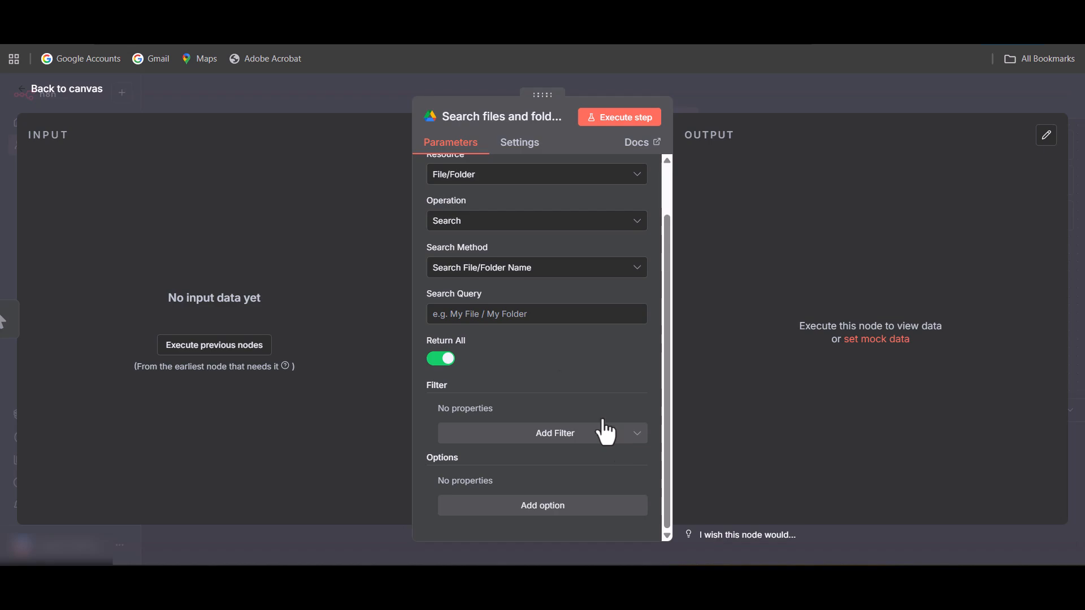
# Add a Folder filter to the Google Drive search and open its list of folders
pyautogui.click(322, 12)
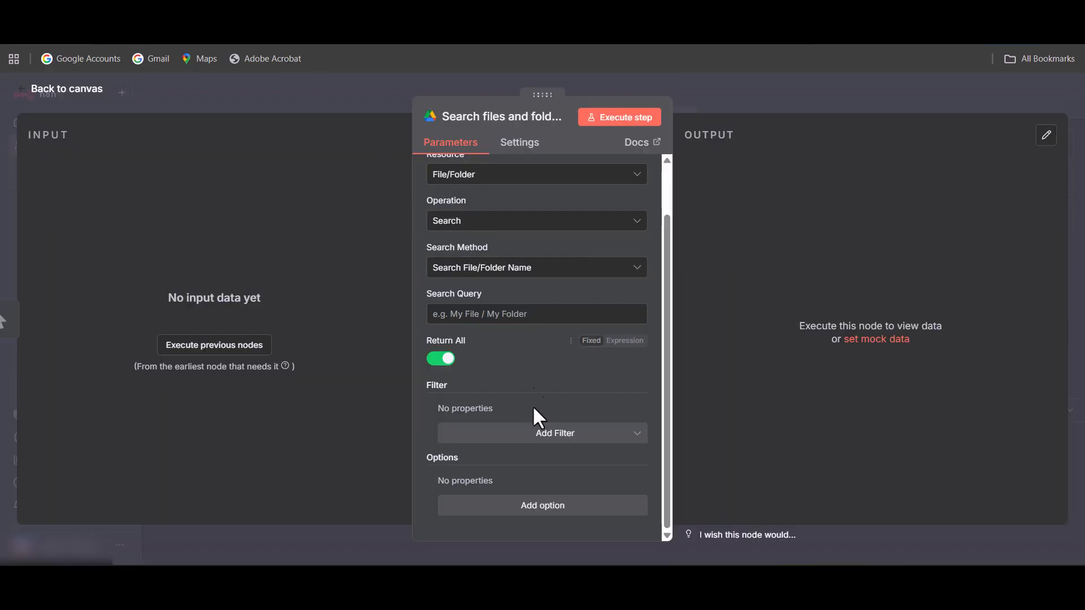
pyautogui.click(597, 440)
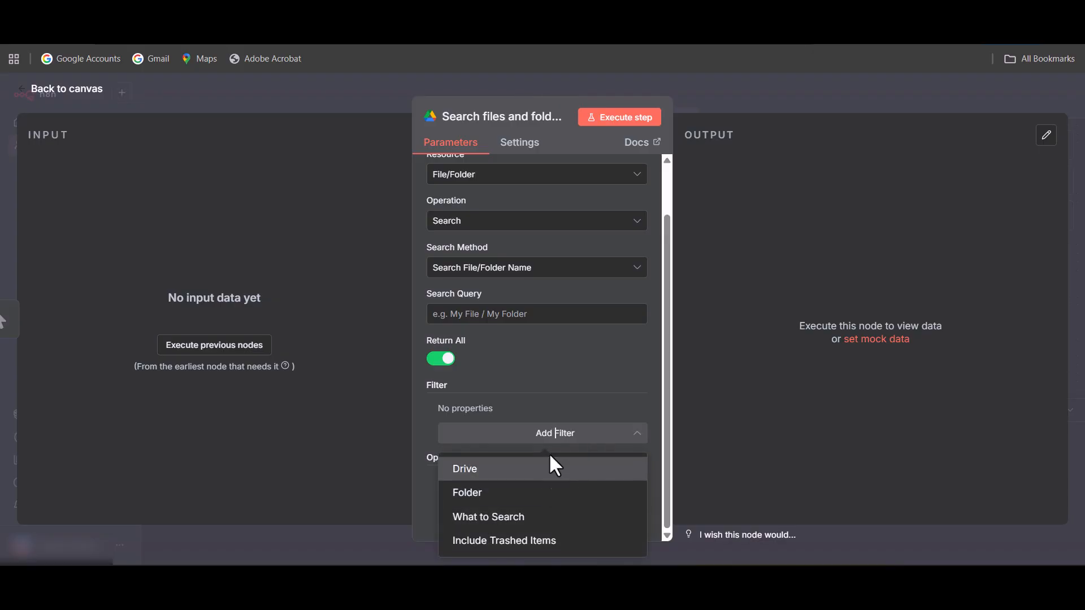
pyautogui.click(556, 506)
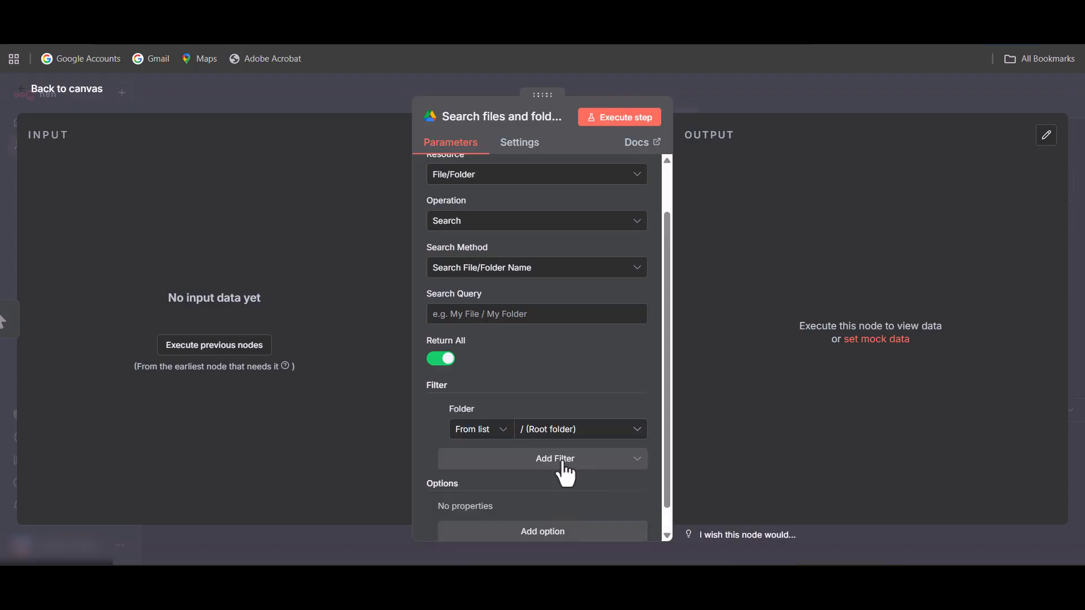
pyautogui.scroll(-1, 562, 467)
pyautogui.click(616, 410)
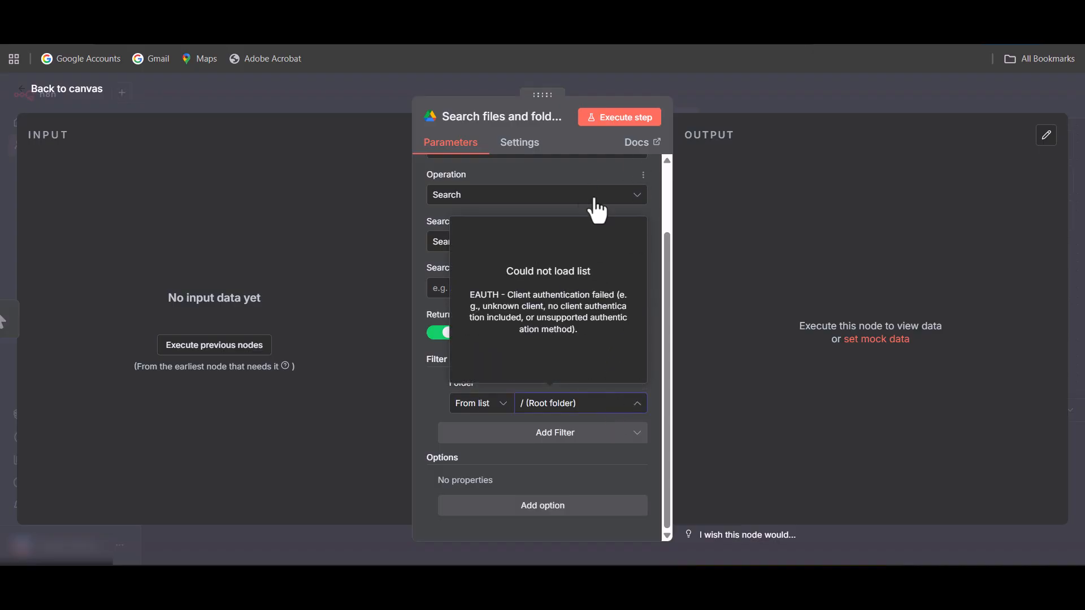
# Switch the search node's credential to Google Drive account and set its Folder filter to Resume_in
pyautogui.scroll(3, 654, 192)
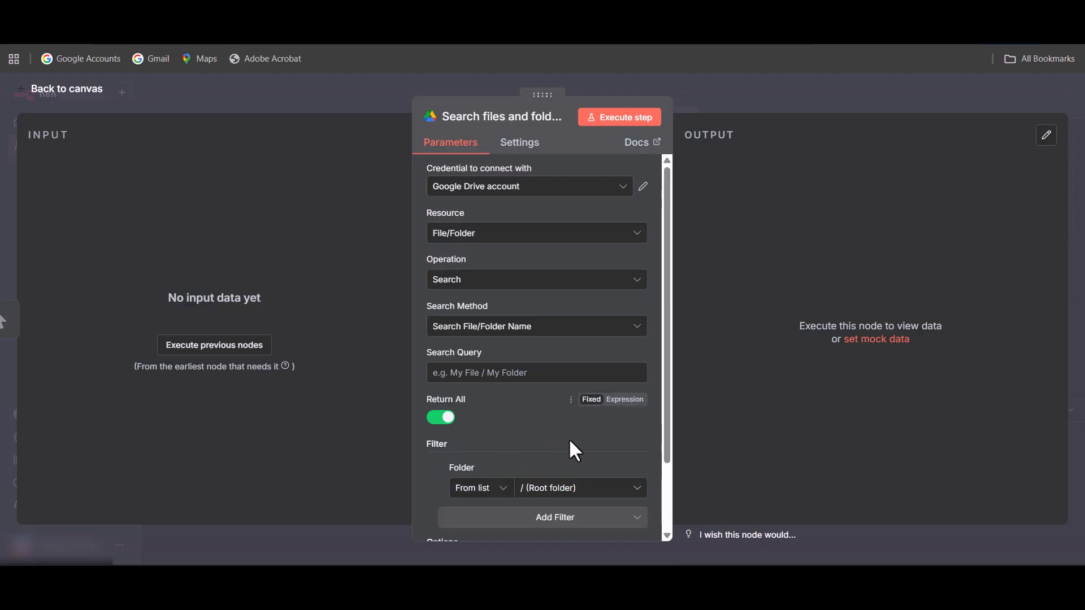
pyautogui.scroll(-2, 575, 461)
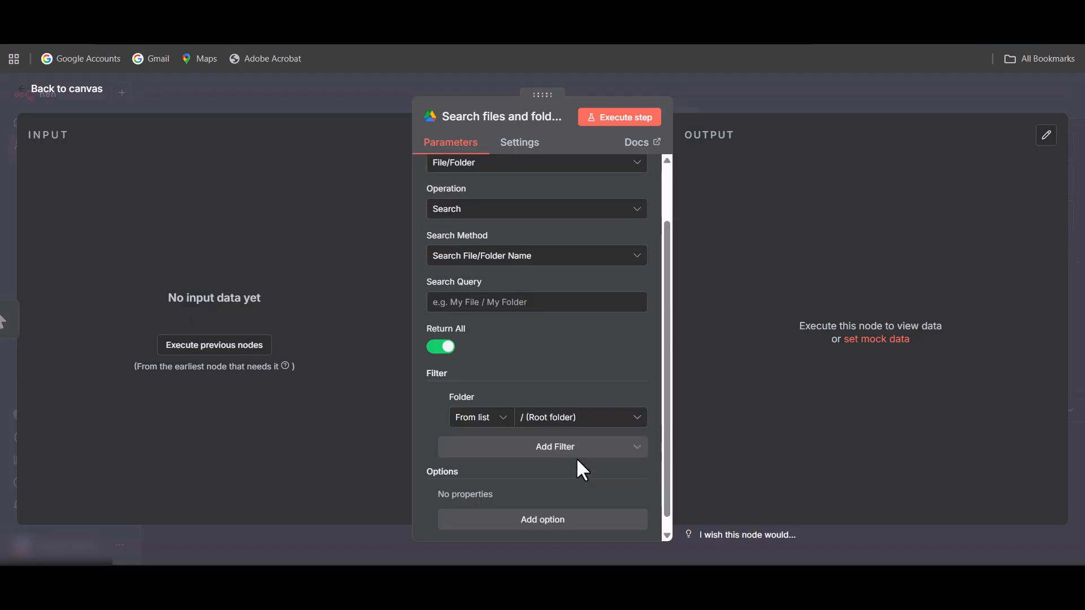
pyautogui.click(568, 420)
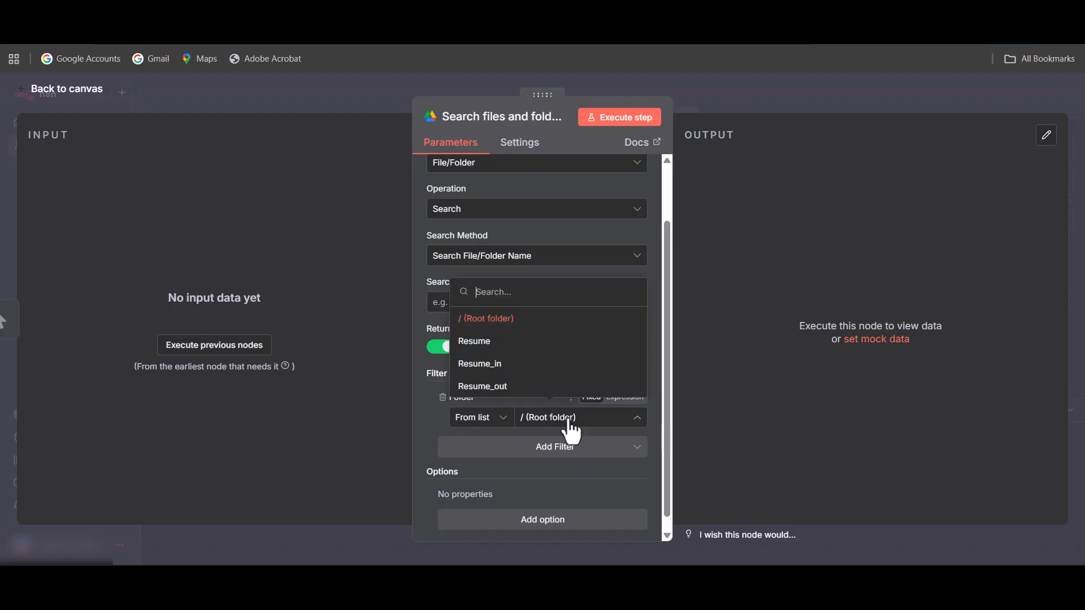
pyautogui.click(566, 371)
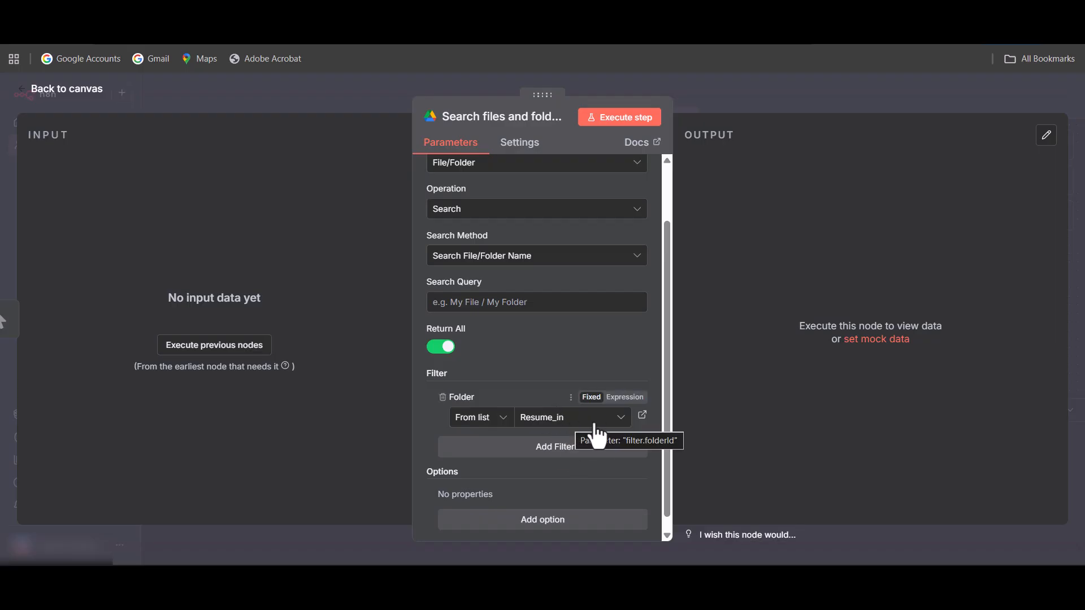
pyautogui.click(84, 108)
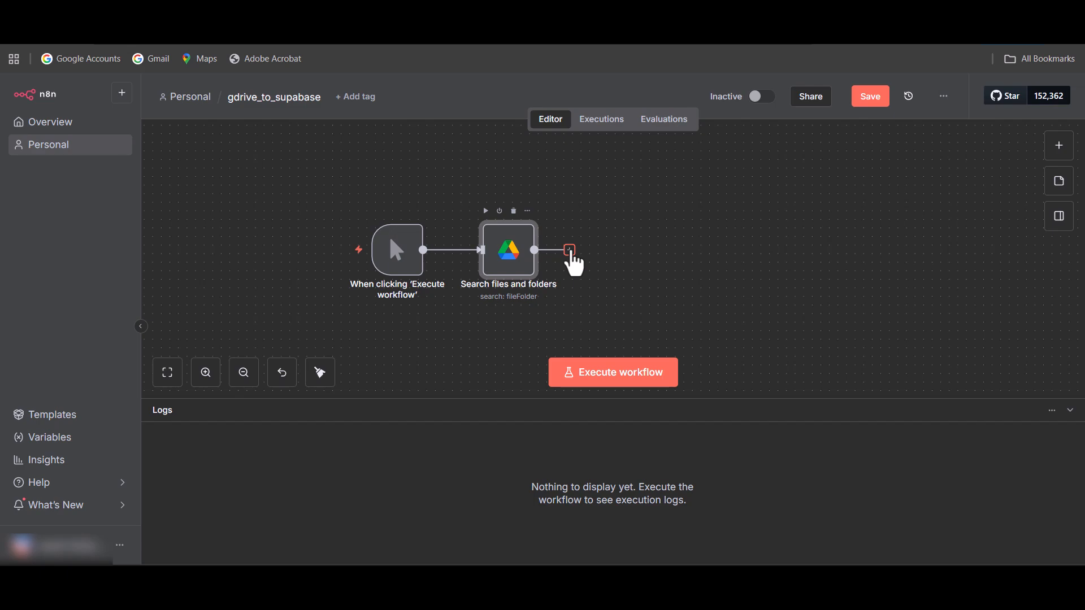
# Add a Loop Over Items node after the search node and delete its Replace Me placeholder
pyautogui.click(570, 251)
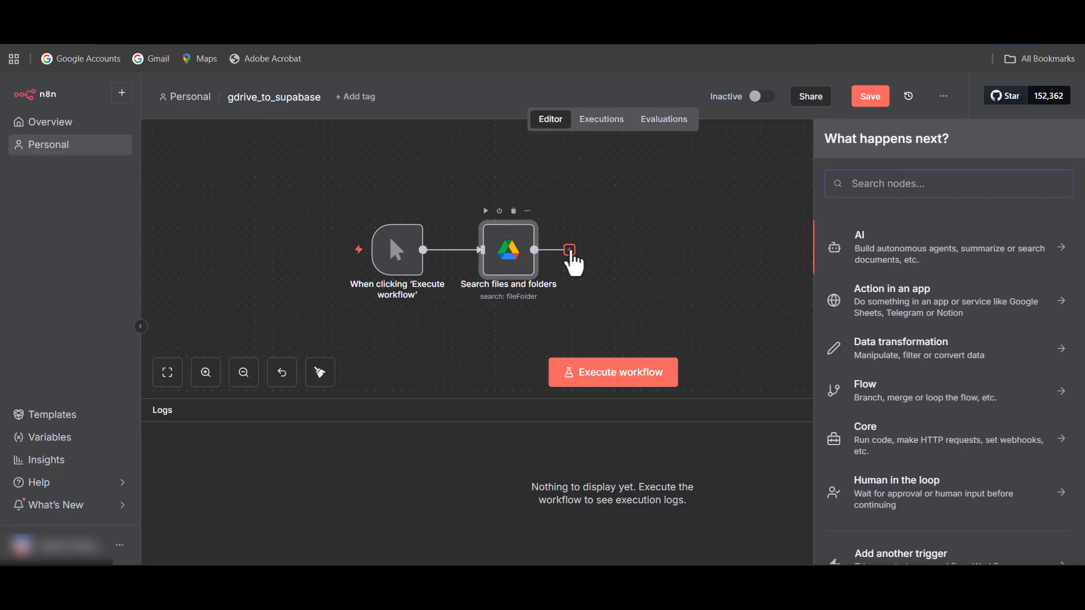
pyautogui.write('lop')
pyautogui.press('BackSpace')
pyautogui.press('BackSpace')
pyautogui.press('BackSpace')
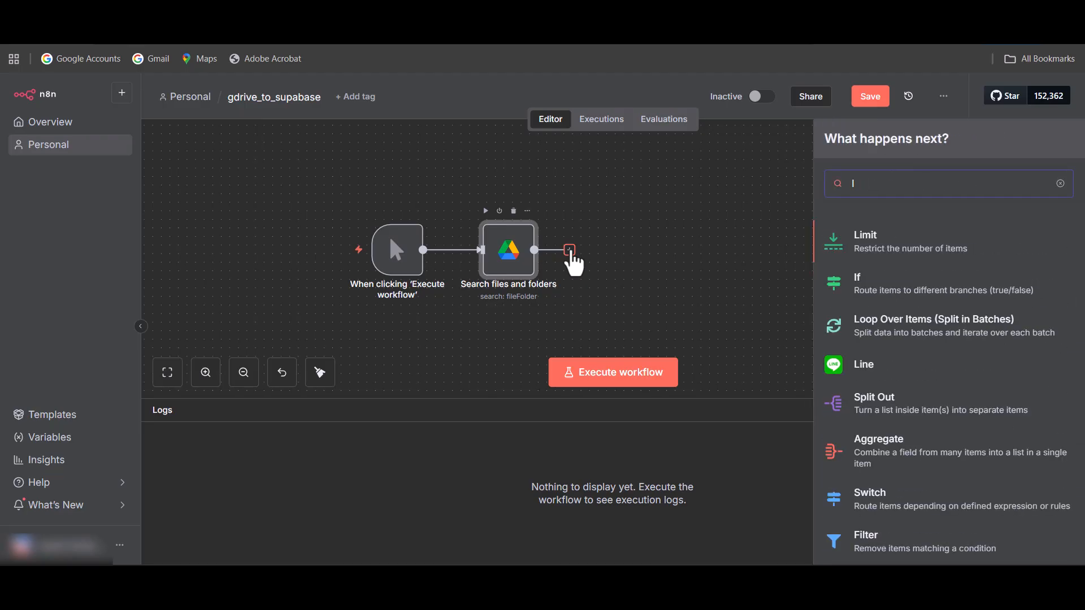
pyautogui.write('loop')
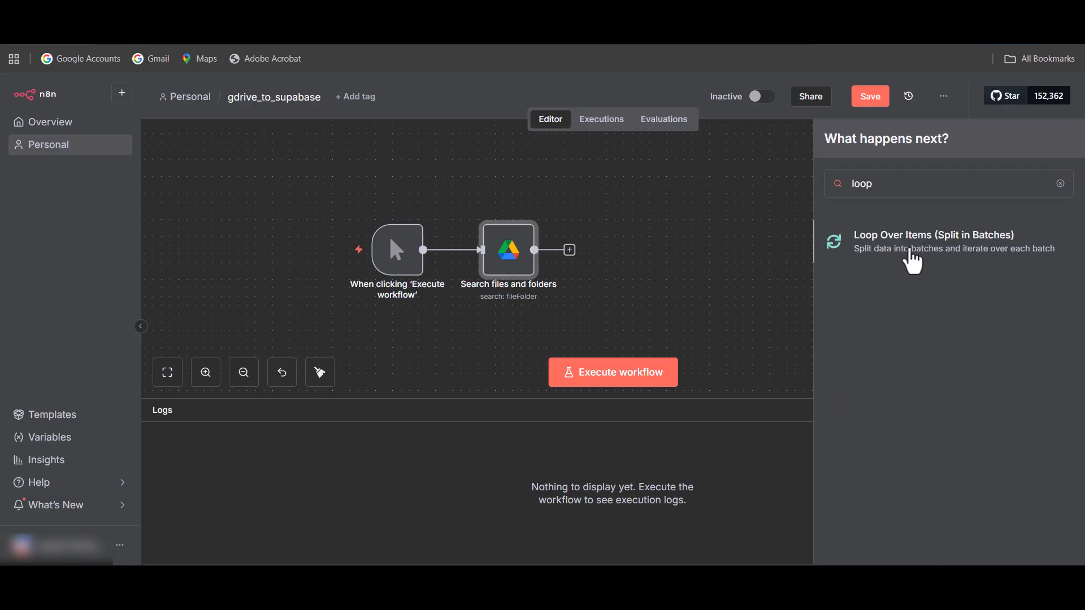
pyautogui.click(913, 260)
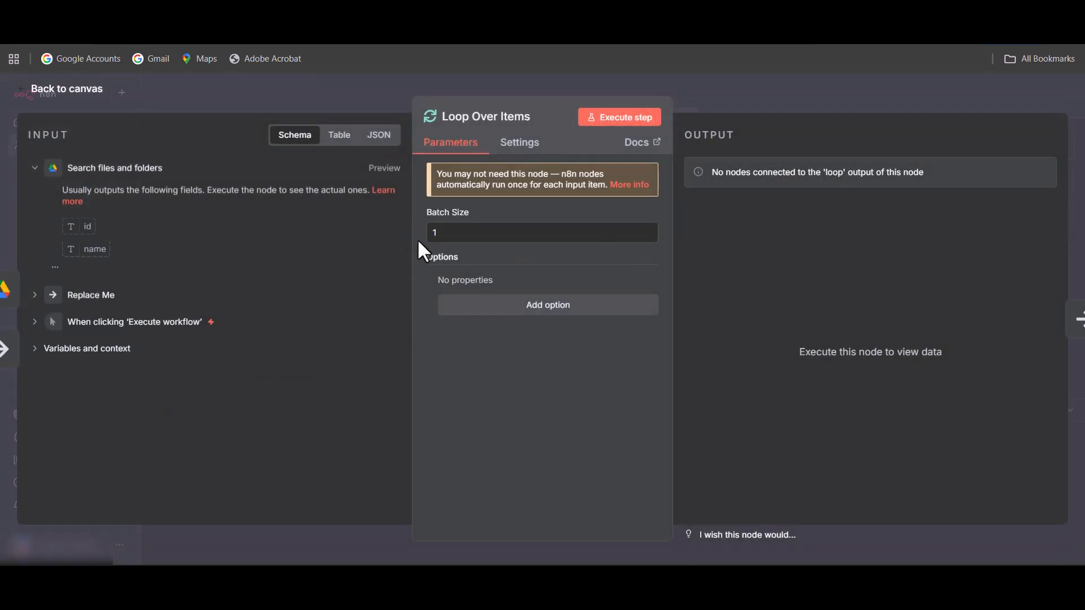
pyautogui.click(78, 93)
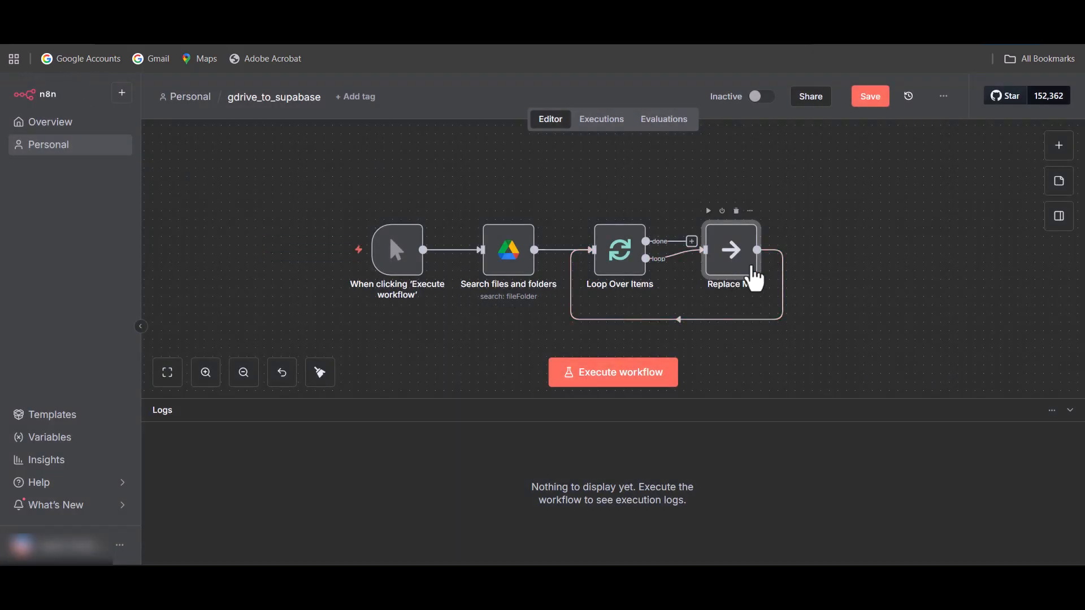
pyautogui.press('Delete')
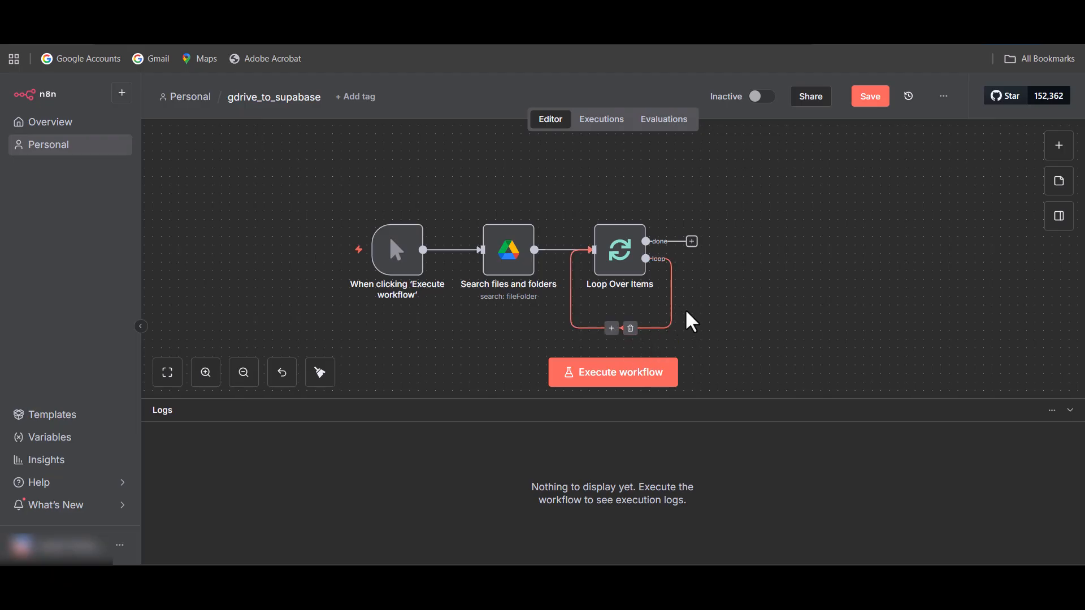
# Shift the trigger, search and Loop Over Items nodes together slightly left on the canvas
pyautogui.moveTo(347, 213); pyautogui.dragTo(695, 305)
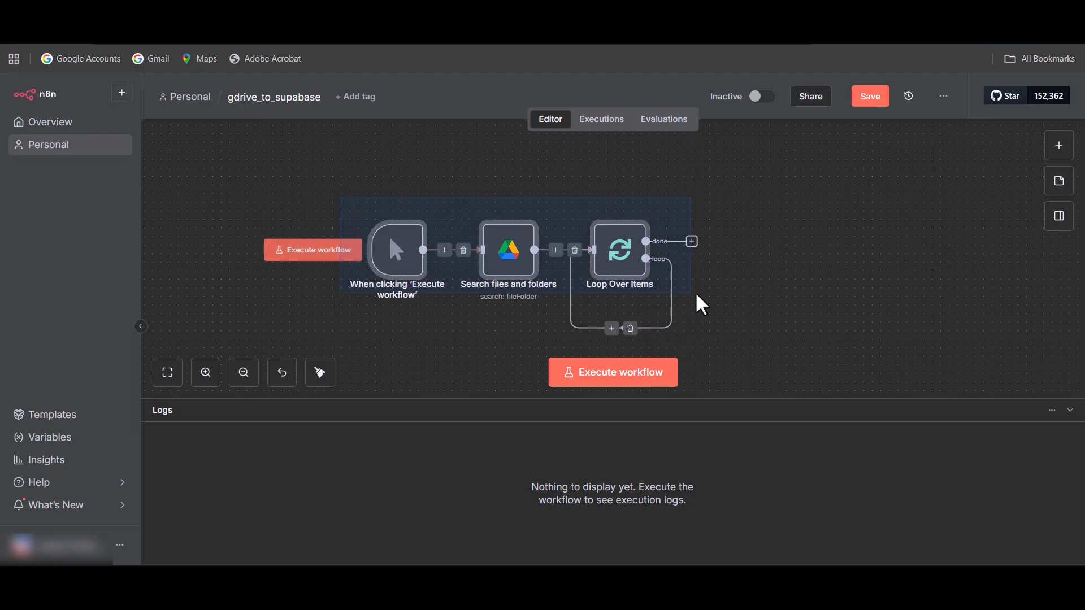
pyautogui.moveTo(497, 277); pyautogui.dragTo(444, 269)
pyautogui.click(707, 268)
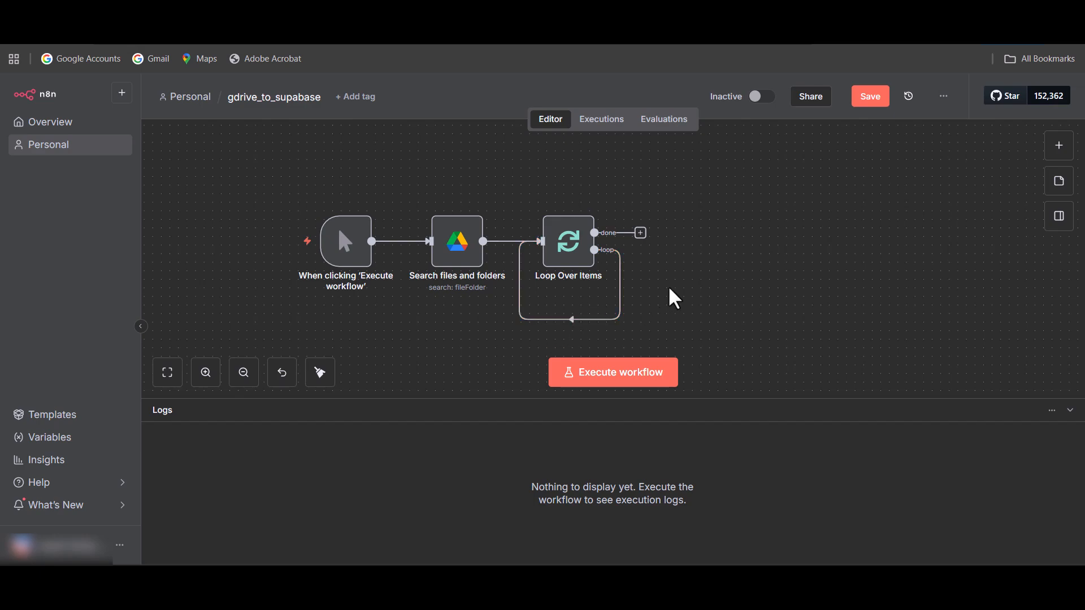
# Add an If node on the loop connection of the Loop Over Items node
pyautogui.moveTo(565, 334)
pyautogui.click(560, 320)
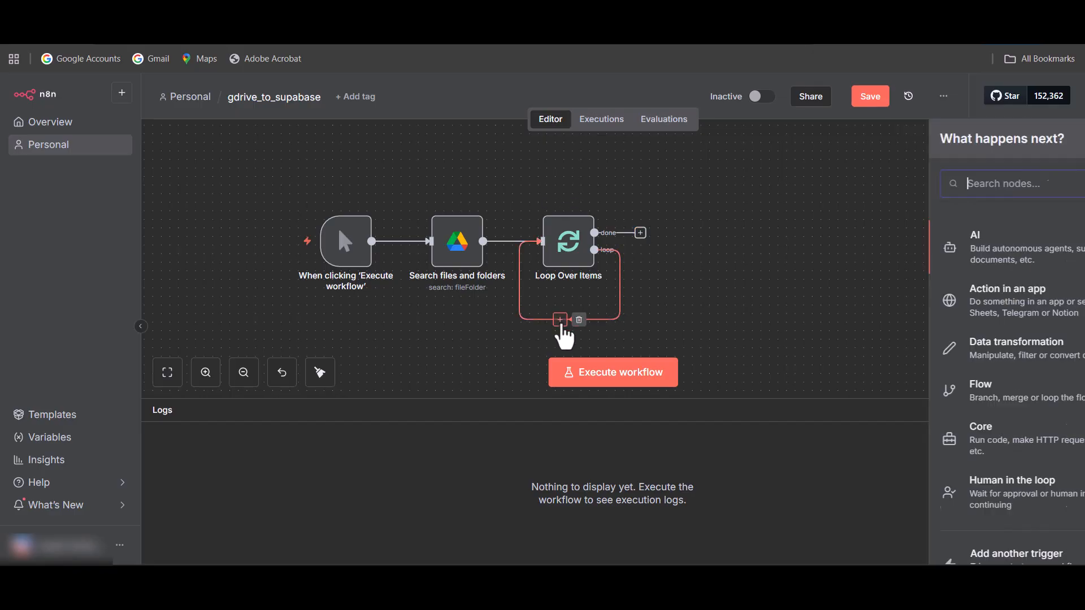
pyautogui.write('if')
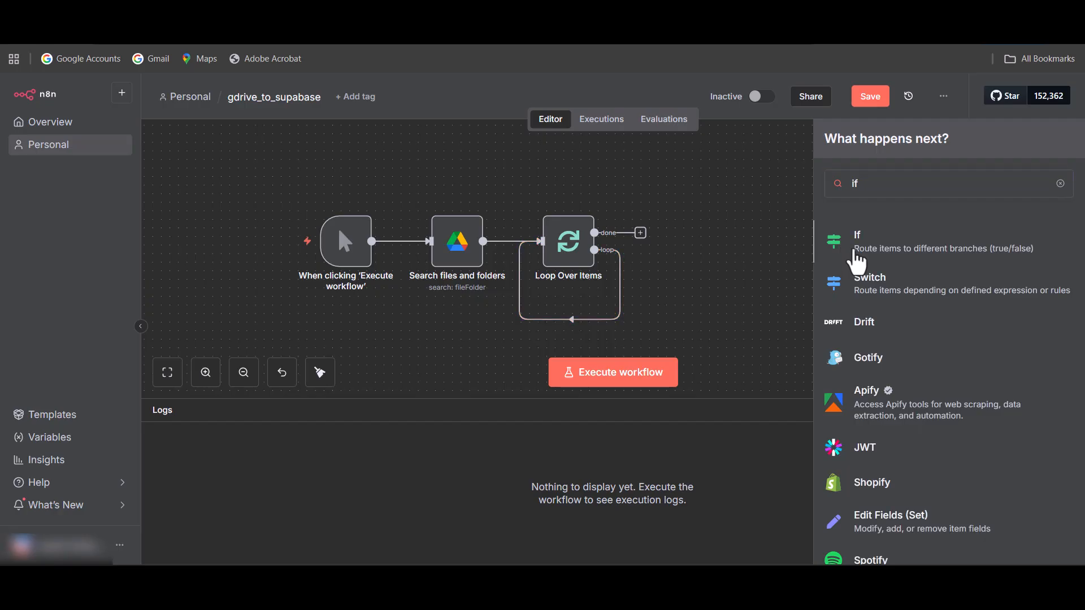
pyautogui.click(856, 249)
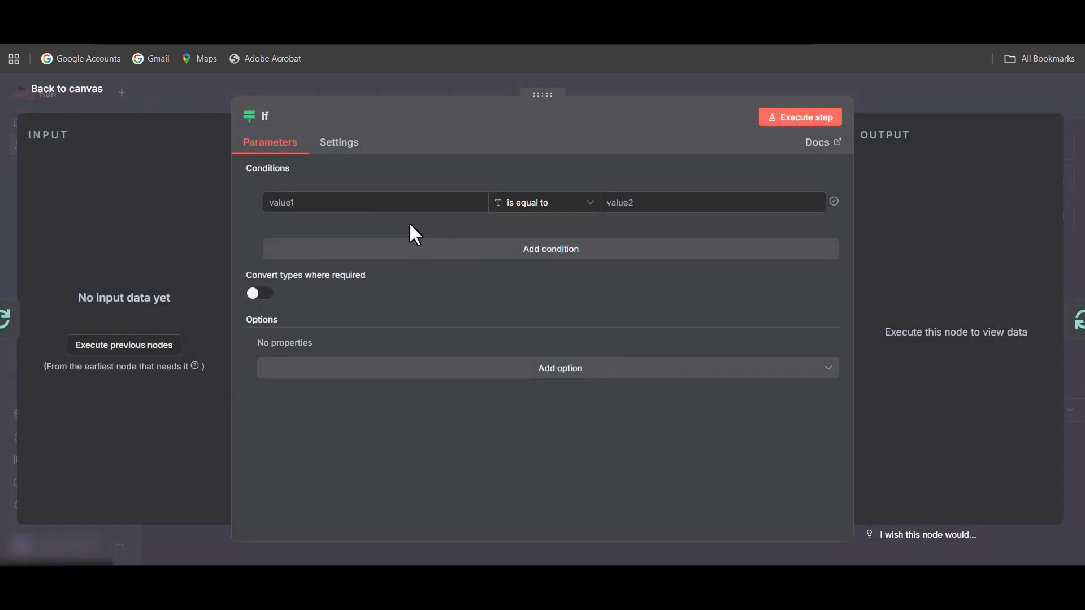
# Set the first value of the If condition to the expression {{ $json.isNotEmplty() }}
pyautogui.click(396, 209)
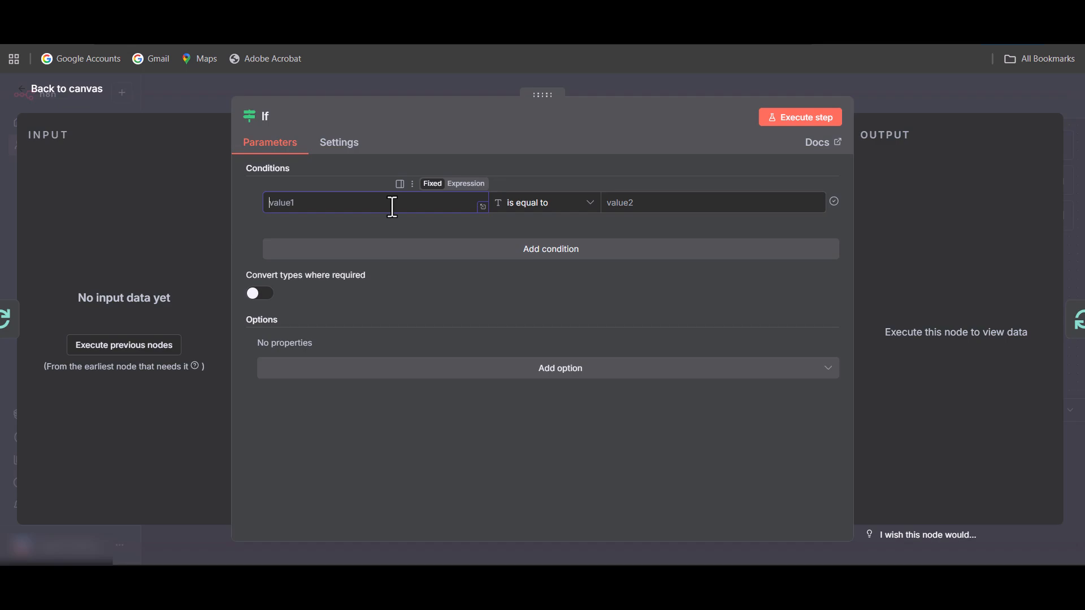
pyautogui.write('{{ ')
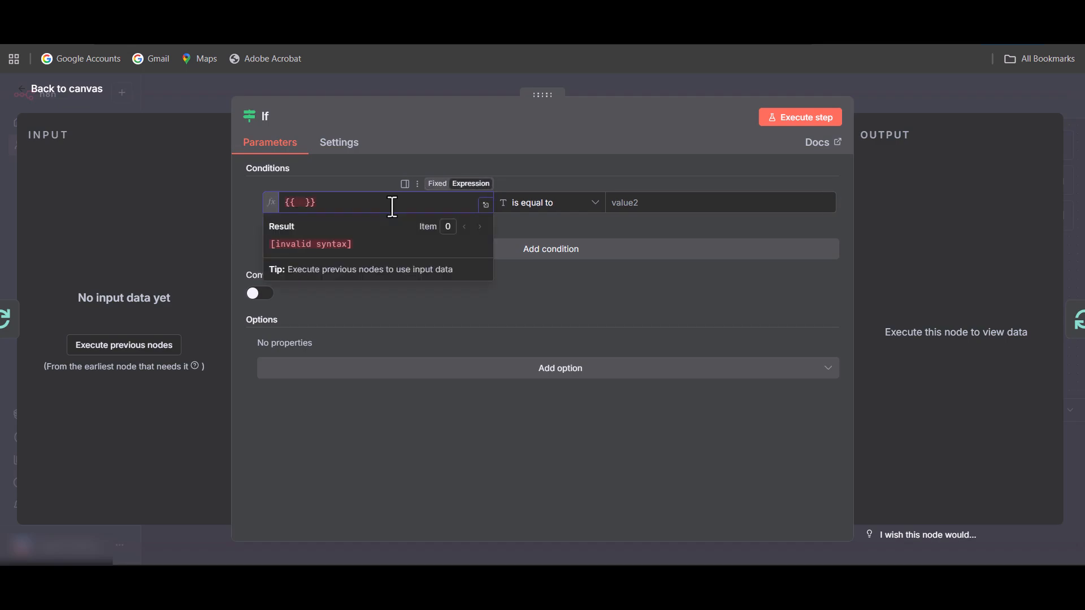
pyautogui.write('$')
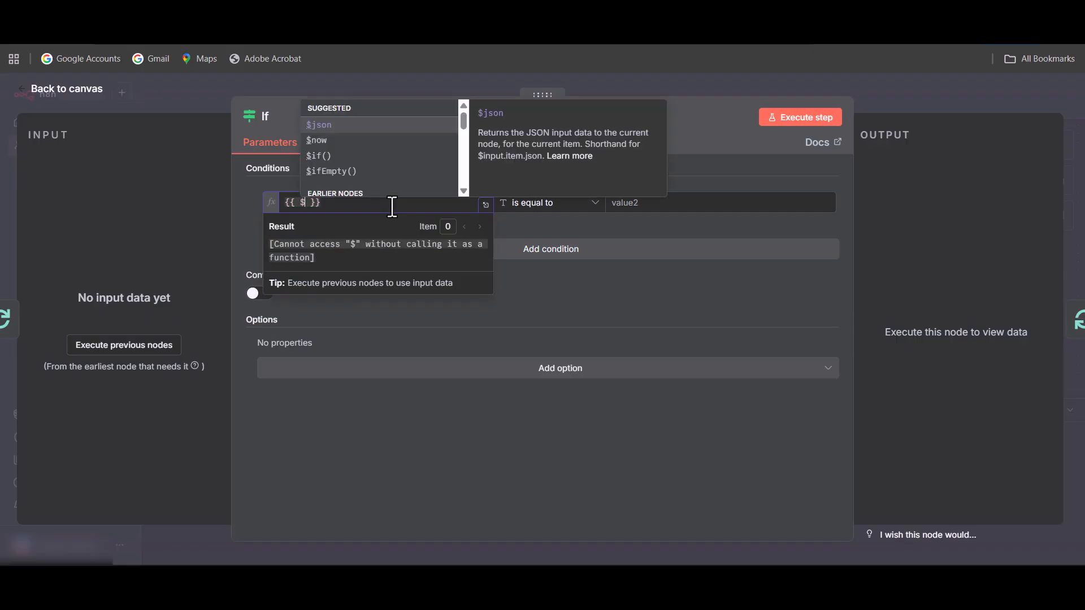
pyautogui.press('Return')
pyautogui.write('.i')
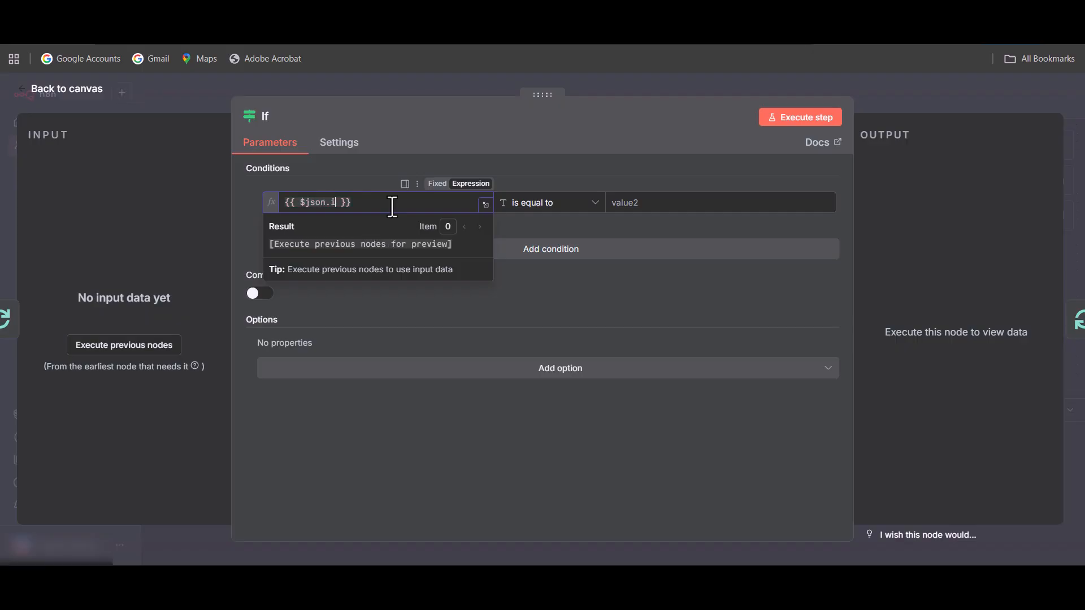
pyautogui.write('sNo')
pyautogui.press('BackSpace')
pyautogui.press('BackSpace')
pyautogui.write('NotEmplty(')
# Set the If condition's comparison to Boolean "is true" and return to the canvas
pyautogui.click(576, 209)
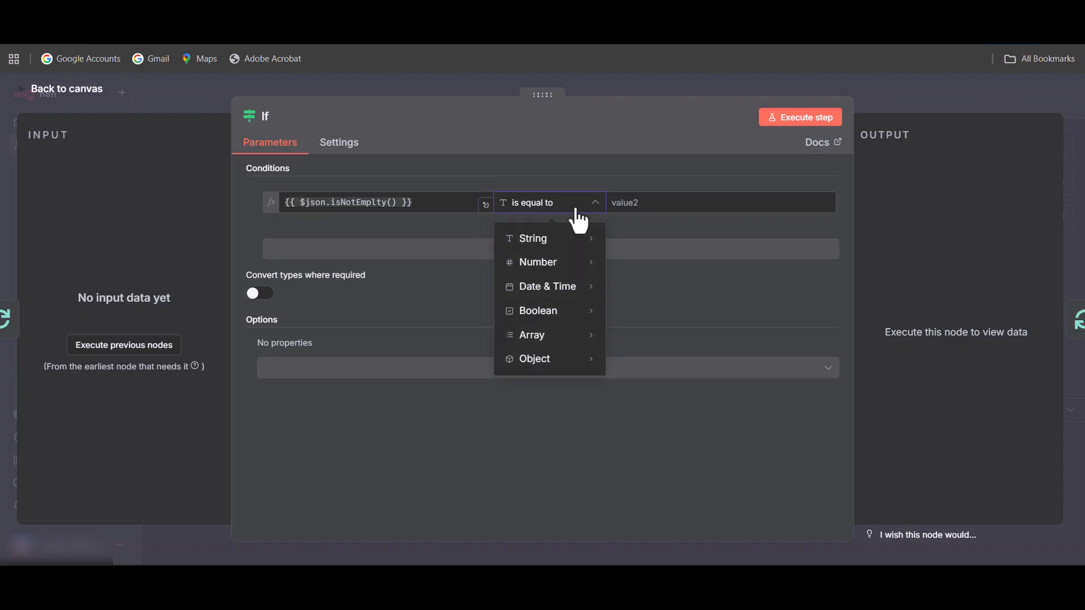
pyautogui.click(585, 316)
pyautogui.click(787, 208)
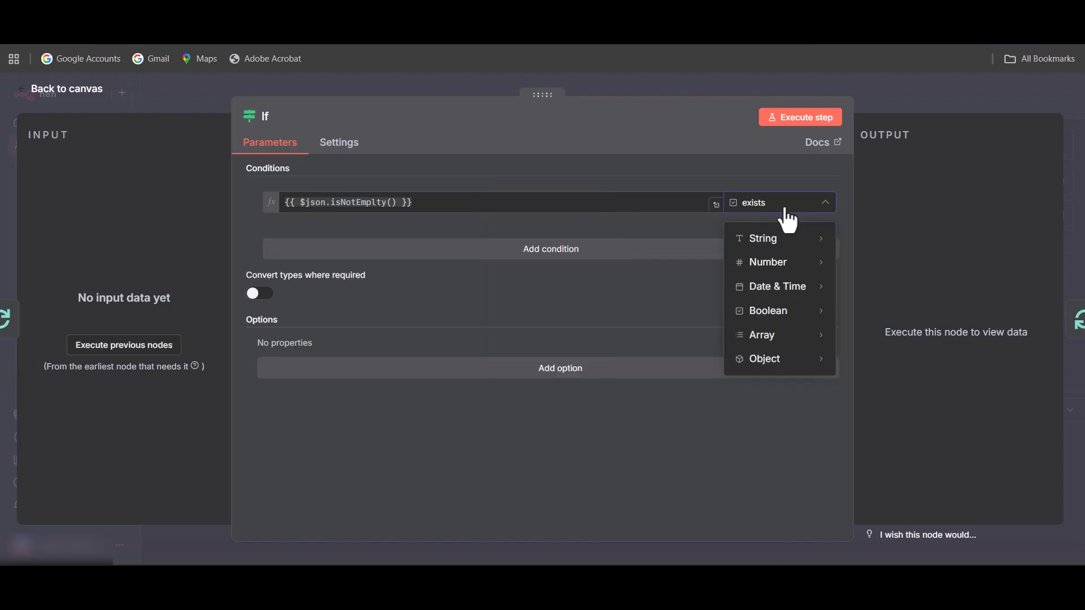
pyautogui.moveTo(780, 316)
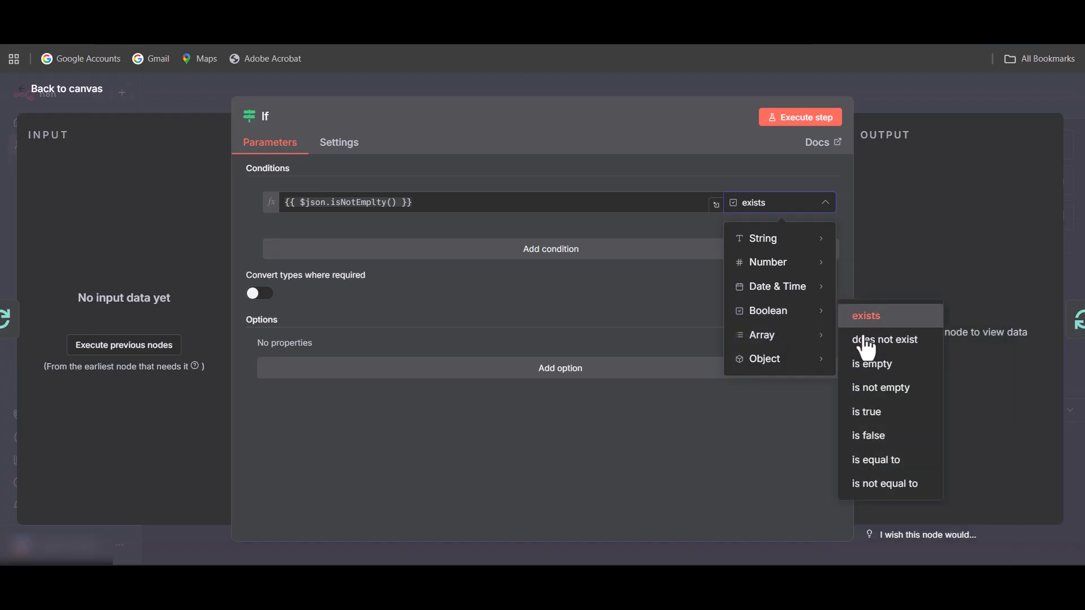
pyautogui.click(895, 411)
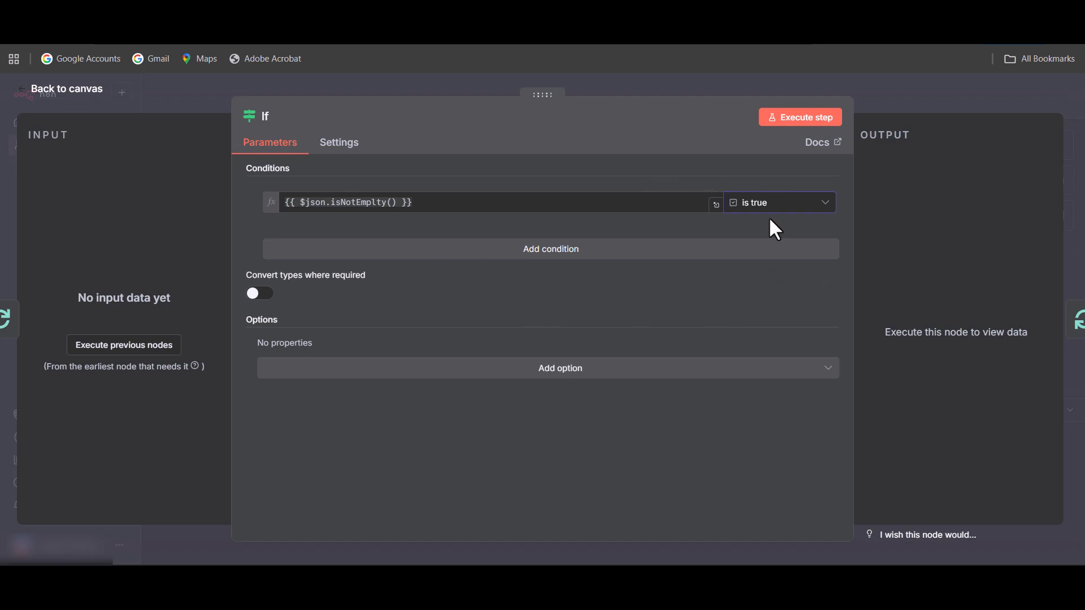
pyautogui.click(62, 91)
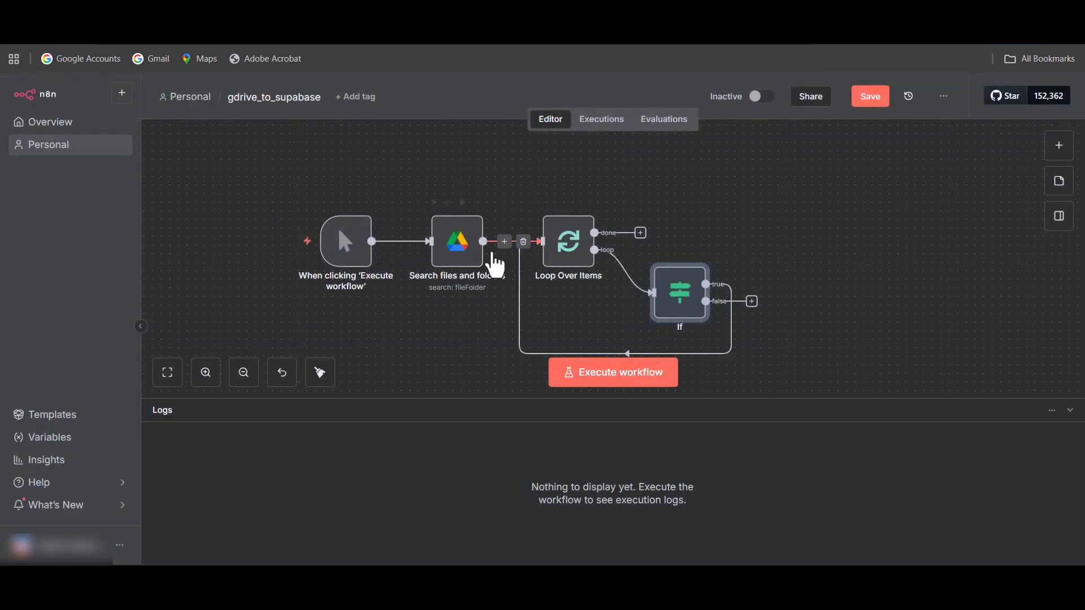
# Reposition the If node to the right of Loop Over Items, slightly above its row
pyautogui.moveTo(690, 286); pyautogui.dragTo(715, 243)
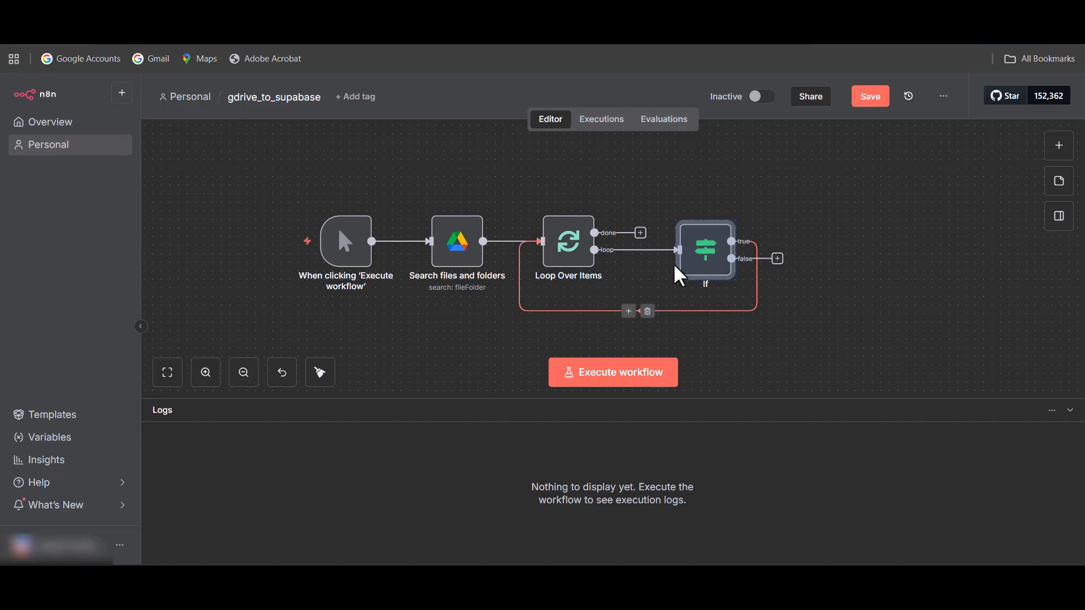
pyautogui.moveTo(706, 259); pyautogui.dragTo(704, 242)
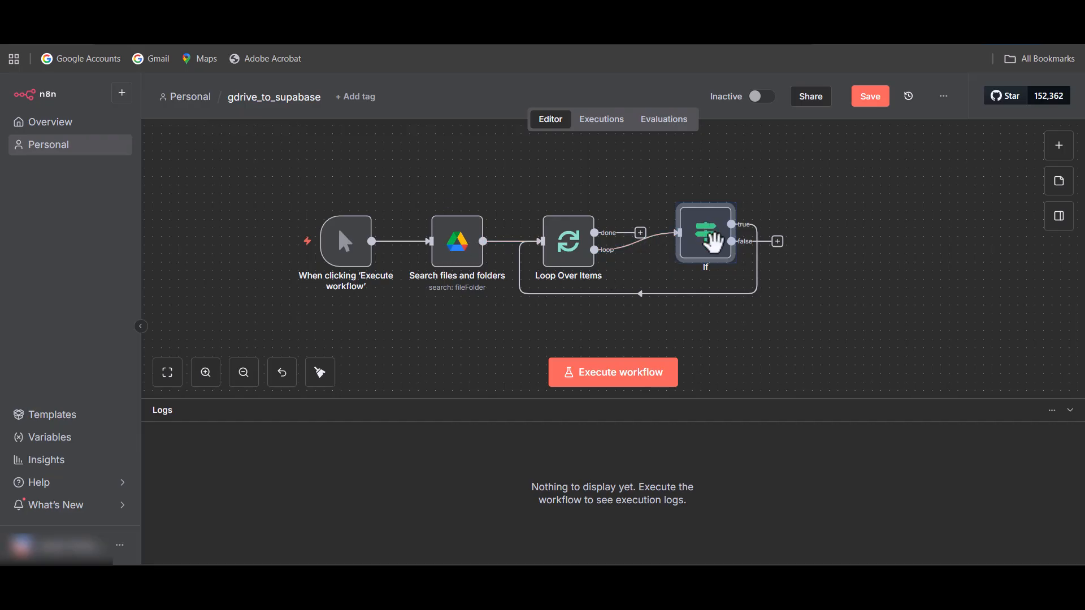
pyautogui.moveTo(710, 242); pyautogui.dragTo(719, 244)
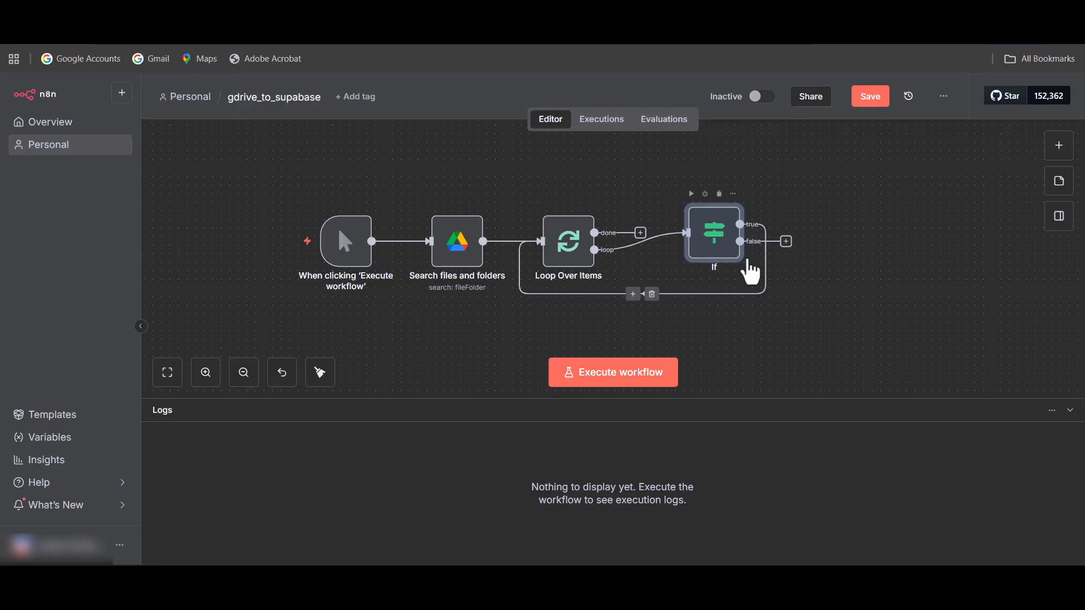
# Add a Google Drive Download file node on the connection from the If node's true branch to the loop
pyautogui.click(633, 295)
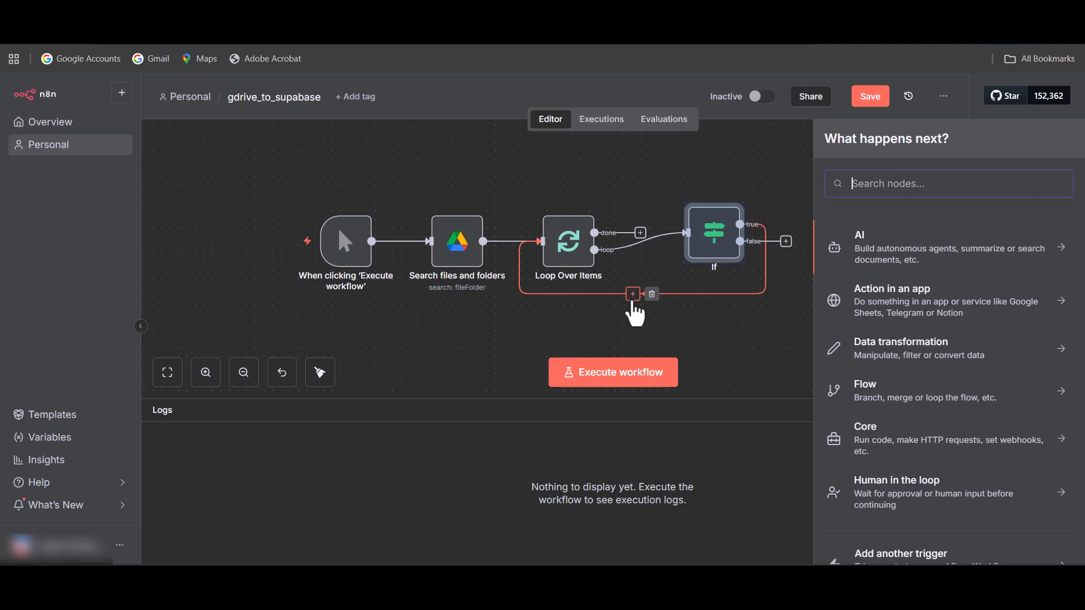
pyautogui.write('google')
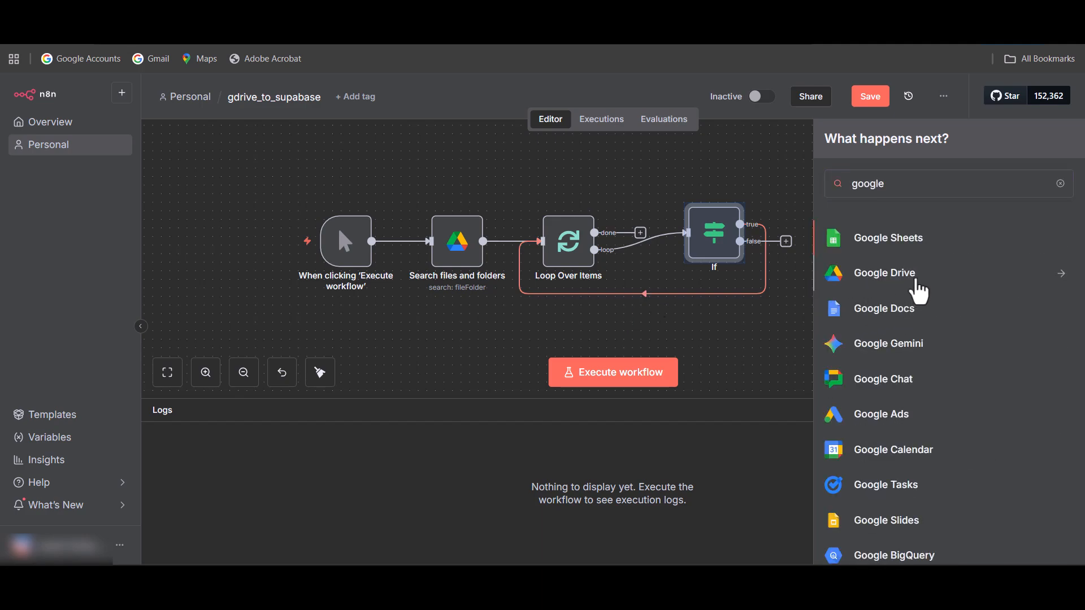
pyautogui.click(918, 277)
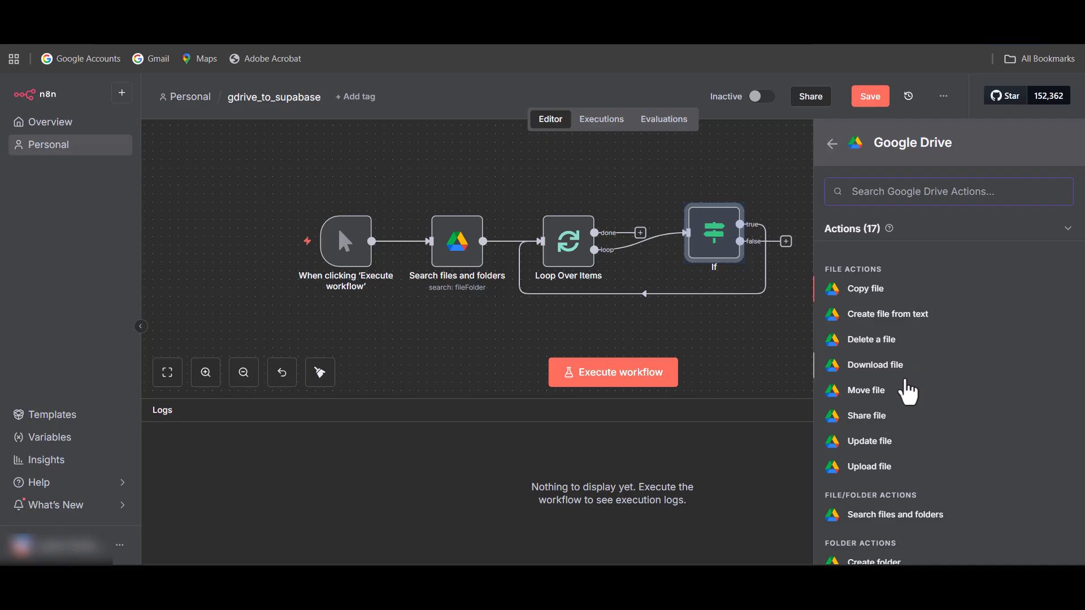
pyautogui.scroll(-2, 905, 390)
pyautogui.click(884, 304)
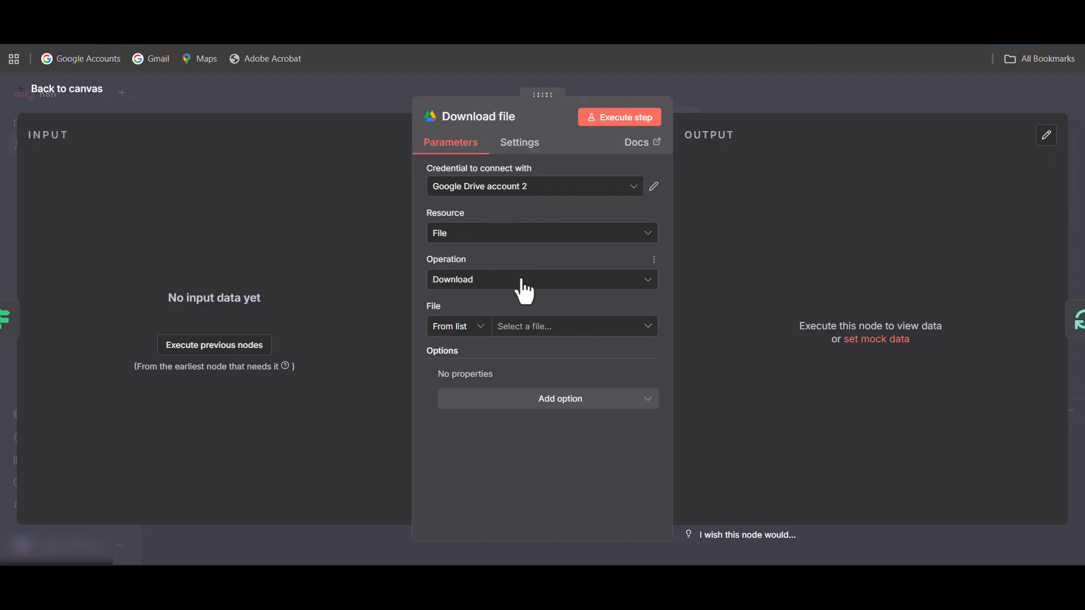
# Switch the Download file node's credential to Google Drive account and set its file selection to By ID
pyautogui.click(553, 330)
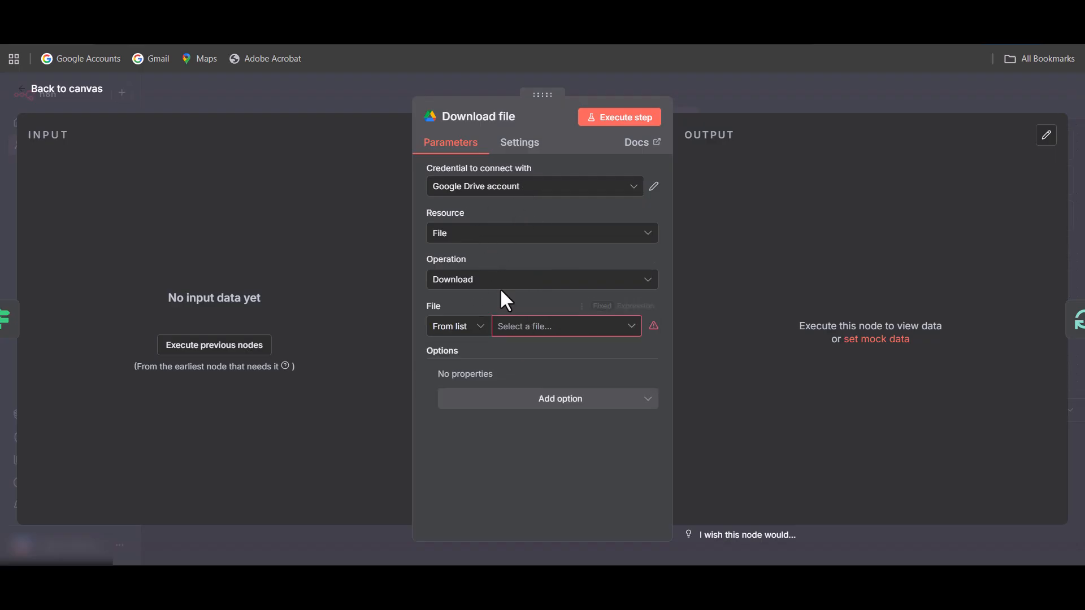
pyautogui.click(542, 329)
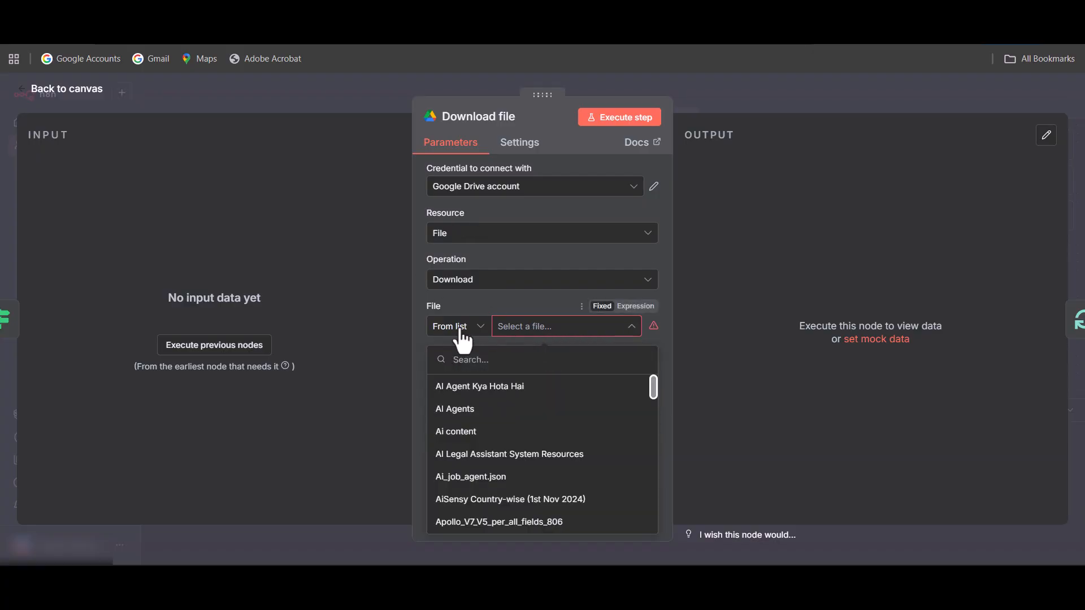
pyautogui.click(422, 300)
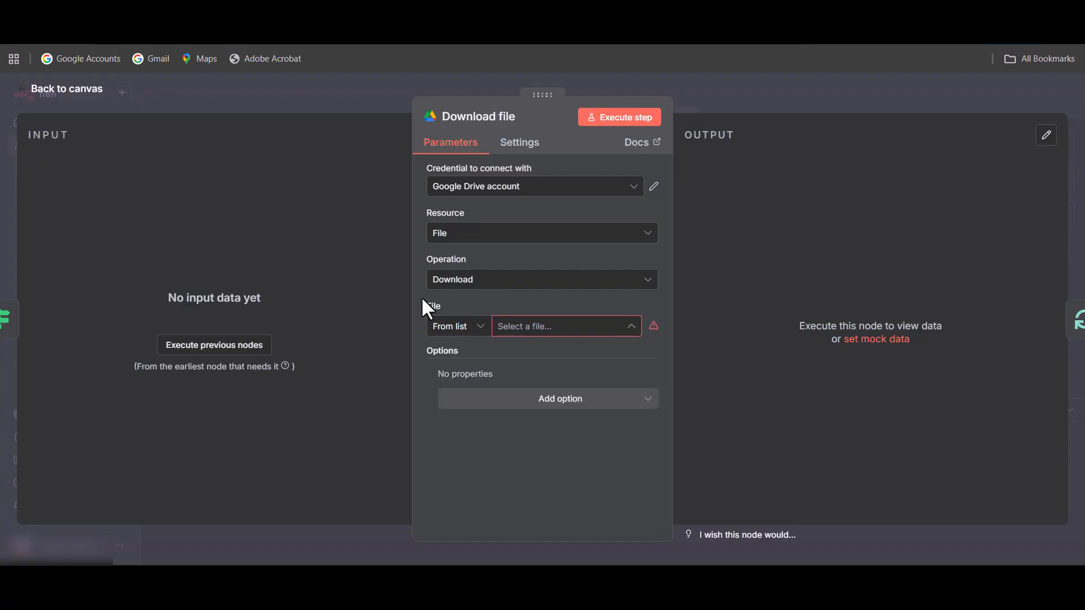
pyautogui.click(476, 332)
pyautogui.click(480, 413)
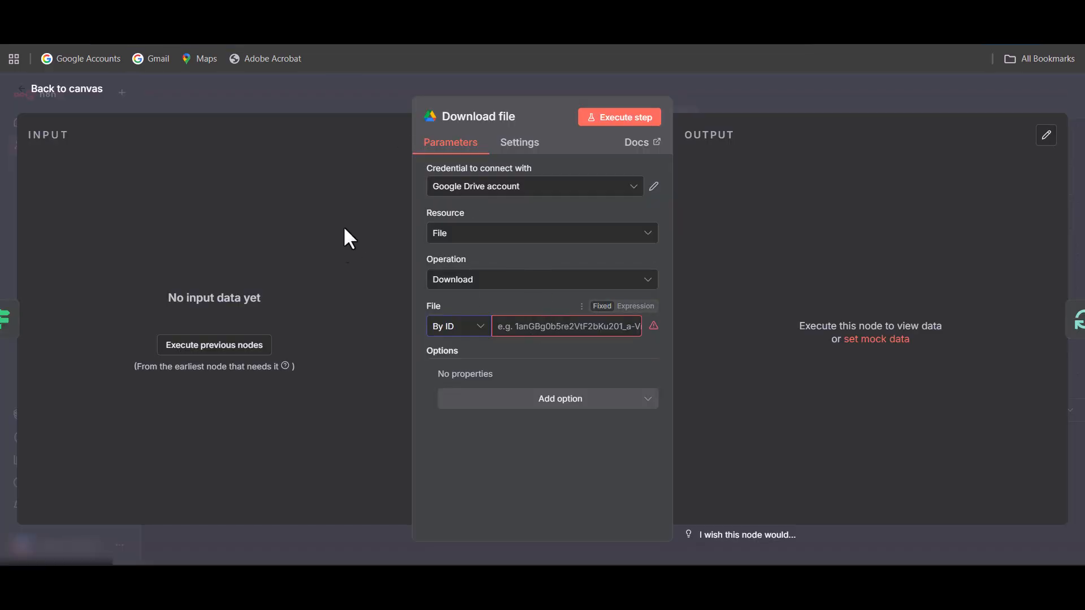
pyautogui.click(80, 92)
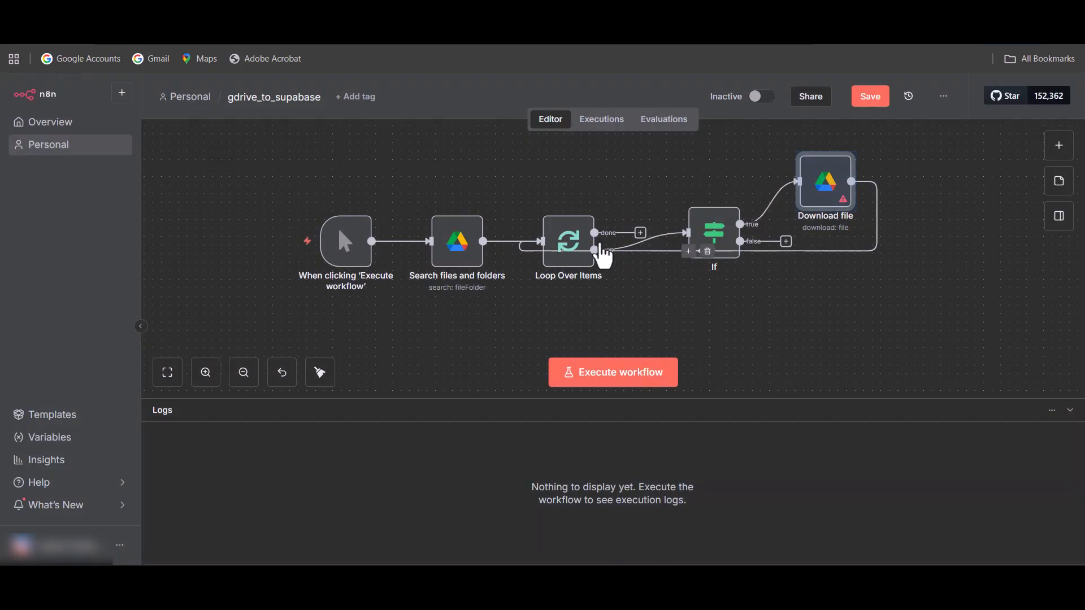
# Place the Download file node beside the If node and execute the search, loop and If nodes to get input data
pyautogui.moveTo(832, 191); pyautogui.dragTo(849, 273)
pyautogui.moveTo(455, 235)
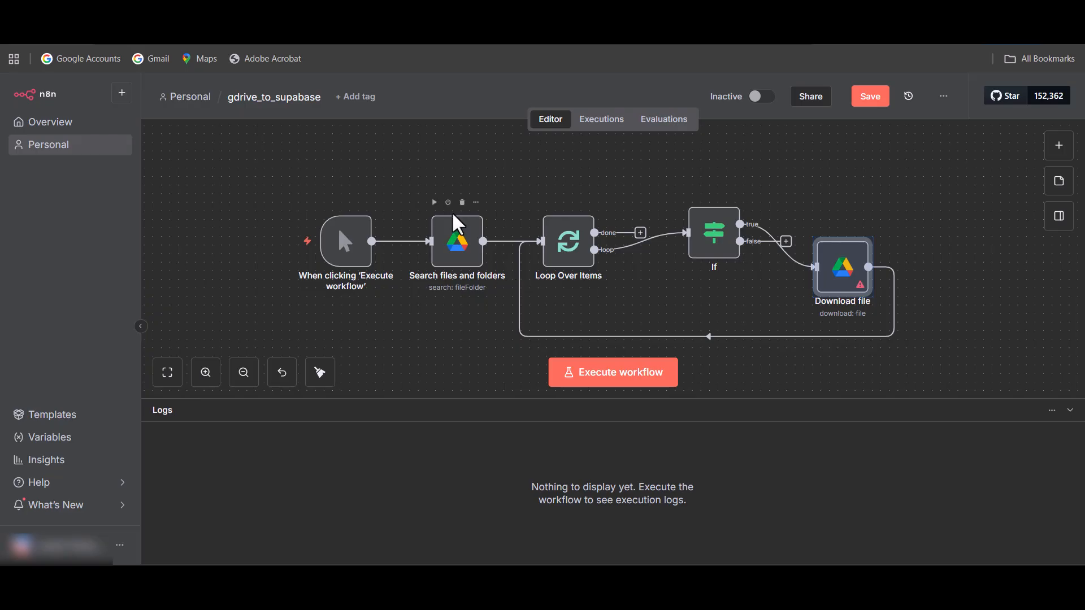
pyautogui.click(434, 203)
pyautogui.moveTo(571, 236)
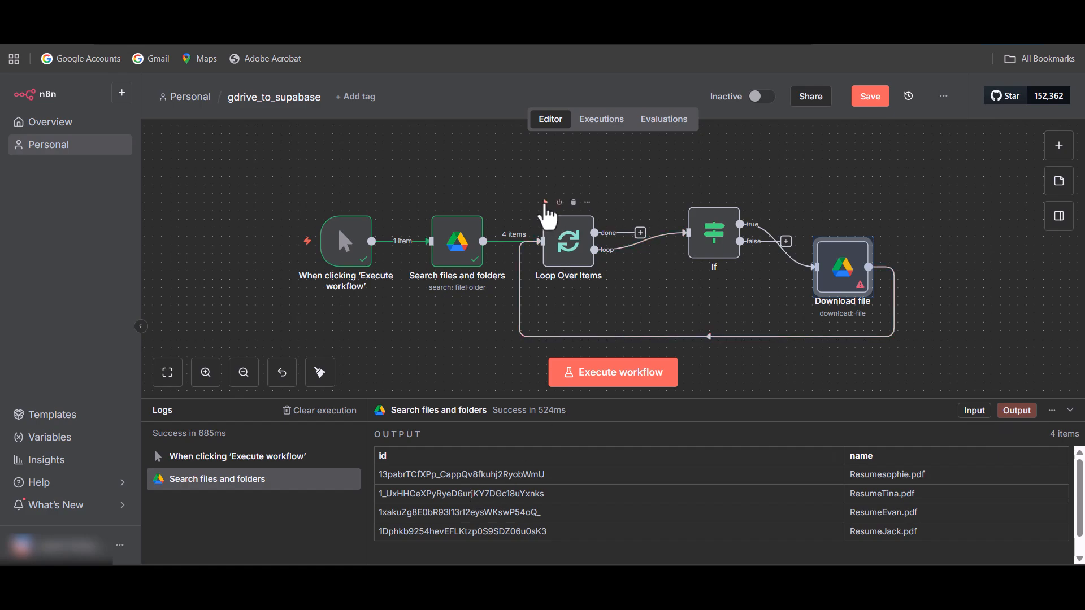
pyautogui.click(545, 202)
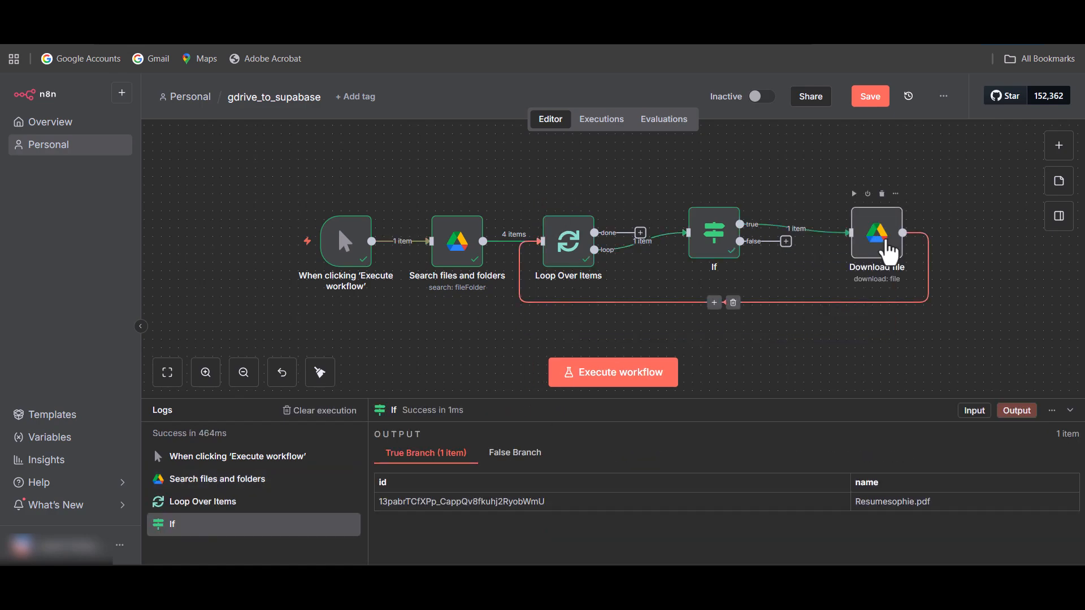
# Map the id from Search files and folders into the Download file node's file ID as {{ $('Search files and folders').item.json.id }}
pyautogui.click(886, 241)
pyautogui.doubleClick(888, 249)
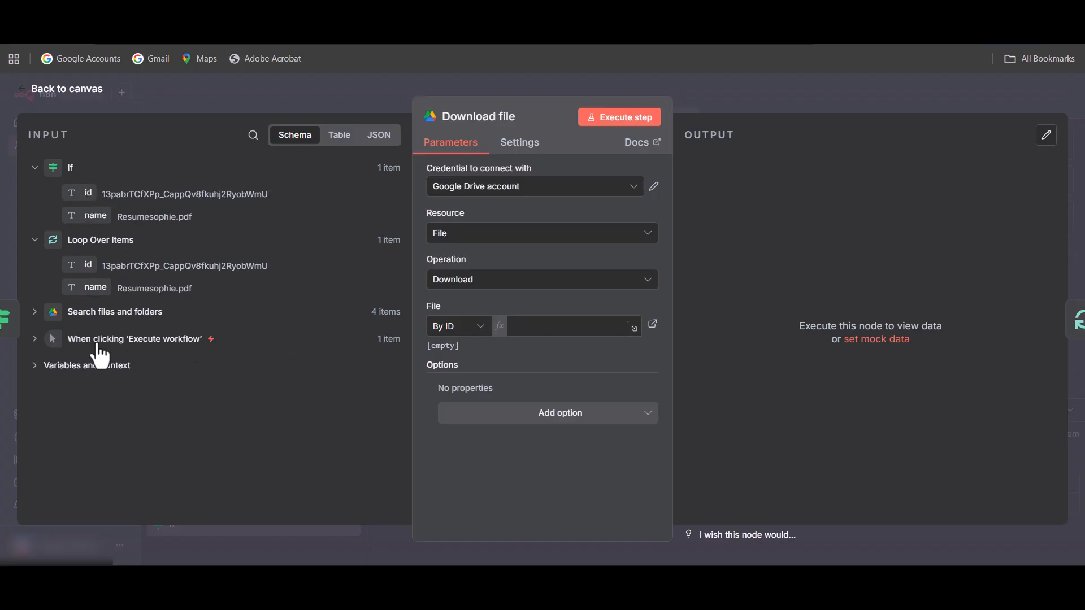
pyautogui.click(34, 312)
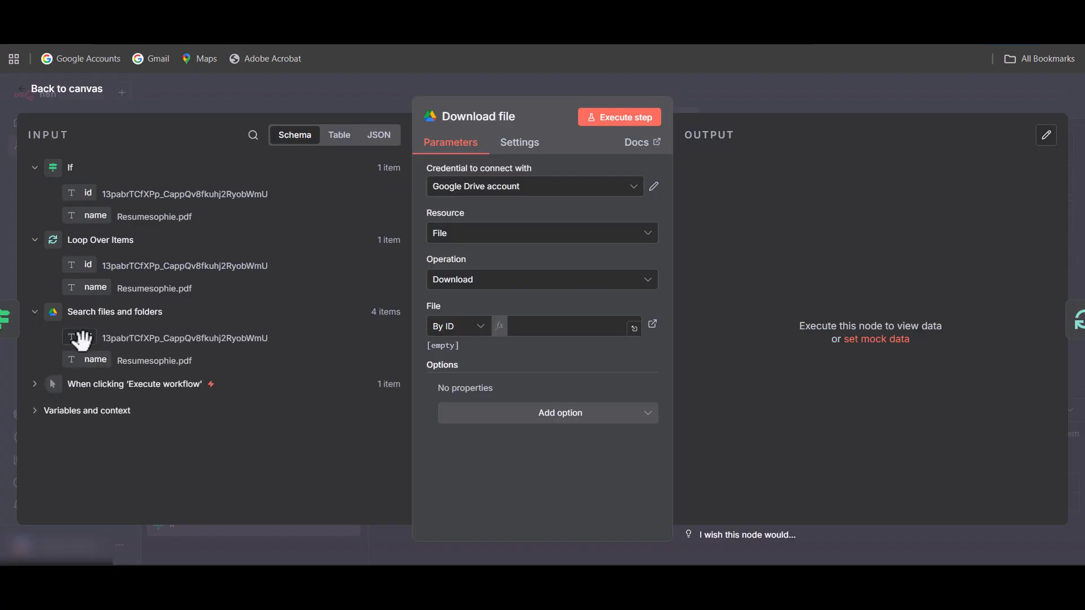
pyautogui.moveTo(84, 338); pyautogui.dragTo(534, 333)
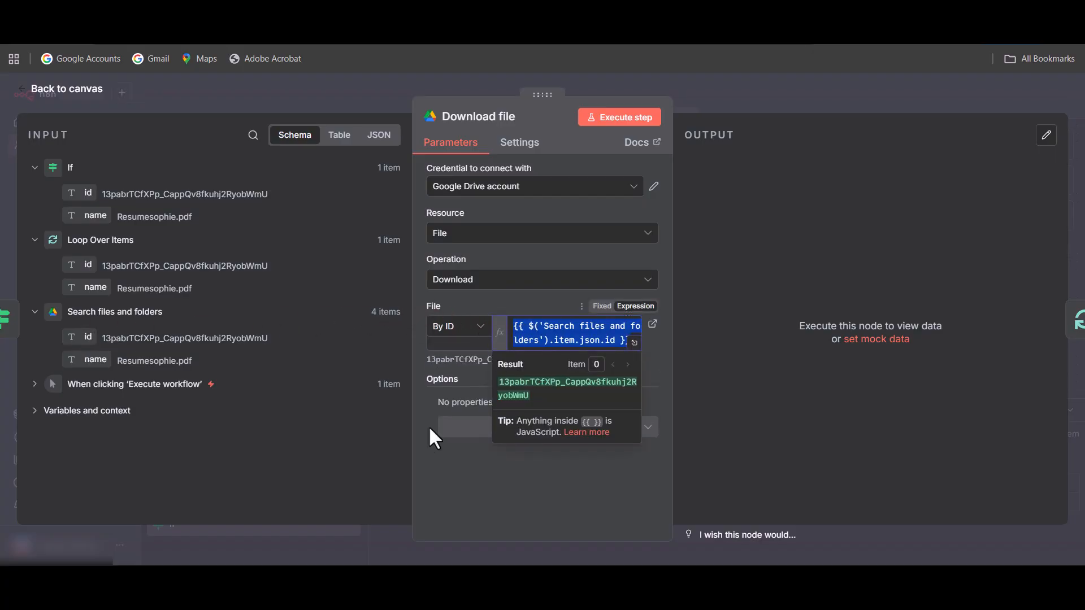
pyautogui.click(447, 465)
pyautogui.moveTo(428, 366); pyautogui.dragTo(580, 362)
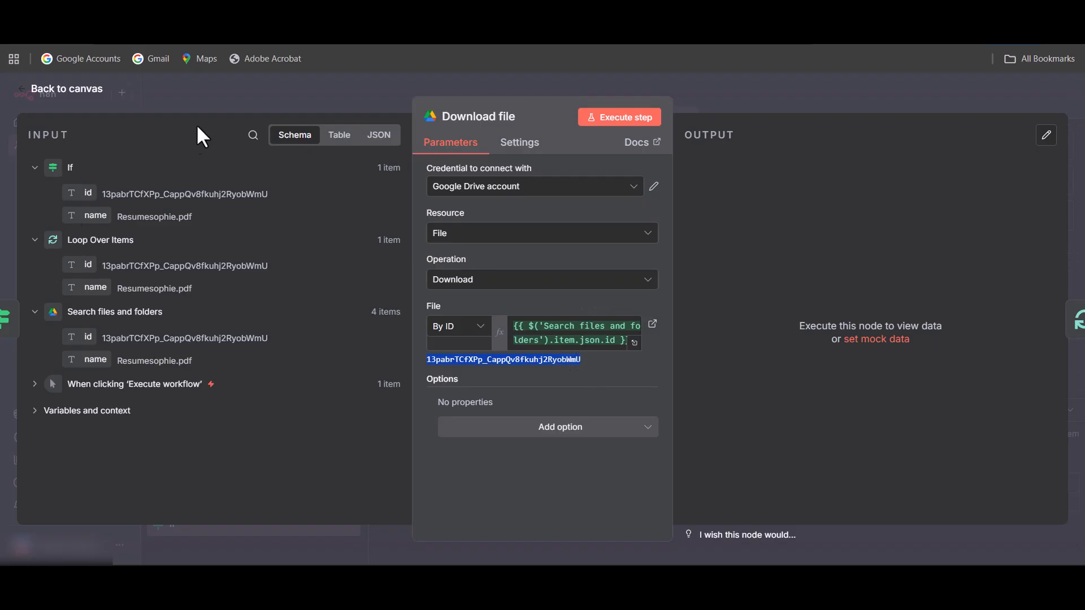
# Return to the canvas and connect the If node's false branch back to Loop Over Items
pyautogui.click(61, 91)
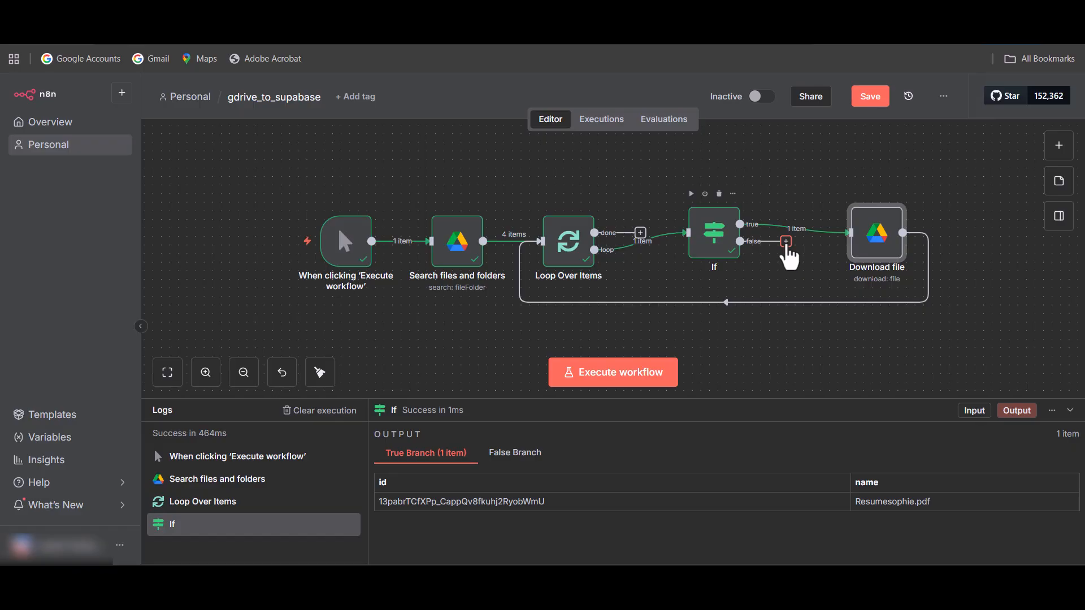
pyautogui.moveTo(786, 241); pyautogui.dragTo(563, 257)
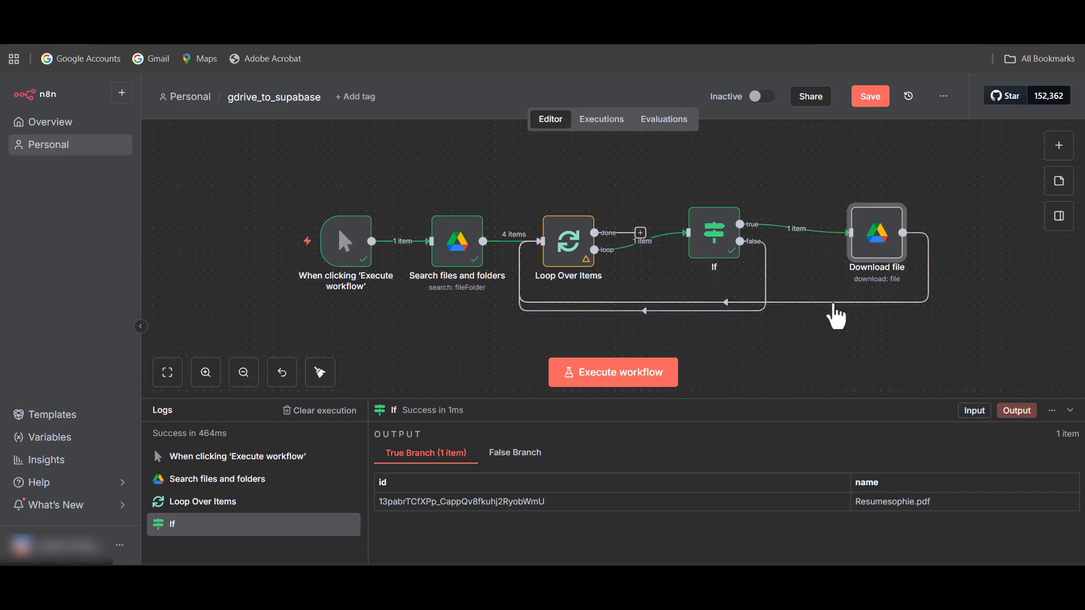
# Remove the connection from Download file back to Loop Over Items and execute the Download file node
pyautogui.click(735, 304)
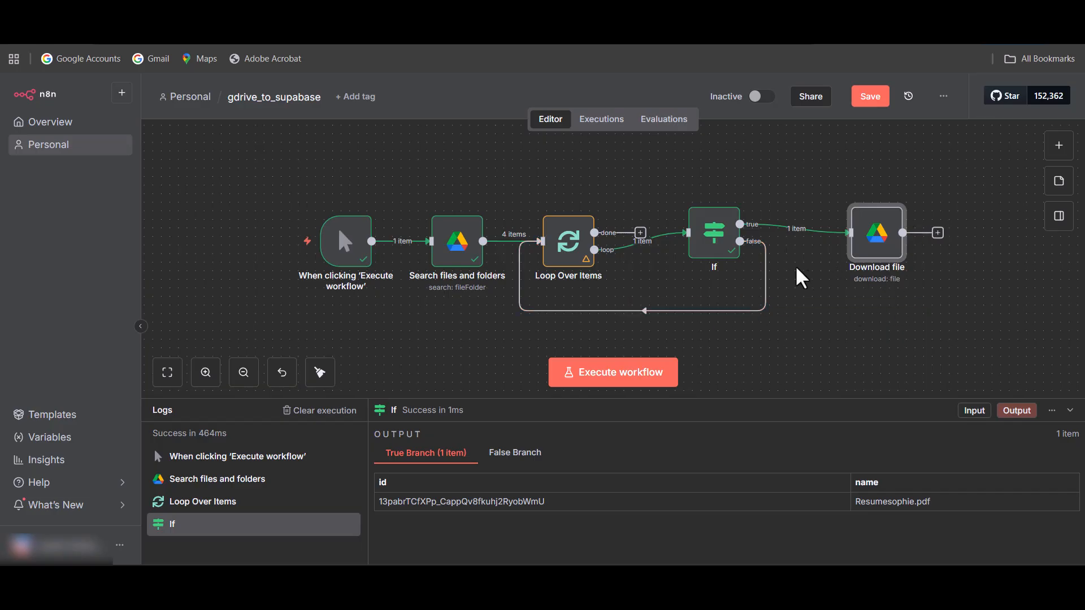
pyautogui.scroll(-2, 820, 266)
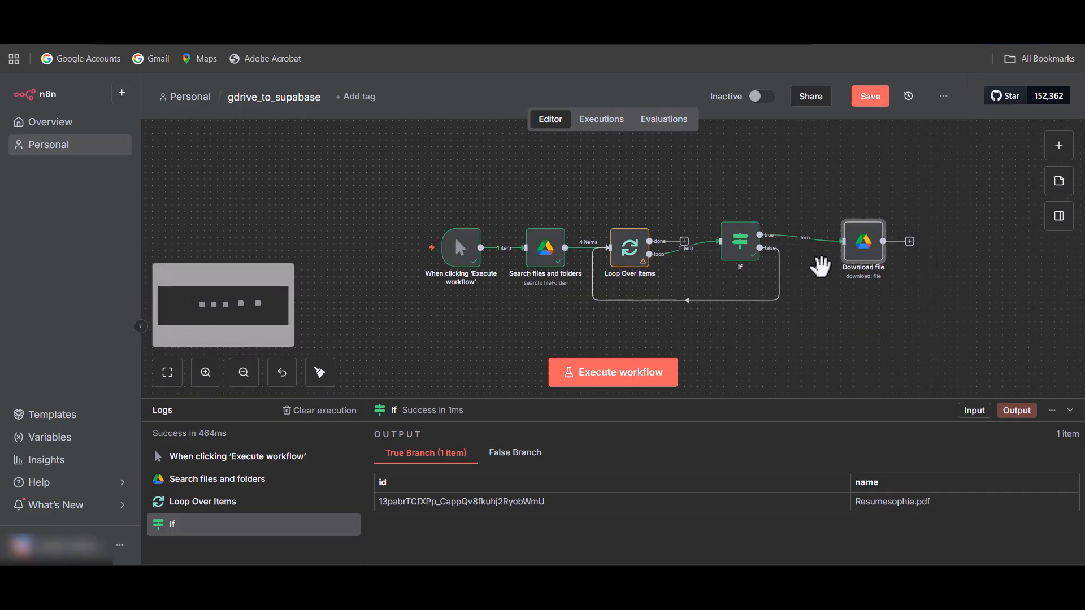
pyautogui.moveTo(815, 281); pyautogui.dragTo(659, 269)
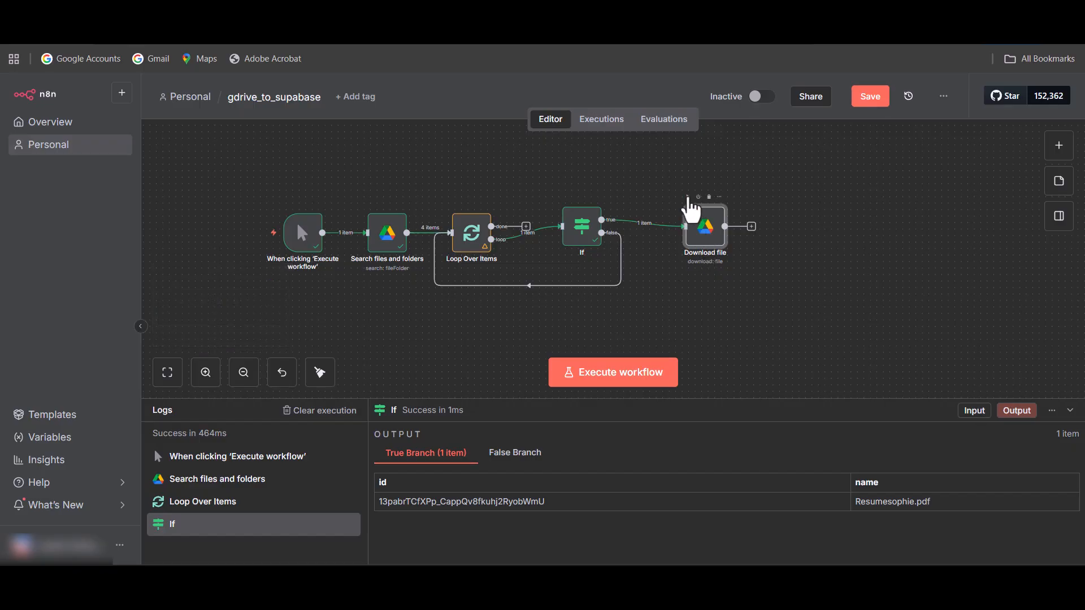
pyautogui.click(688, 197)
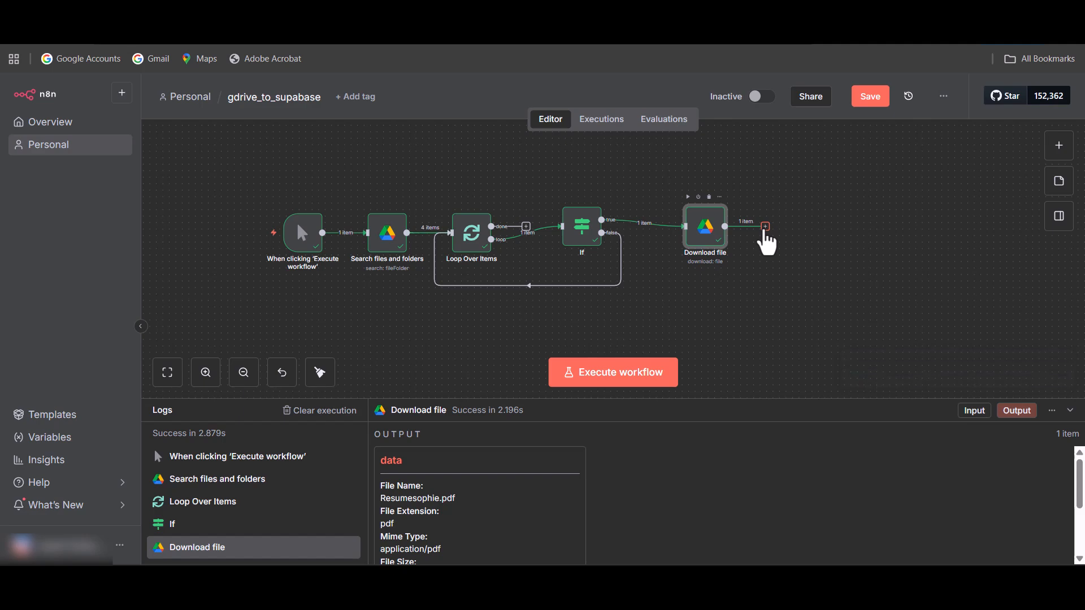
# Add an Extract from File node with the Extract From PDF operation after Download file and return to the canvas
pyautogui.click(764, 230)
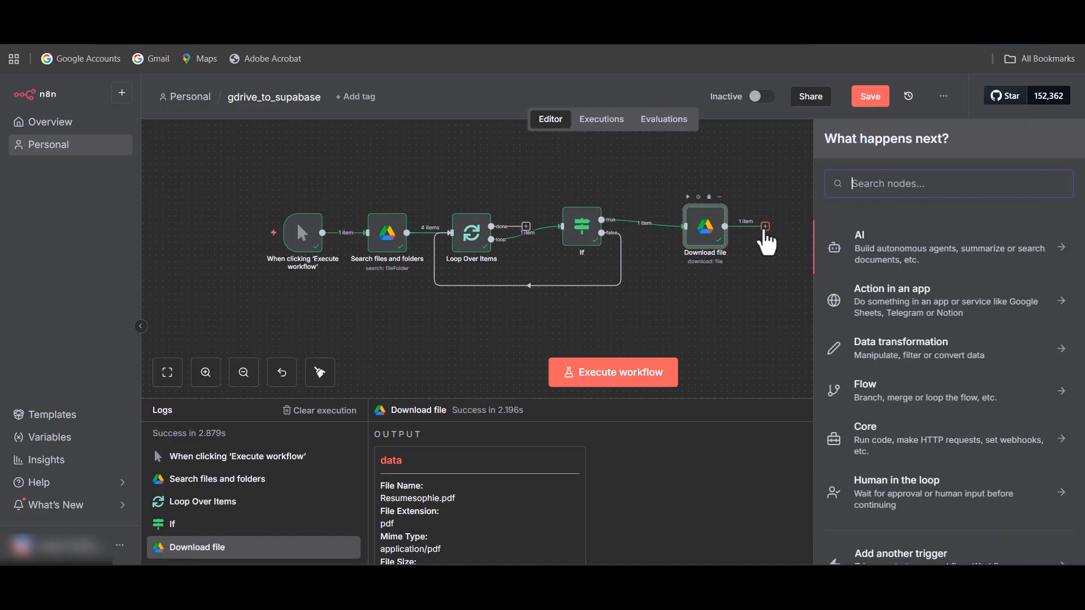
pyautogui.write('extrac')
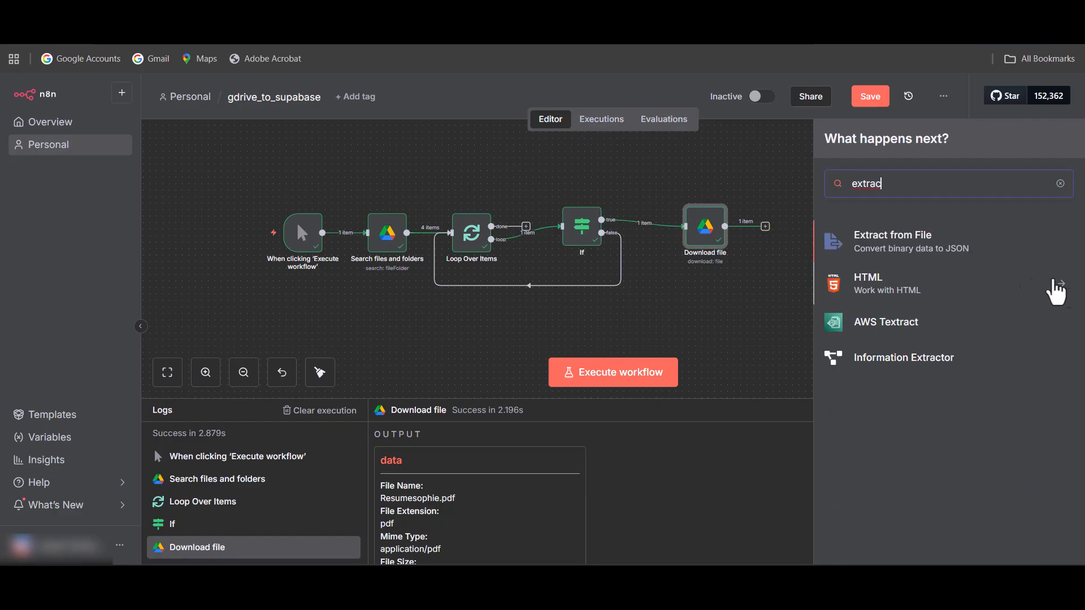
pyautogui.click(952, 249)
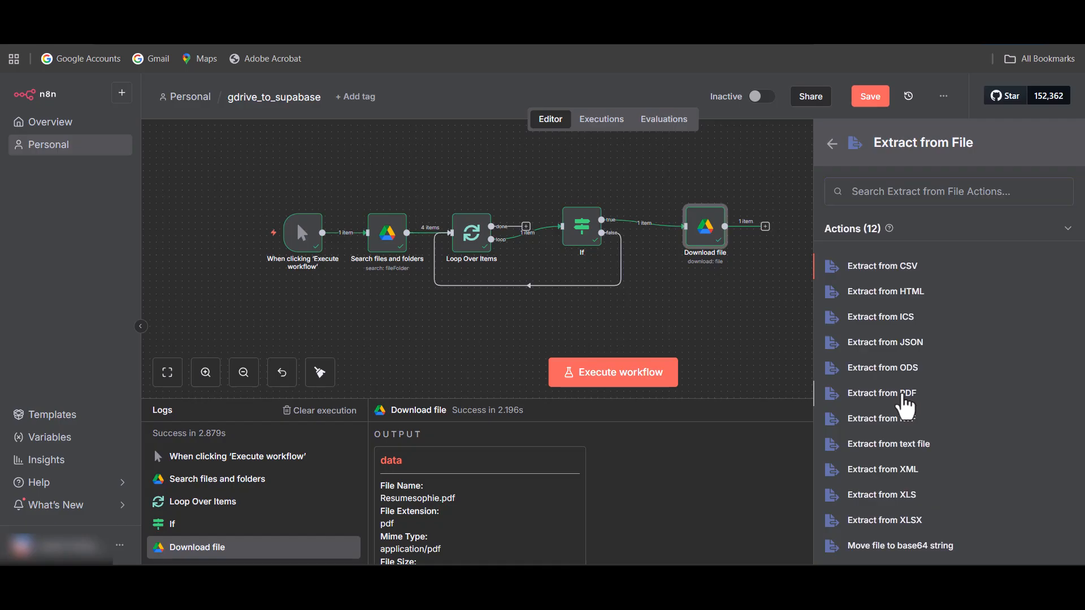
pyautogui.click(903, 396)
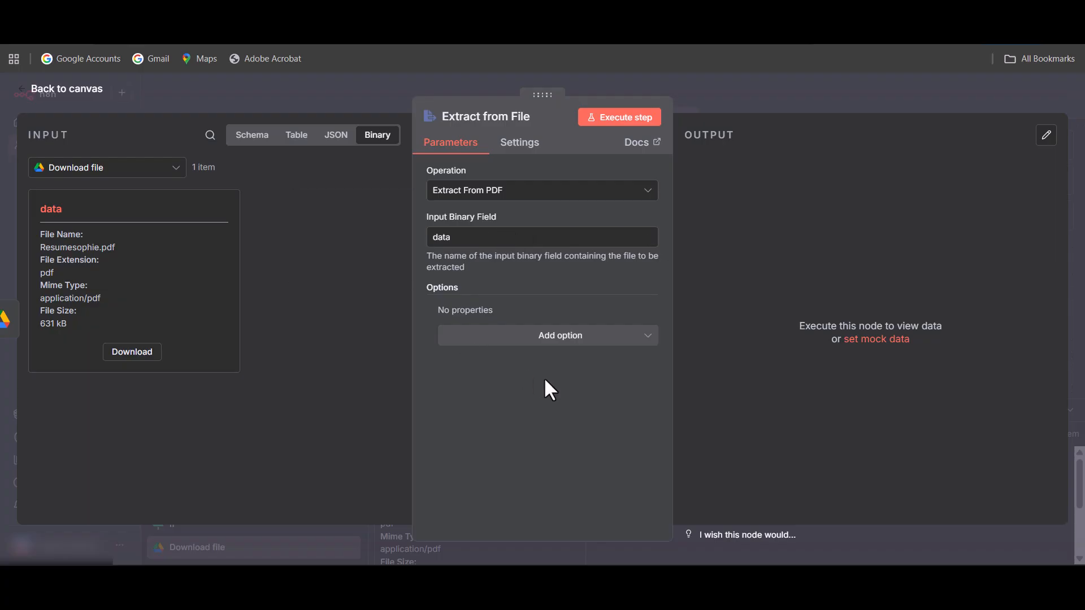
pyautogui.click(73, 91)
pyautogui.moveTo(794, 249); pyautogui.dragTo(806, 247)
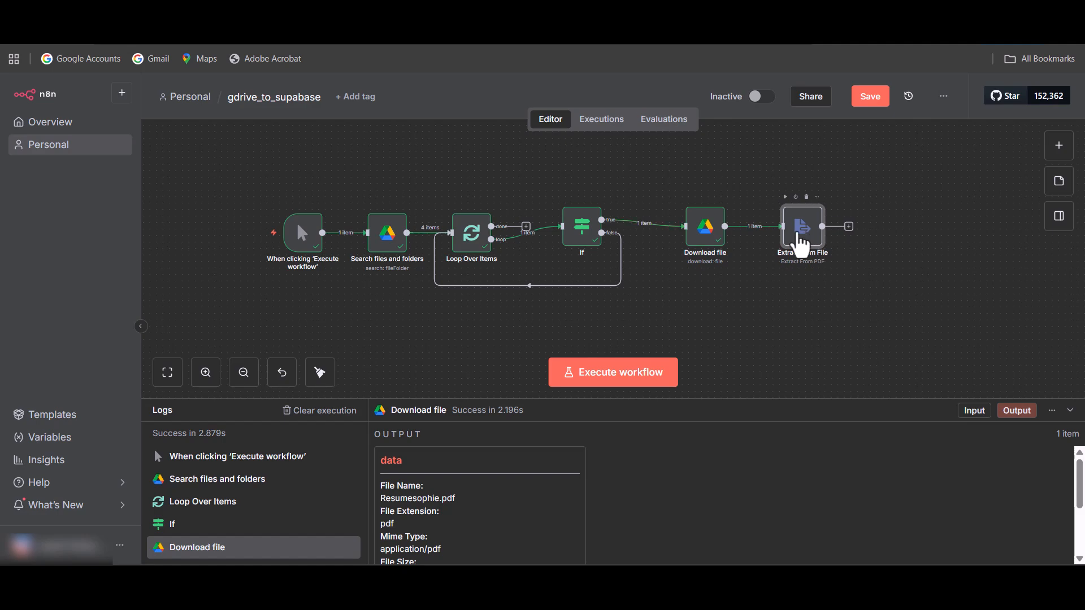
# Execute the Extract from File node and look through the text it extracts from the resume
pyautogui.click(785, 198)
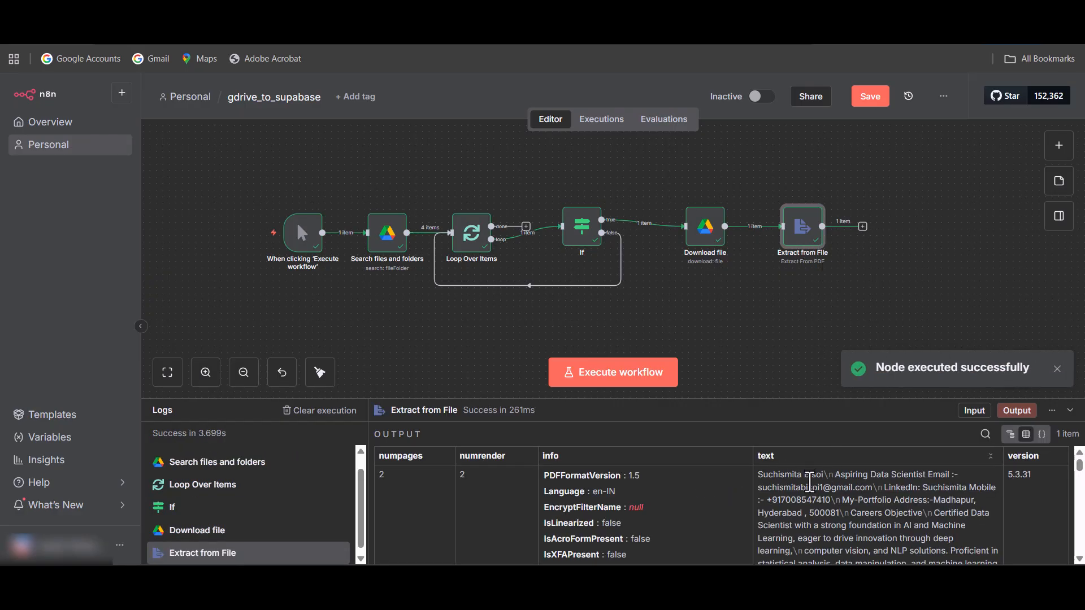
pyautogui.scroll(-2, 822, 489)
pyautogui.scroll(4, 828, 493)
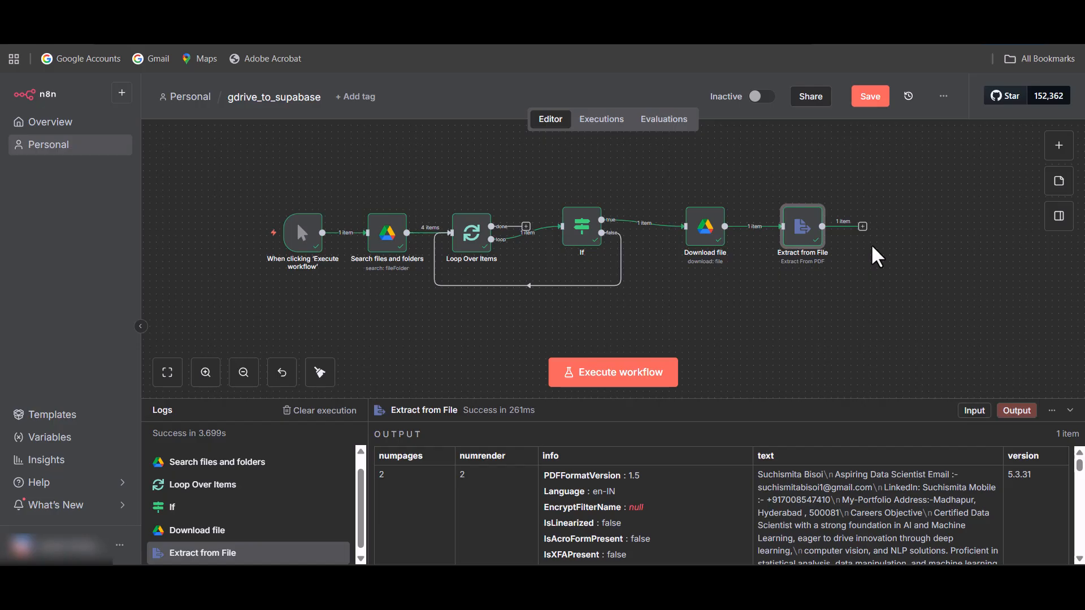
# Add an Edit Fields (Set) node after Extract from File and set its mode to JSON
pyautogui.press('Tab')
pyautogui.write('set')
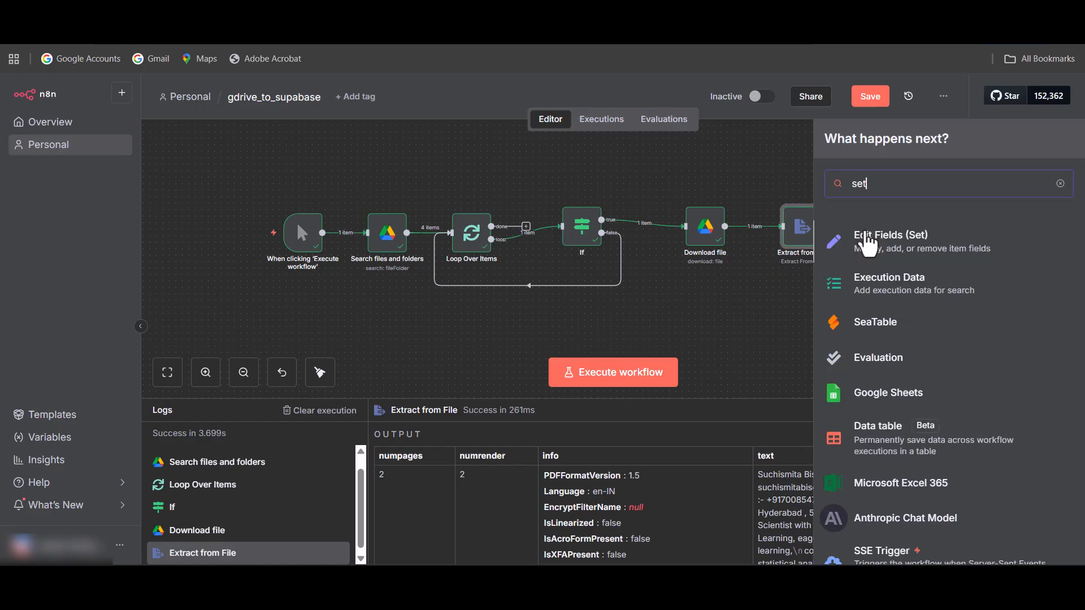
pyautogui.click(868, 240)
pyautogui.click(528, 190)
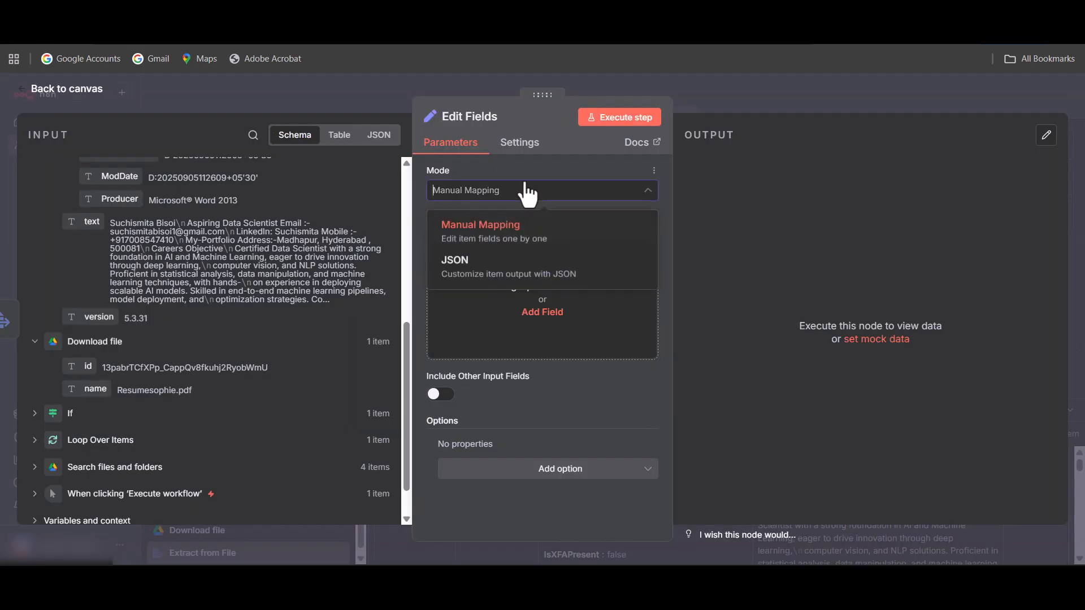
pyautogui.click(536, 264)
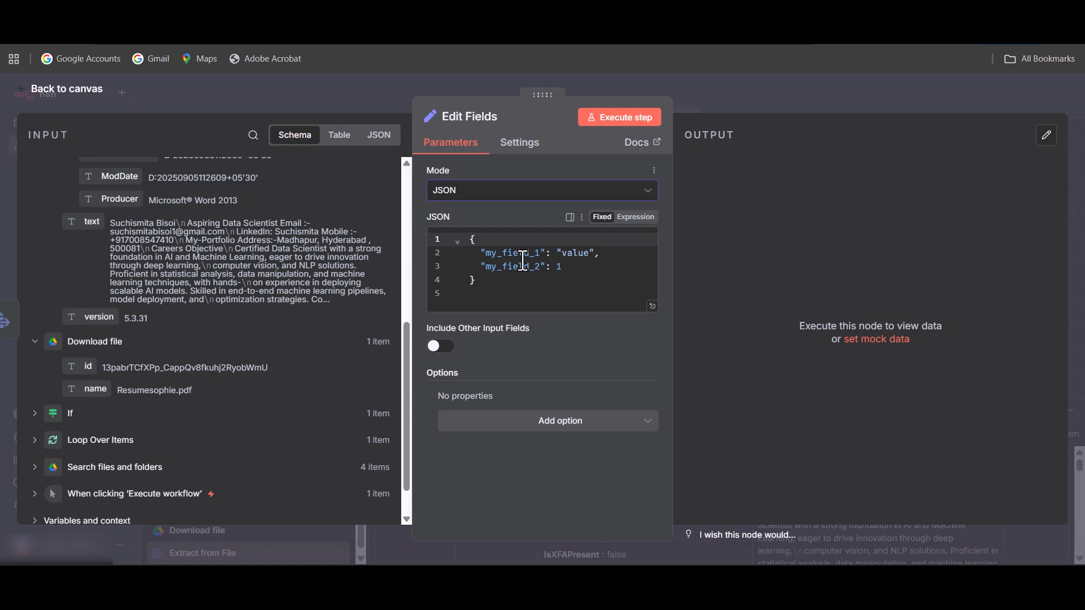
# Rename the first JSON field to metadata and remove its sample value together with the my_field_2 entry
pyautogui.doubleClick(521, 259)
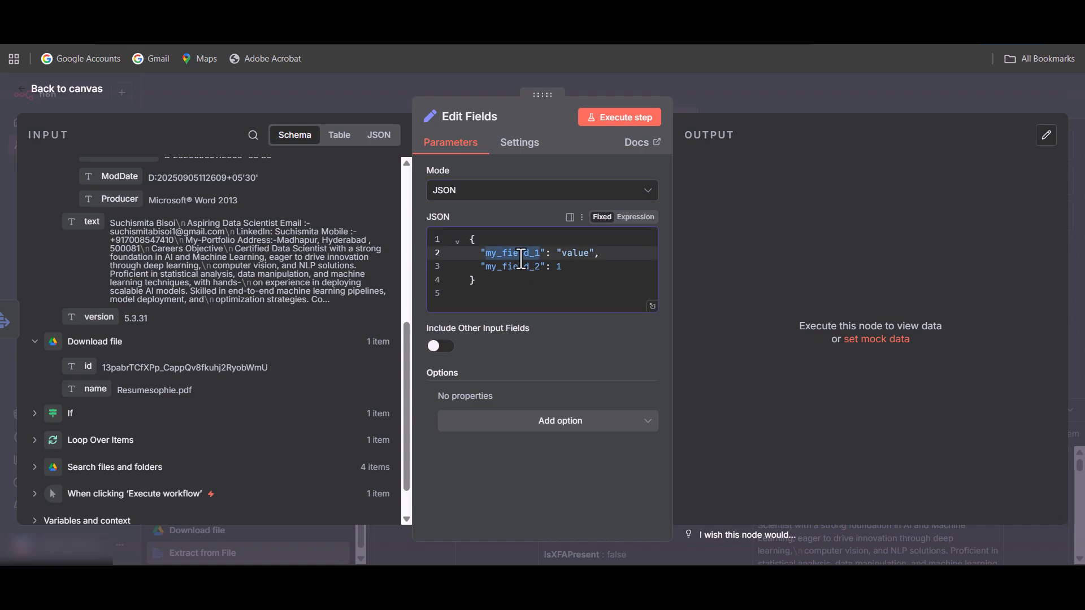
pyautogui.write('metadata')
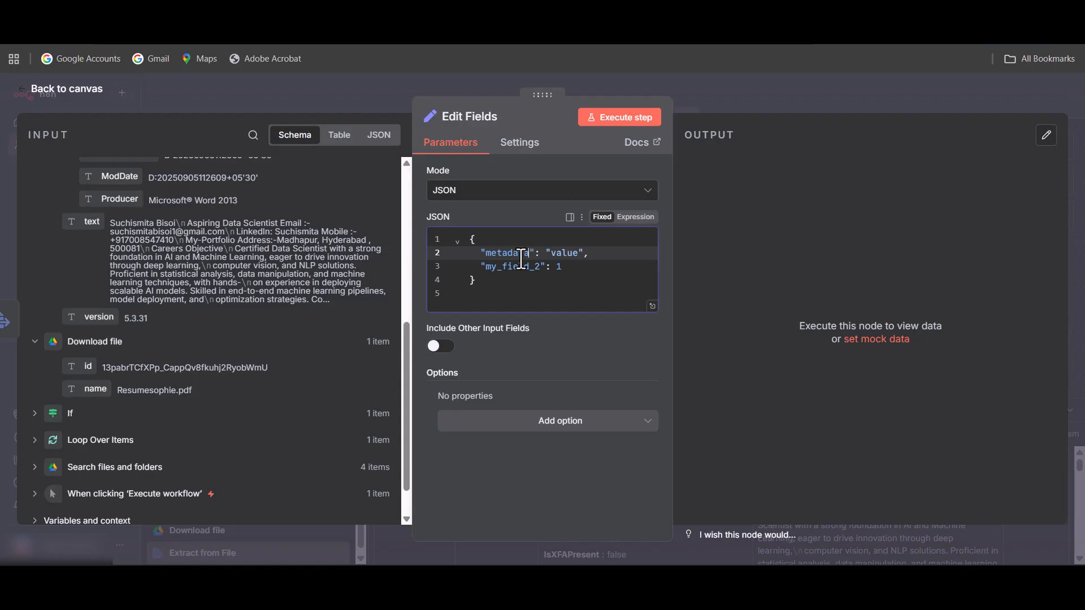
pyautogui.click(555, 266)
pyautogui.click(541, 254)
pyautogui.moveTo(570, 267); pyautogui.dragTo(549, 259)
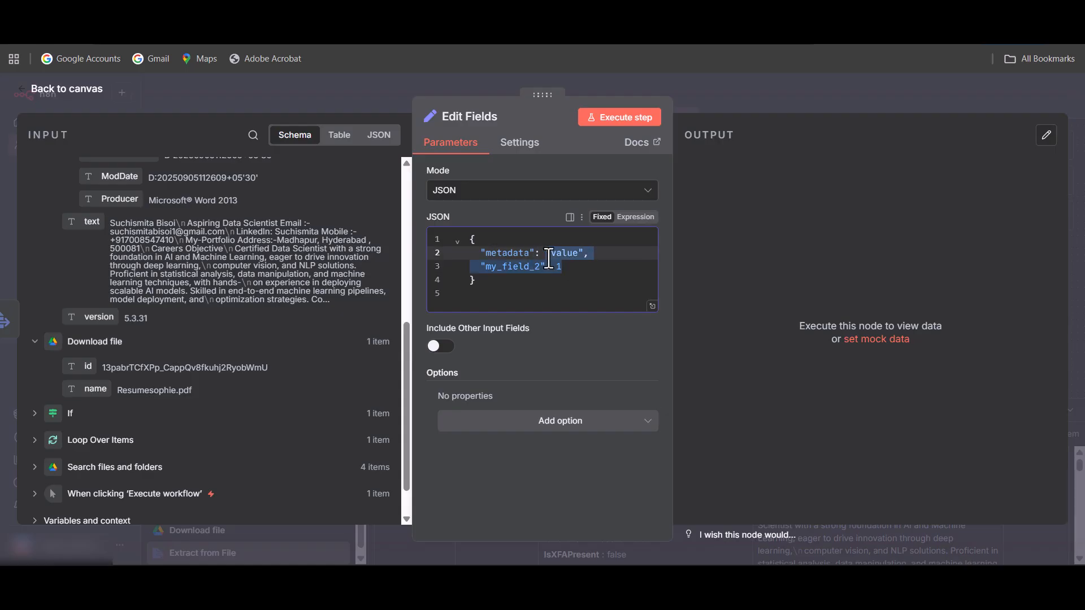
pyautogui.press('BackSpace')
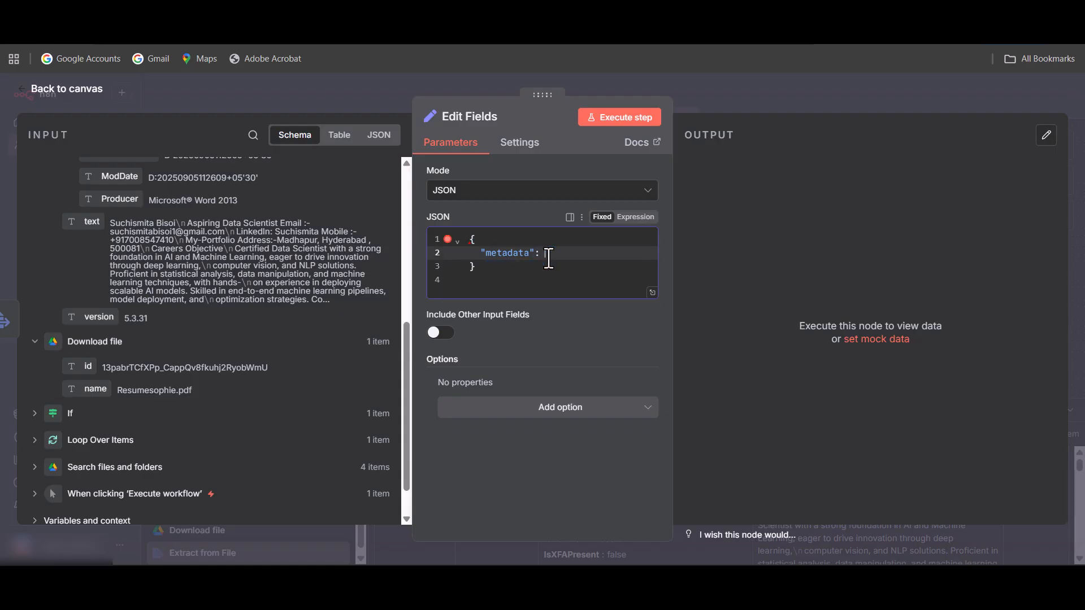
# Give the metadata field an empty nested object with blank lines between its braces
pyautogui.press('Up')
pyautogui.press('Down')
pyautogui.write('{')
pyautogui.press('Down')
pyautogui.press('Up')
pyautogui.write('}')
pyautogui.press('Return')
pyautogui.press('Return')
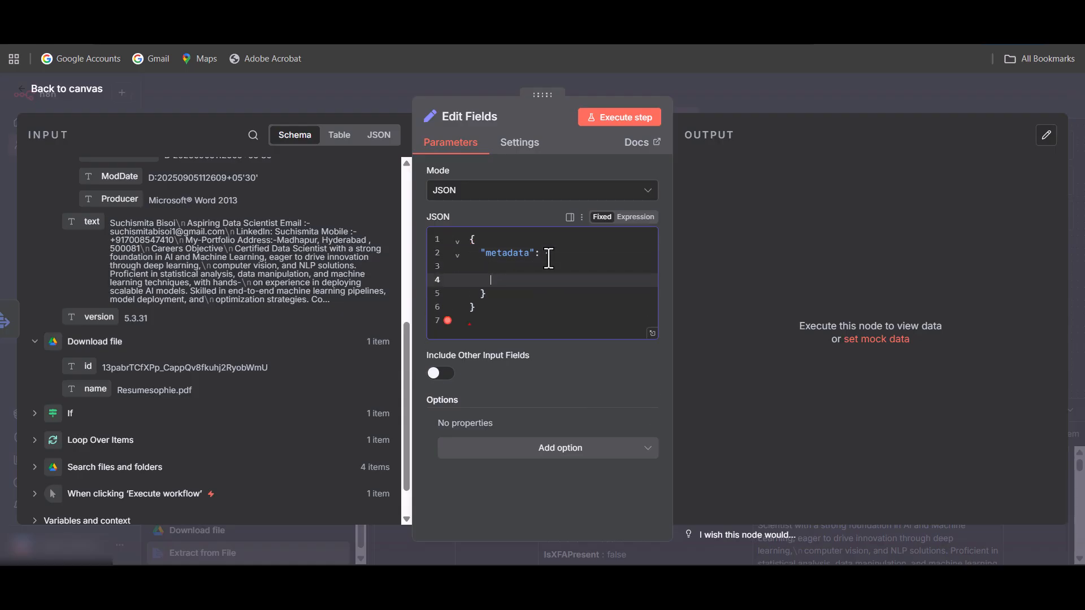
# Add the keys "fileid" and "filename" inside the metadata object
pyautogui.press('Up')
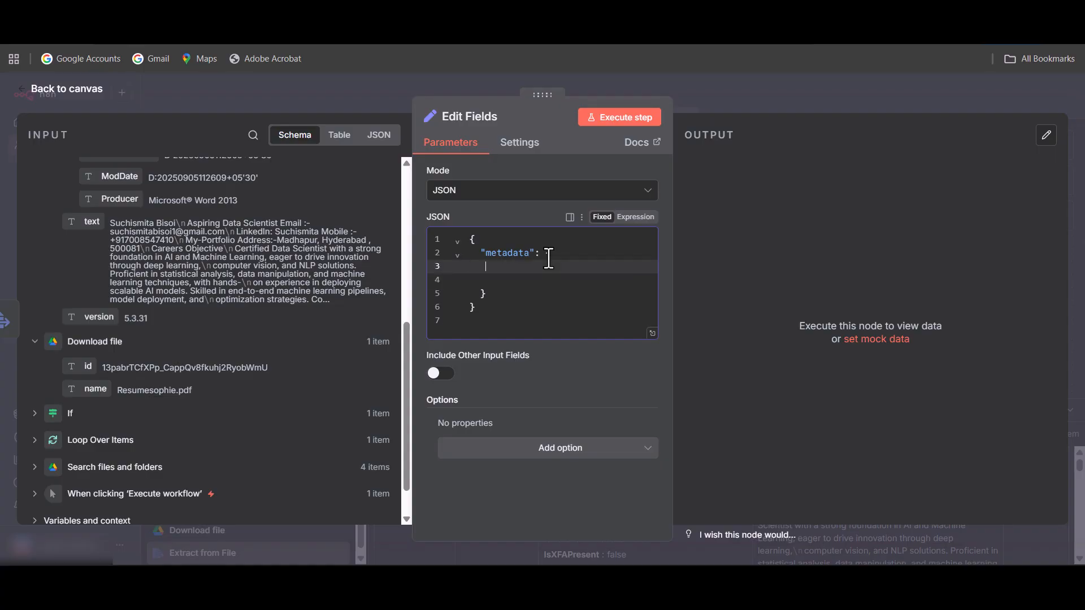
pyautogui.write('fileid')
pyautogui.write('"')
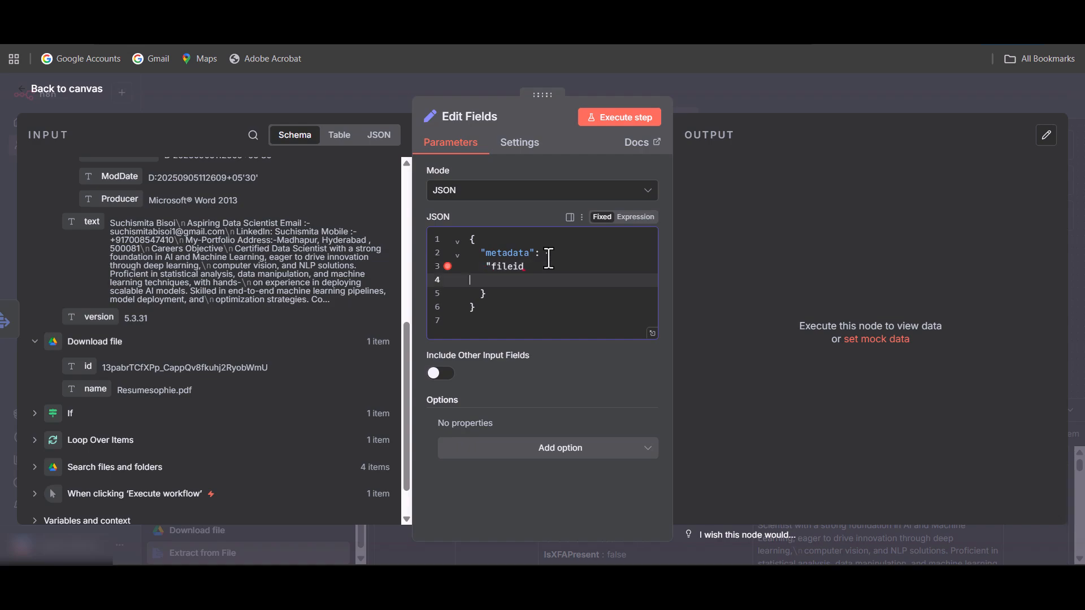
pyautogui.write('"')
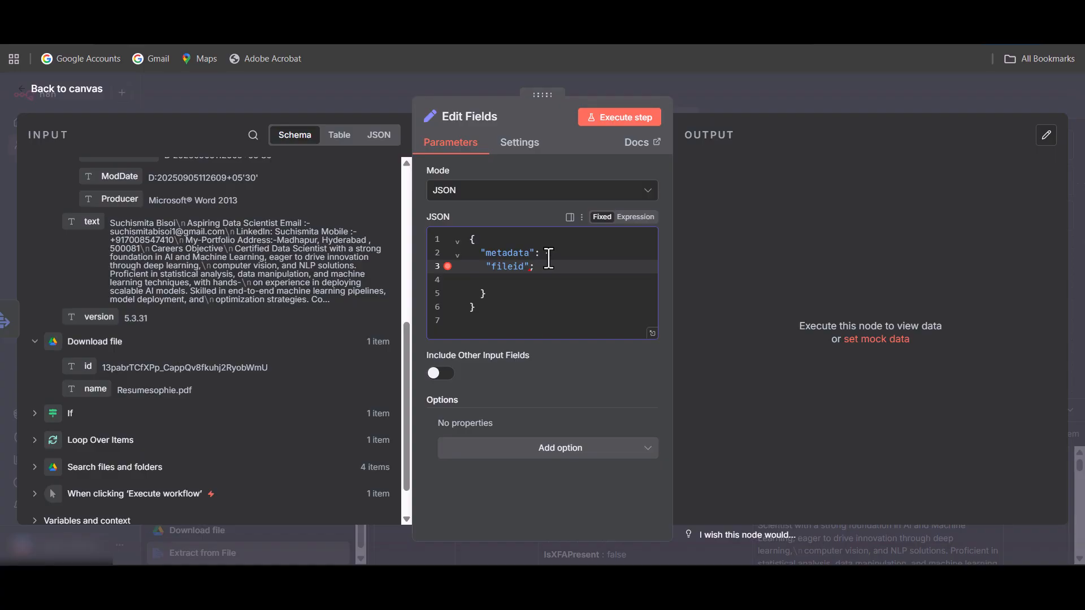
pyautogui.write(':')
pyautogui.press('Return')
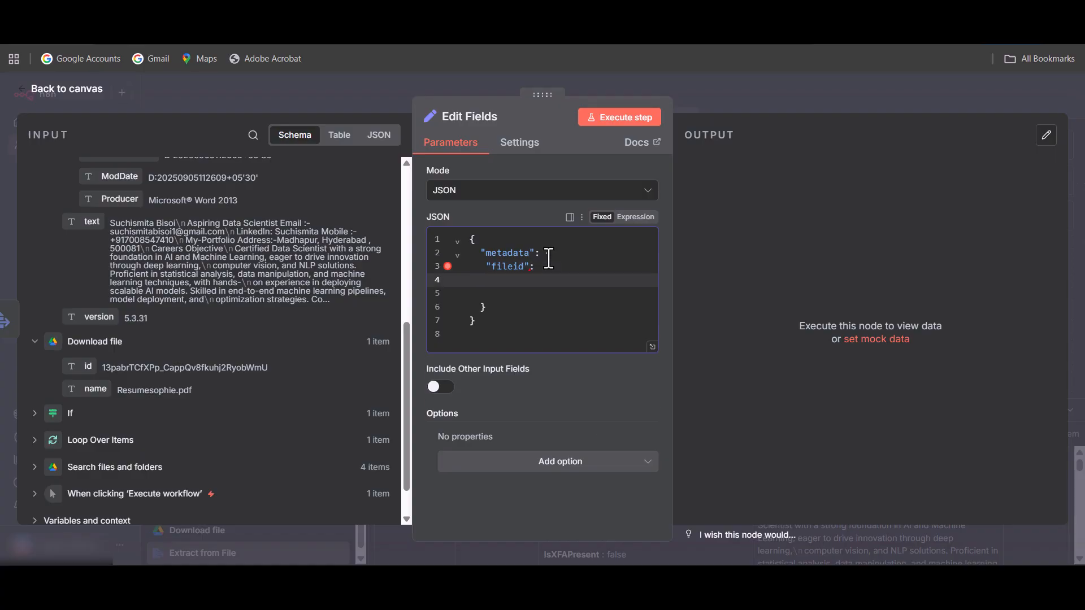
pyautogui.write('"filename":')
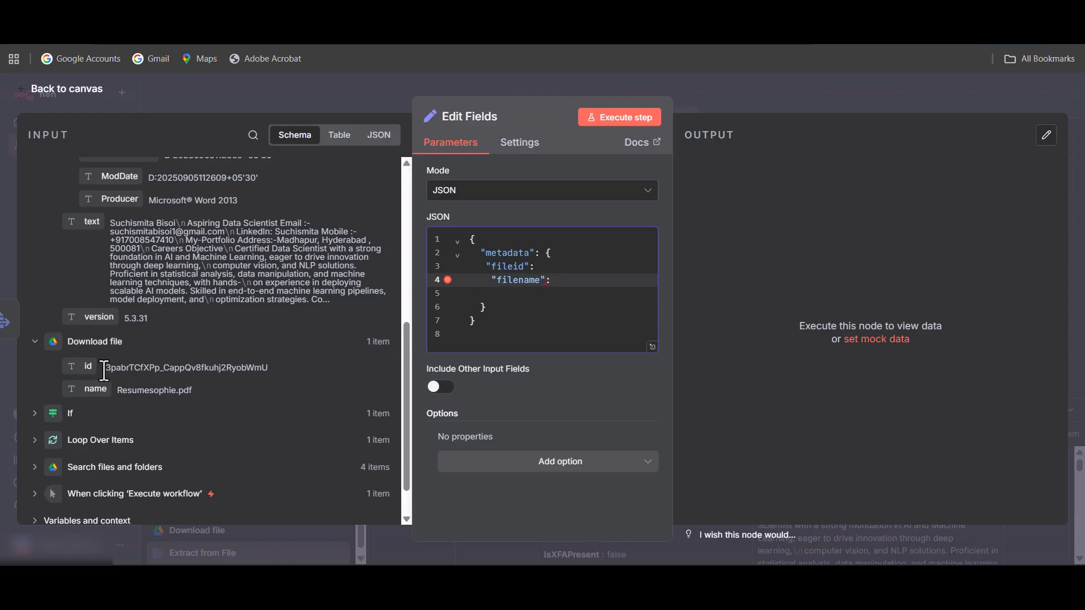
# Map the Download file id into the fileid key as "{{ $('Download file').item.json.id }}"
pyautogui.moveTo(72, 367); pyautogui.dragTo(557, 279)
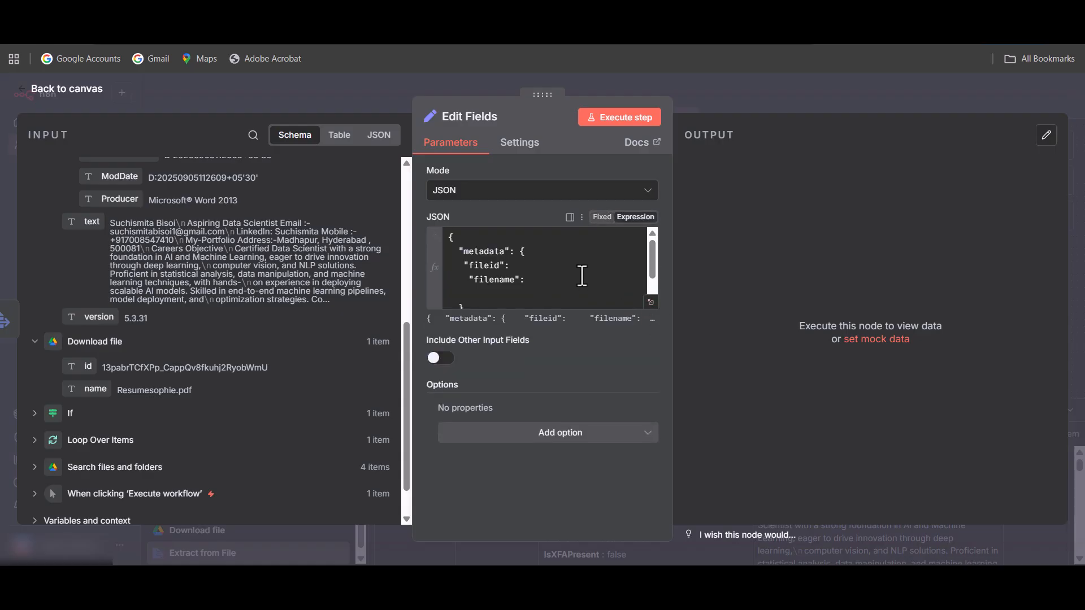
pyautogui.scroll(-1, 582, 276)
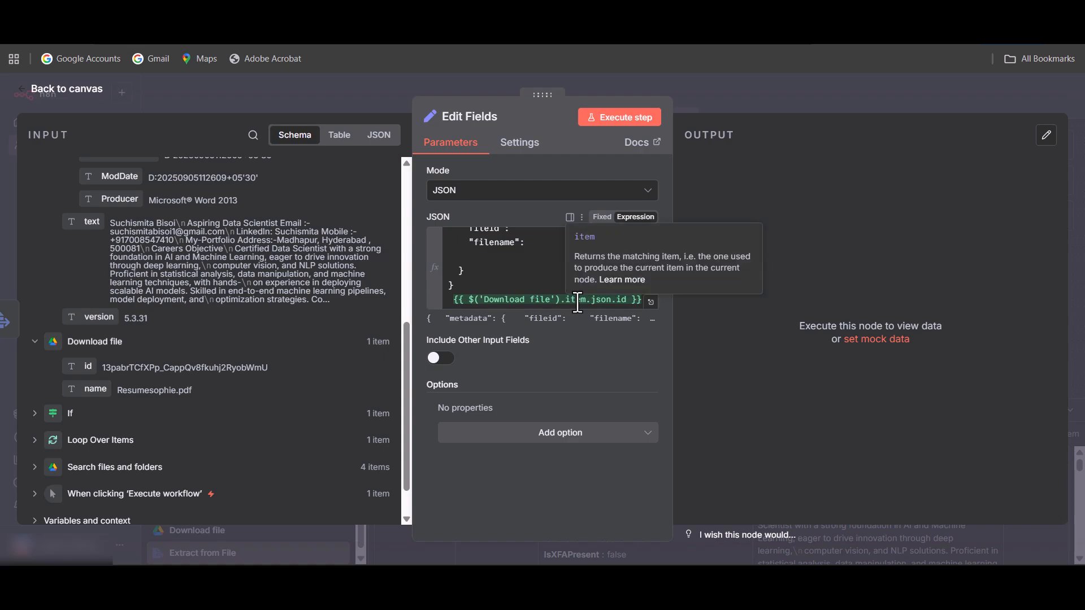
pyautogui.click(554, 299)
pyautogui.moveTo(643, 300); pyautogui.dragTo(451, 300)
pyautogui.hotkey('ctrl', 'c')
pyautogui.press('BackSpace')
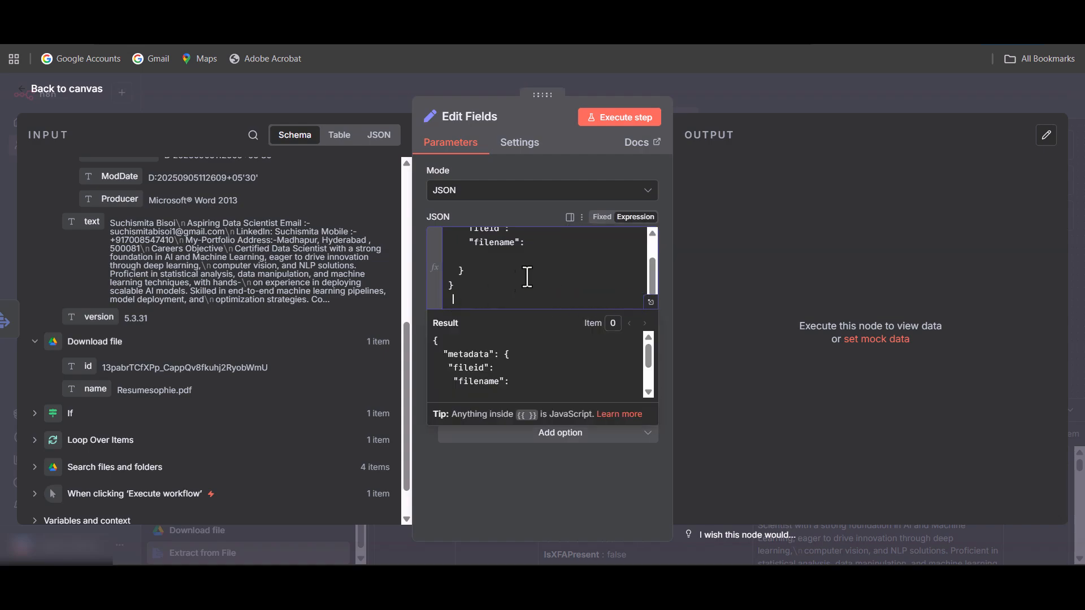
pyautogui.scroll(3, 520, 277)
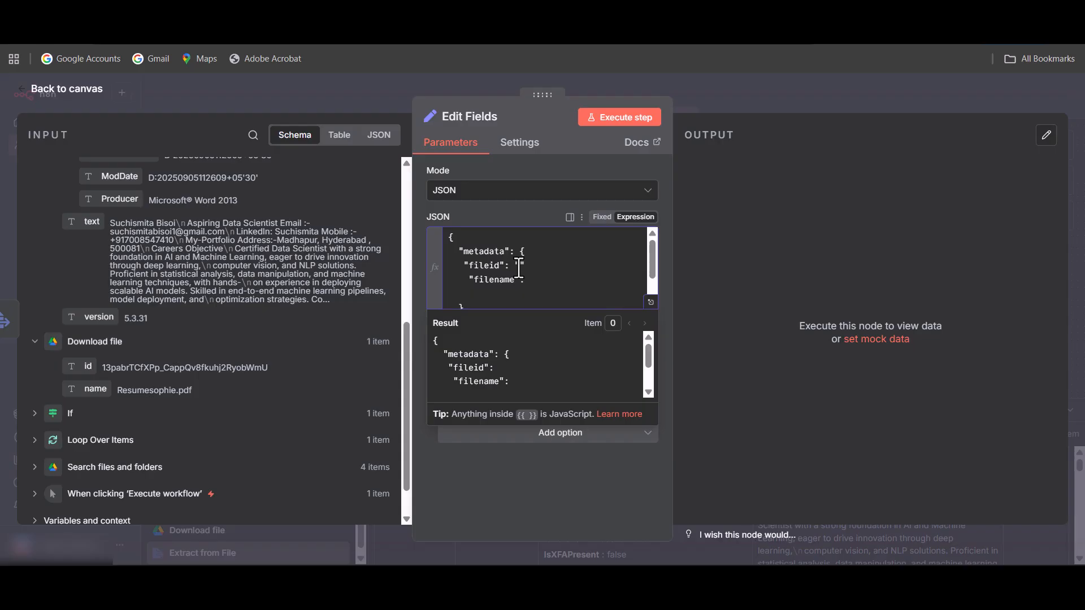
pyautogui.click(519, 270)
pyautogui.hotkey('ctrl', 'v')
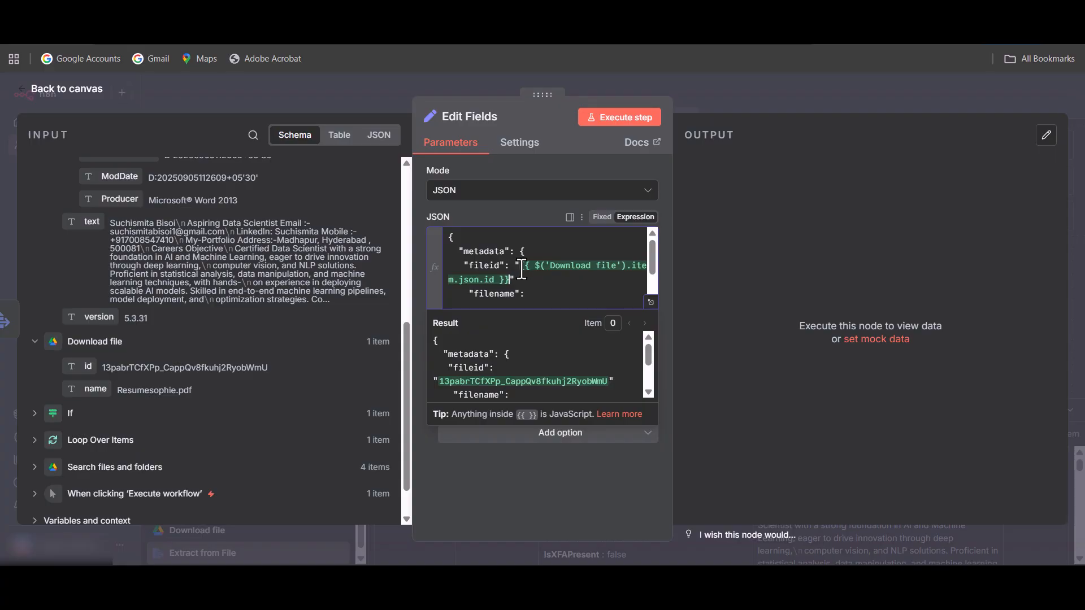
# Map the Download file name into the filename key as "{{ $('Download file').item.json.name }}"
pyautogui.click(532, 292)
pyautogui.write('"')
pyautogui.moveTo(95, 388); pyautogui.dragTo(534, 300)
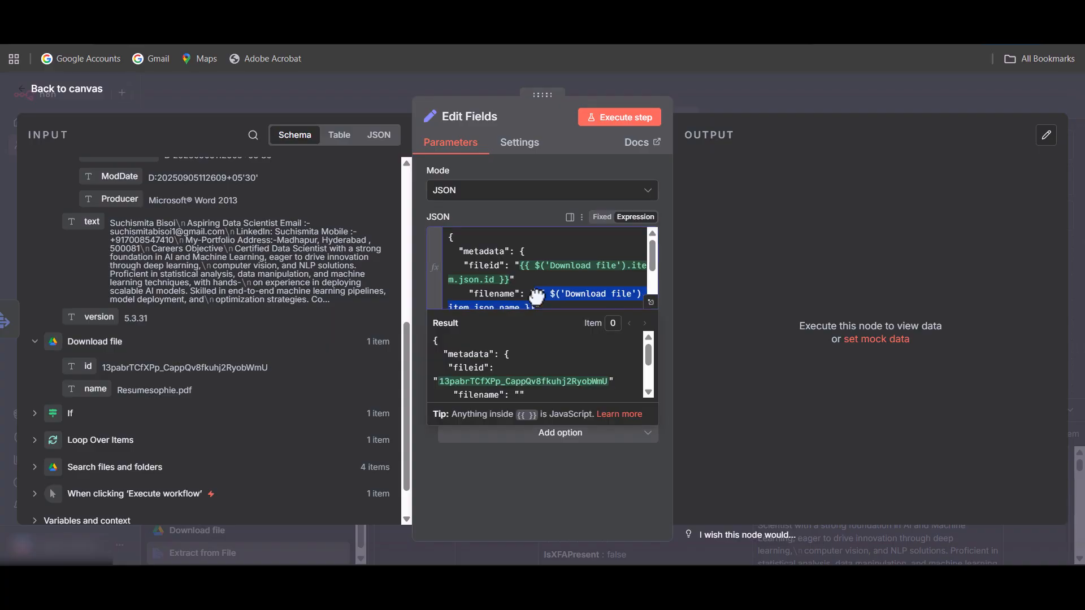
pyautogui.click(464, 490)
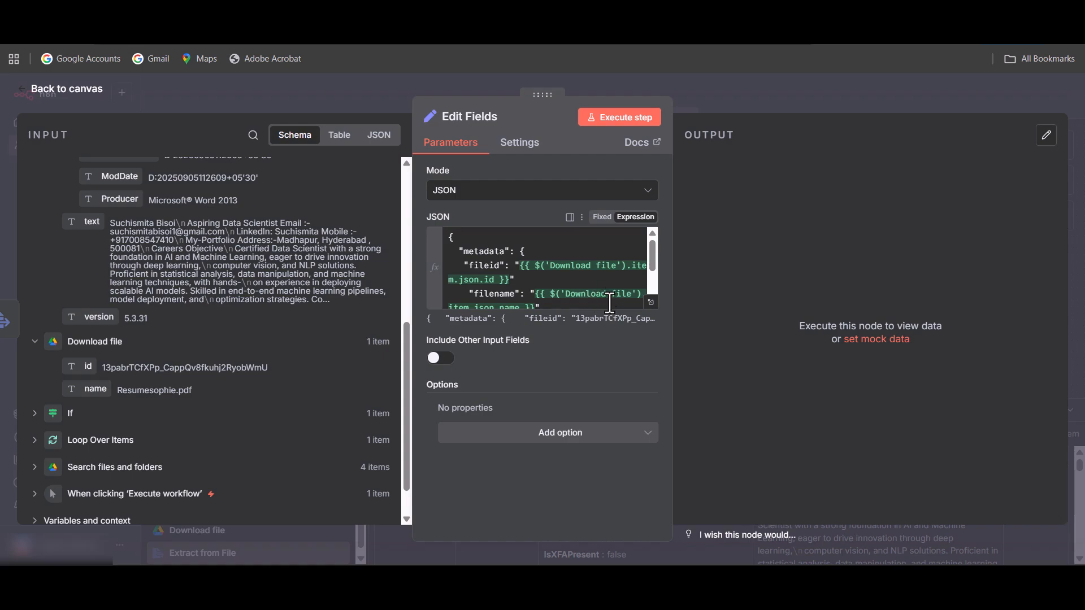
# Add a "content" key with an empty string value after the metadata object in the JSON
pyautogui.moveTo(653, 270); pyautogui.dragTo(655, 286)
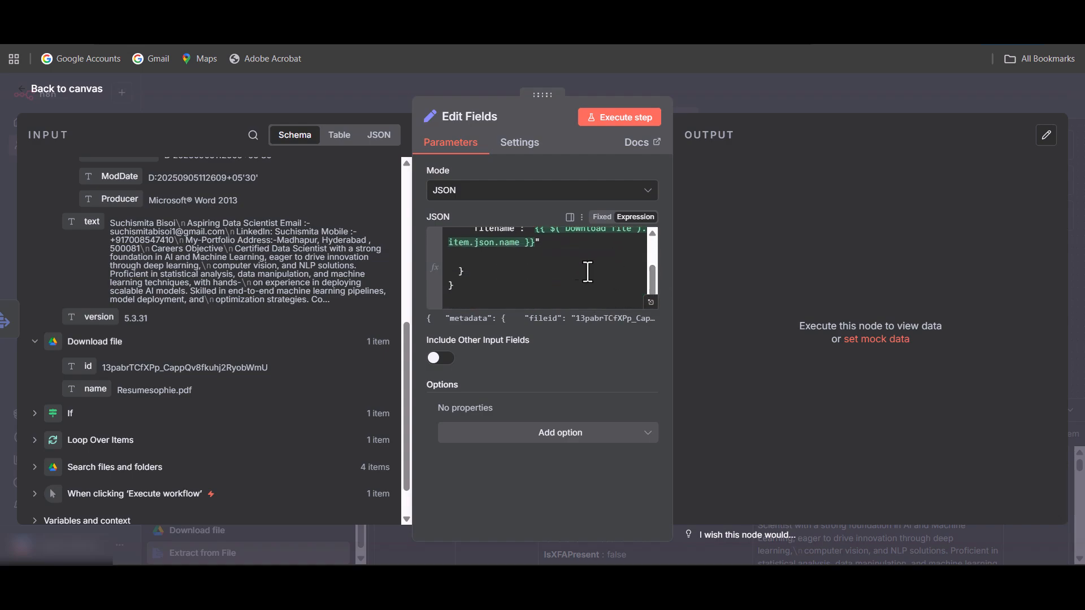
pyautogui.click(495, 276)
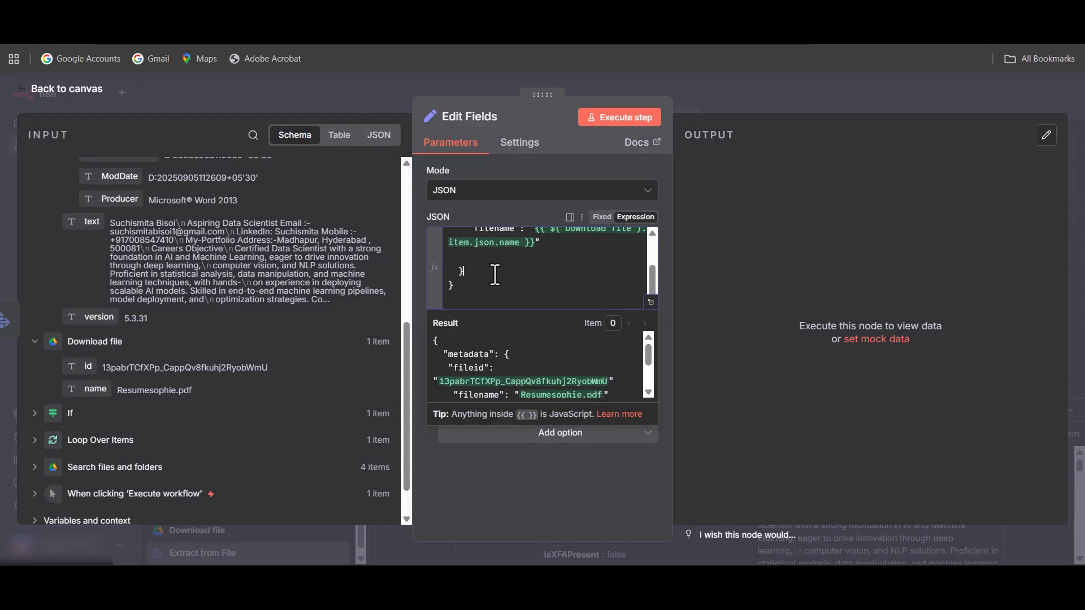
pyautogui.write(',')
pyautogui.press('Return')
pyautogui.press('Return')
pyautogui.write('"content')
pyautogui.press('Right')
pyautogui.write(': ""')
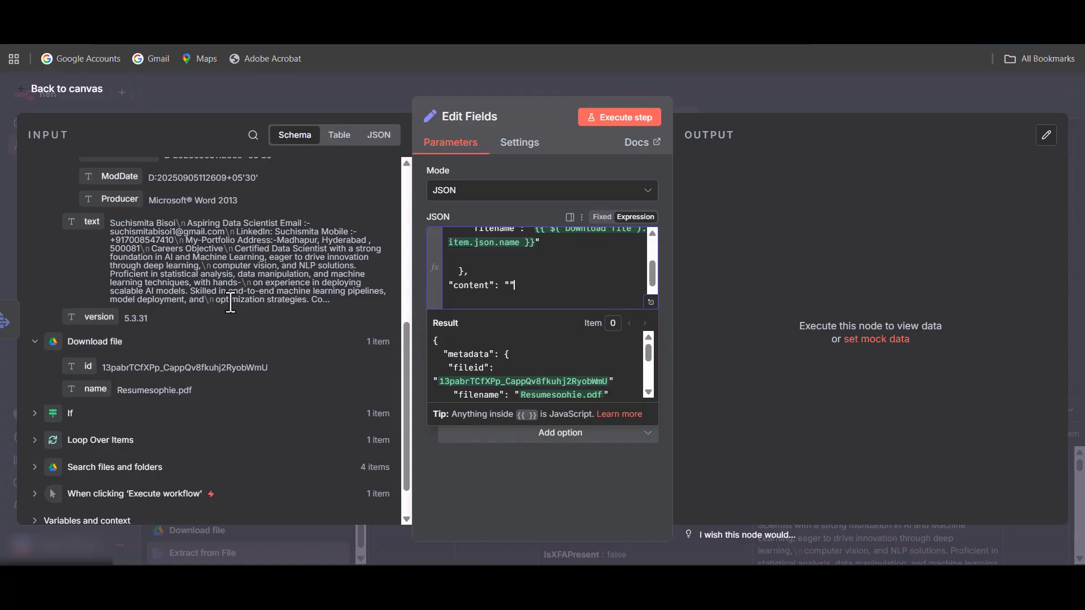
# Map the Extract from File text into the content key as "{{ $json.text }}"
pyautogui.scroll(6, 164, 283)
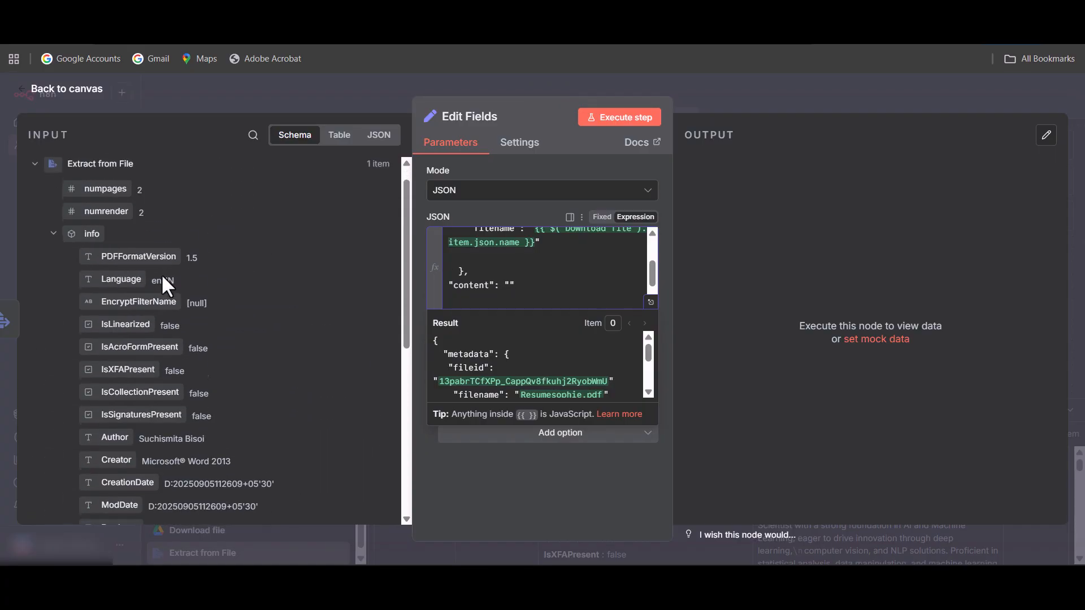
pyautogui.scroll(-5, 161, 274)
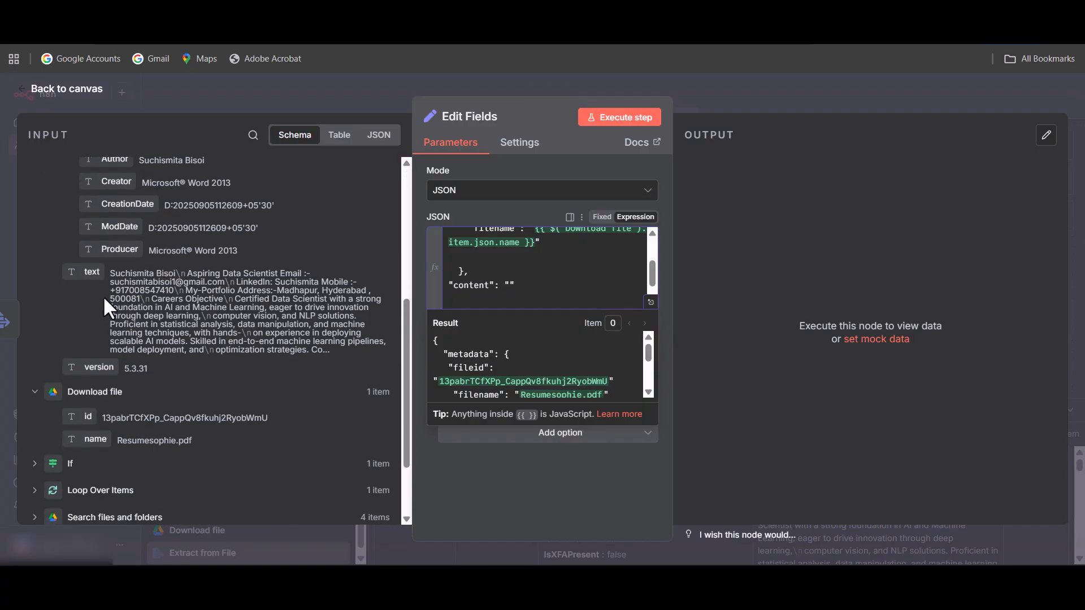
pyautogui.moveTo(79, 279); pyautogui.dragTo(514, 292)
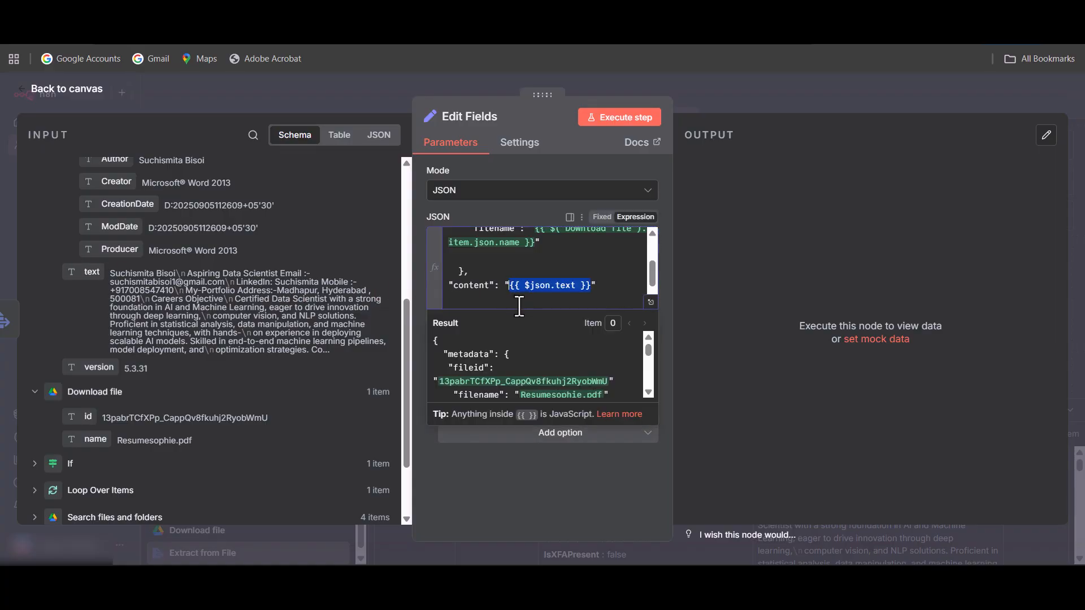
# Append .toJsonString() to the content expression's $json.text and return to the canvas
pyautogui.click(577, 287)
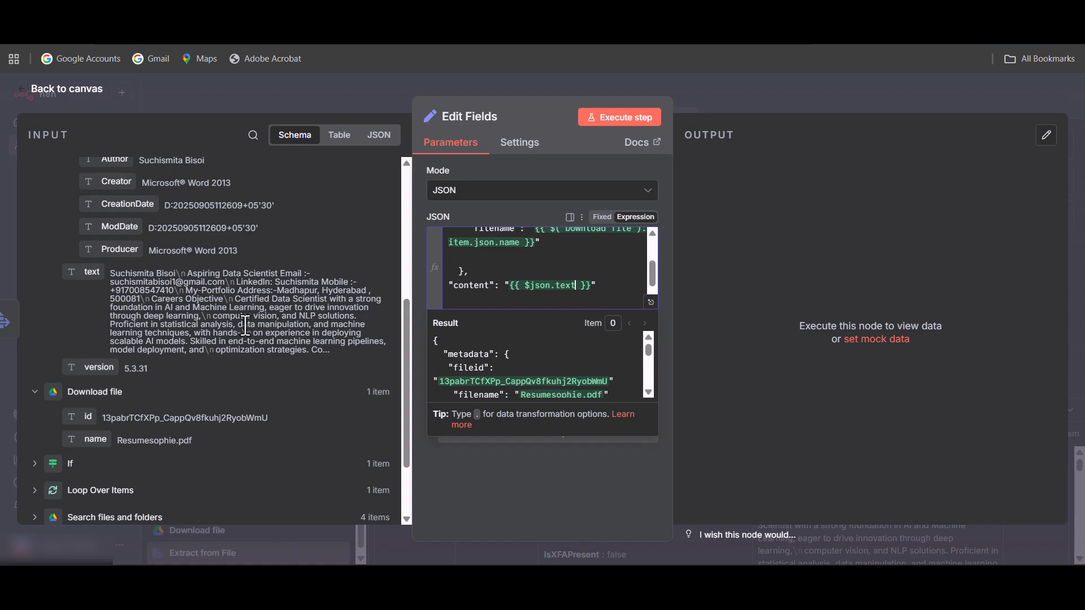
pyautogui.write('.')
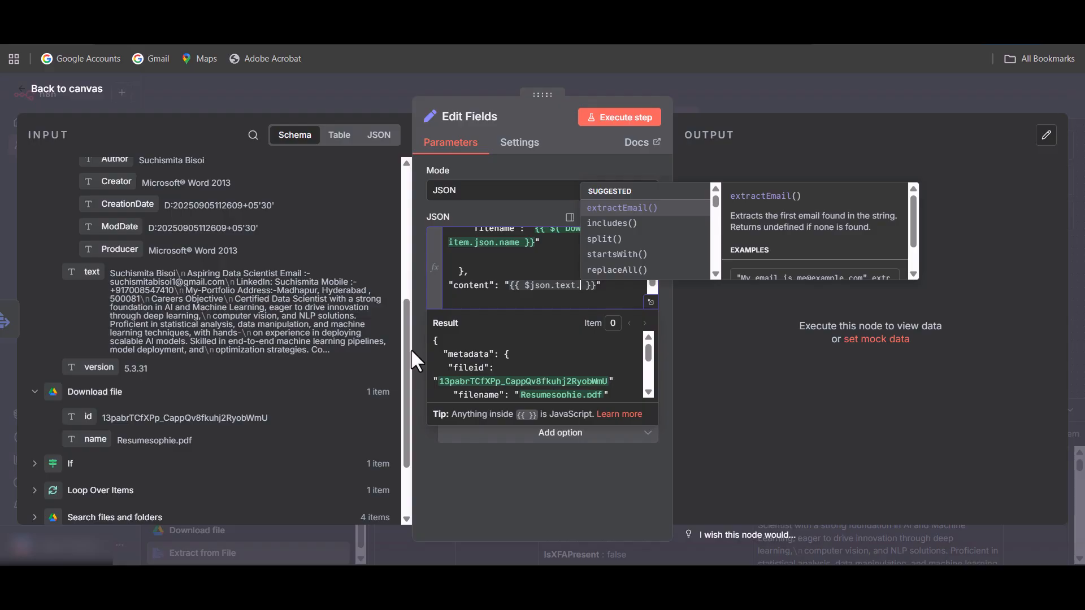
pyautogui.write('to')
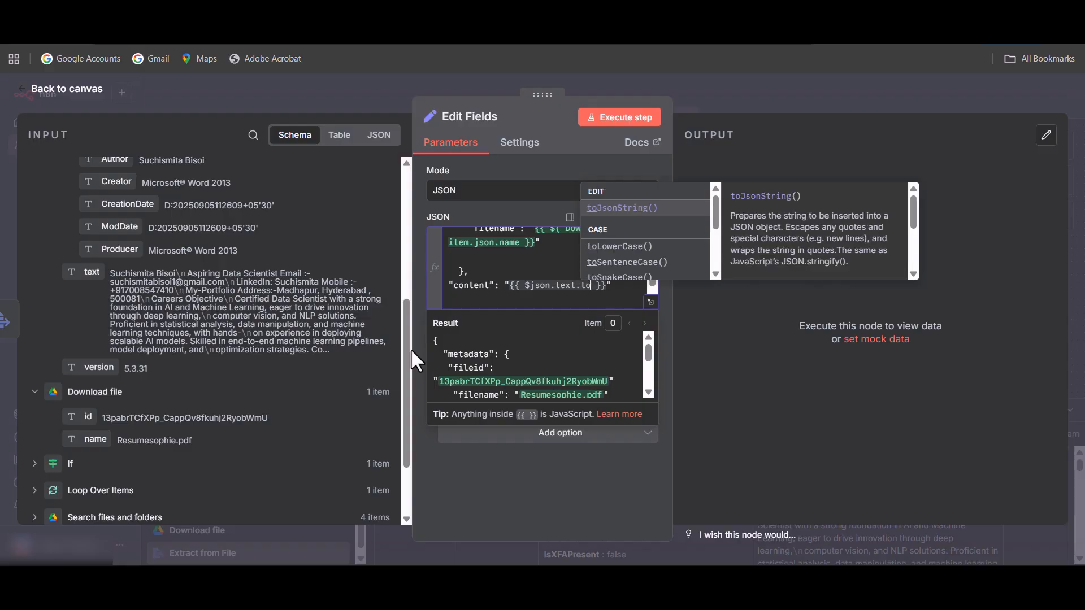
pyautogui.press('Return')
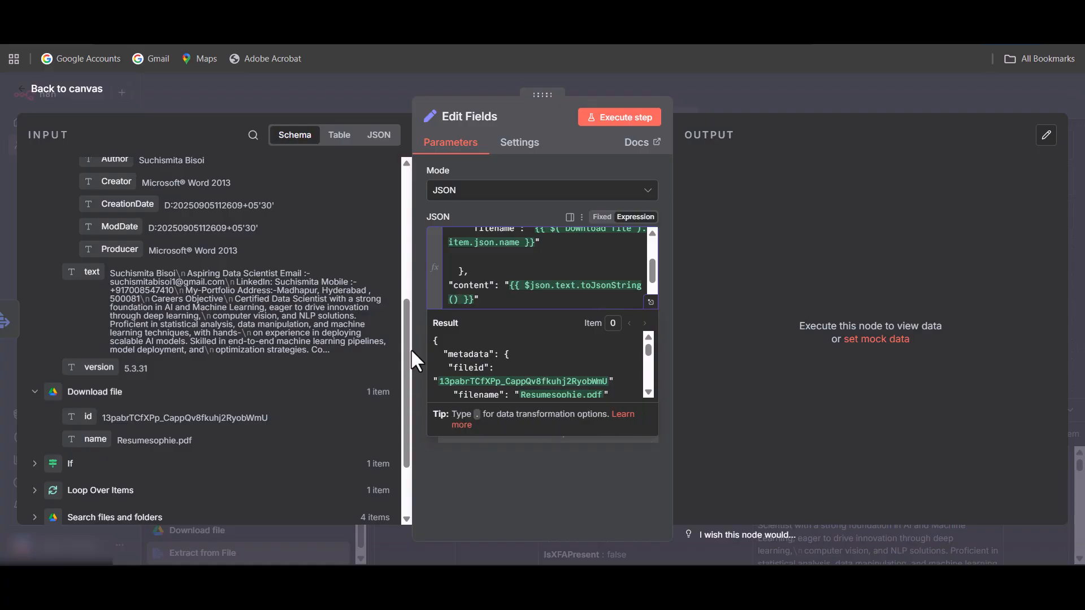
pyautogui.click(542, 470)
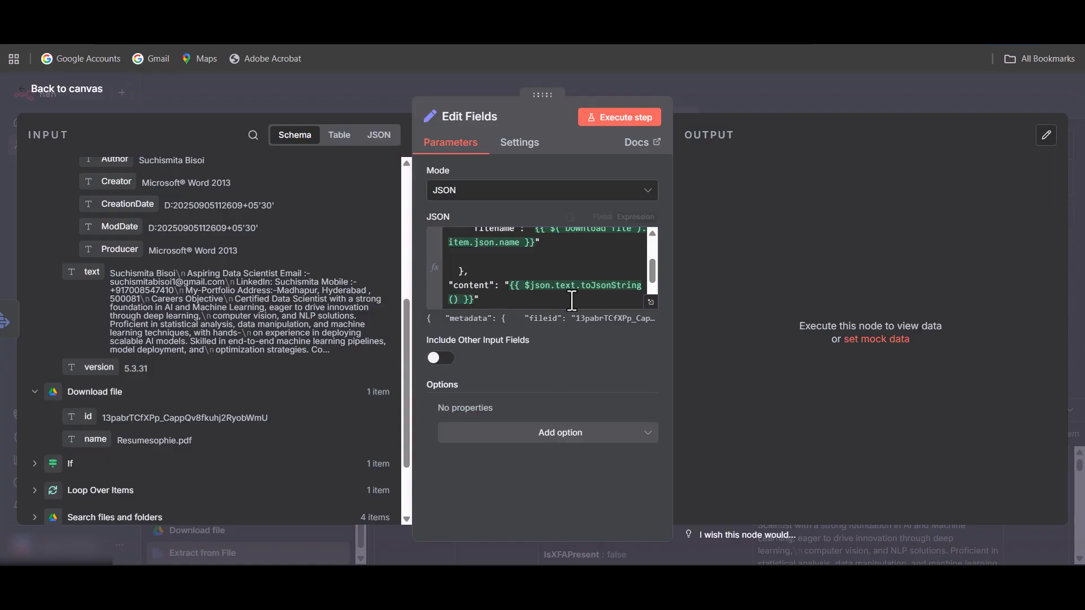
pyautogui.scroll(3, 520, 269)
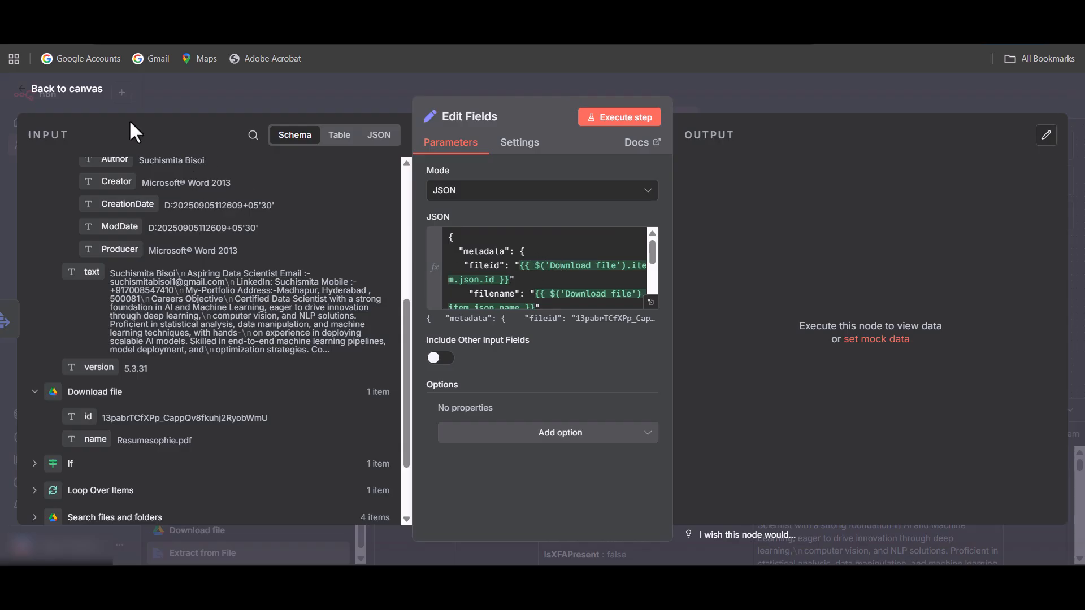
pyautogui.click(77, 93)
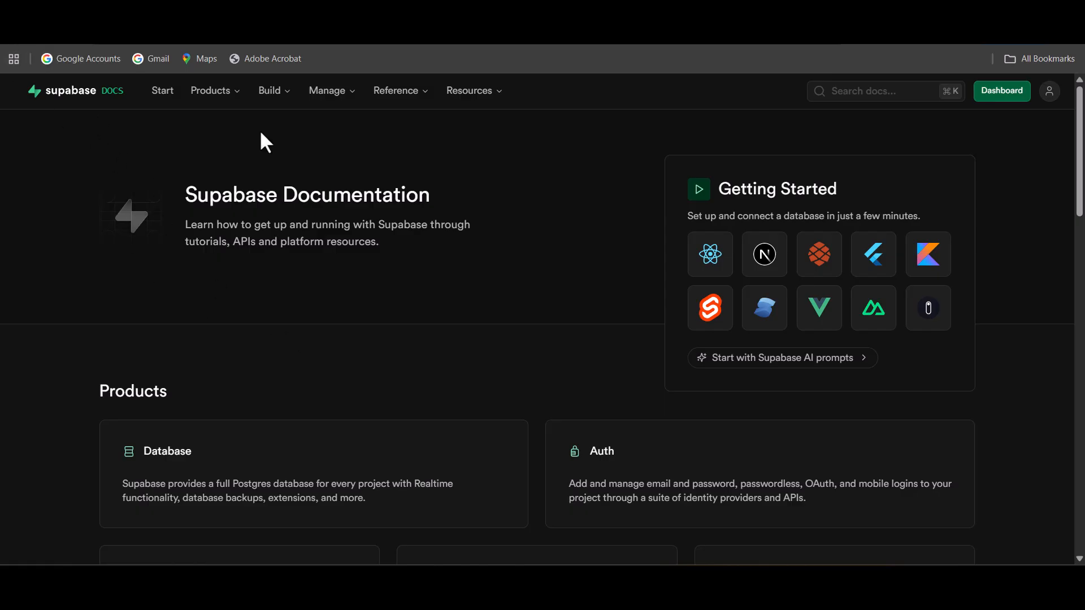
# Open the AI & Vectors documentation in Supabase Docs and look through its list of topics
pyautogui.moveTo(241, 101)
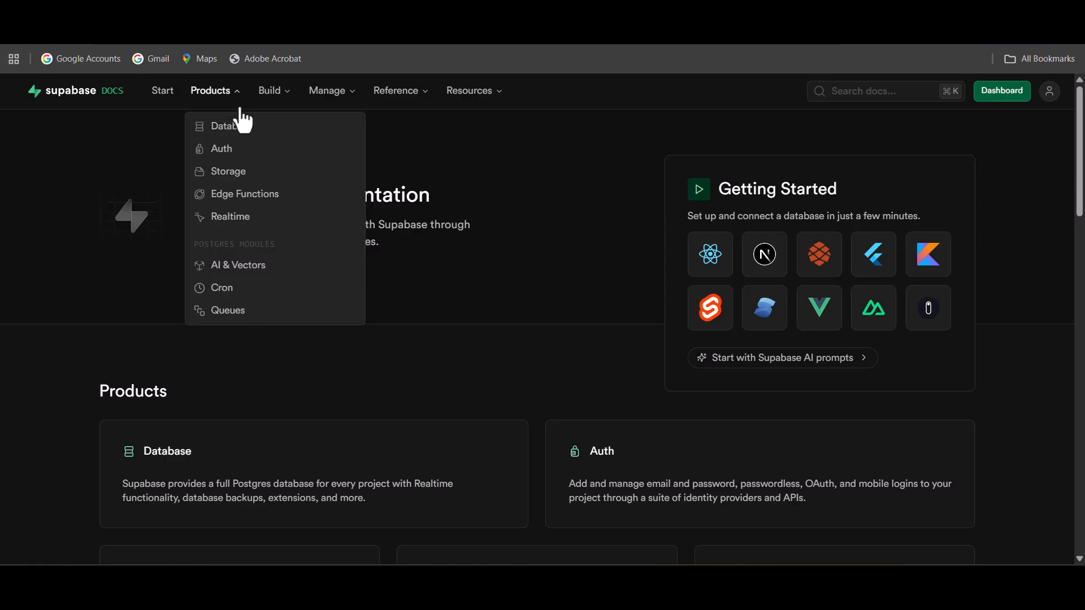
pyautogui.click(247, 268)
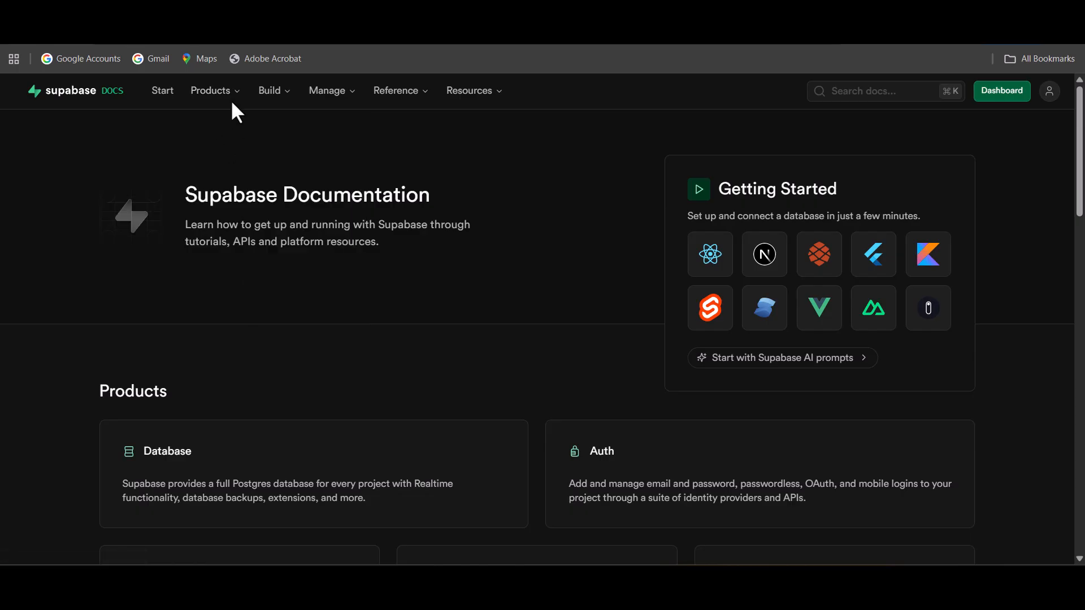
pyautogui.moveTo(232, 97)
pyautogui.click(249, 266)
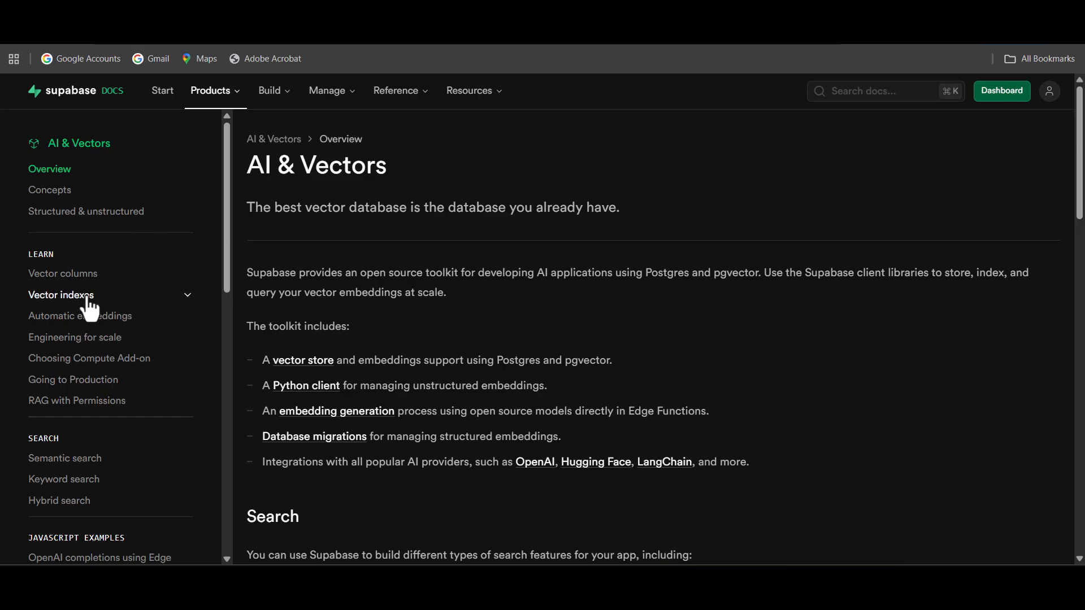
pyautogui.scroll(-3, 102, 396)
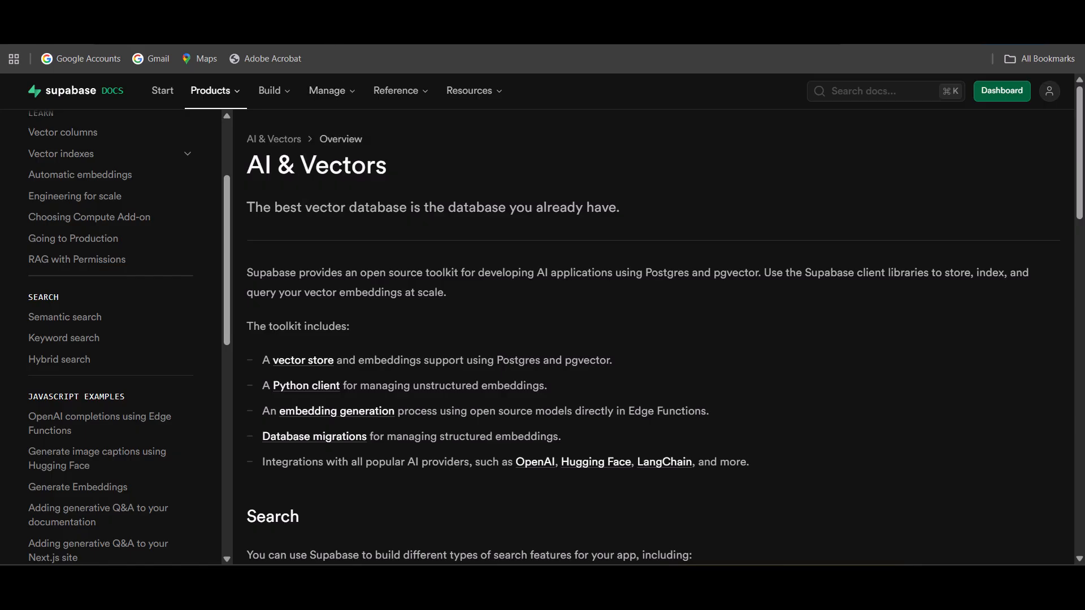
# Look at the project's table list in the Supabase Table Editor and return to the documentation
pyautogui.click(294, 17)
pyautogui.click(325, 238)
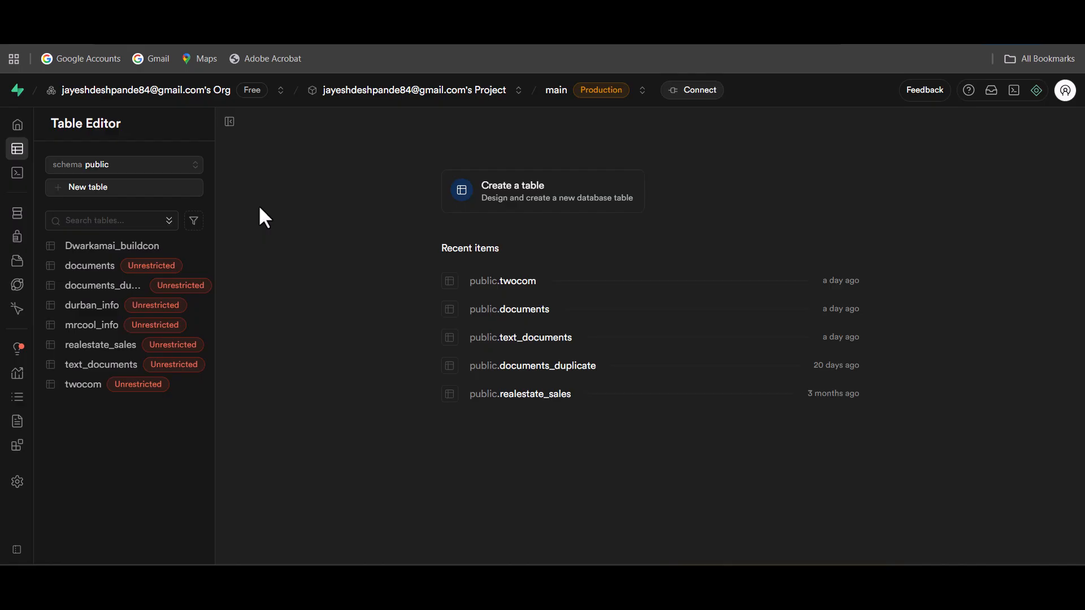
pyautogui.hotkey('ctrl', 'Tab')
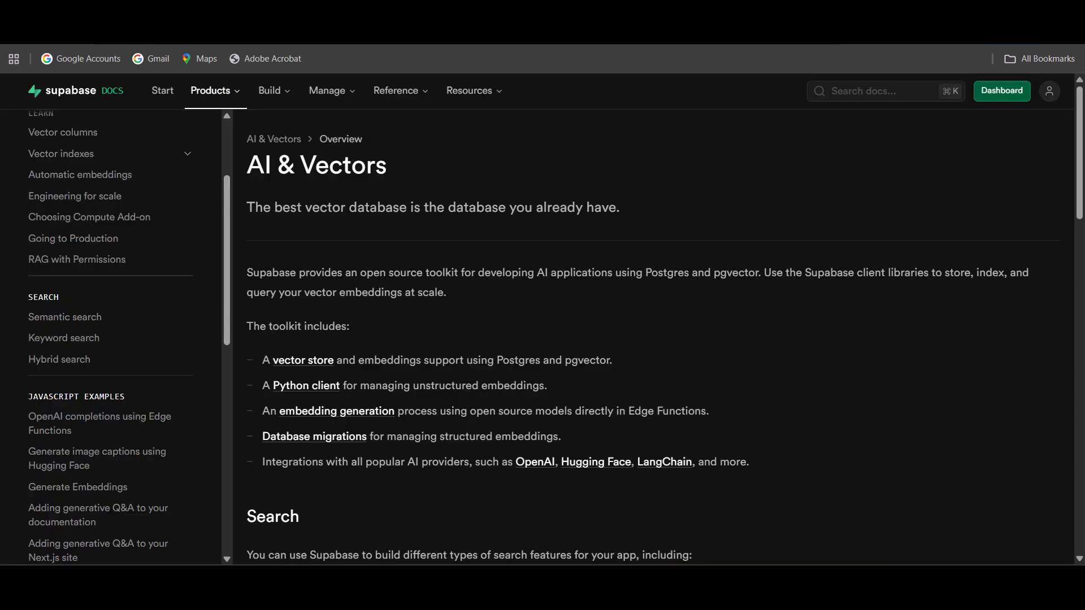
# Read the Semantic search documentation page, covering the pgvector extension, the documents table SQL and the similarity metric section
pyautogui.scroll(3, 101, 271)
pyautogui.scroll(-1, 102, 362)
pyautogui.scroll(-2, 103, 376)
pyautogui.click(94, 321)
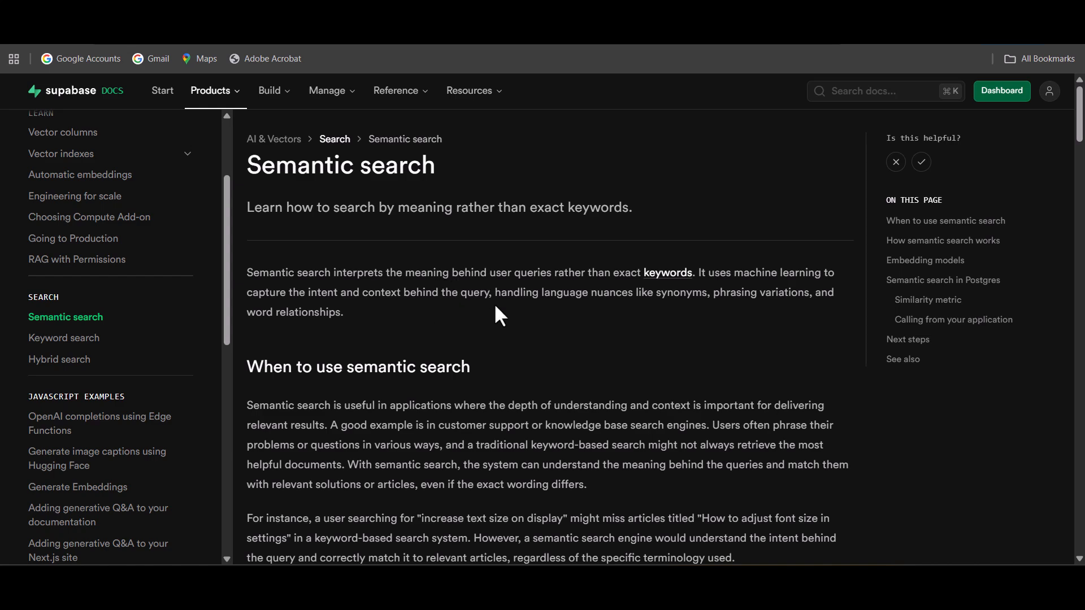
pyautogui.scroll(-10, 483, 326)
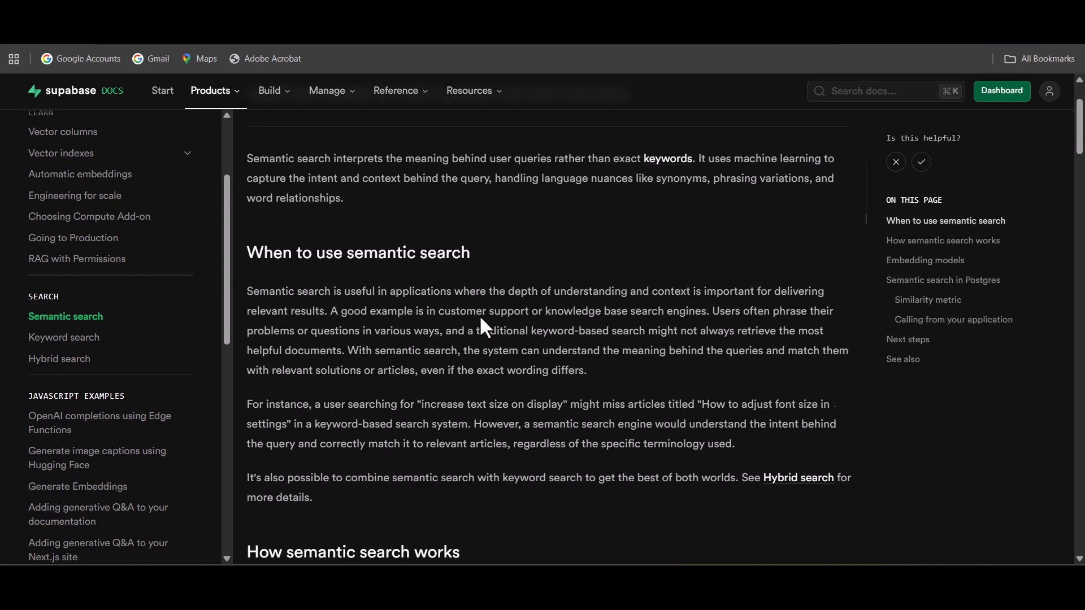
pyautogui.scroll(-10, 483, 327)
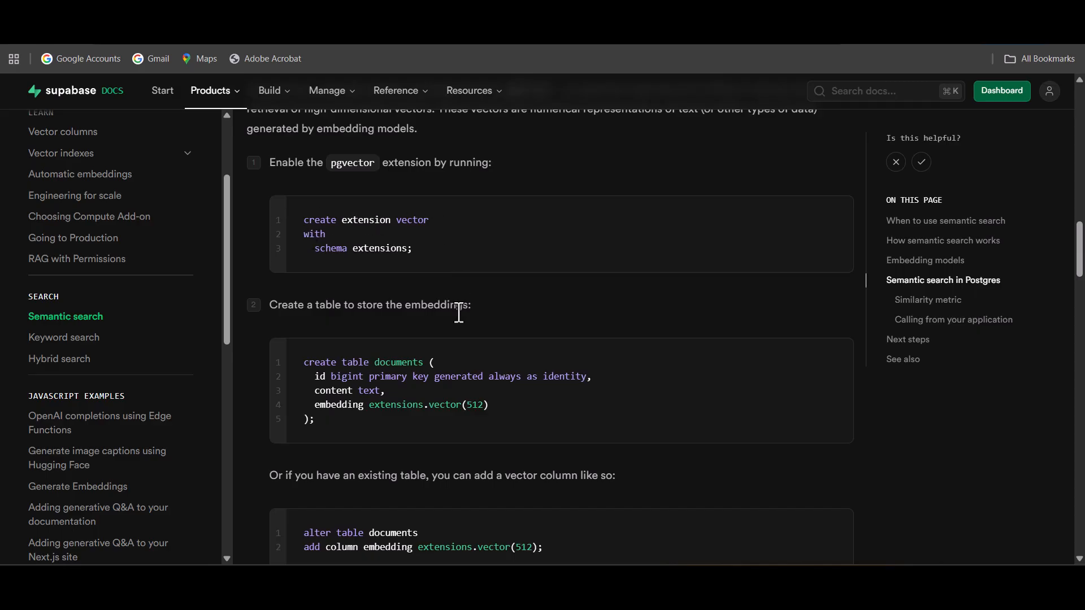
pyautogui.scroll(-3, 459, 314)
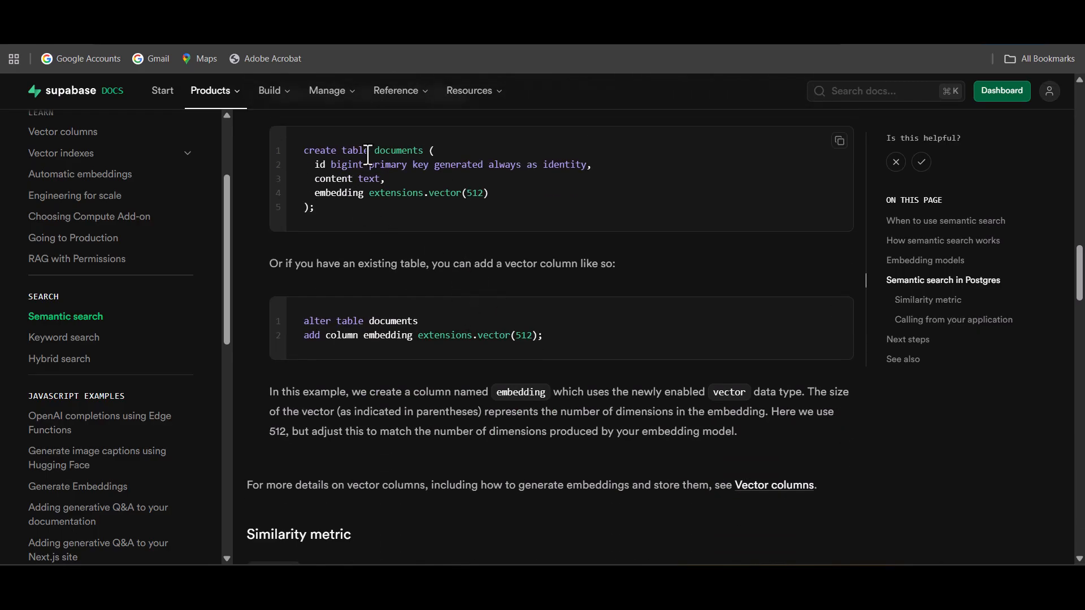
pyautogui.scroll(-3, 381, 213)
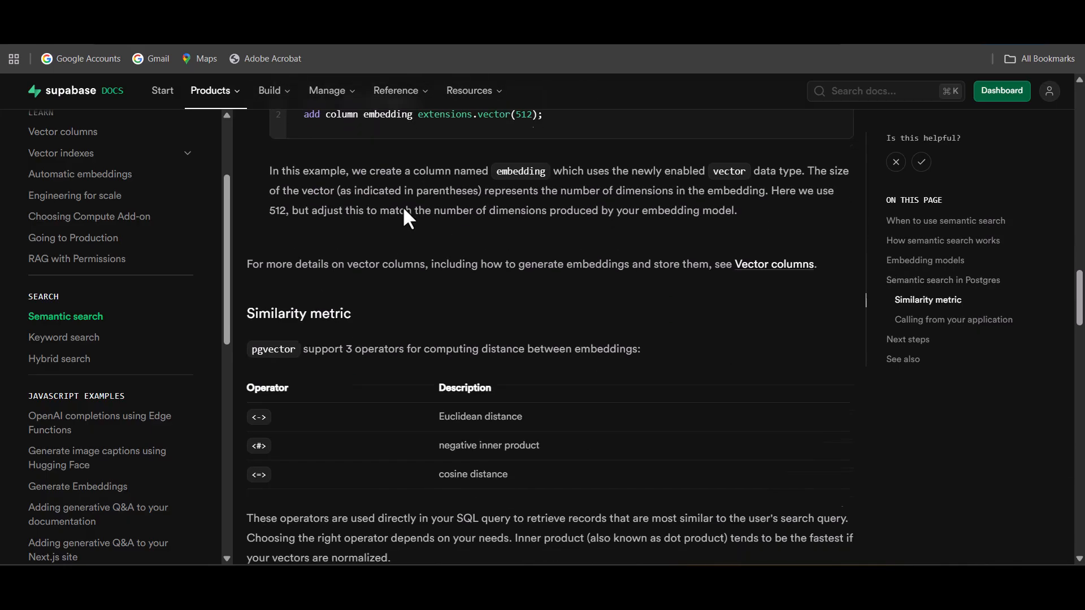
pyautogui.scroll(-8, 404, 210)
pyautogui.scroll(2, 417, 218)
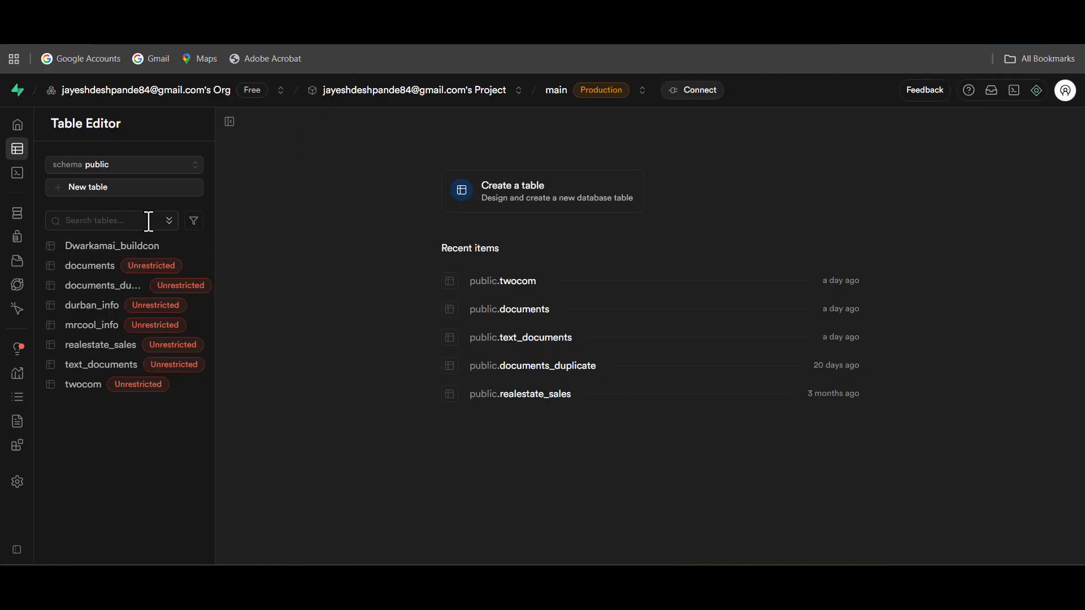
# Open the Supabase project's SQL Editor and examine the create table twocom statement in the Vector Similarity Document Store query
pyautogui.moveTo(4, 168)
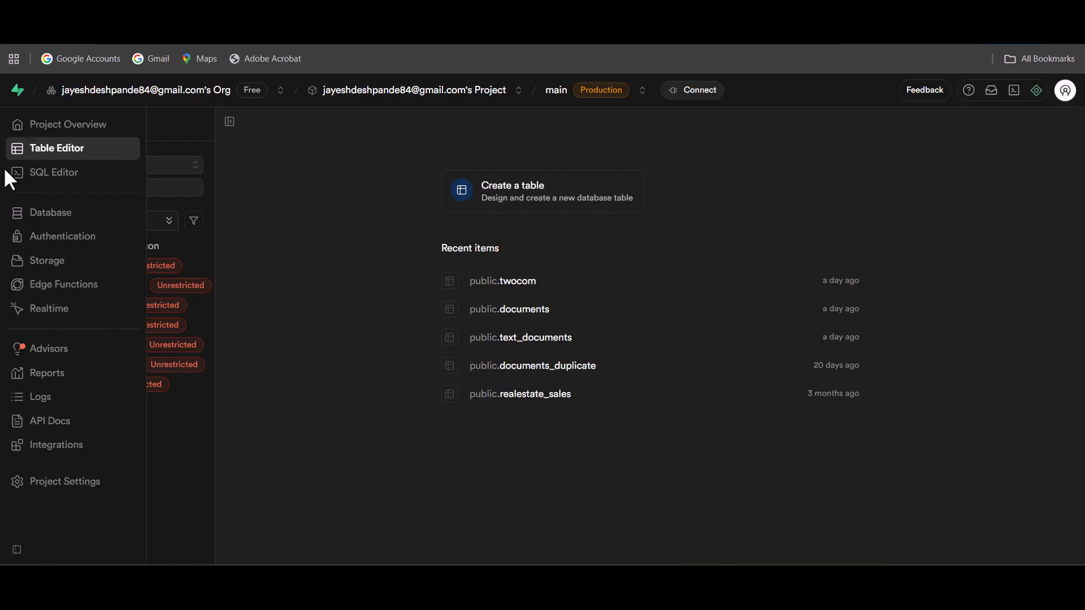
pyautogui.click(62, 185)
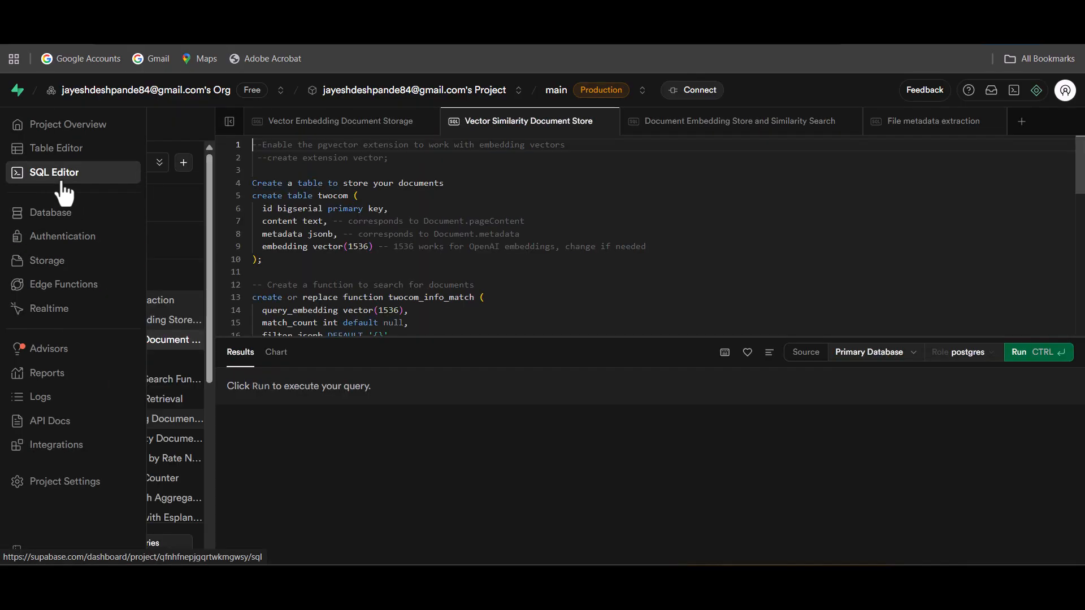
pyautogui.click(463, 248)
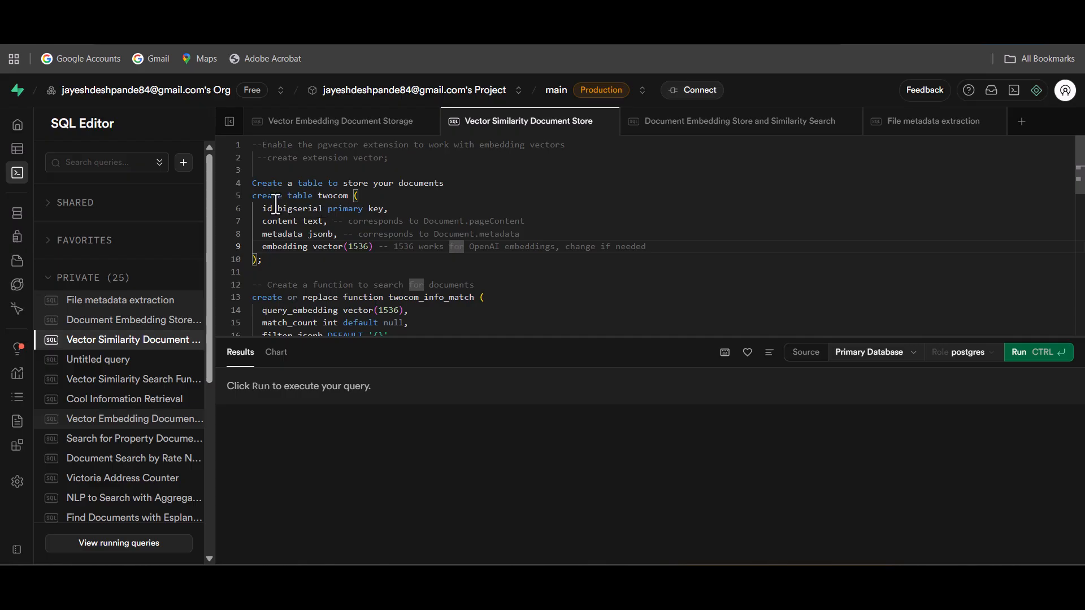
pyautogui.moveTo(253, 196); pyautogui.dragTo(395, 262)
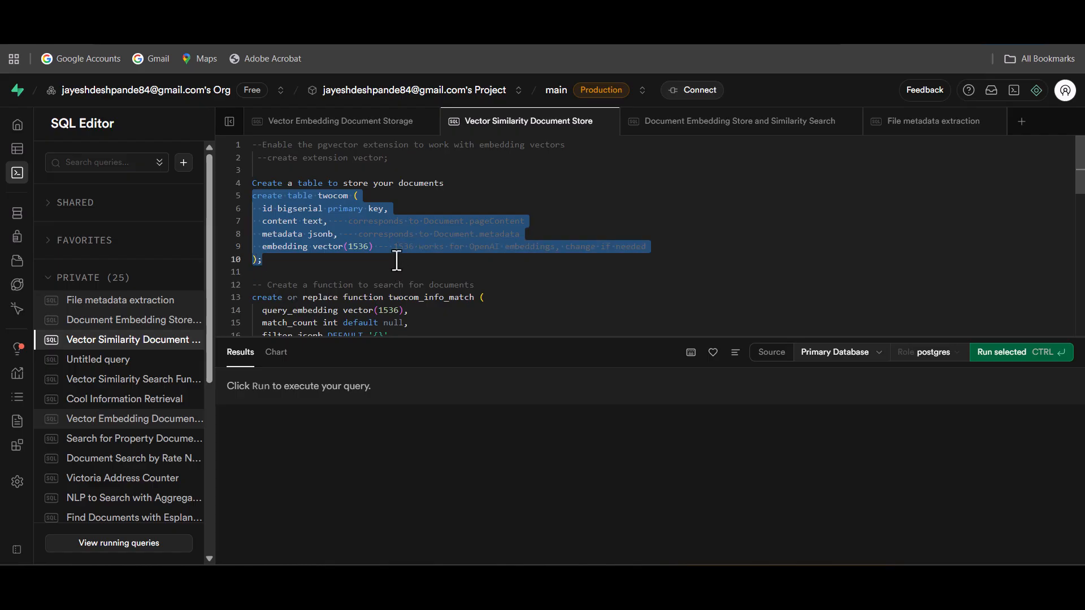
pyautogui.click(320, 222)
pyautogui.click(336, 196)
# Review the twocom_info_match function in the same query, from its parameters to its final limit clause
pyautogui.scroll(-1, 344, 249)
pyautogui.scroll(-2, 344, 249)
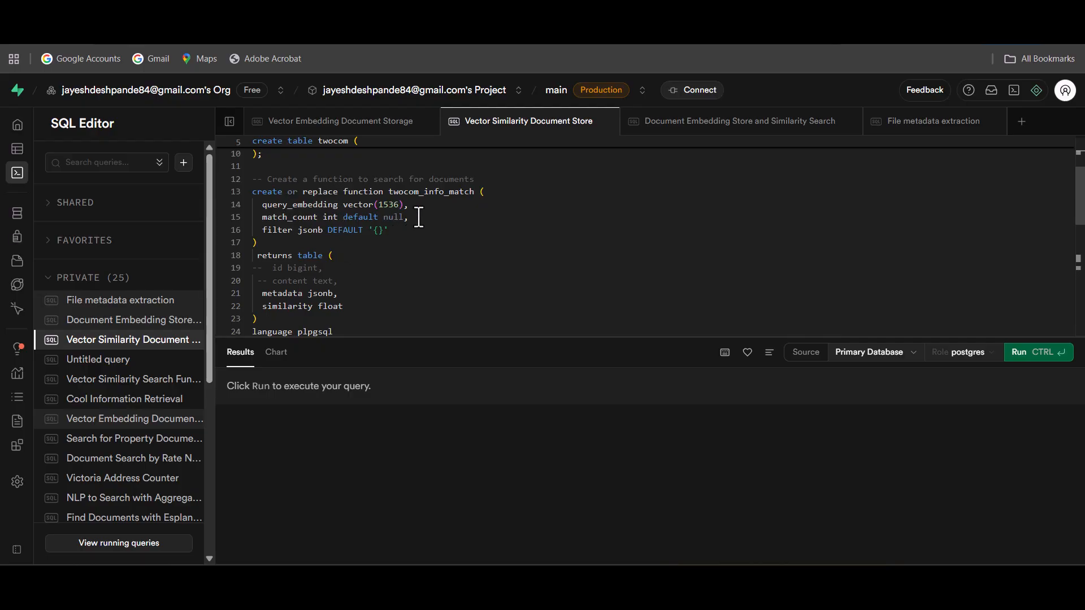
pyautogui.scroll(-2, 367, 223)
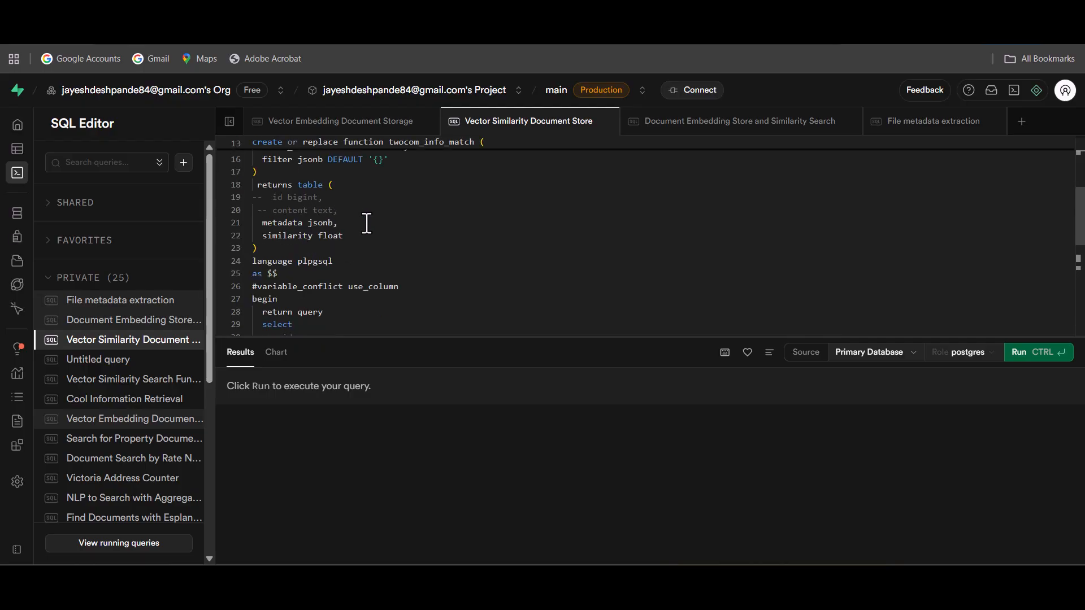
pyautogui.scroll(-5, 324, 165)
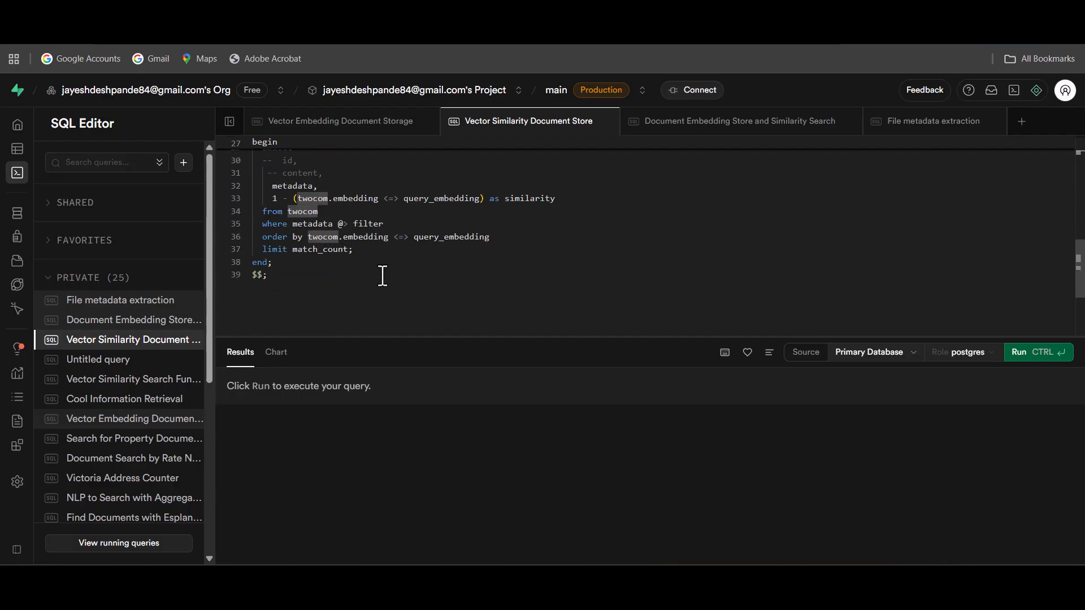
pyautogui.scroll(7, 383, 276)
pyautogui.scroll(1, 382, 275)
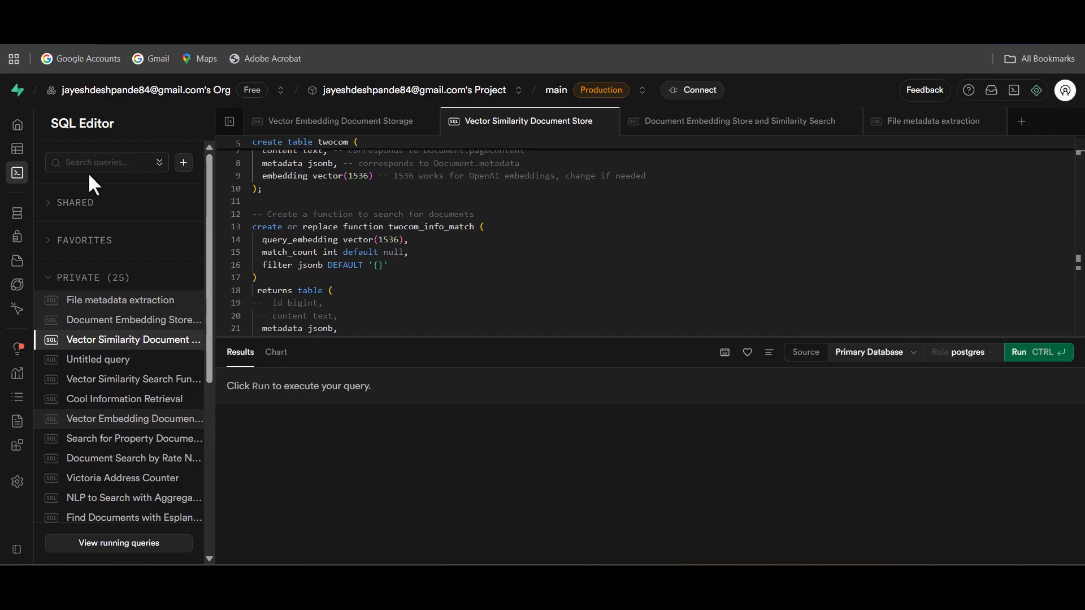
# Open the twocom table in the Table Editor
pyautogui.click(17, 157)
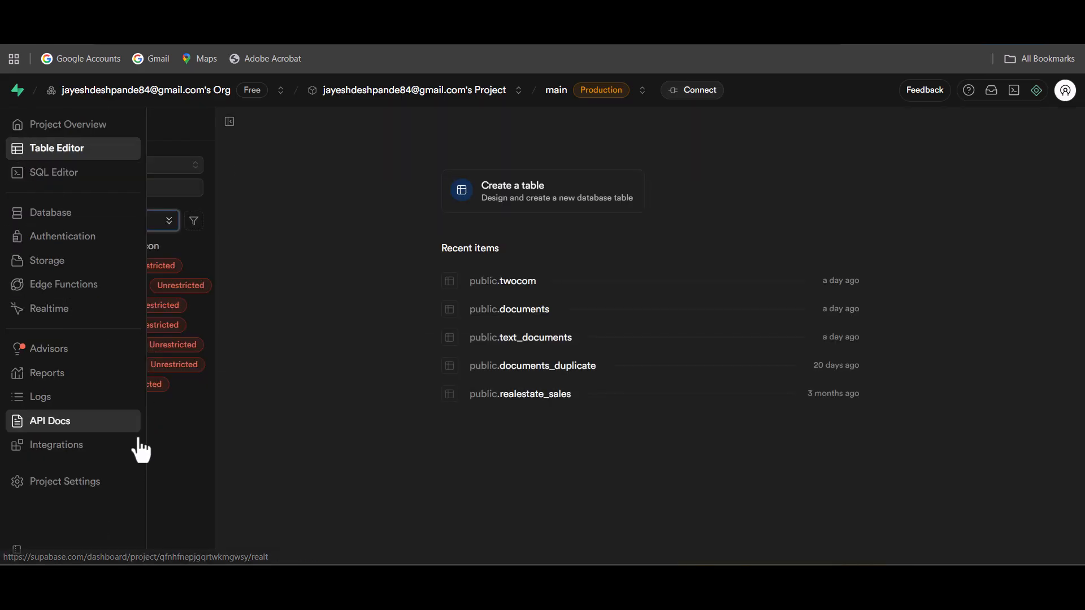
pyautogui.click(79, 385)
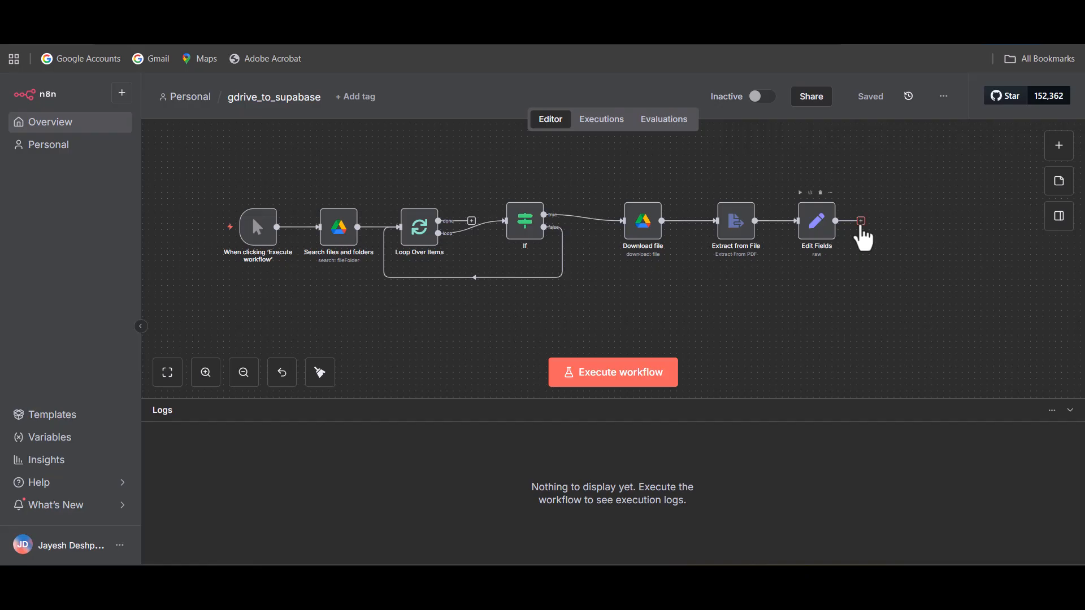
# Add a Supabase Vector Store node after Edit Fields using the Add documents to vector store action
pyautogui.click(861, 221)
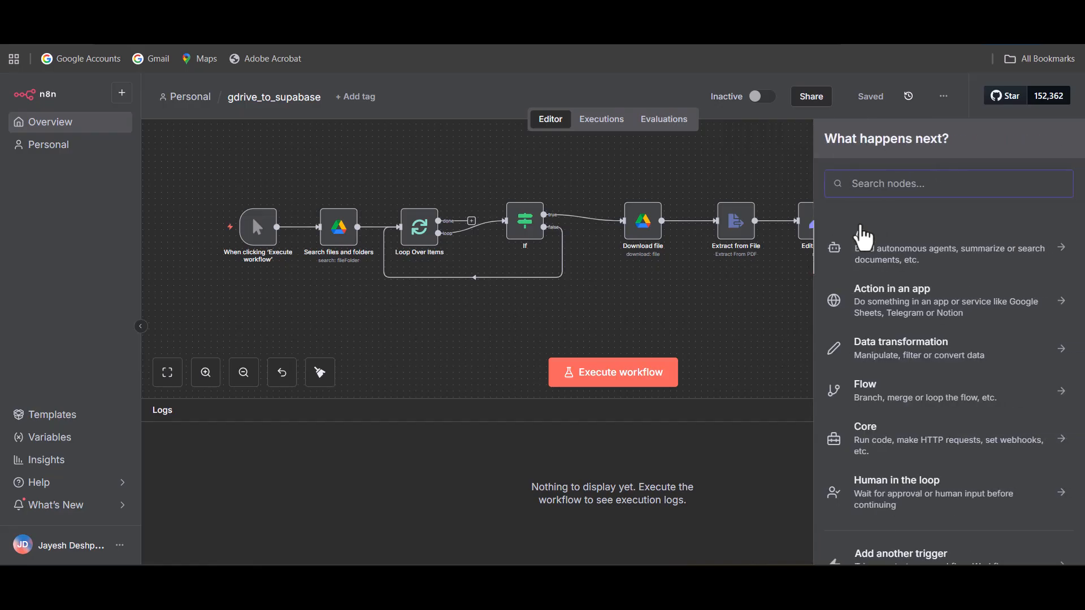
pyautogui.write('sup')
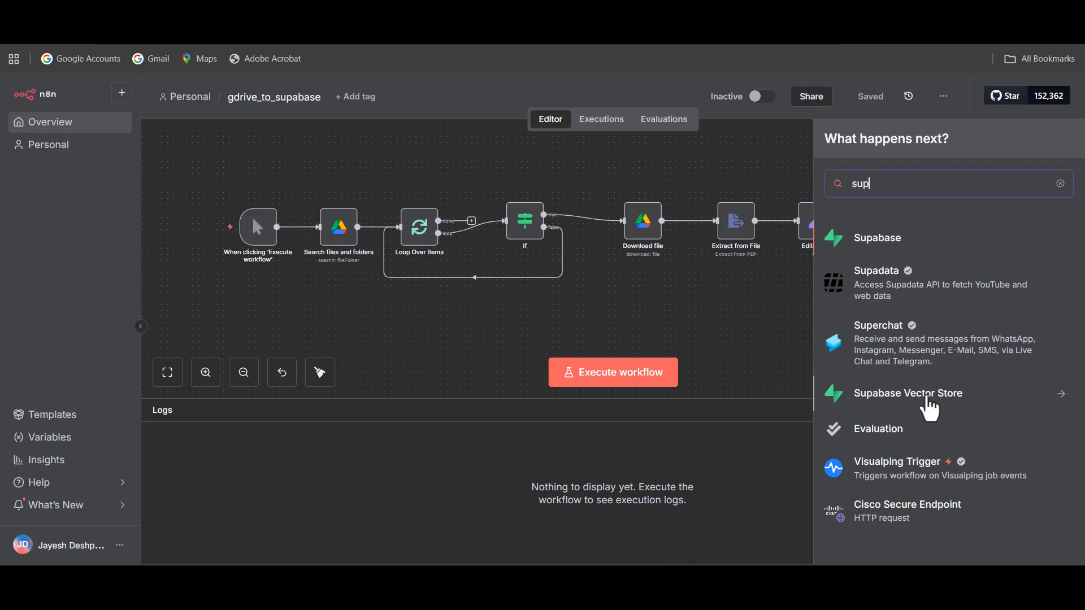
pyautogui.click(929, 408)
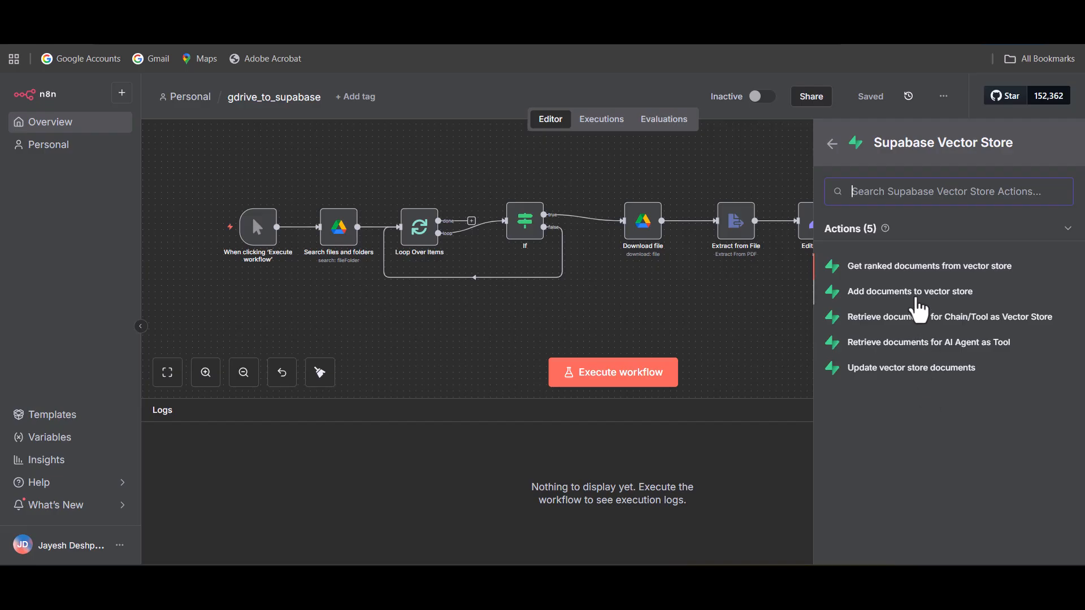
pyautogui.click(925, 292)
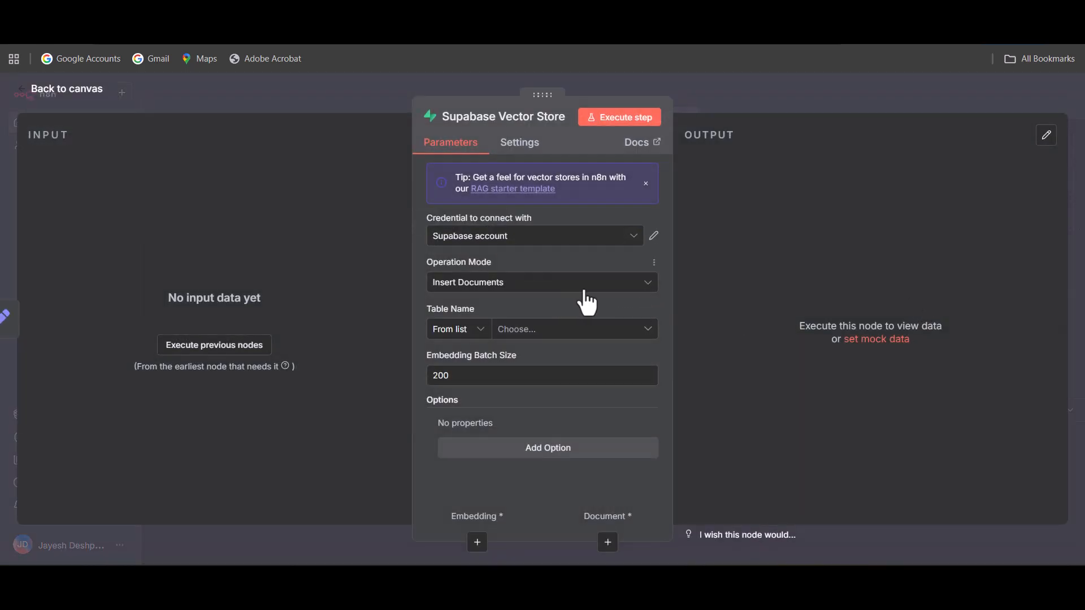
# Set the Supabase Vector Store node's table name to twocom and return to the workflow canvas
pyautogui.click(553, 336)
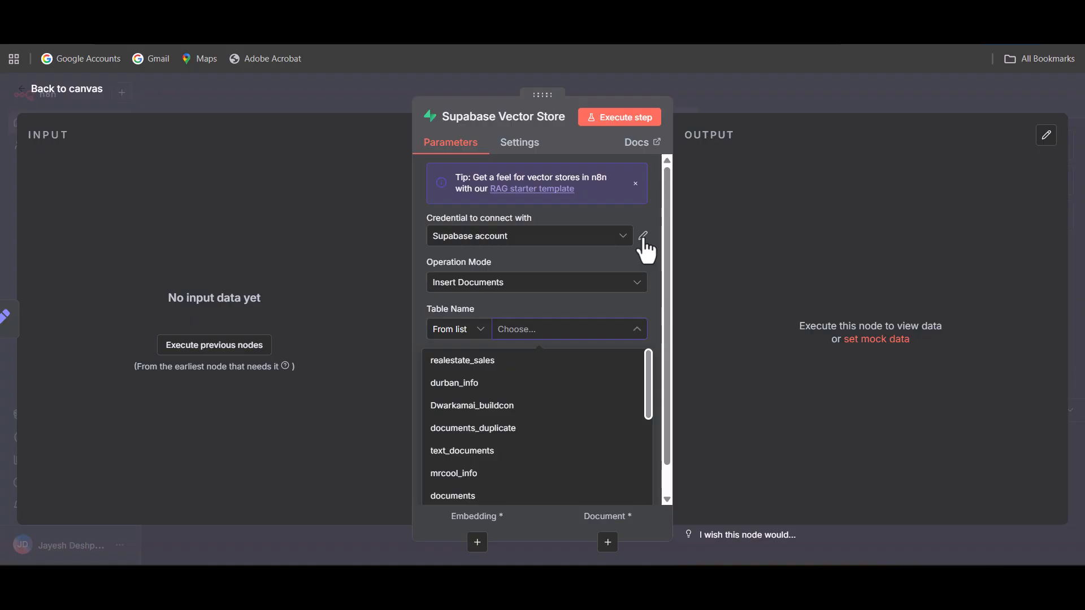
pyautogui.click(605, 256)
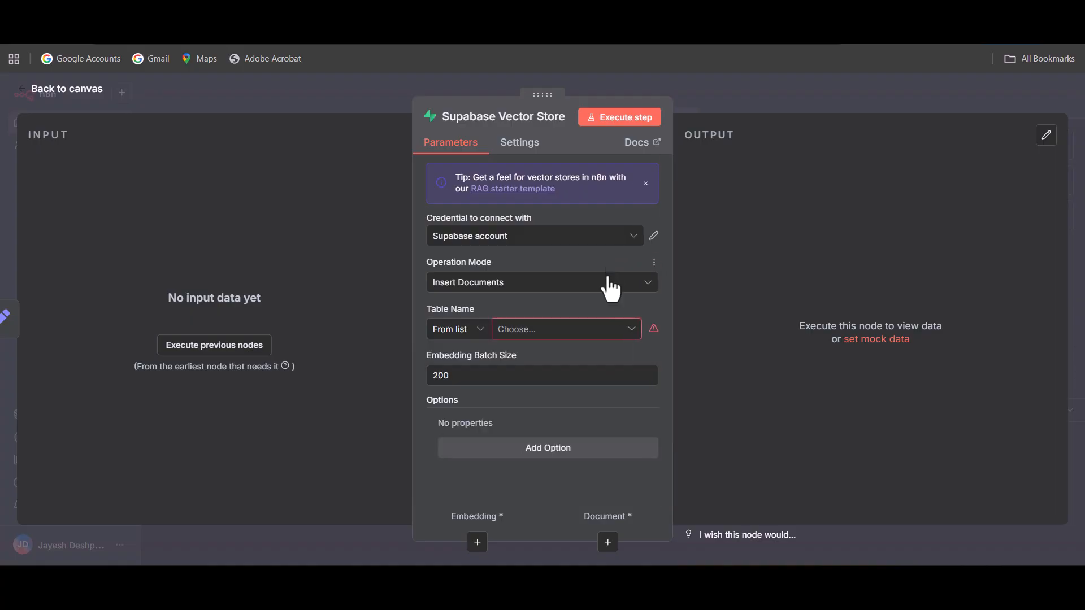
pyautogui.click(583, 337)
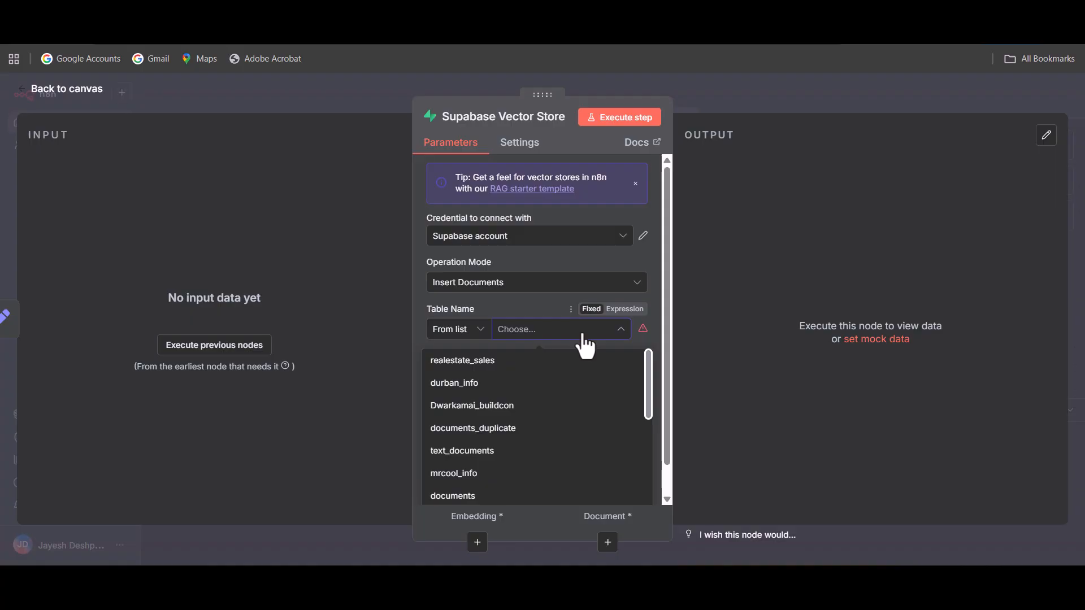
pyautogui.scroll(-10, 584, 364)
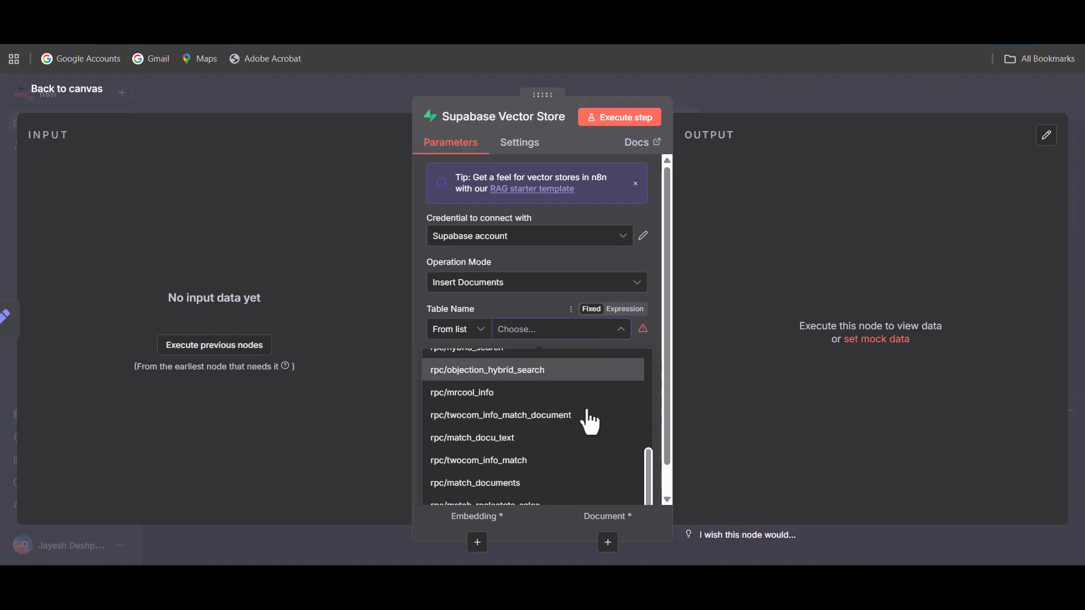
pyautogui.scroll(8, 587, 424)
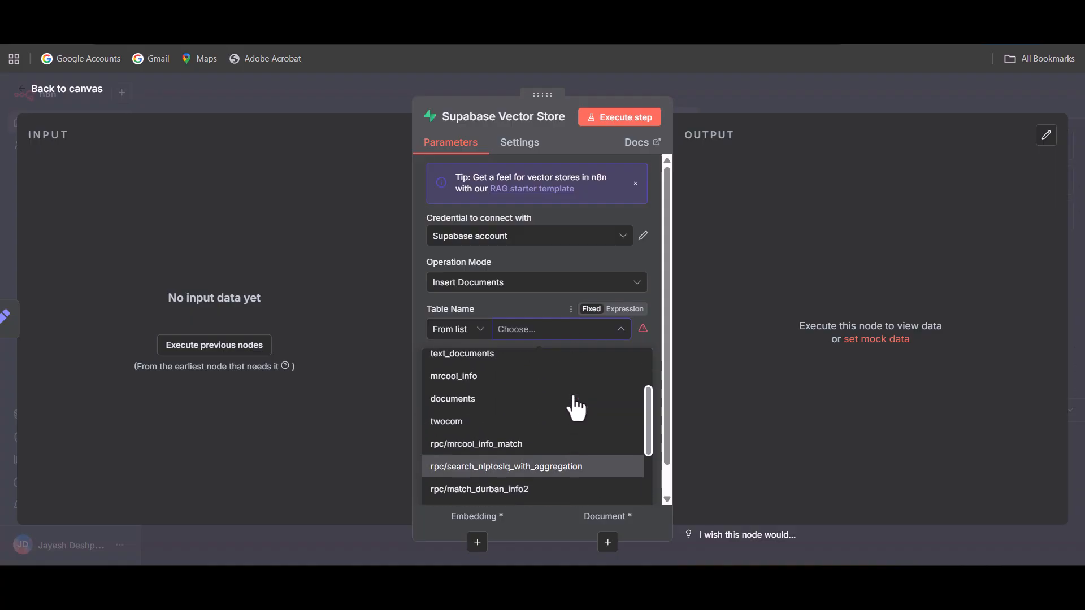
pyautogui.click(522, 432)
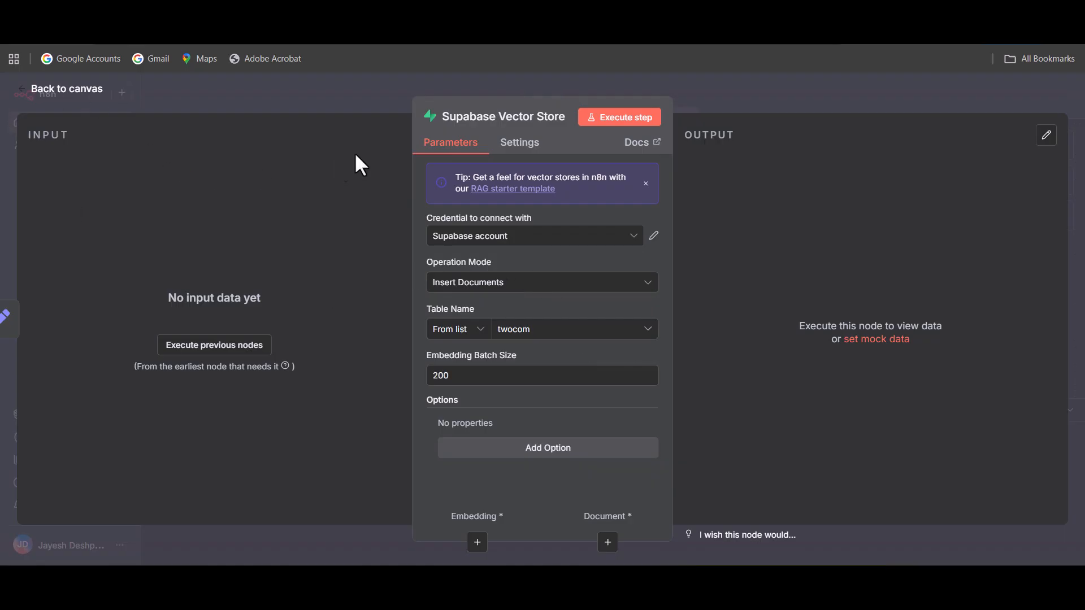
pyautogui.click(80, 98)
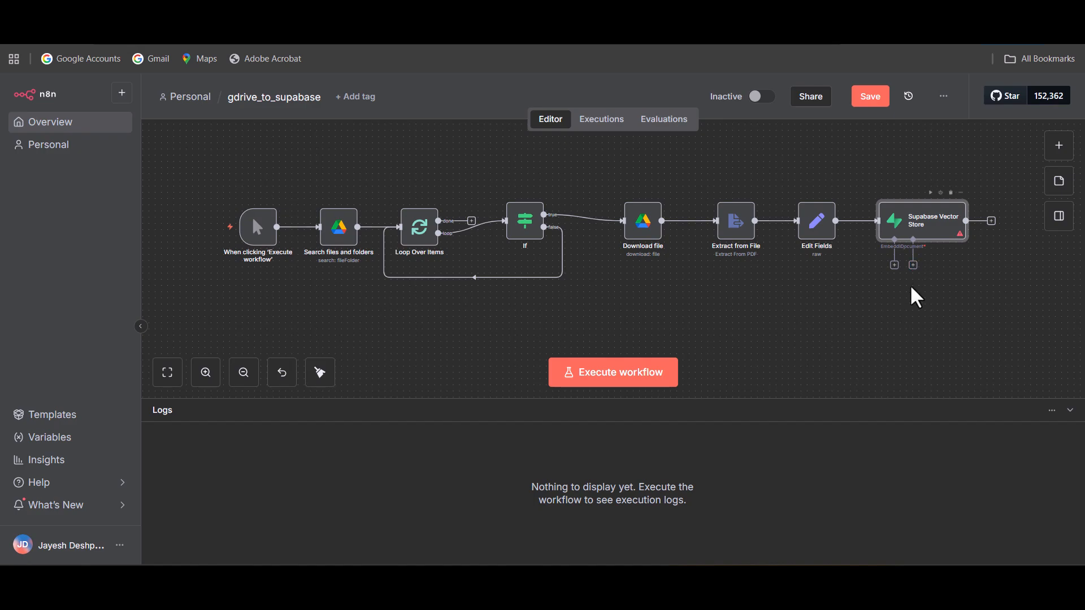
# Attach an Embeddings OpenAI node to the vector store's Embedding input and place it clear of the Document connector
pyautogui.moveTo(886, 317); pyautogui.dragTo(846, 313)
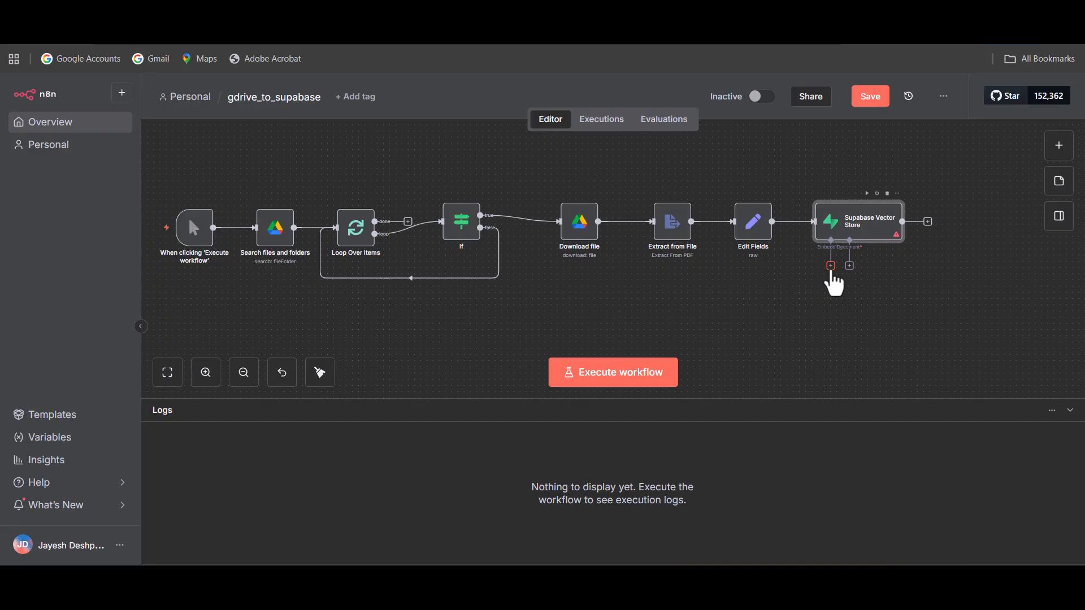
pyautogui.click(831, 270)
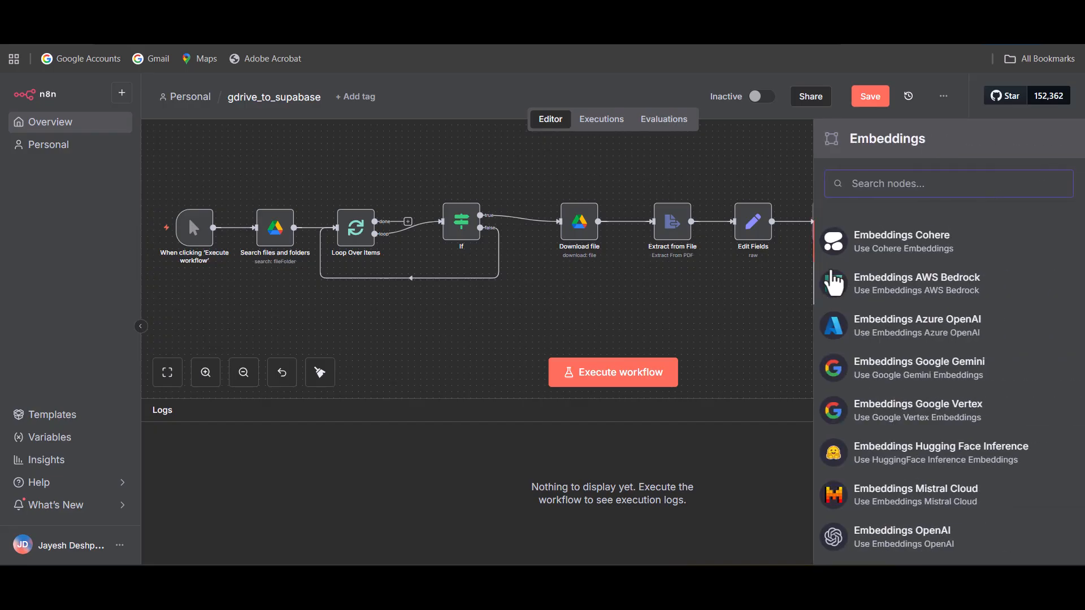
pyautogui.write('open')
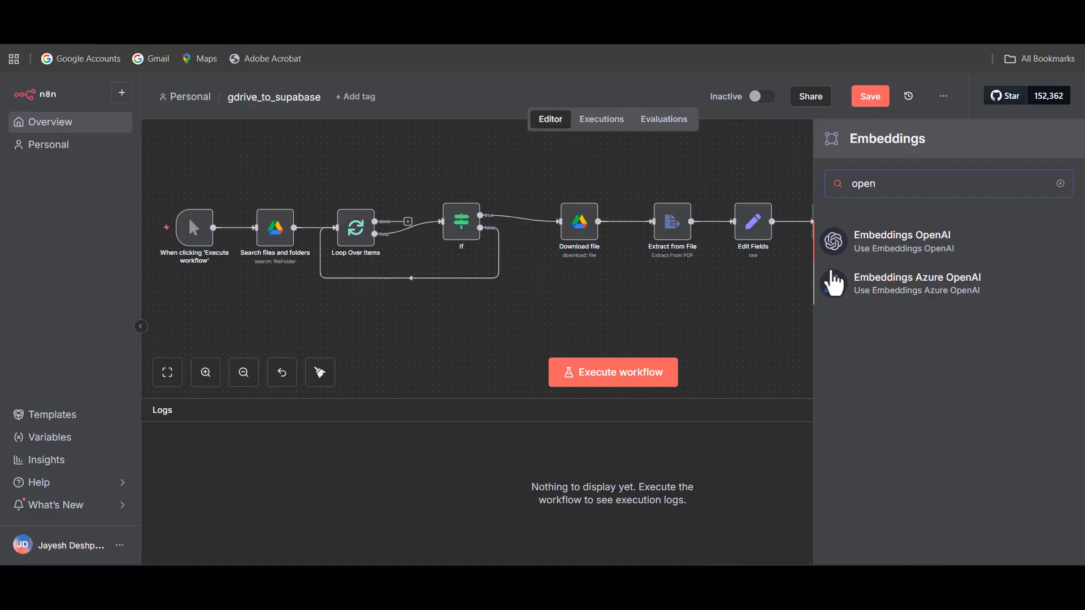
pyautogui.click(890, 250)
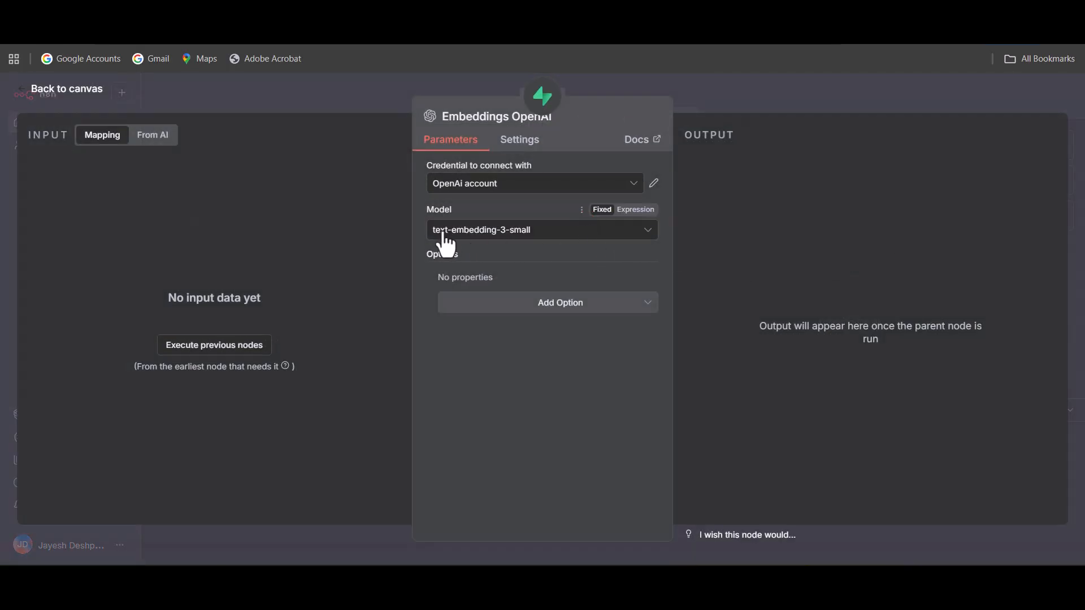
pyautogui.click(84, 97)
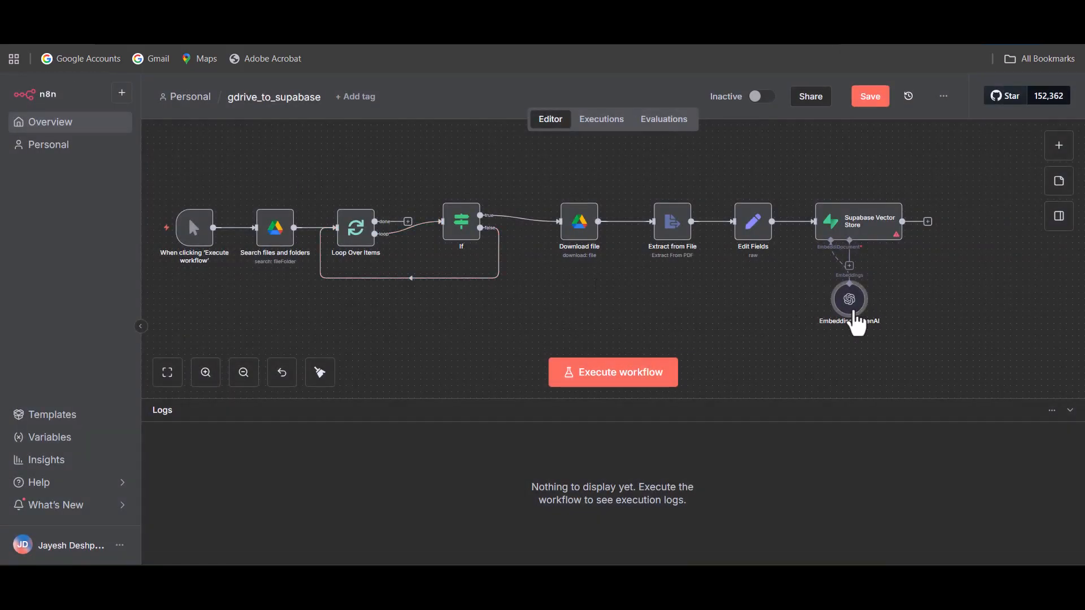
pyautogui.moveTo(848, 317); pyautogui.dragTo(798, 315)
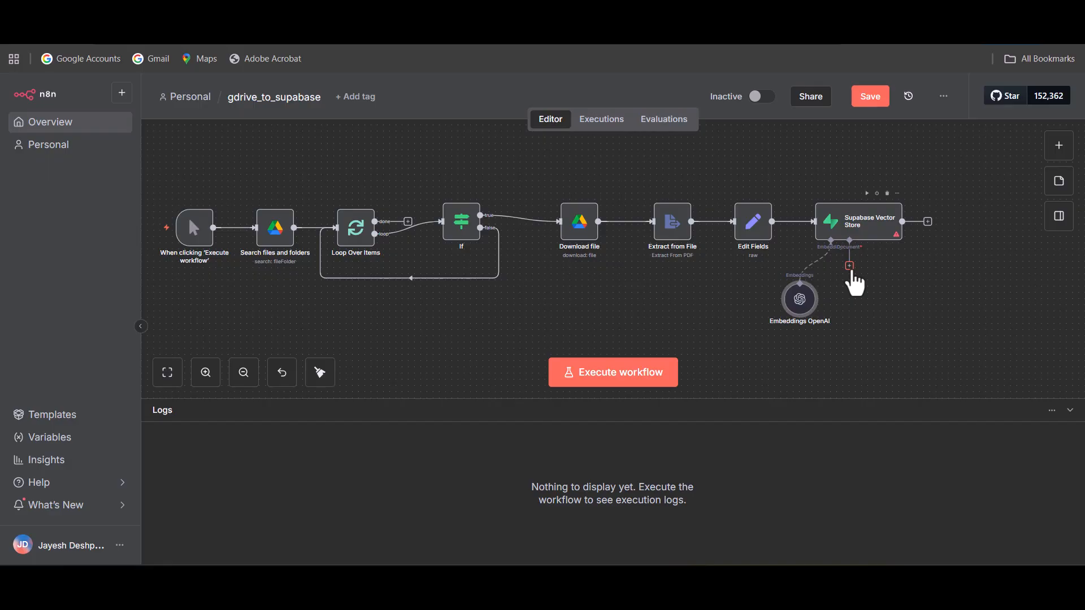
# Attach a Default Data Loader to the vector store's Document input and set its mode to Load Specific Data
pyautogui.click(850, 268)
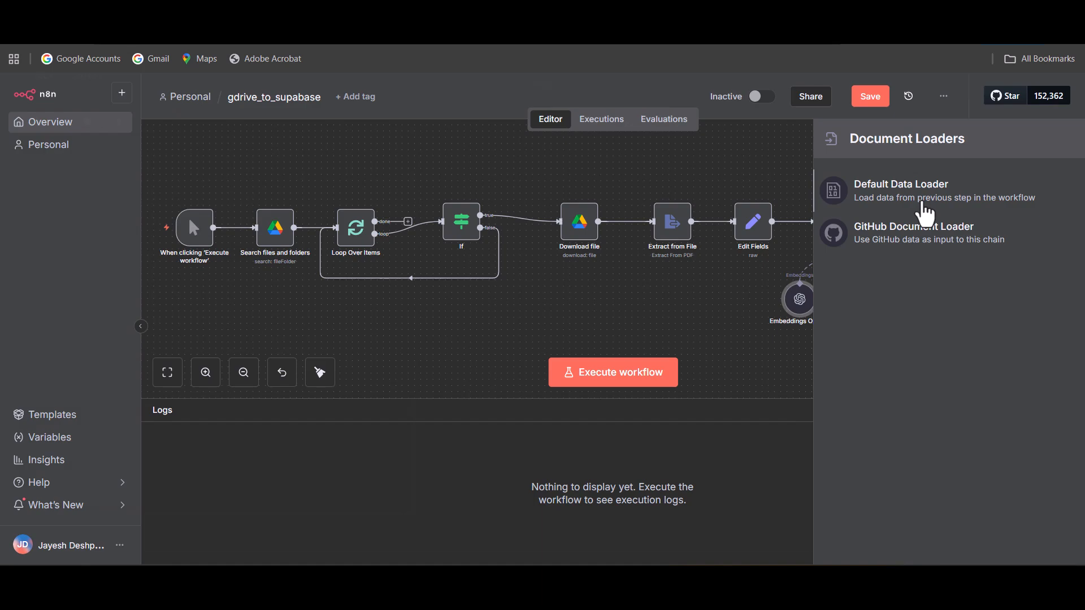
pyautogui.click(922, 210)
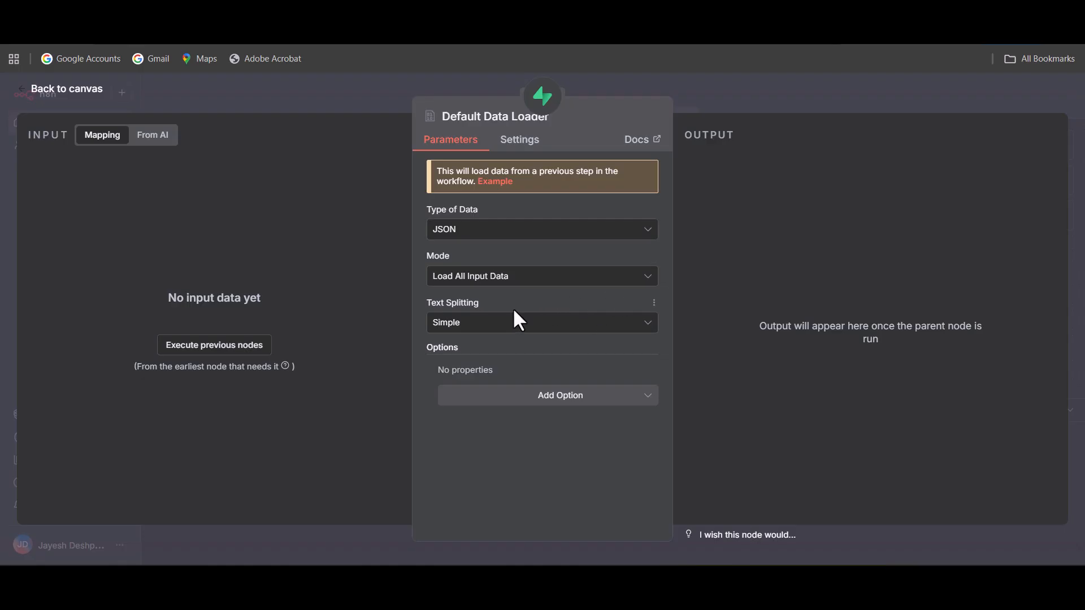
pyautogui.click(593, 278)
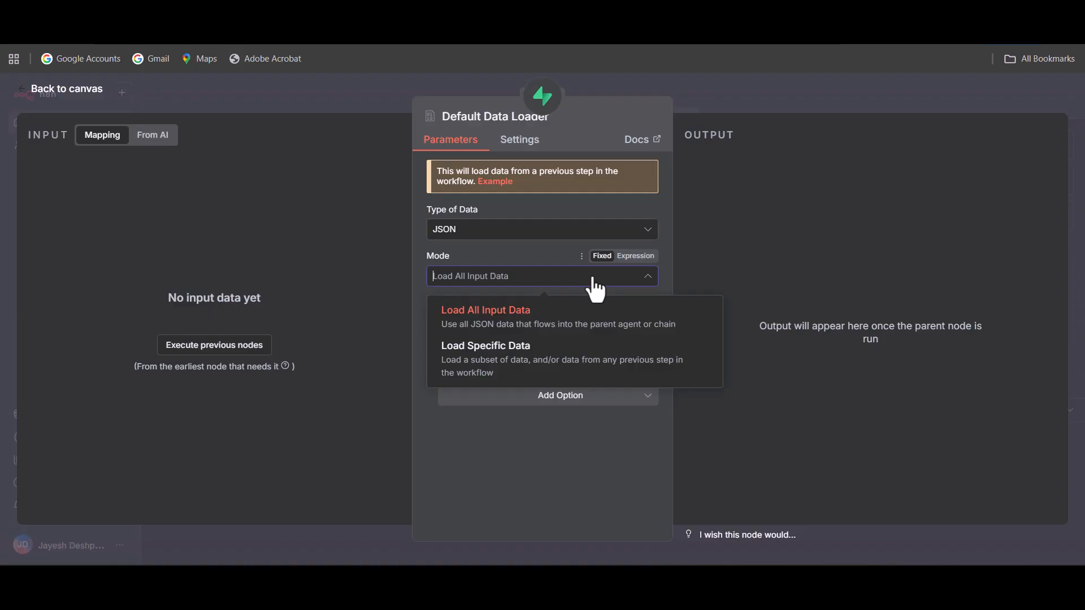
pyautogui.click(585, 363)
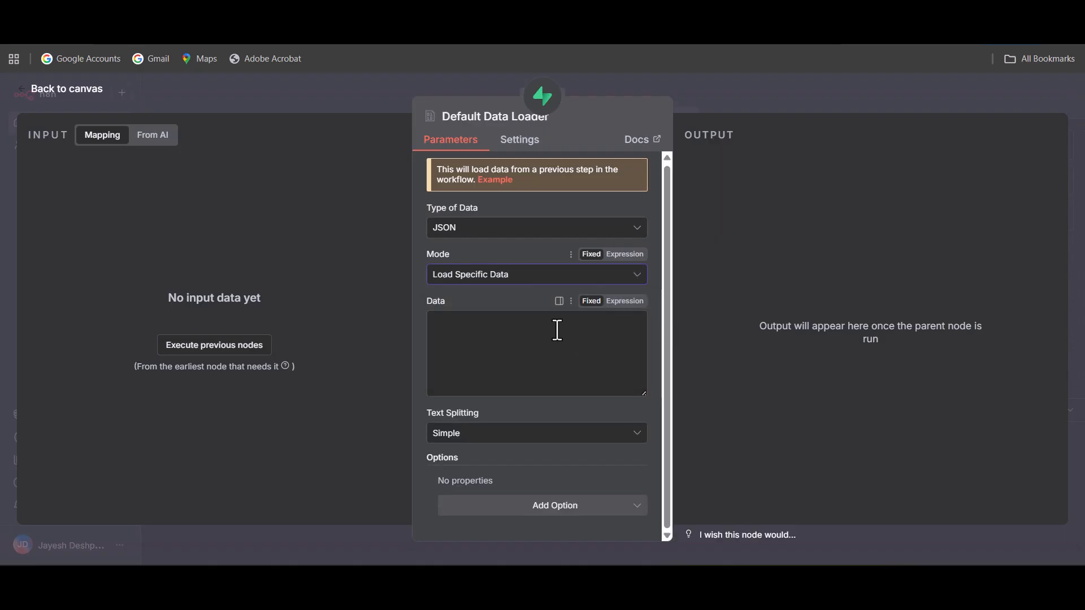
pyautogui.click(566, 349)
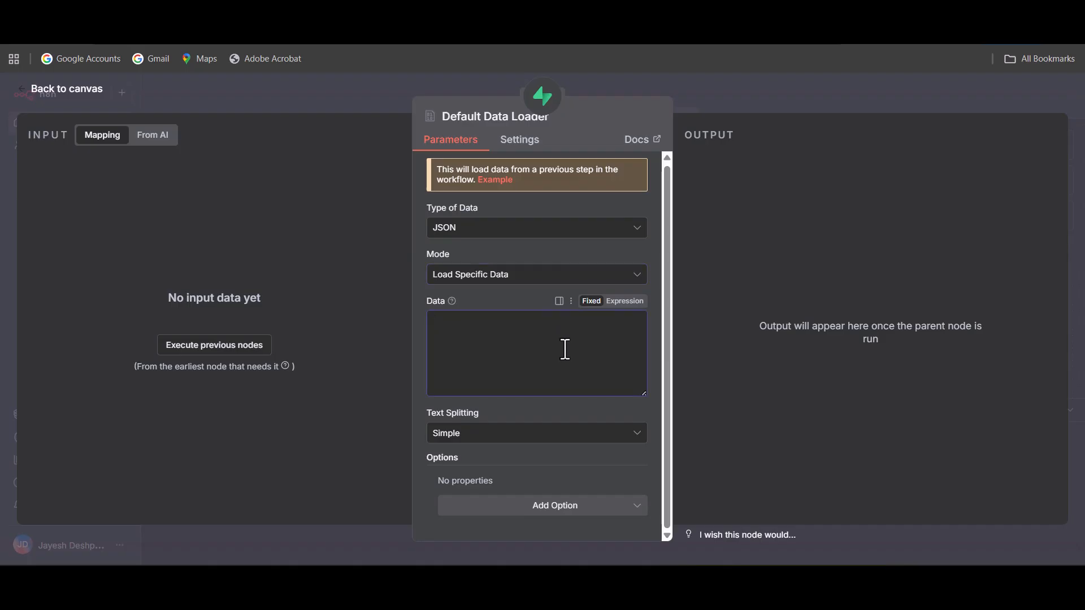
pyautogui.click(91, 89)
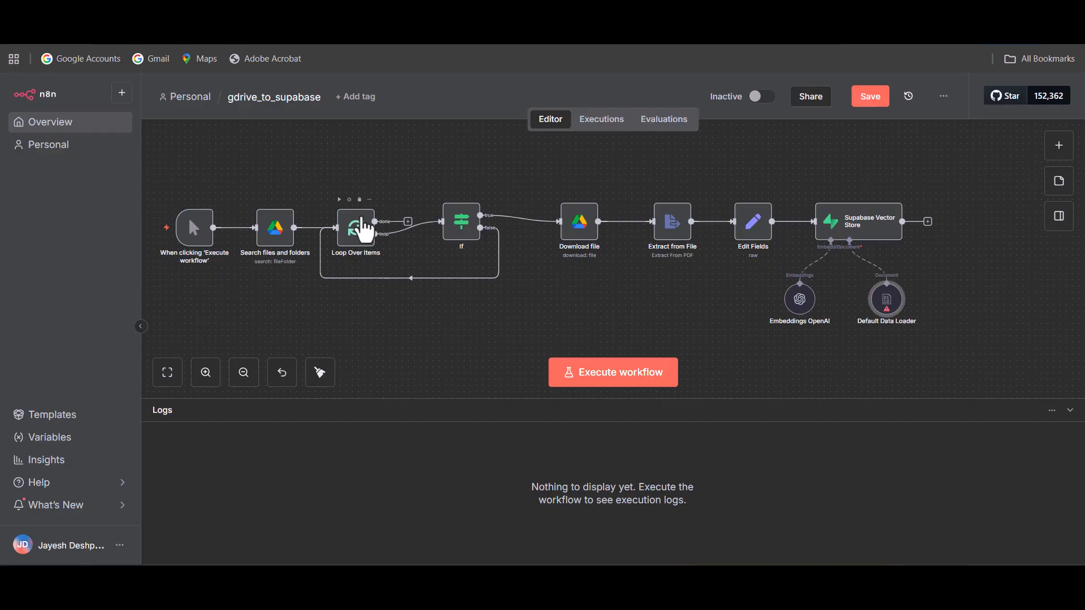
# Execute the Loop Over Items, If, Download file, Extract from File and Edit Fields nodes one after another
pyautogui.click(339, 200)
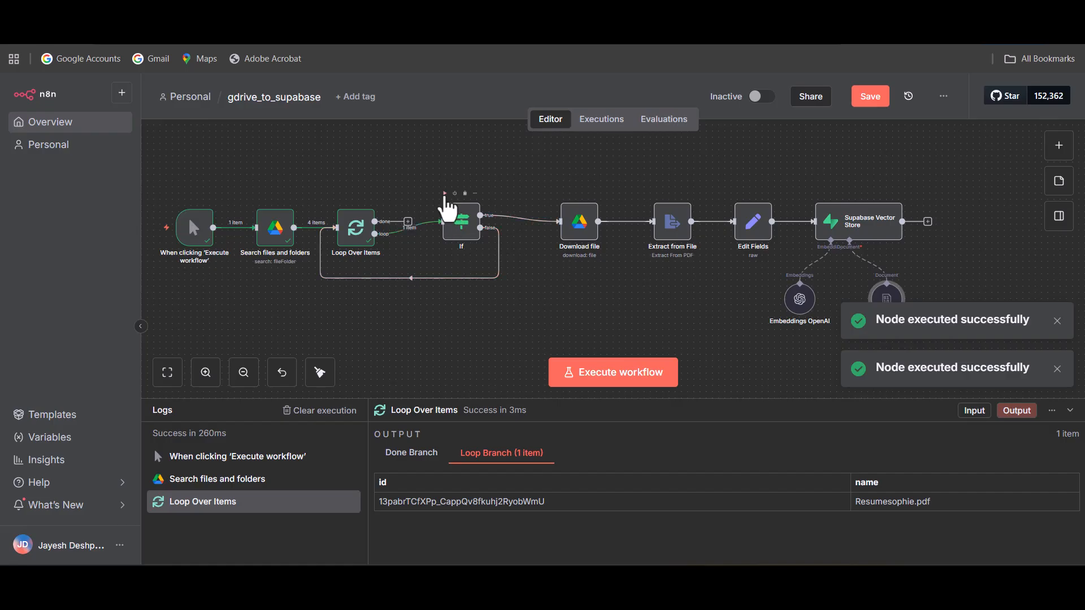
pyautogui.click(445, 195)
pyautogui.click(563, 193)
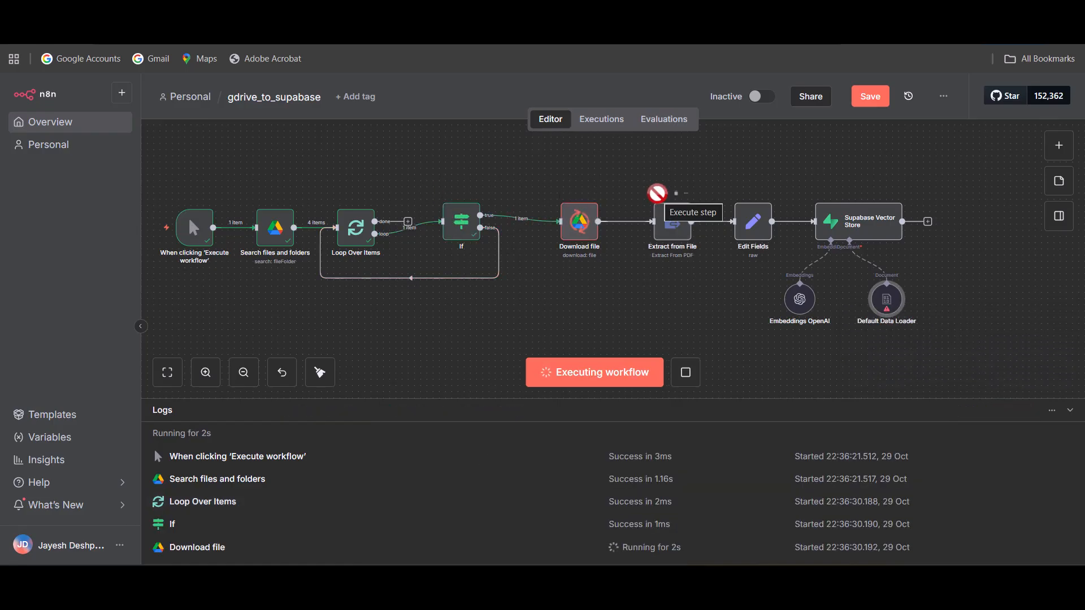
pyautogui.click(656, 193)
pyautogui.click(657, 194)
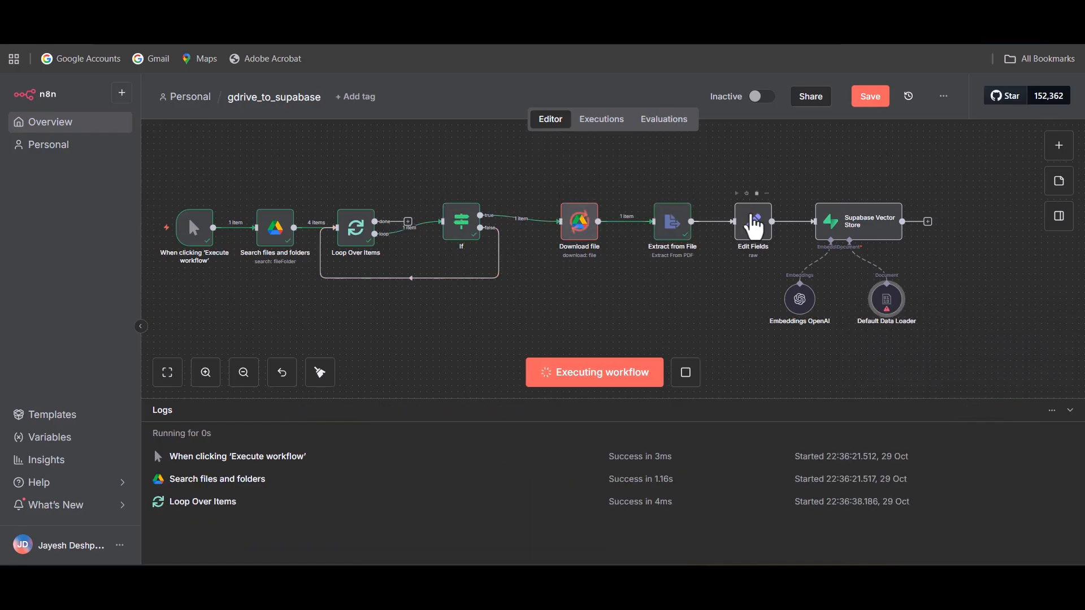
pyautogui.click(737, 194)
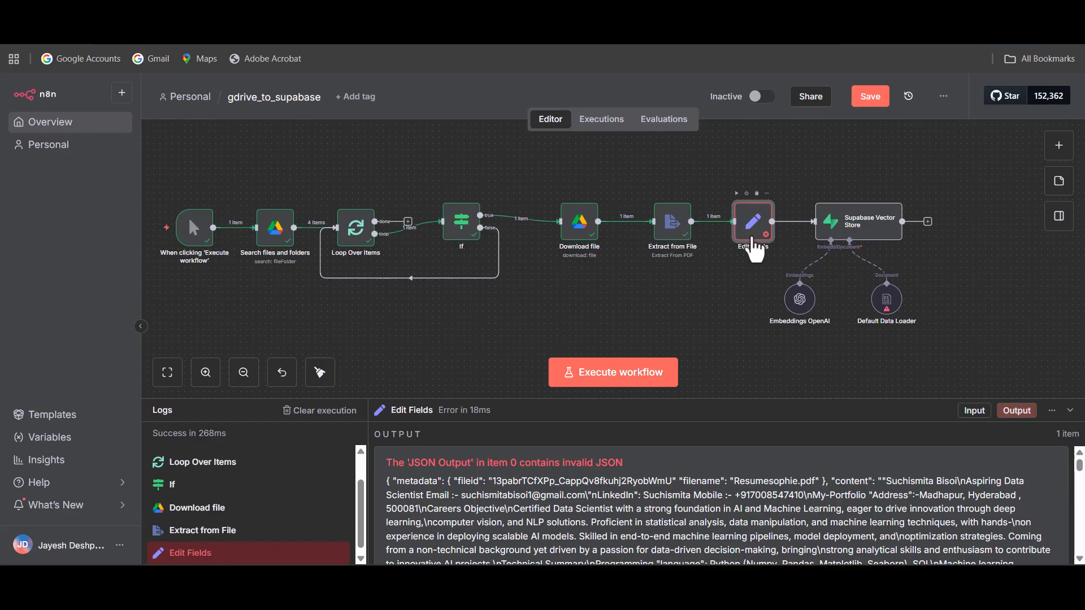
# Remove the quotation marks around the {{ $json.text.toJsonString() }} content expression in the Edit Fields JSON and execute the node again
pyautogui.doubleClick(753, 242)
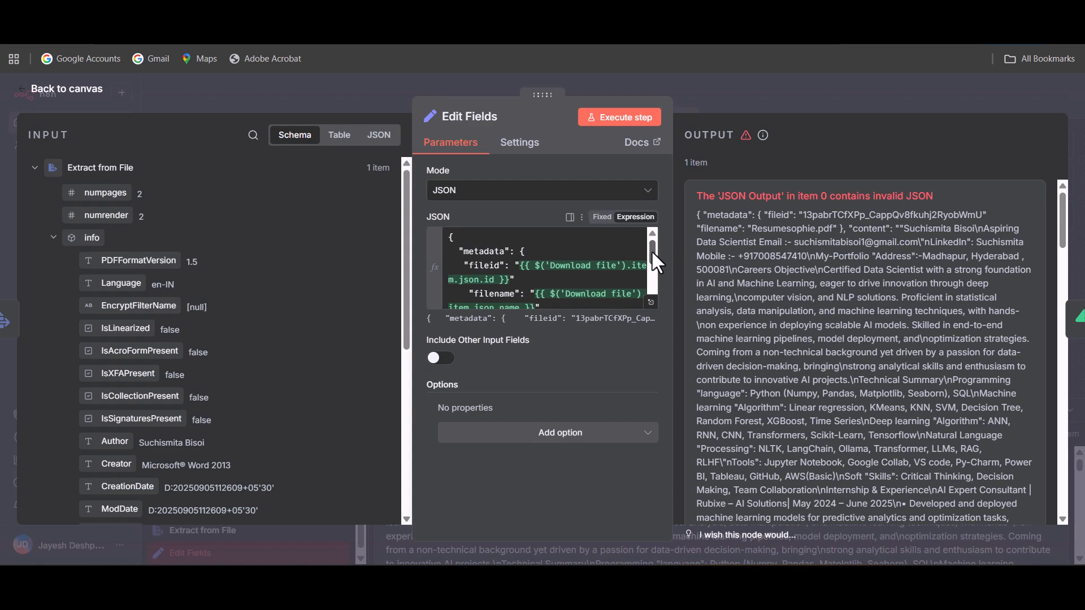
pyautogui.moveTo(651, 250); pyautogui.dragTo(652, 273)
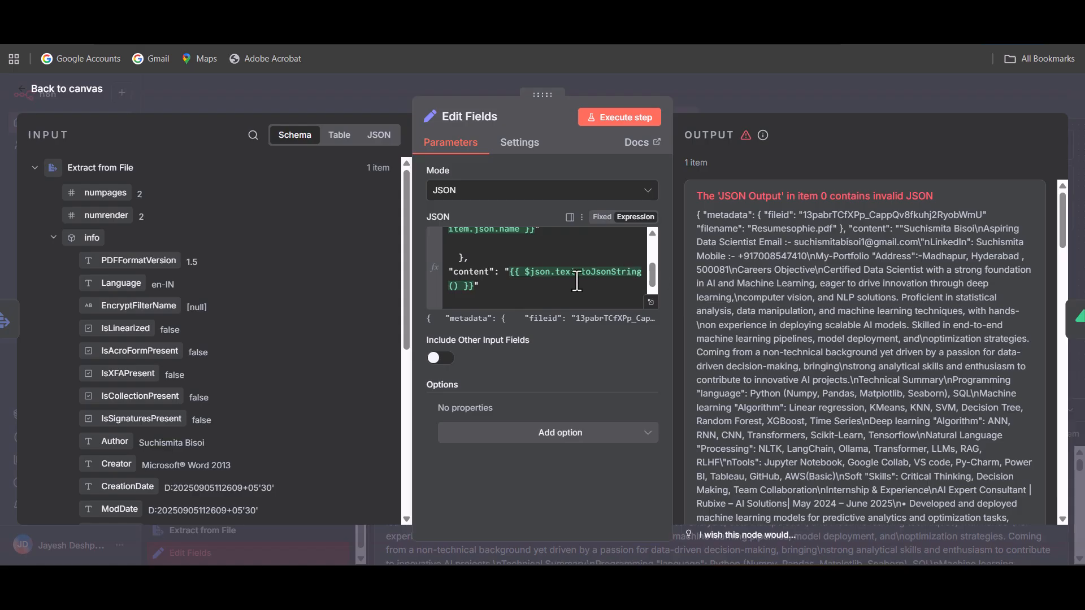
pyautogui.click(489, 286)
pyautogui.press('BackSpace')
pyautogui.click(510, 273)
pyautogui.press('BackSpace')
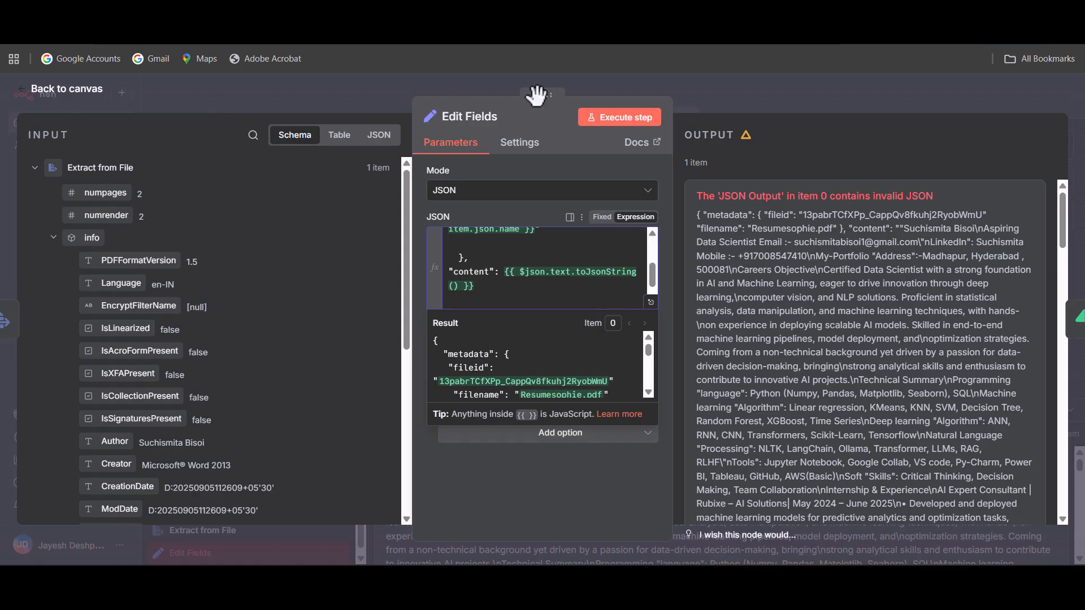
pyautogui.click(549, 84)
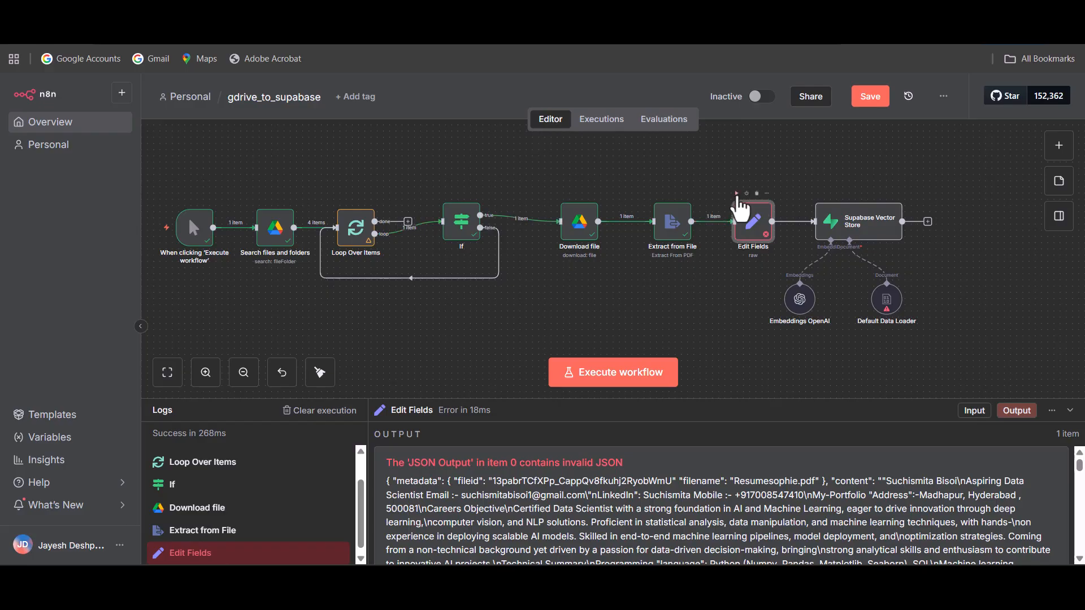
pyautogui.click(738, 194)
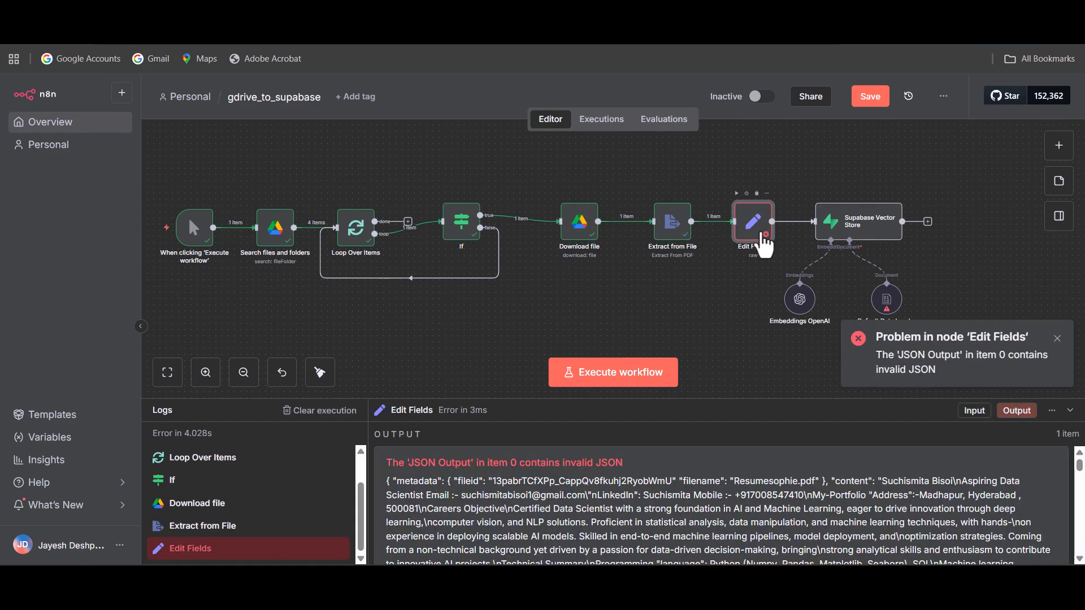
# Examine the Edit Fields JSON expression and its full result in the expanded expression editor
pyautogui.doubleClick(763, 242)
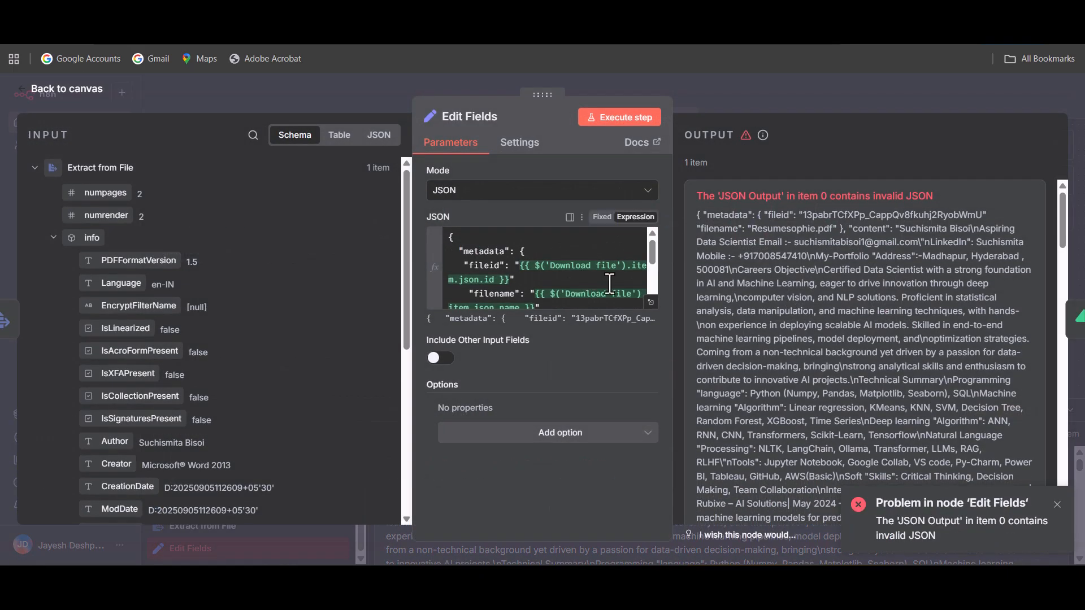
pyautogui.click(650, 303)
pyautogui.scroll(-1, 812, 319)
pyautogui.scroll(-10, 812, 320)
pyautogui.scroll(15, 812, 320)
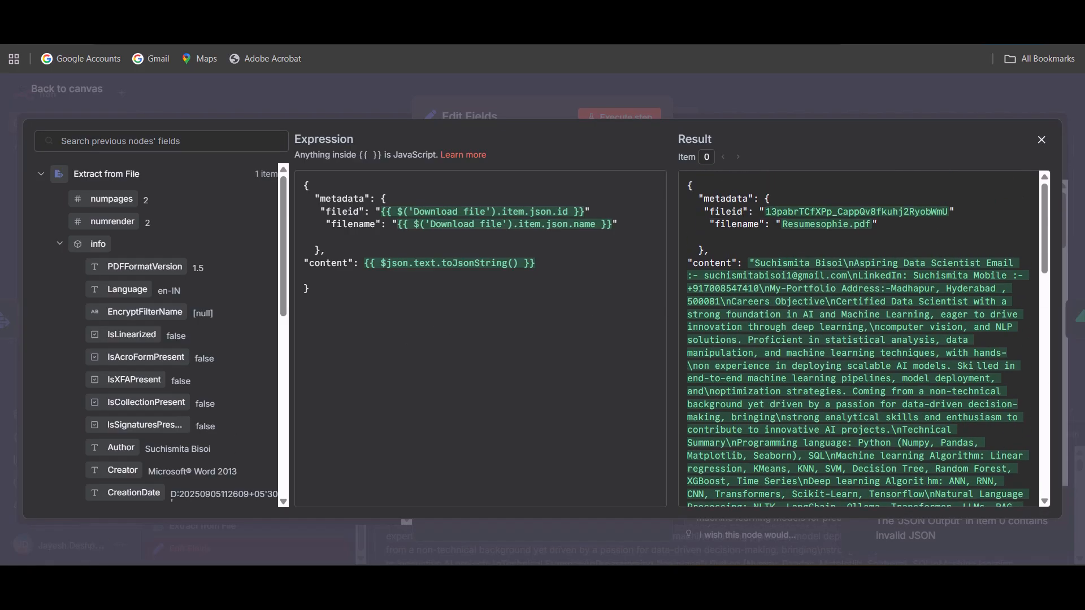
pyautogui.click(289, 115)
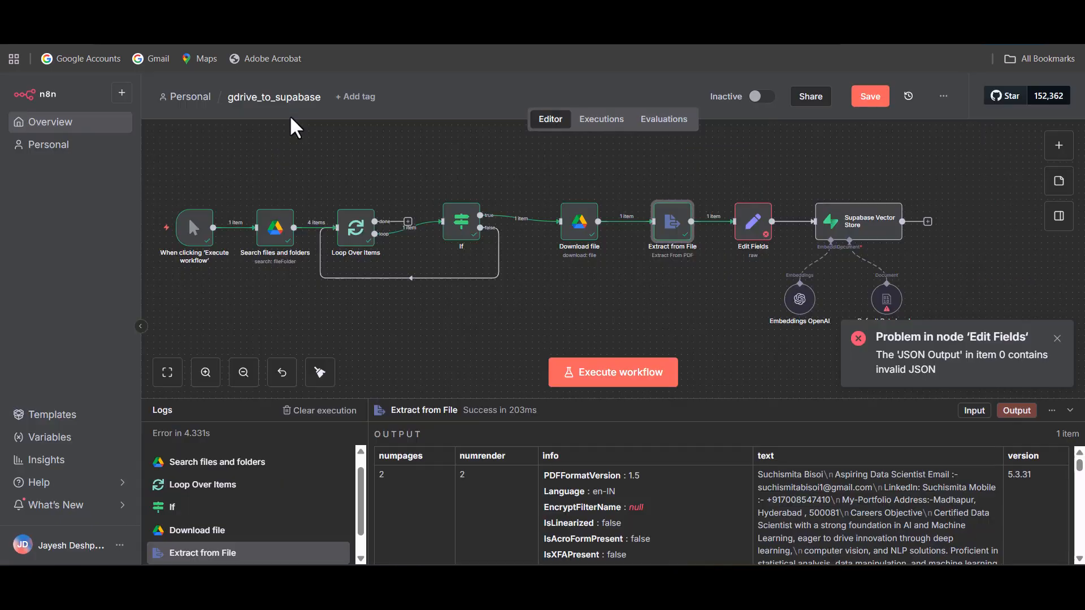
# Add the missing comma after the fileid line in the Edit Fields JSON metadata and return to the canvas
pyautogui.click(654, 277)
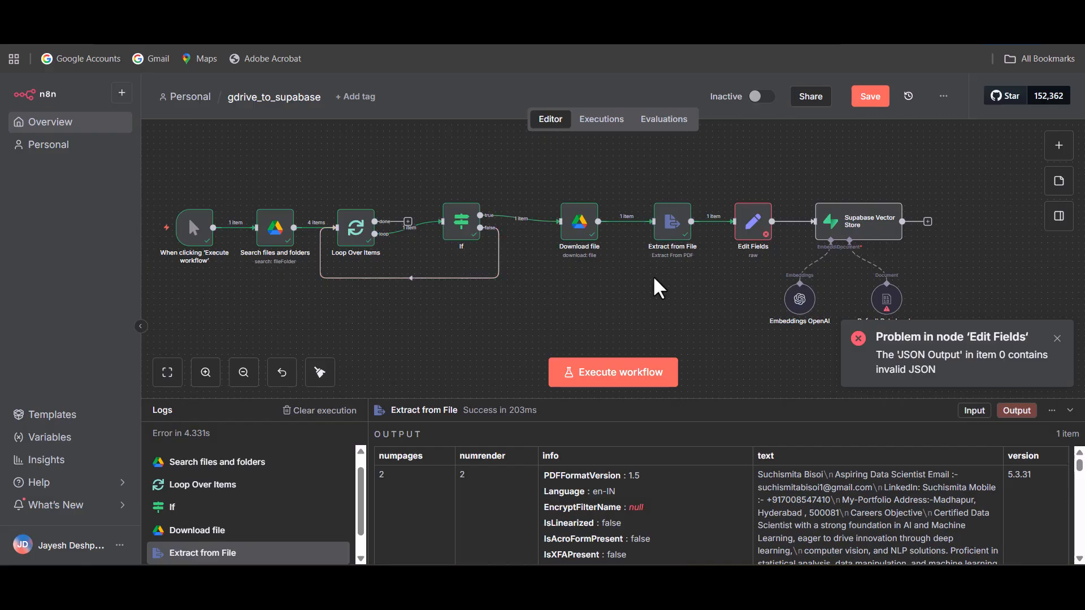
pyautogui.click(1057, 339)
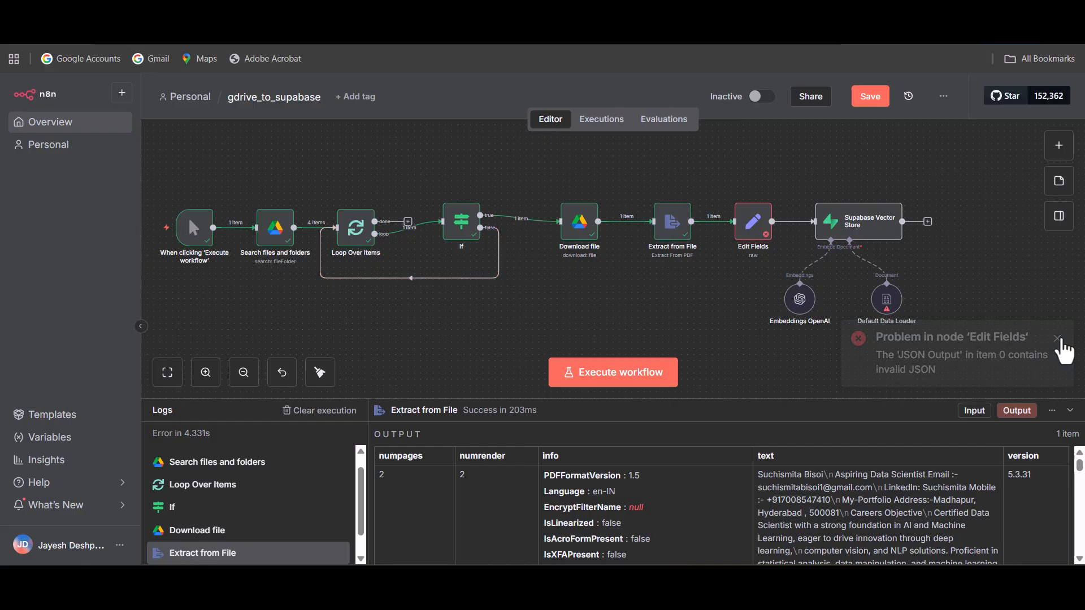
pyautogui.doubleClick(762, 233)
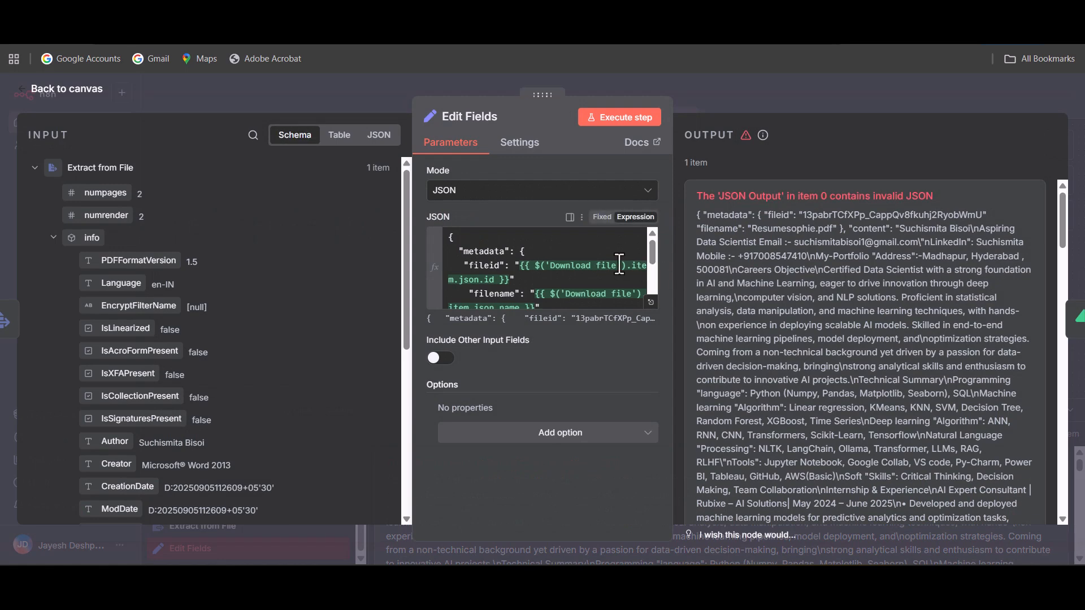
pyautogui.click(650, 303)
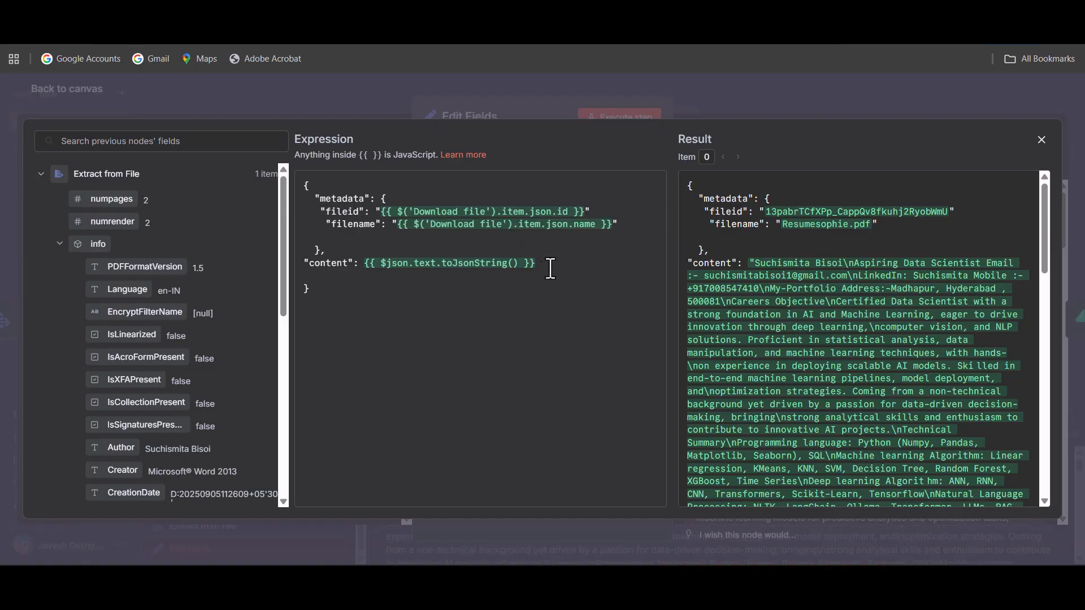
pyautogui.click(594, 217)
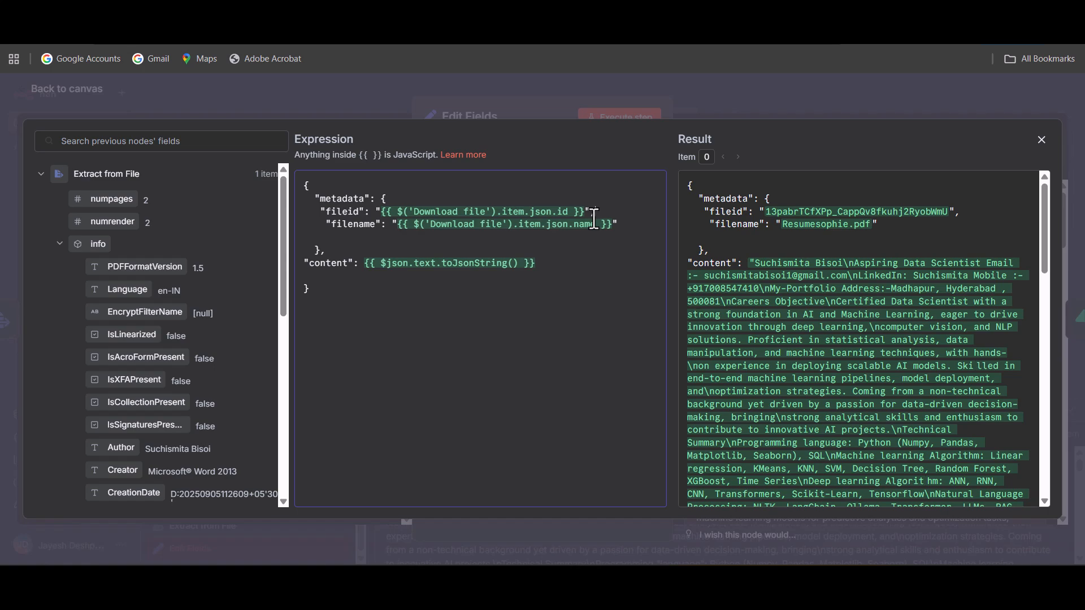
pyautogui.click(90, 89)
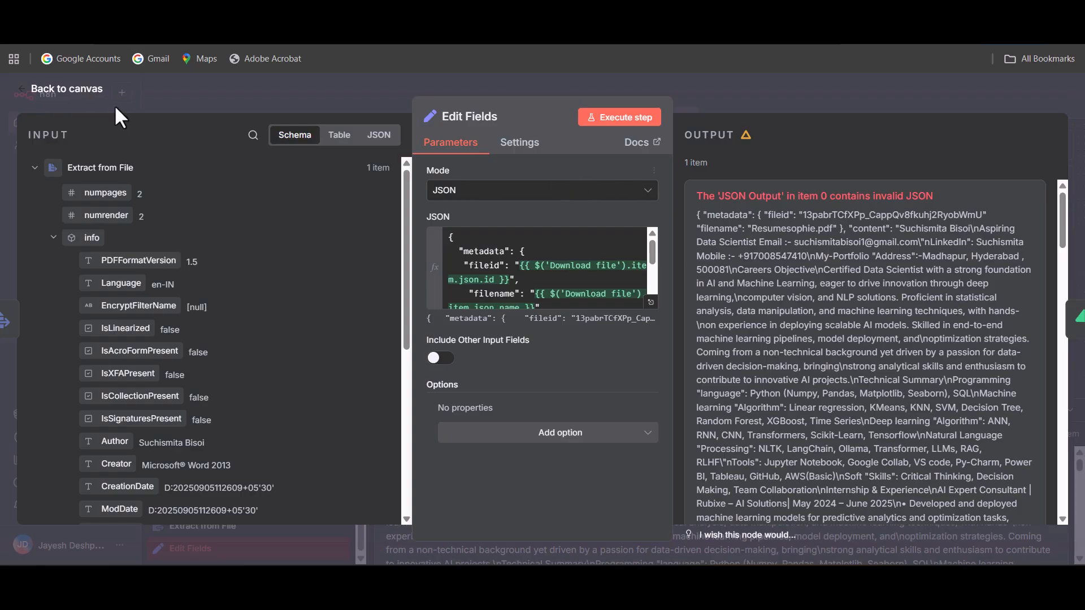
pyautogui.click(89, 93)
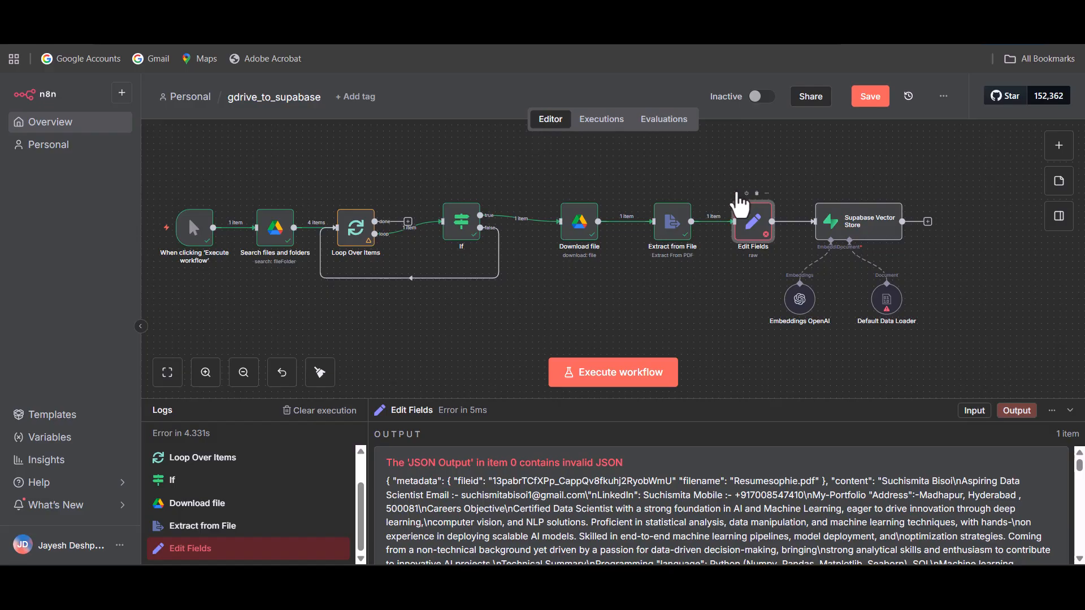
# Execute the Edit Fields node and review its structured metadata and content output
pyautogui.click(737, 194)
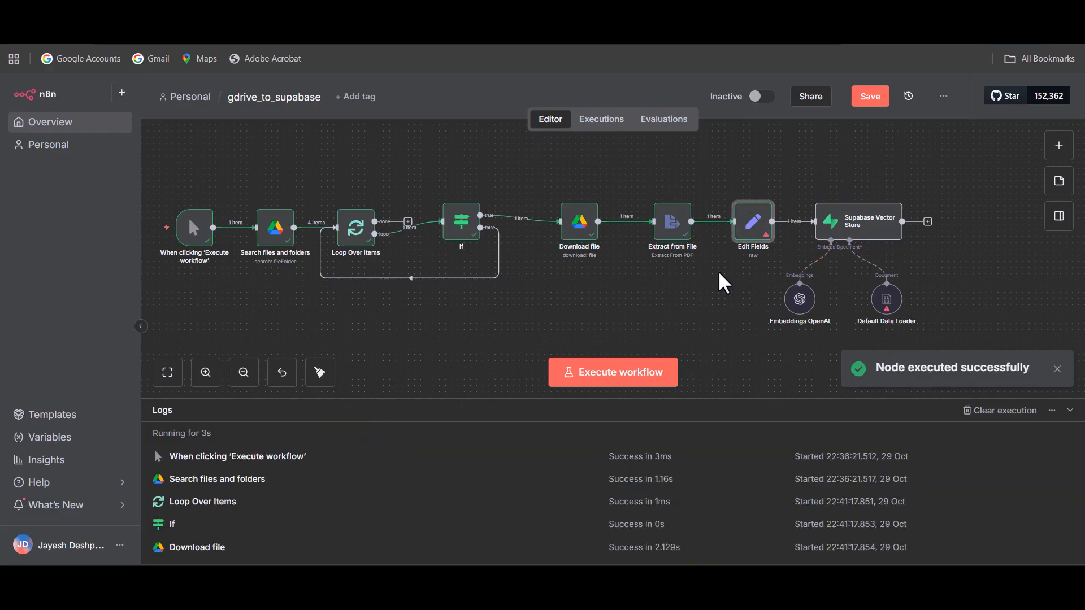
pyautogui.doubleClick(757, 225)
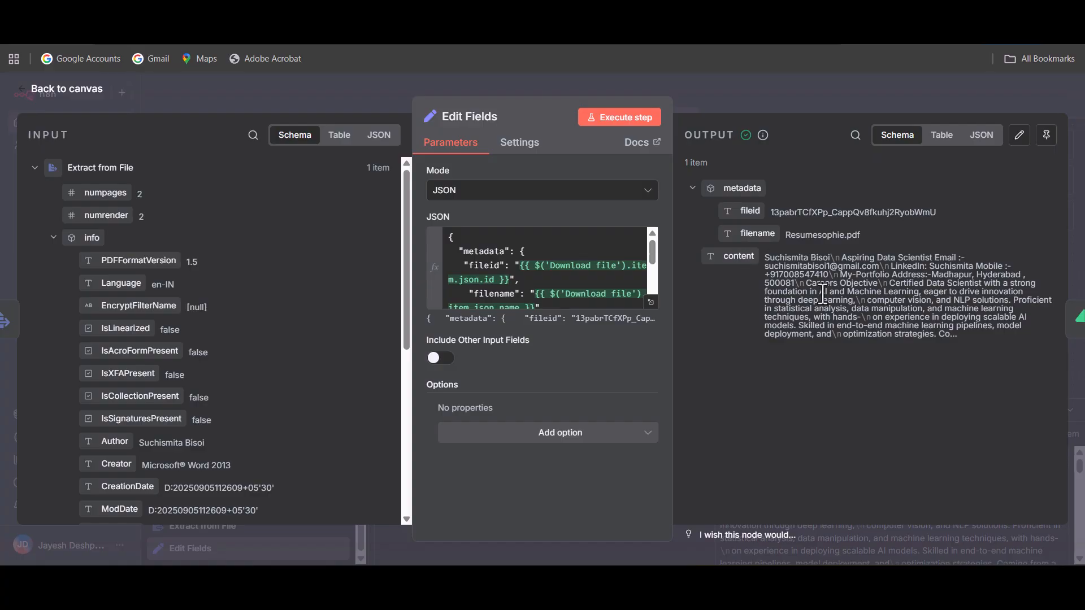
pyautogui.click(79, 91)
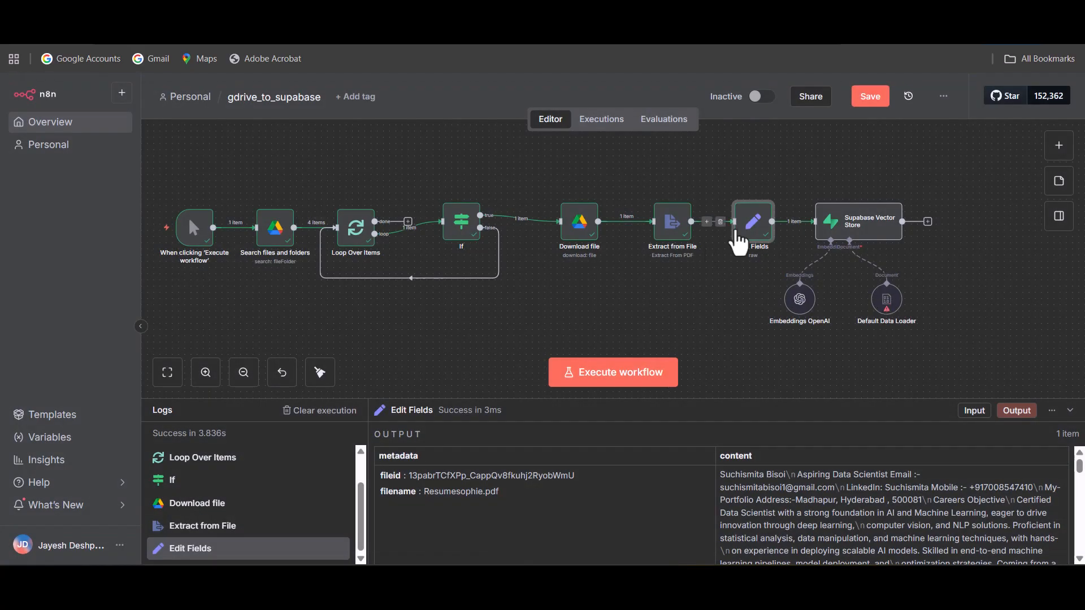
# Map the Edit Fields content value into the Default Data Loader's Data field as {{ $json.content }}
pyautogui.doubleClick(886, 302)
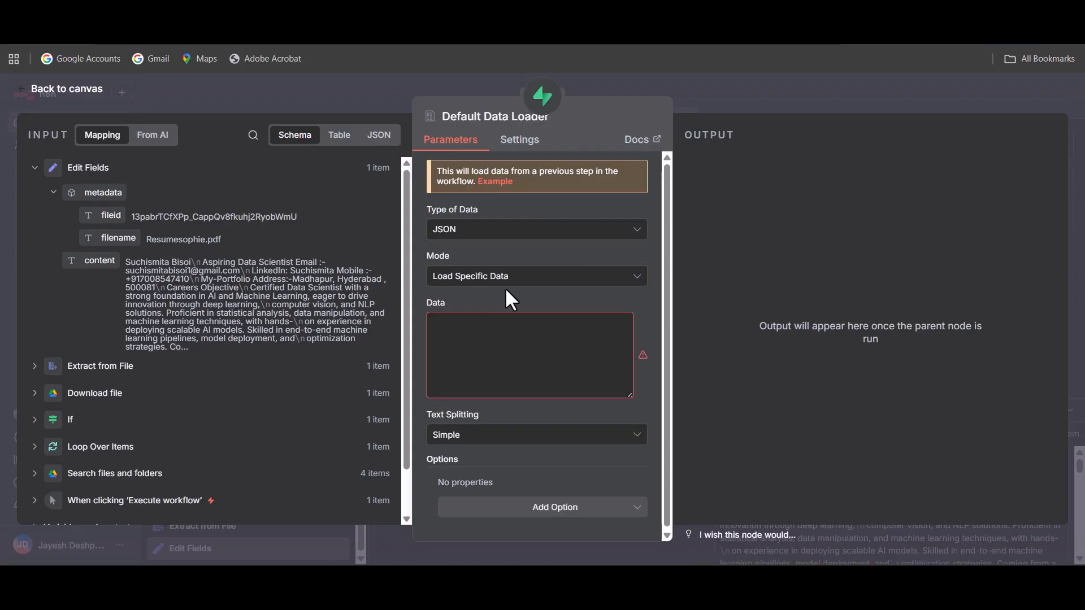
pyautogui.click(556, 338)
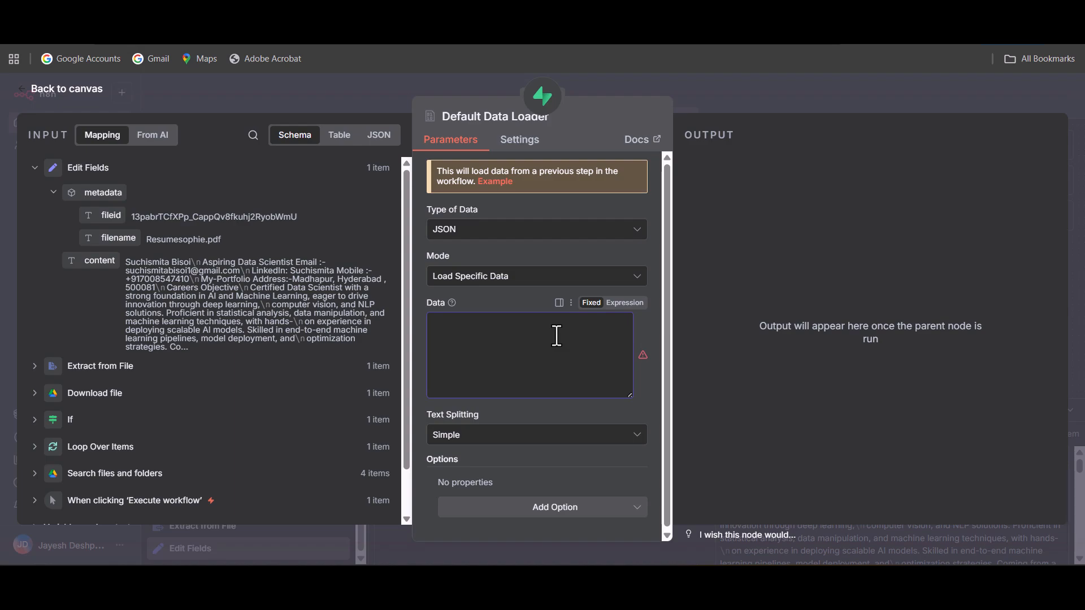
pyautogui.moveTo(91, 261); pyautogui.dragTo(504, 333)
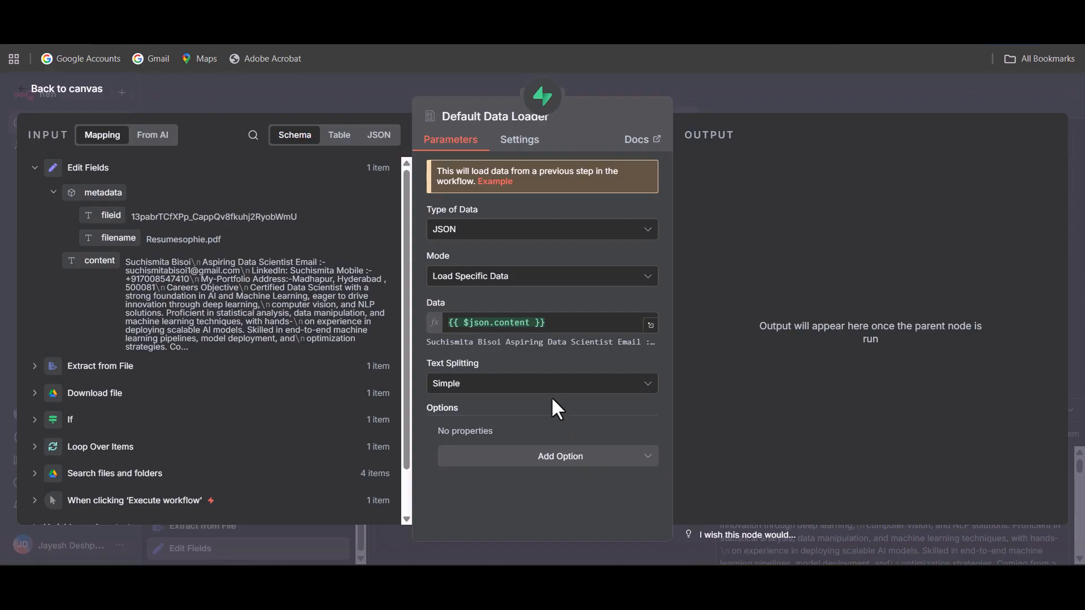
# Add a Metadata option to the data loader with a property named file_id mapped to {{ $json.metadata.fileid }}
pyautogui.click(588, 463)
pyautogui.click(572, 497)
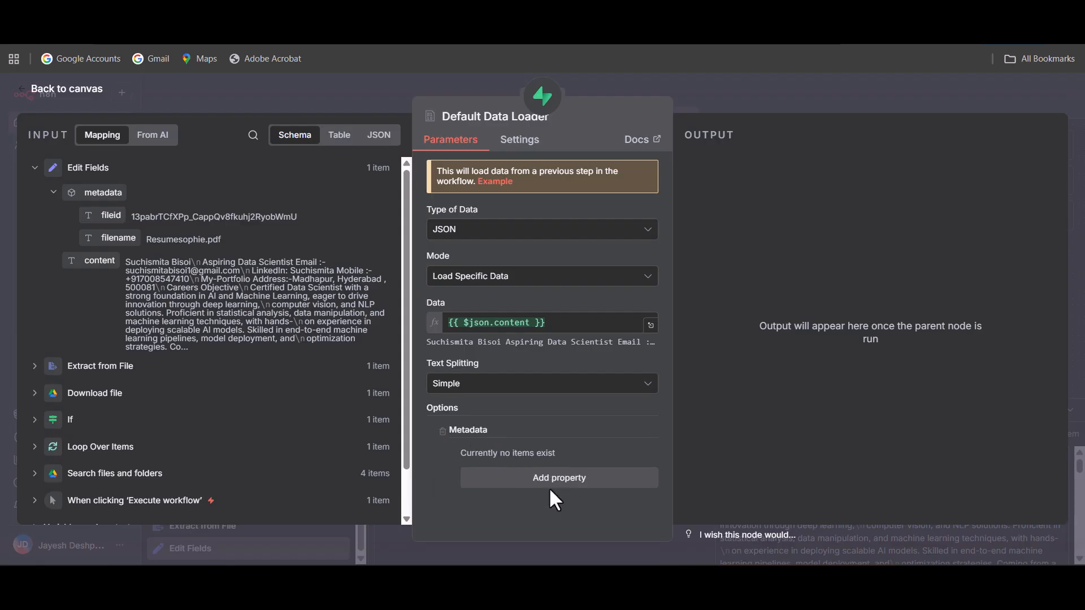
pyautogui.click(556, 497)
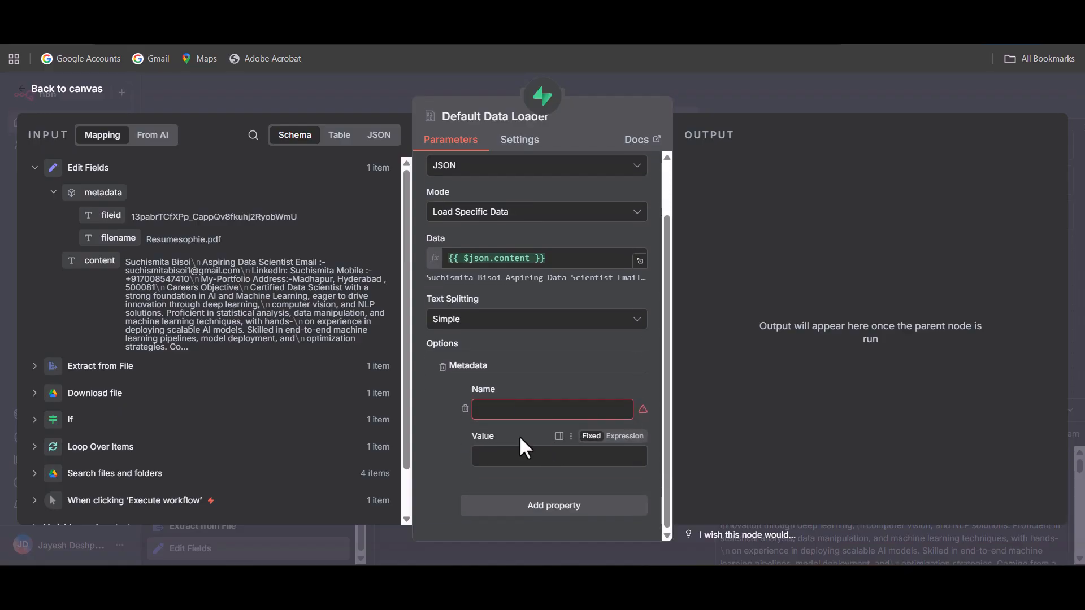
pyautogui.click(510, 411)
pyautogui.write('file')
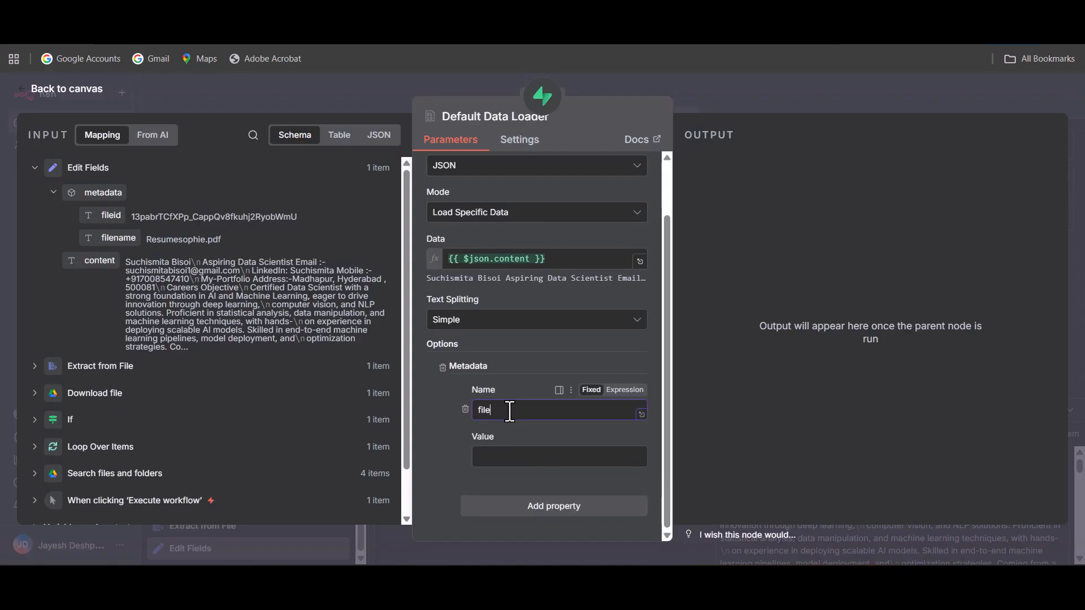
pyautogui.write('_id')
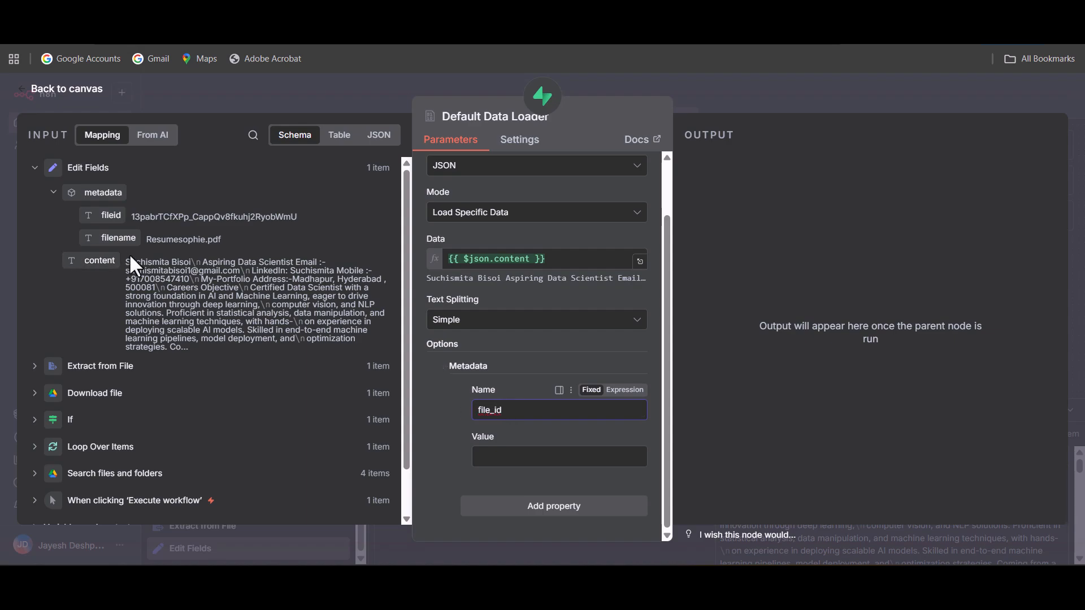
pyautogui.moveTo(110, 215); pyautogui.dragTo(515, 459)
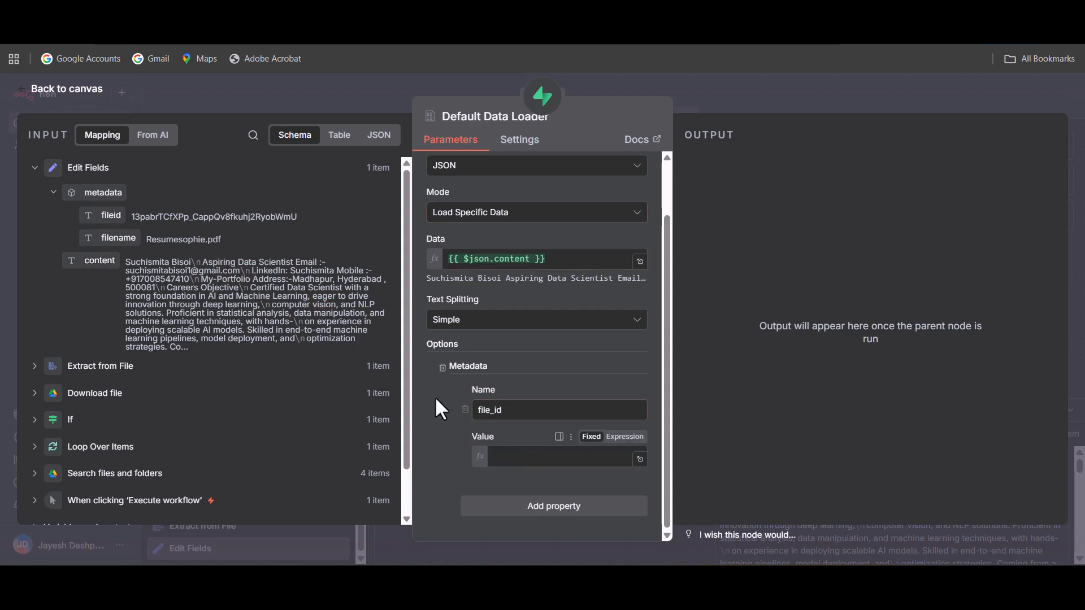
# Add a second metadata property named filename, map it to the metadata filename value, and return to the canvas
pyautogui.click(544, 509)
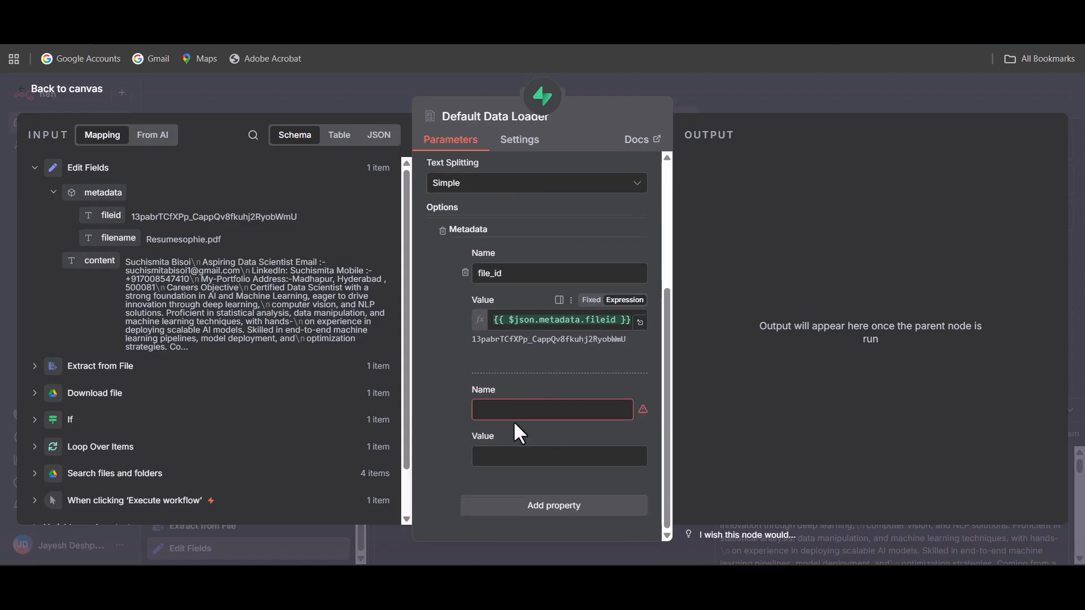
pyautogui.click(521, 420)
pyautogui.write('filename')
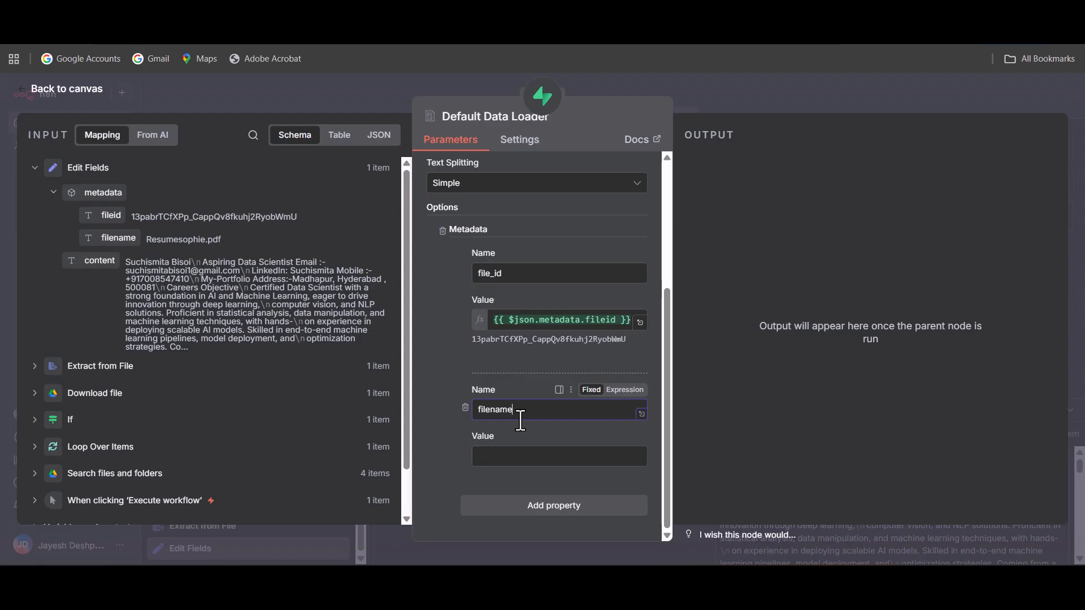
pyautogui.moveTo(109, 238); pyautogui.dragTo(540, 462)
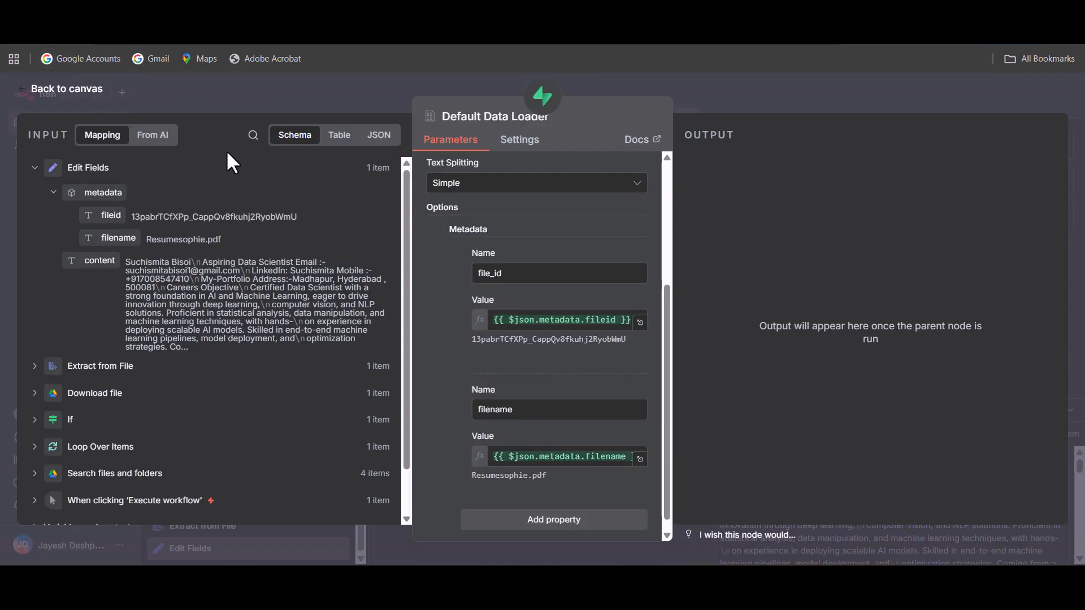
pyautogui.click(68, 90)
pyautogui.moveTo(888, 306)
pyautogui.mouseDown()
pyautogui.moveTo(902, 305)
pyautogui.moveTo(893, 304)
pyautogui.mouseUp()
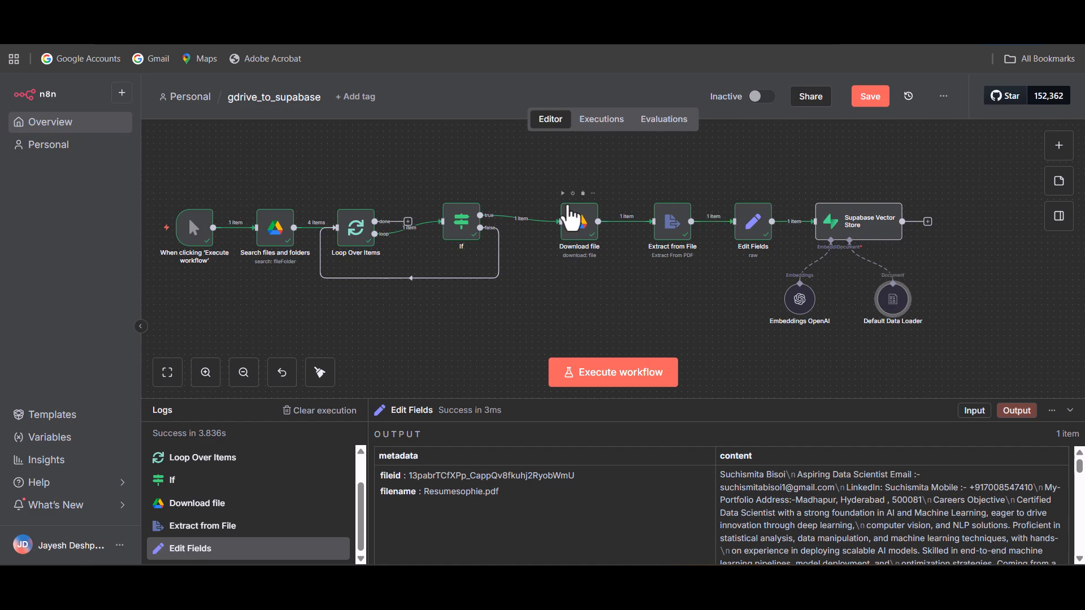
# Set the Default Data Loader's Text Splitting to Custom and shift the node slightly on the canvas
pyautogui.doubleClick(891, 300)
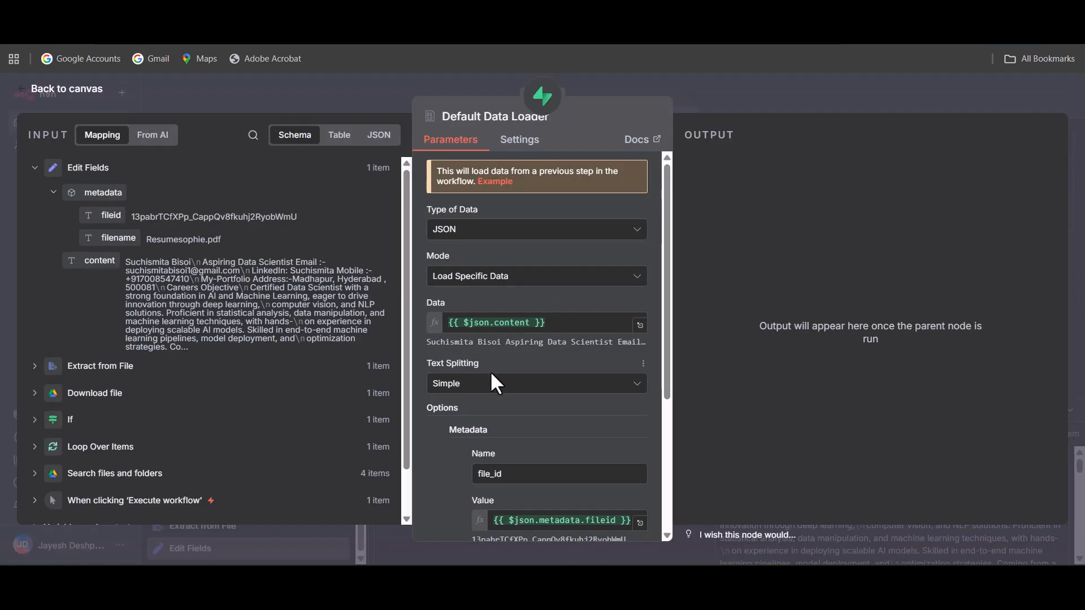
pyautogui.click(516, 390)
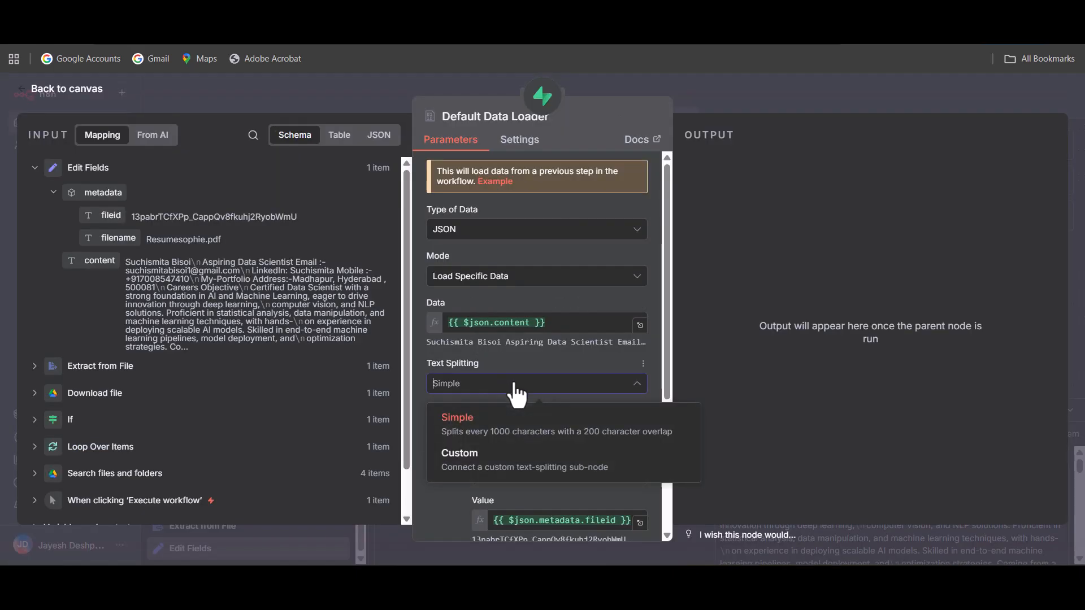
pyautogui.click(527, 472)
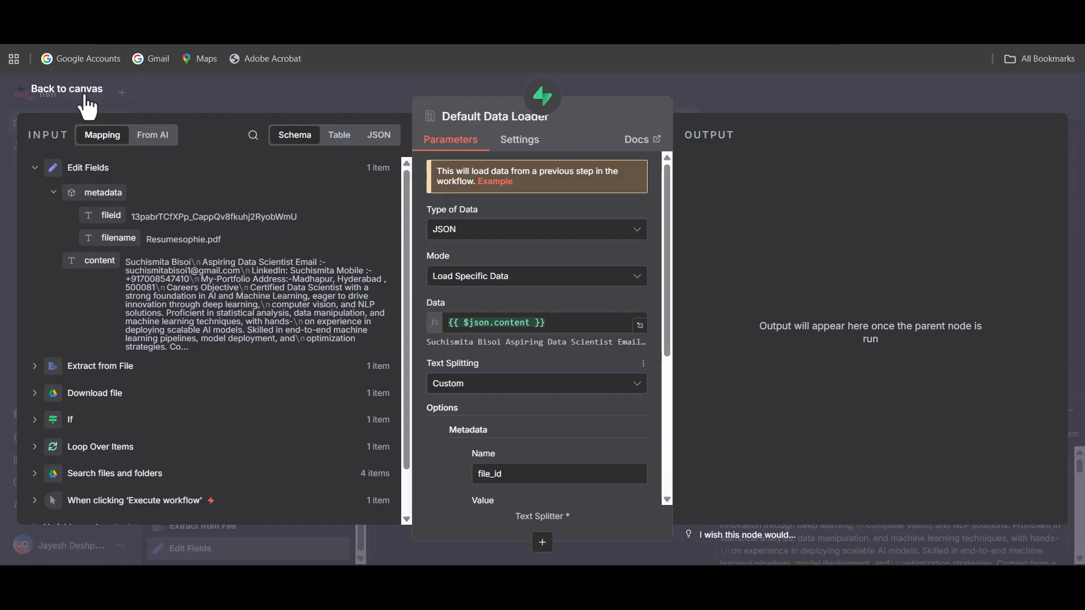
pyautogui.click(67, 89)
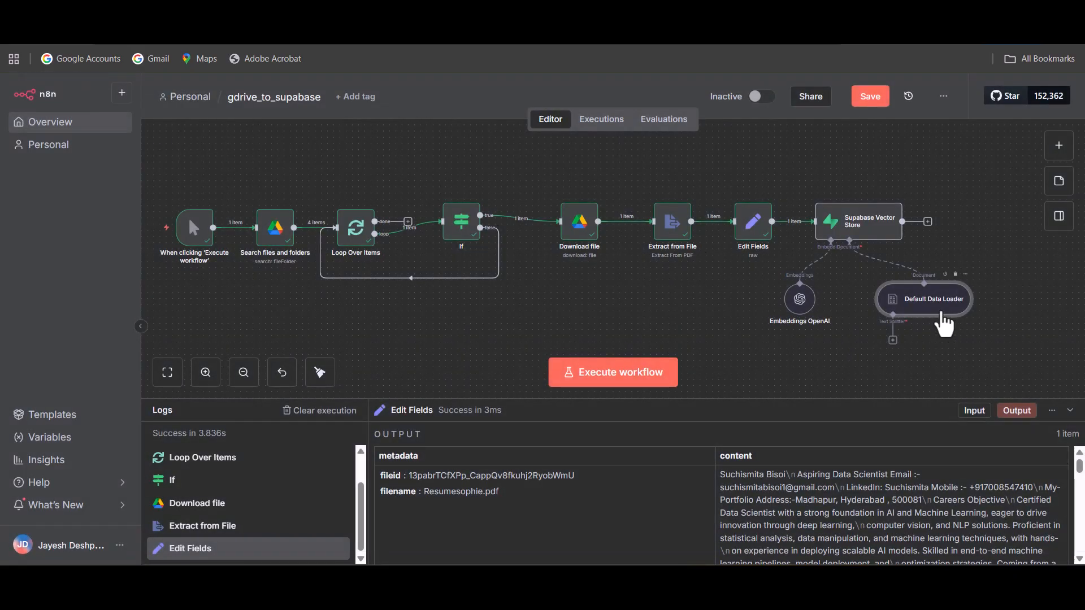
pyautogui.moveTo(952, 321); pyautogui.dragTo(946, 321)
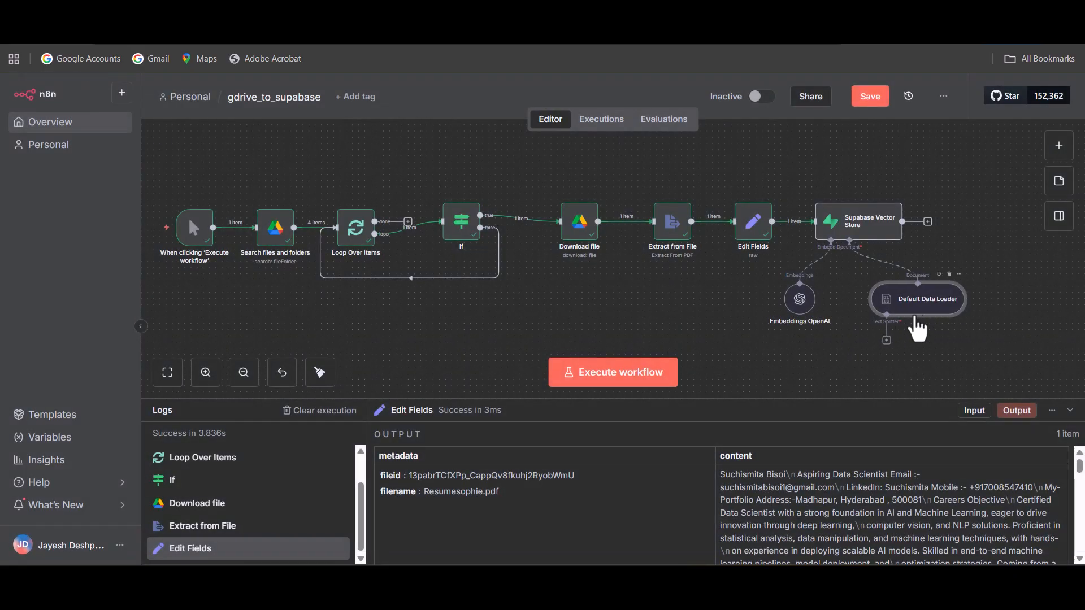
# Attach a Recursive Character Text Splitter to the Default Data Loader and set its Chunk Overlap to 50
pyautogui.click(887, 341)
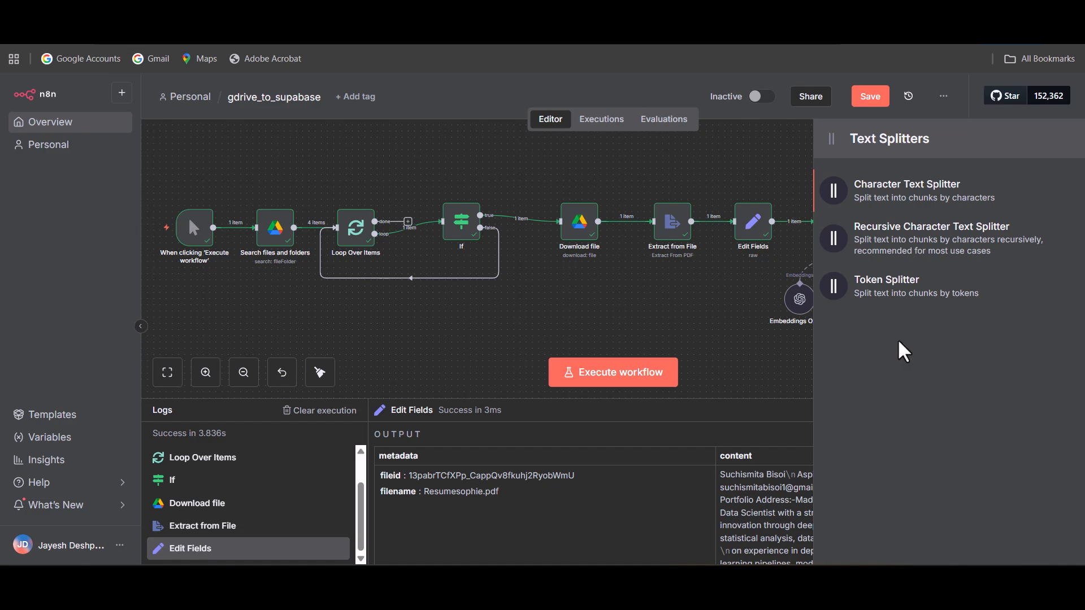
pyautogui.click(900, 246)
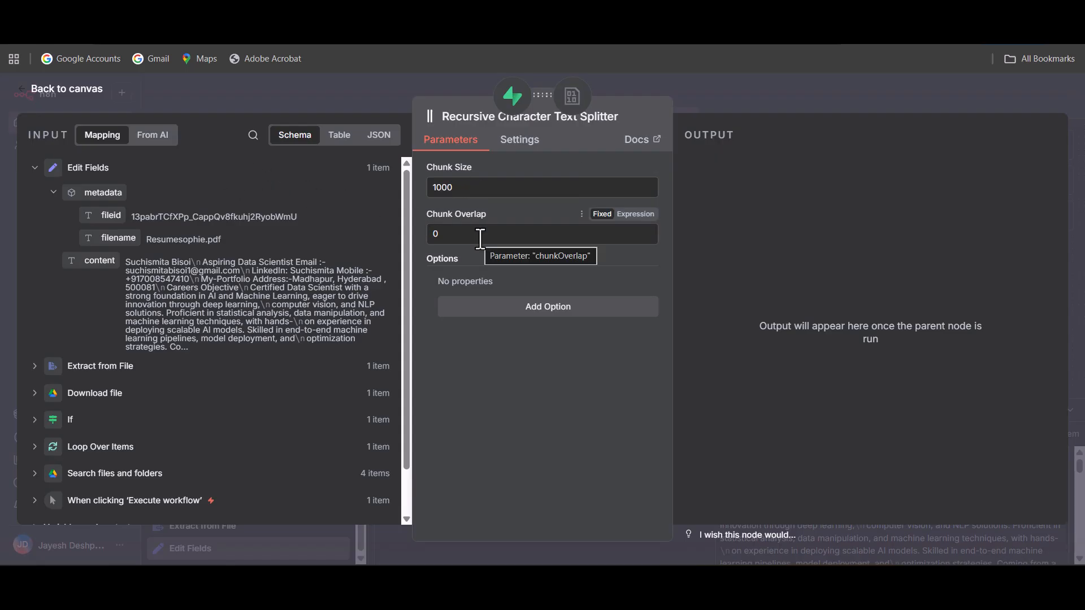
pyautogui.moveTo(478, 236); pyautogui.dragTo(429, 249)
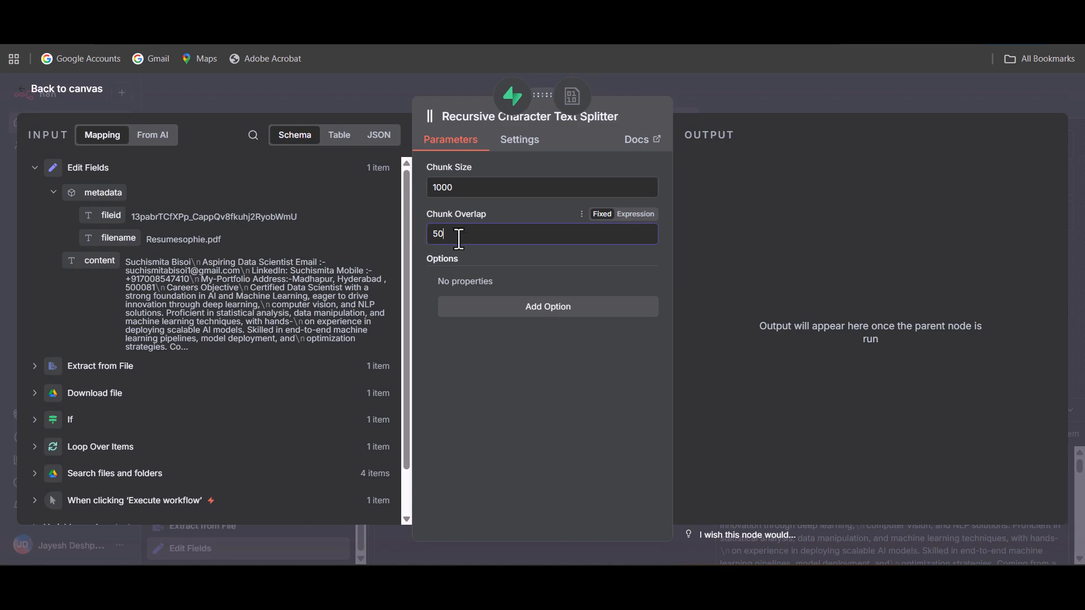
pyautogui.click(92, 95)
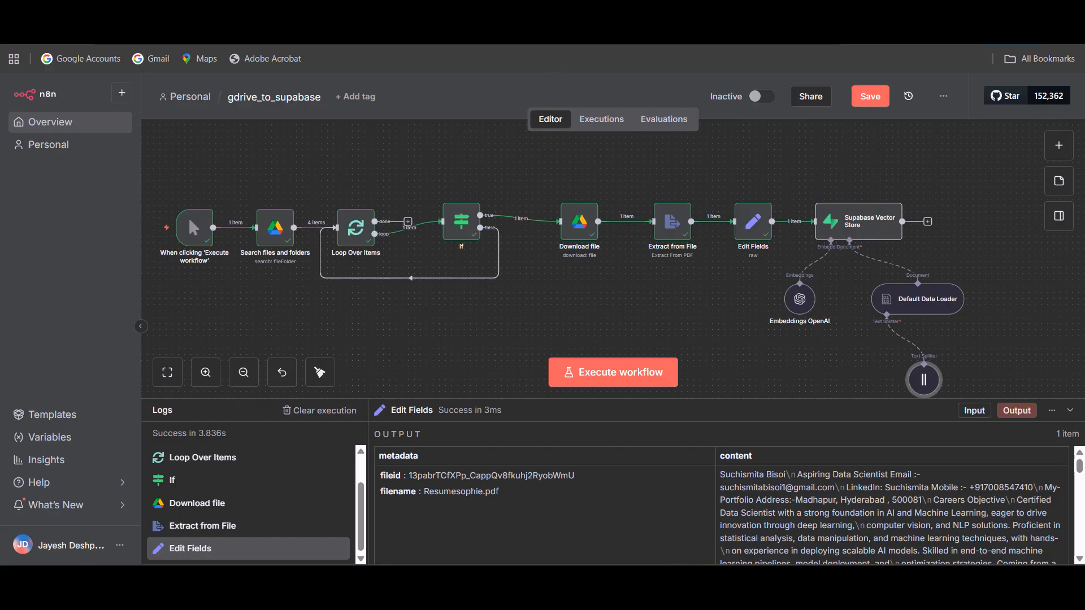
# Switch to Supabase to check the records in the twocom table, and return to the n8n workflow canvas
pyautogui.click(537, 17)
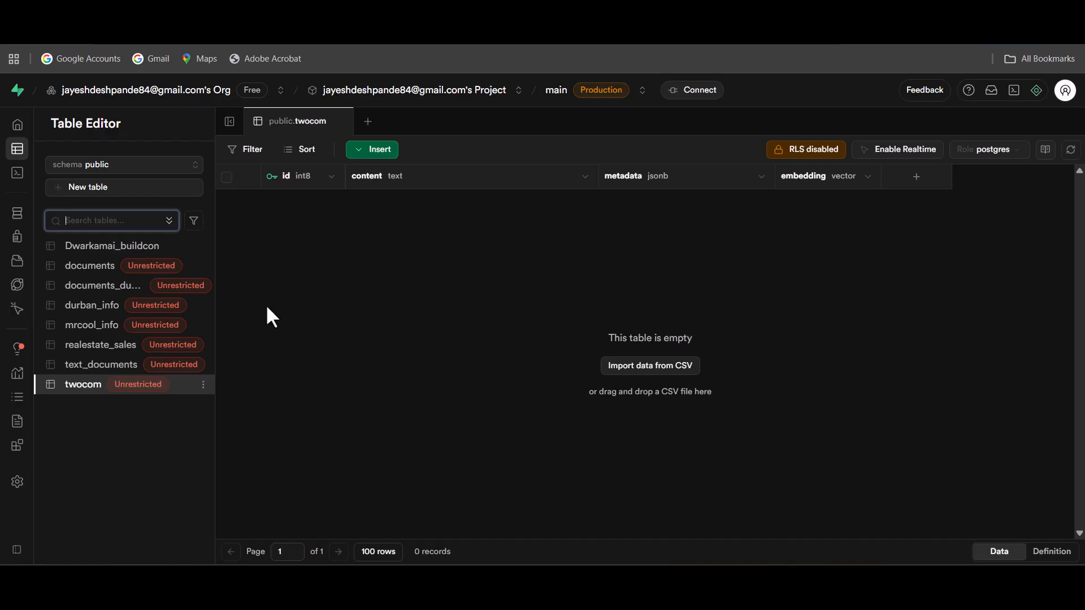
pyautogui.click(76, 389)
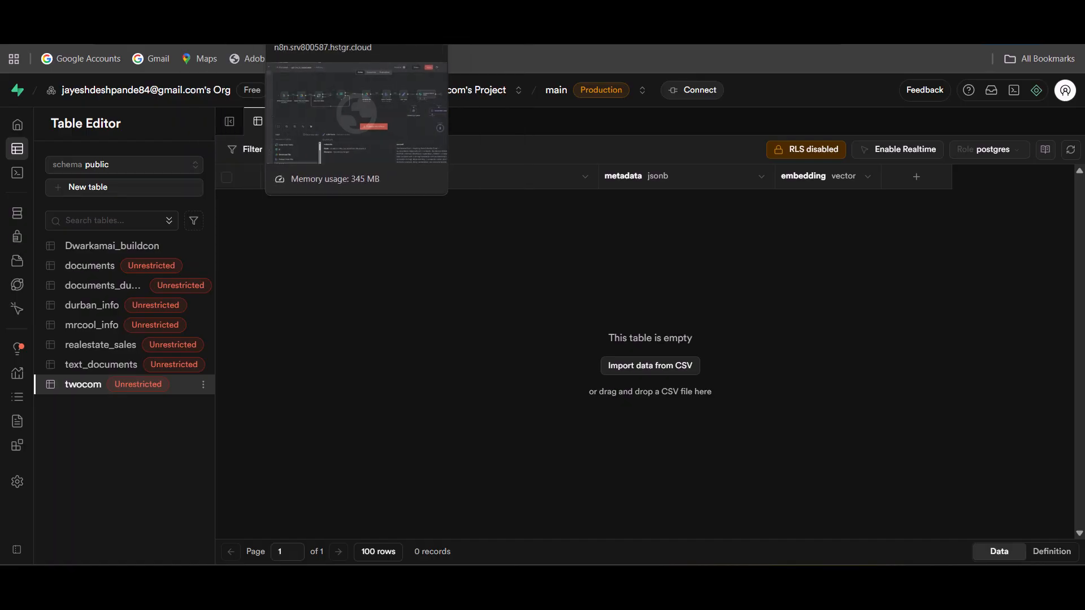
pyautogui.click(294, 5)
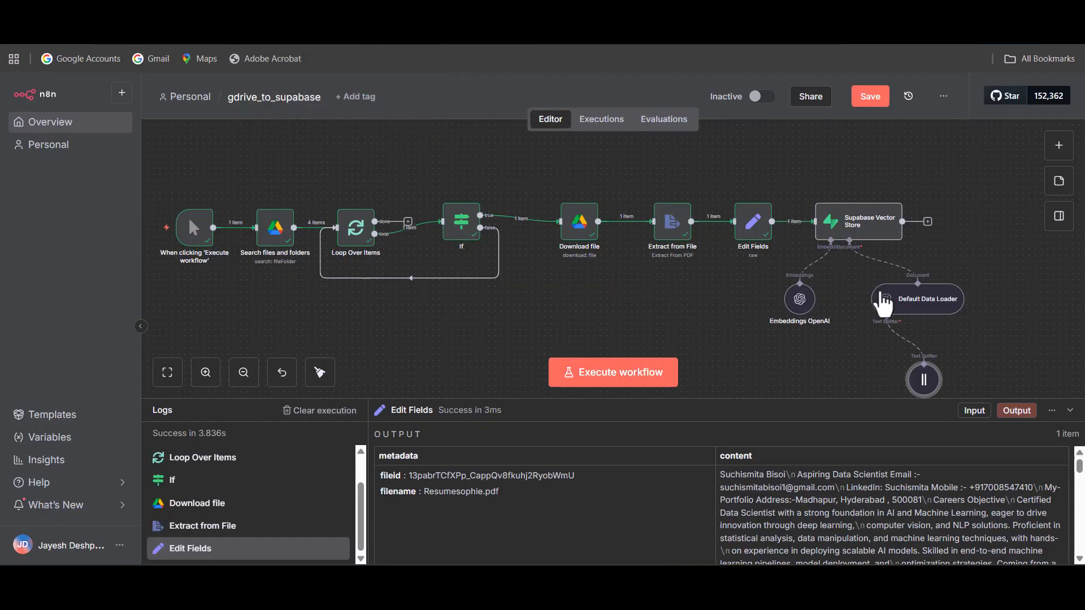
pyautogui.moveTo(876, 195)
pyautogui.scroll(-1, 871, 205)
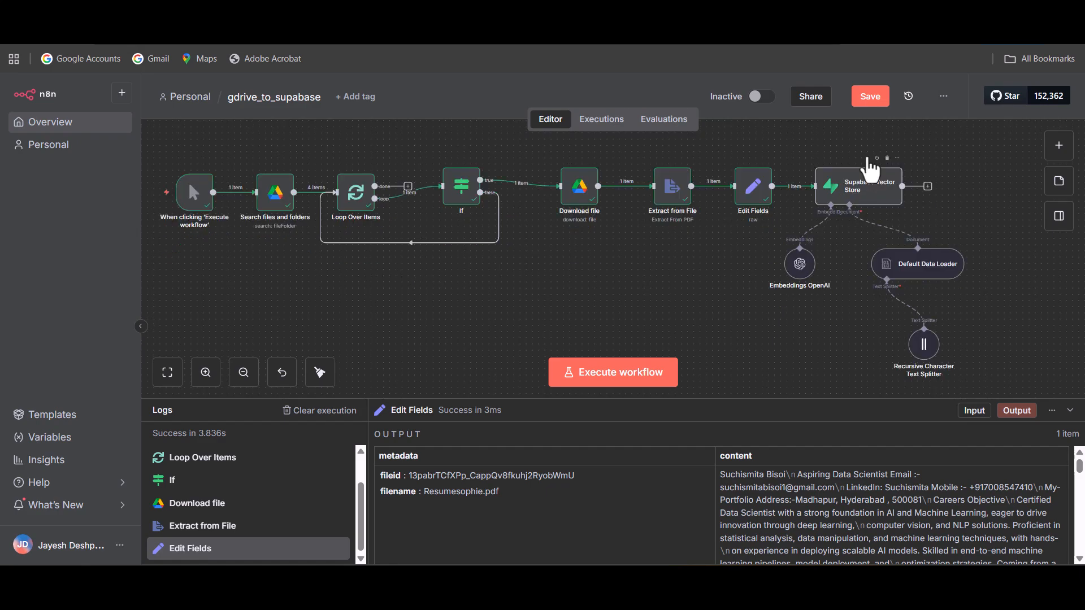
# Execute the Supabase Vector Store node and check the inserted rows in the twocom table
pyautogui.hotkey('ctrl', 'Return')
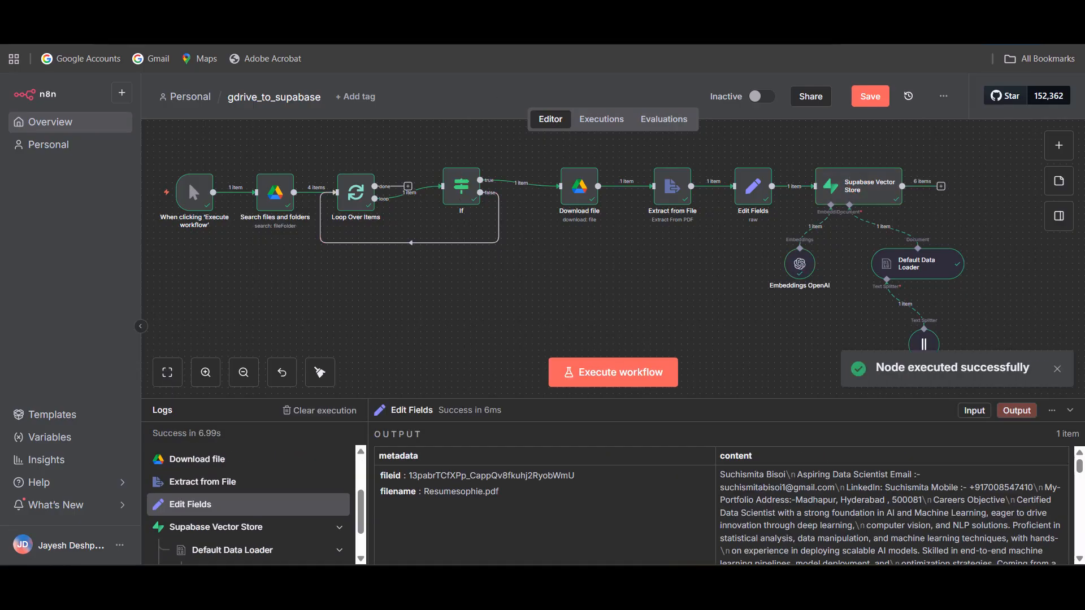
pyautogui.click(553, 13)
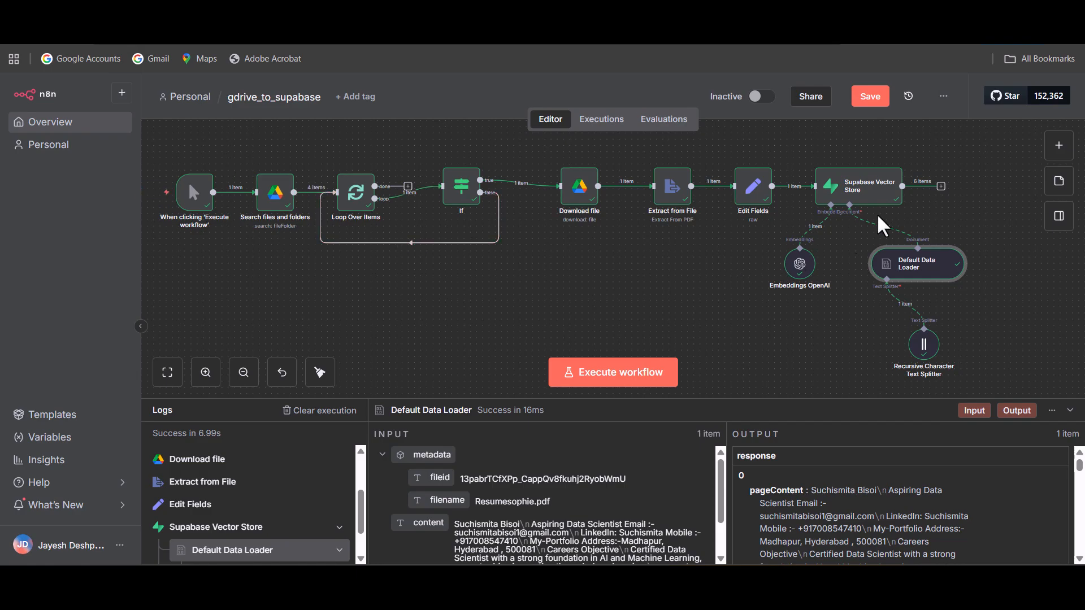
# Add the Query Name option to the Supabase Vector Store and copy the function name twocom_info_match_document from the Document Embedding Store and Similarity Search query in Supabase
pyautogui.doubleClick(861, 203)
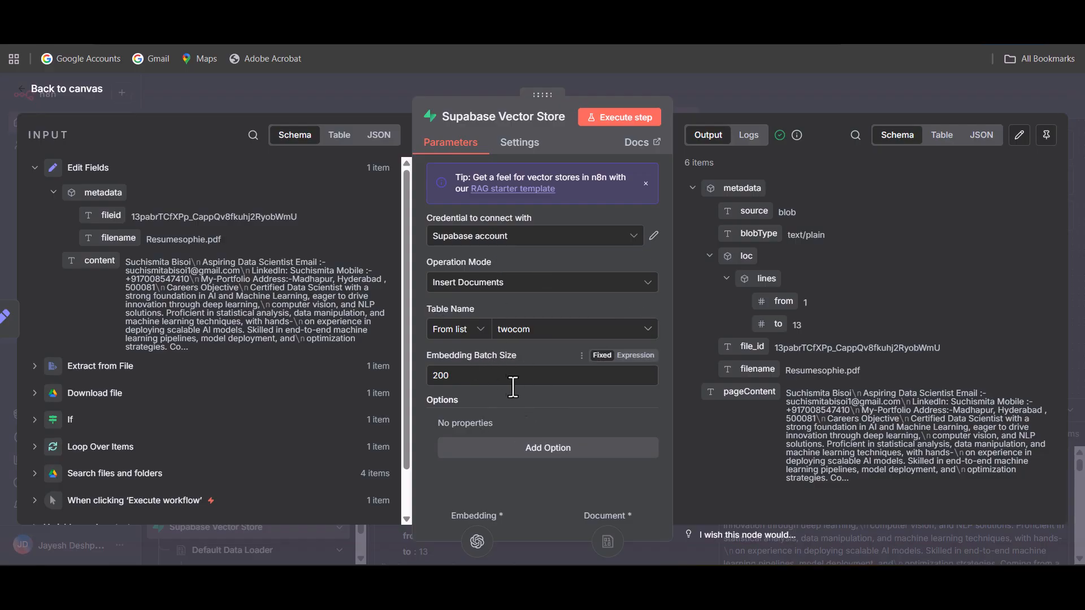
pyautogui.click(544, 450)
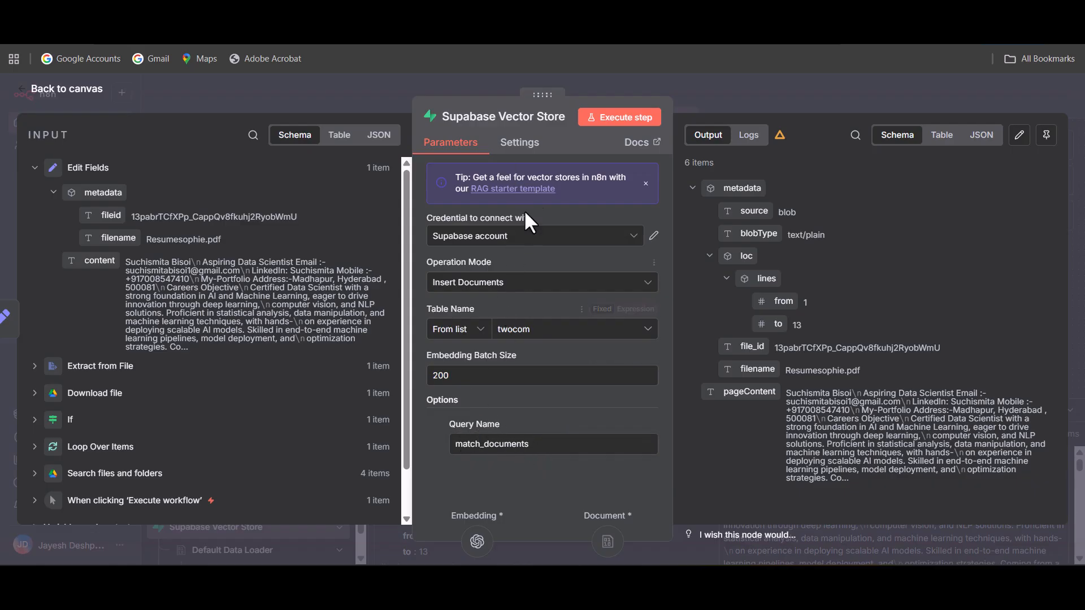
pyautogui.click(559, 17)
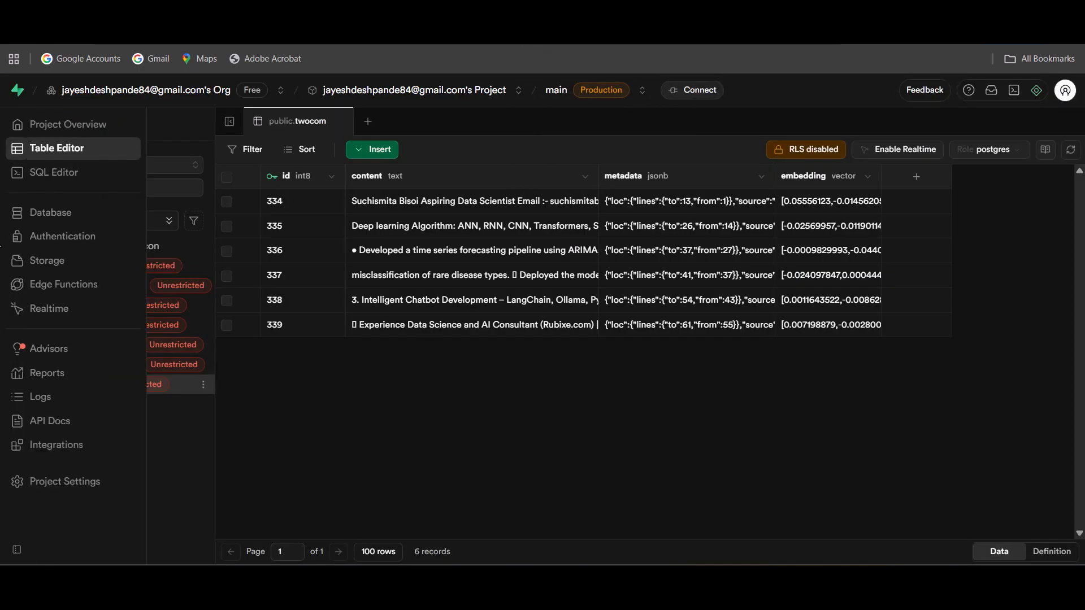
pyautogui.click(71, 174)
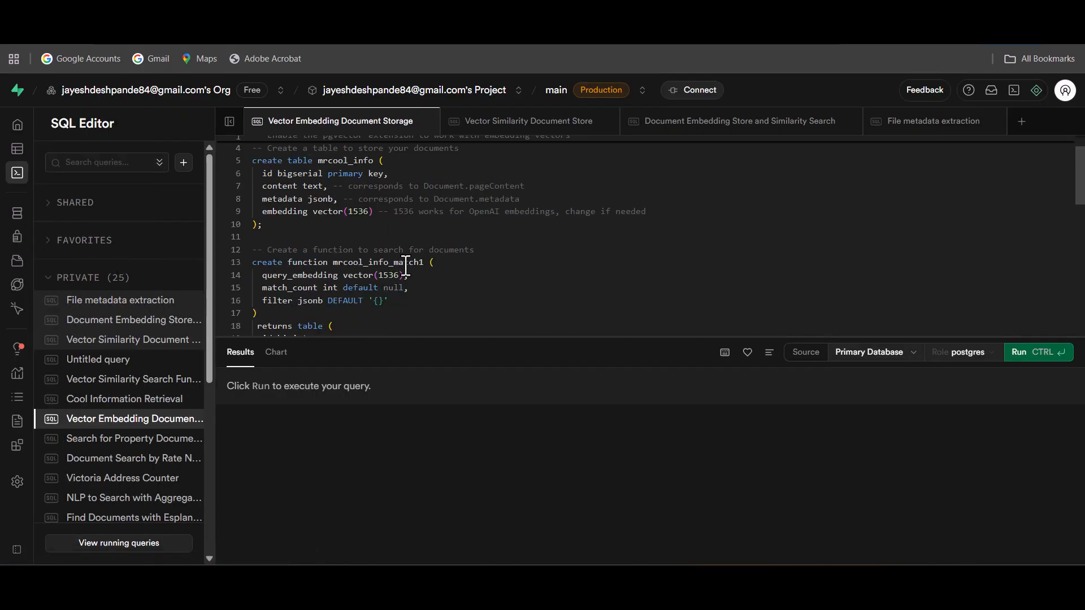
pyautogui.click(148, 342)
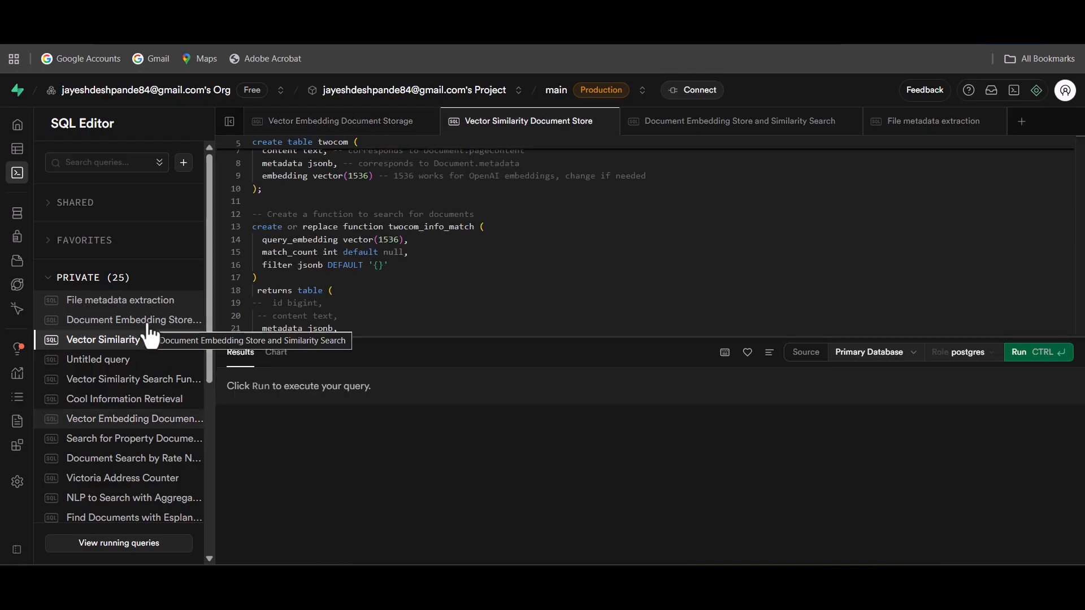
pyautogui.click(148, 323)
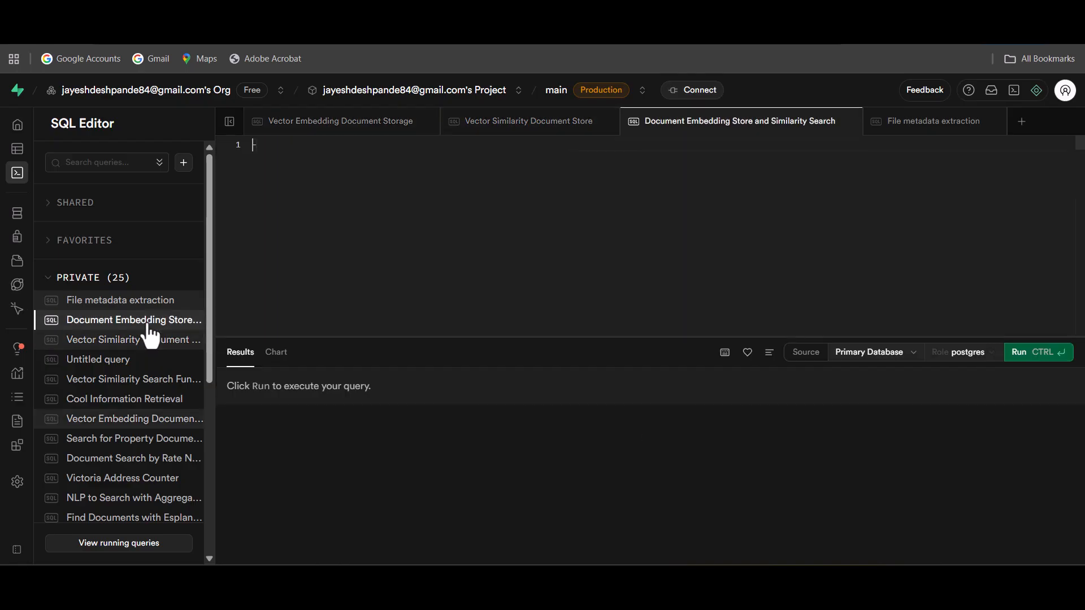
pyautogui.scroll(1, 436, 239)
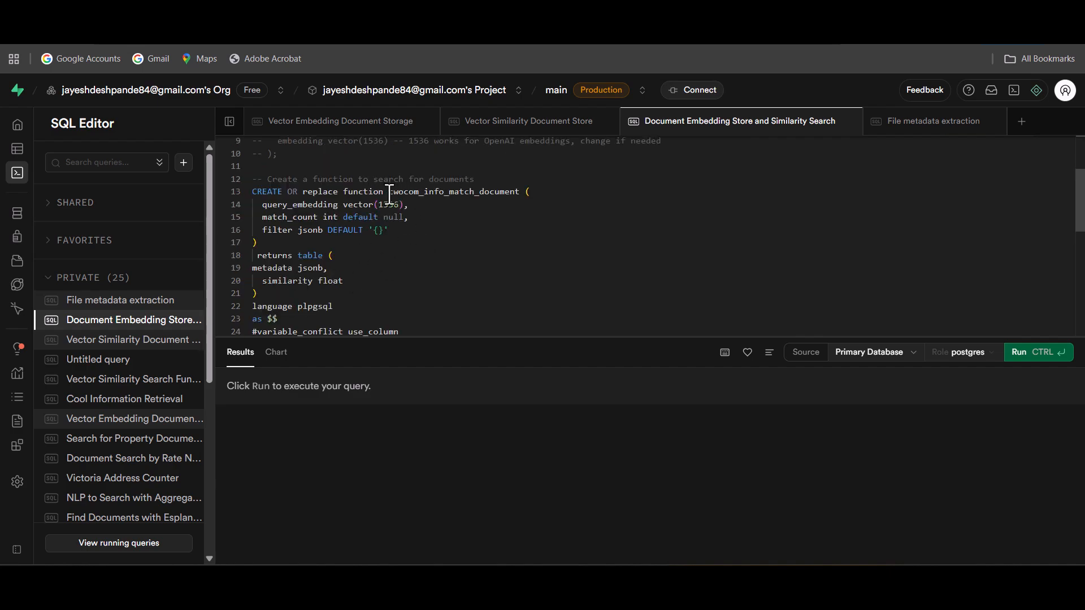
pyautogui.moveTo(390, 195); pyautogui.dragTo(522, 198)
pyautogui.hotkey('ctrl', 'c')
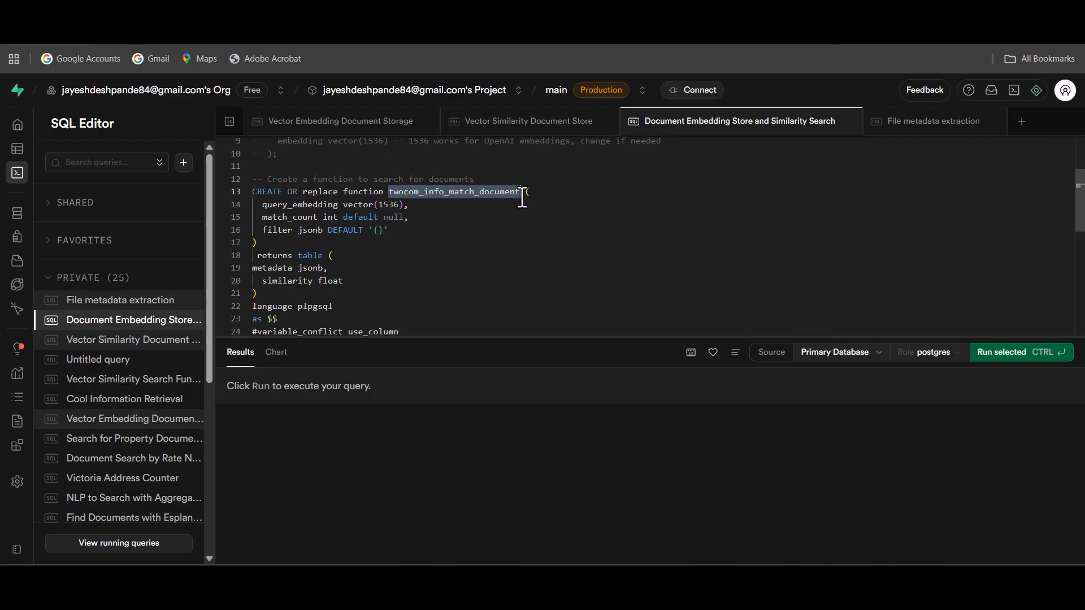
# Set the Supabase Vector Store's Query Name to twocom_info_match_document, return to the canvas, and save the workflow
pyautogui.scroll(-6, 482, 260)
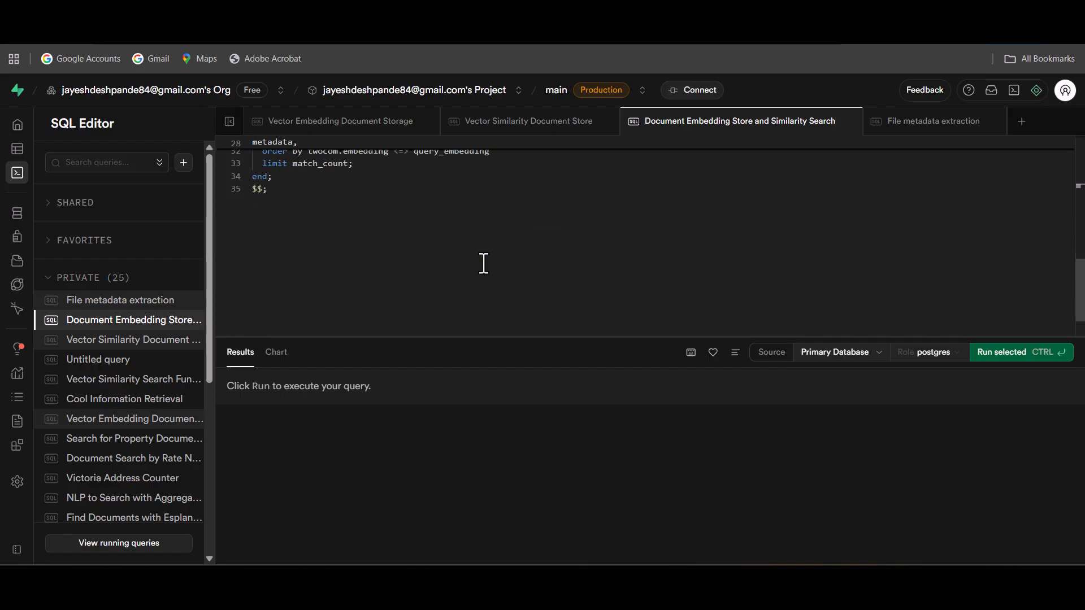
pyautogui.scroll(8, 484, 264)
pyautogui.scroll(1, 484, 263)
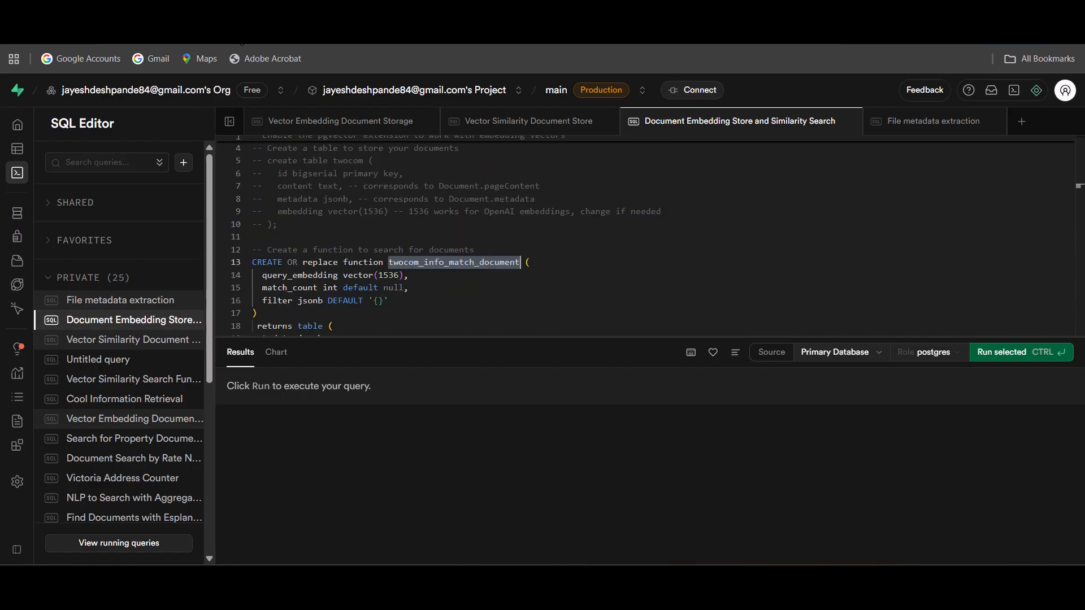
pyautogui.click(543, 23)
pyautogui.moveTo(545, 451); pyautogui.dragTo(487, 451)
pyautogui.press('BackSpace')
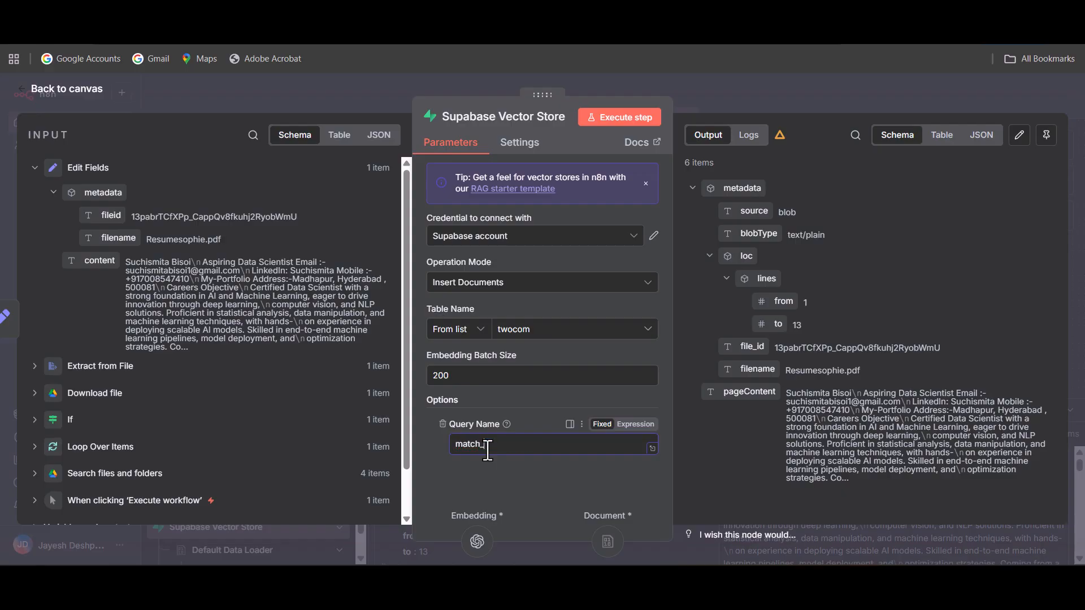
pyautogui.hotkey('ctrl', 'v')
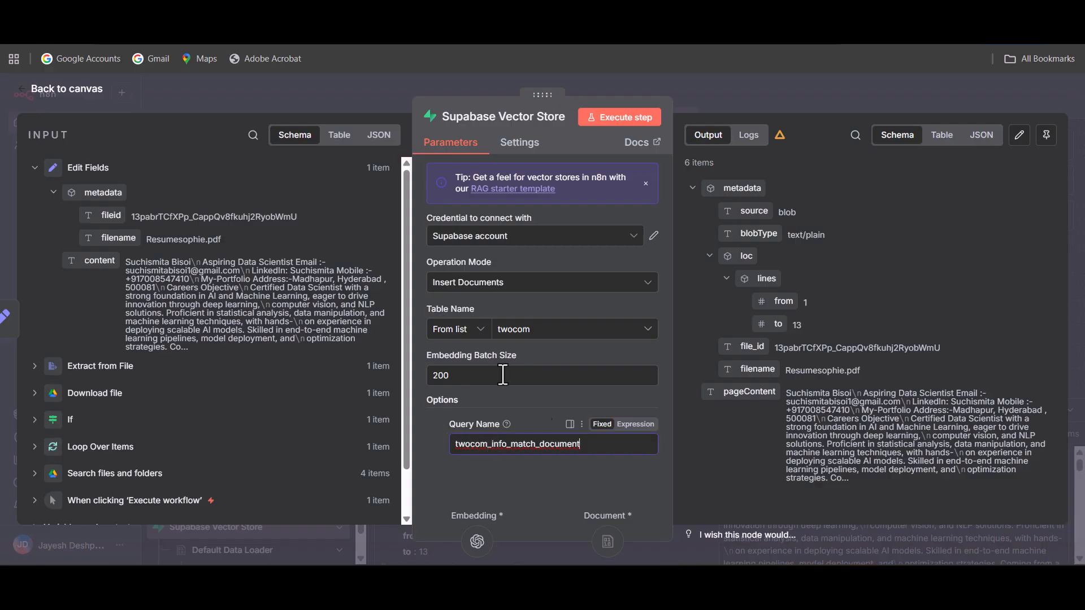
pyautogui.click(62, 89)
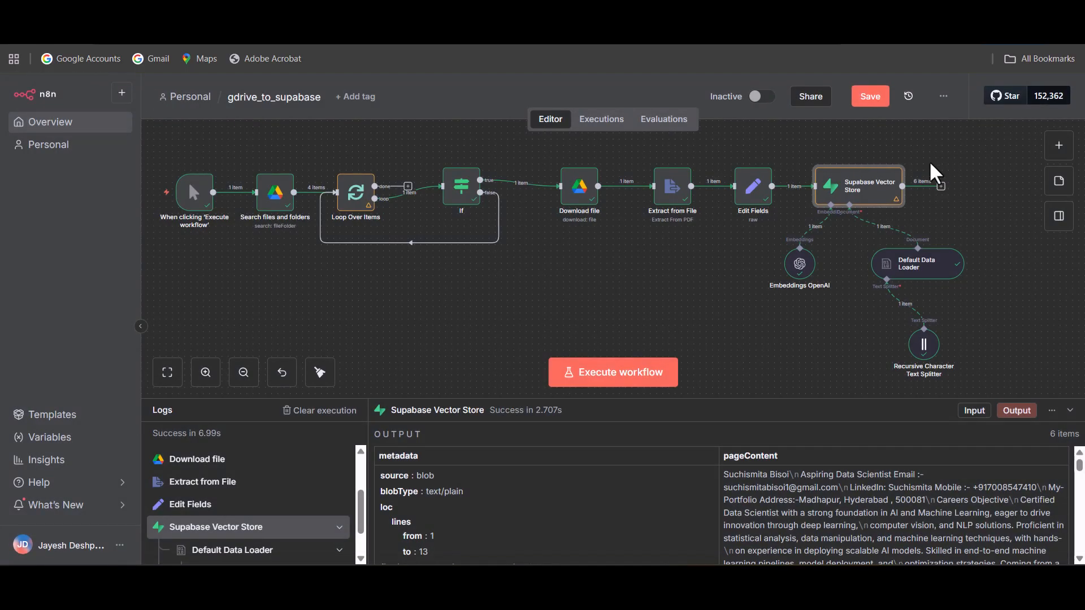
pyautogui.click(869, 97)
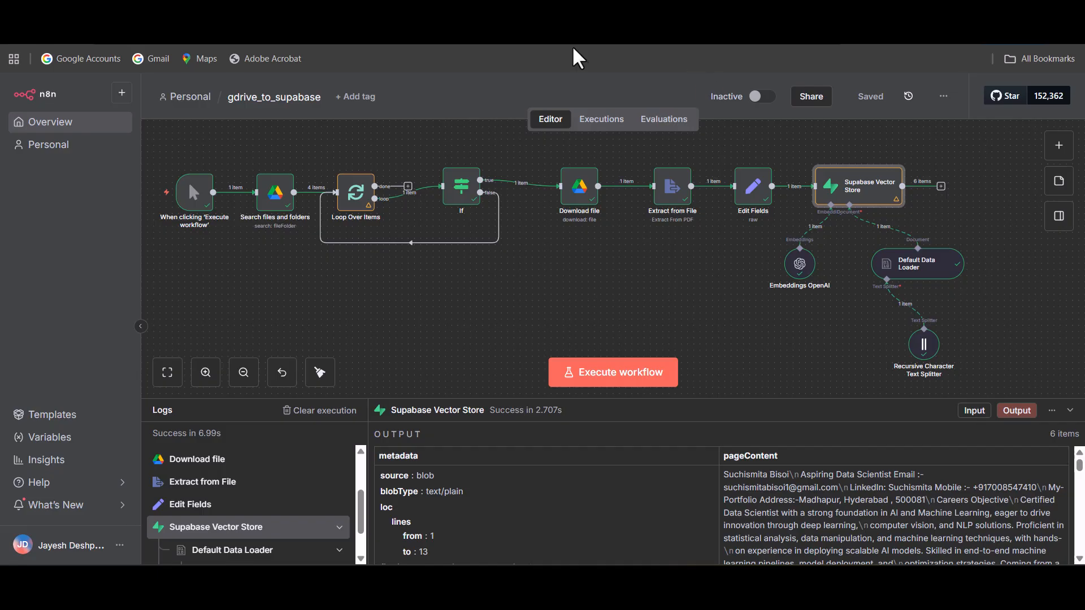
# Add a Google Drive Move file node after the Supabase Vector Store
pyautogui.click(452, 10)
pyautogui.click(941, 186)
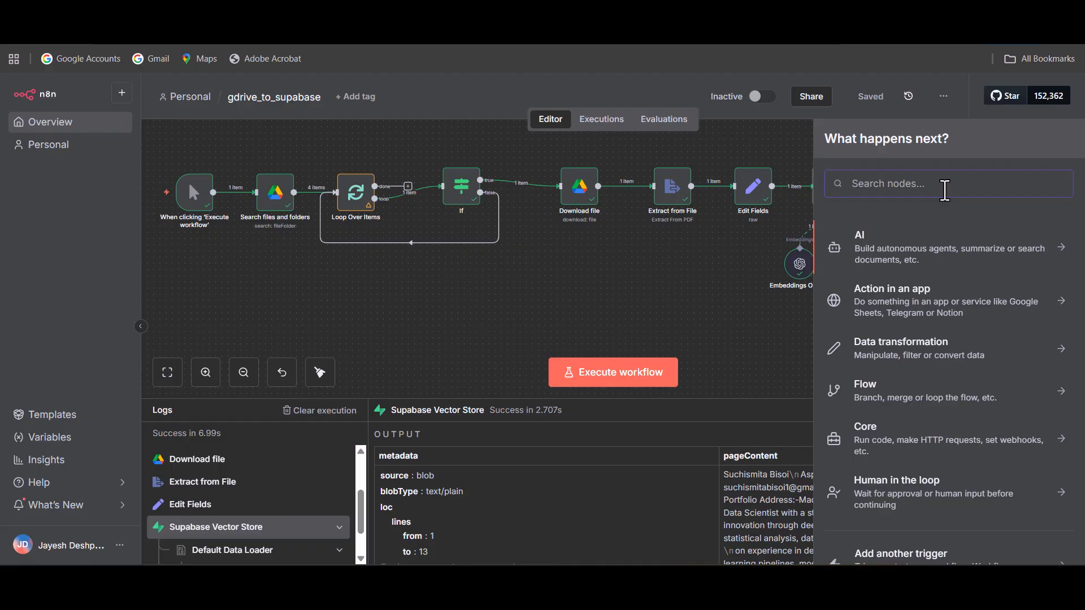
pyautogui.write('google')
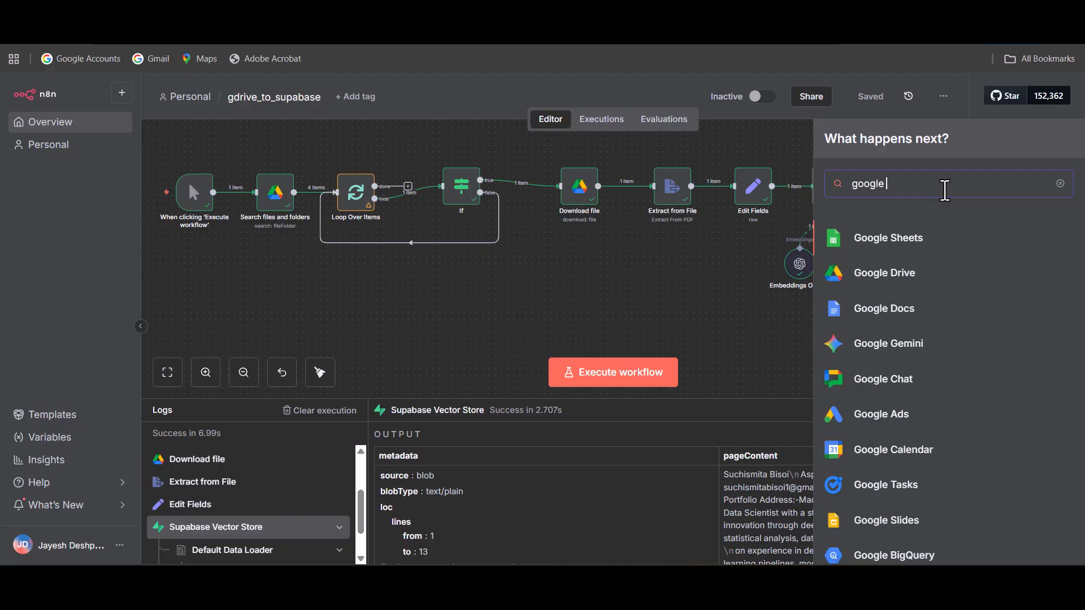
pyautogui.click(932, 281)
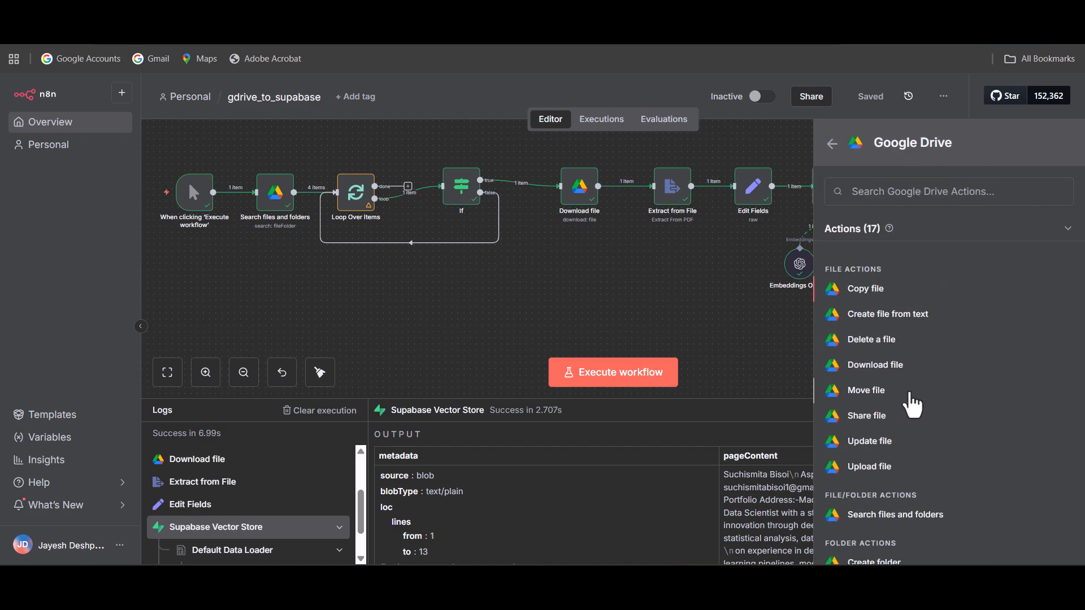
pyautogui.click(913, 390)
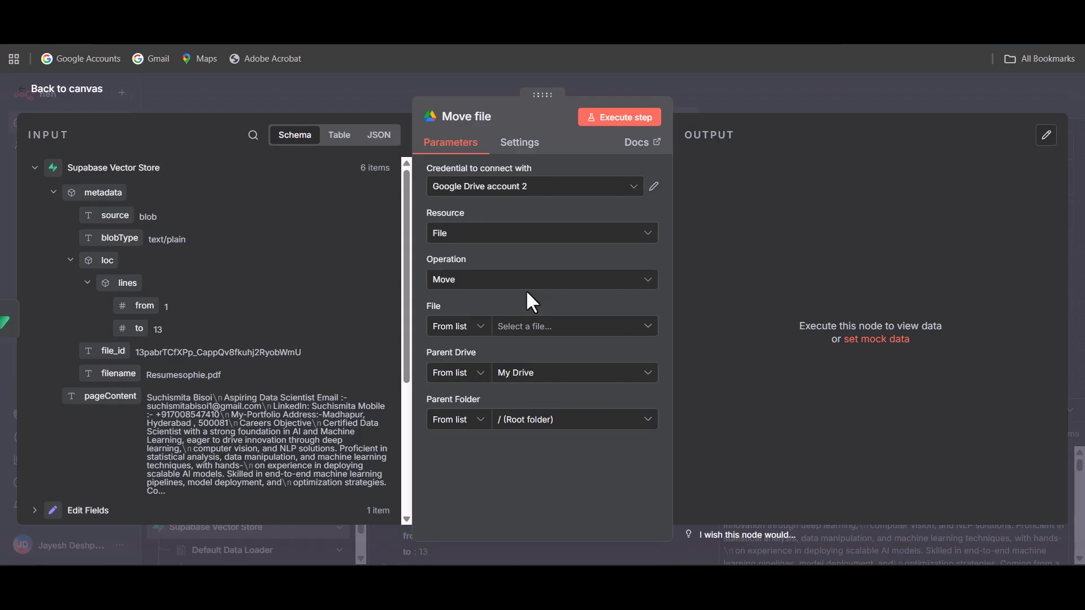
# Set the Move file node's File selection to By ID and map it to the id from Loop Over Items
pyautogui.click(476, 327)
pyautogui.click(454, 411)
pyautogui.click(564, 328)
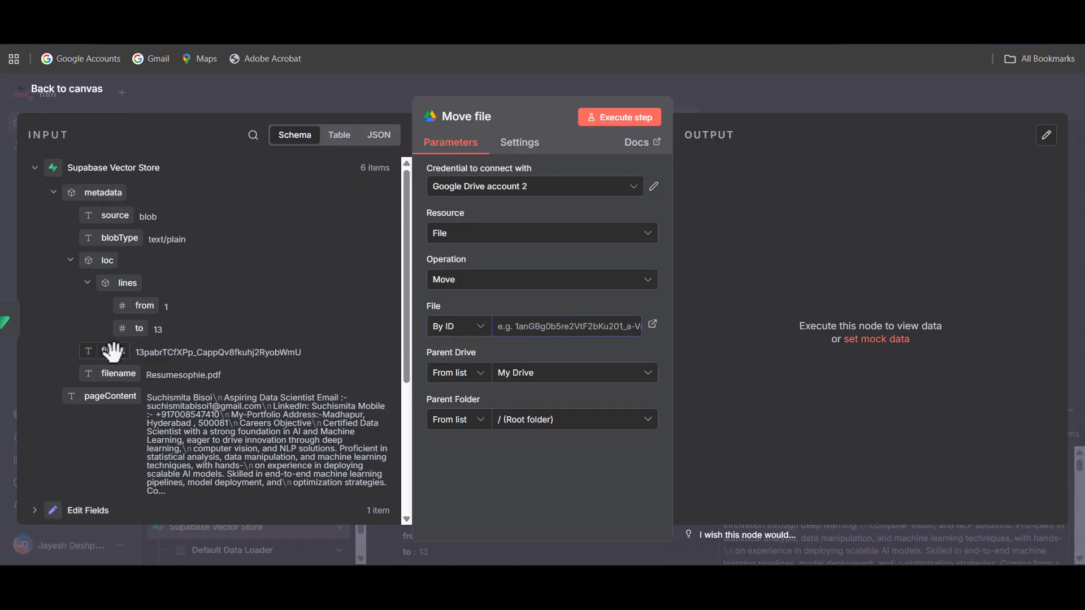
pyautogui.scroll(-4, 111, 369)
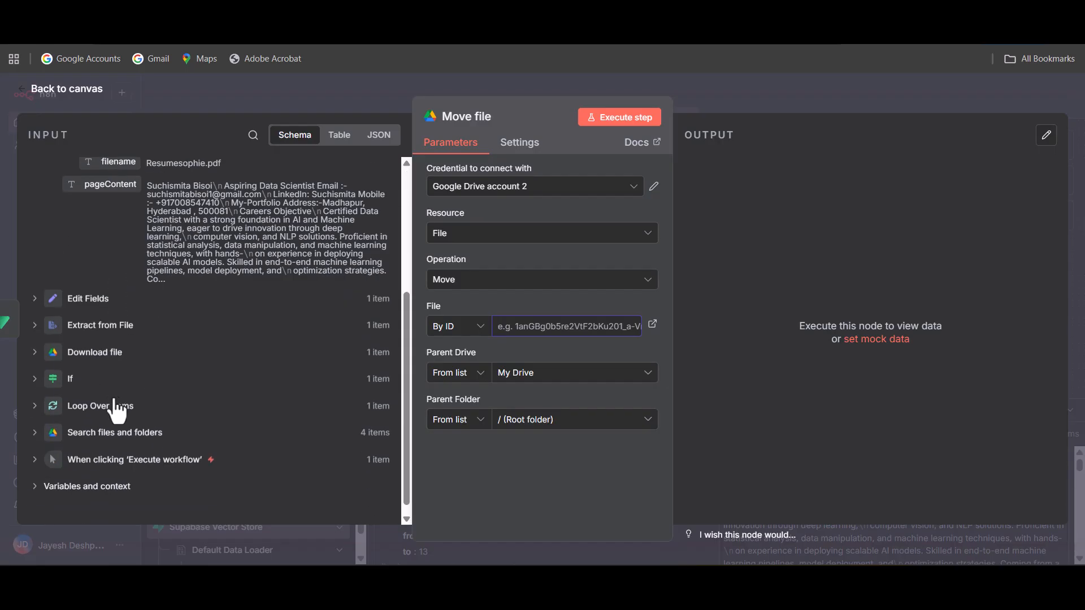
pyautogui.click(36, 407)
pyautogui.moveTo(90, 429); pyautogui.dragTo(576, 334)
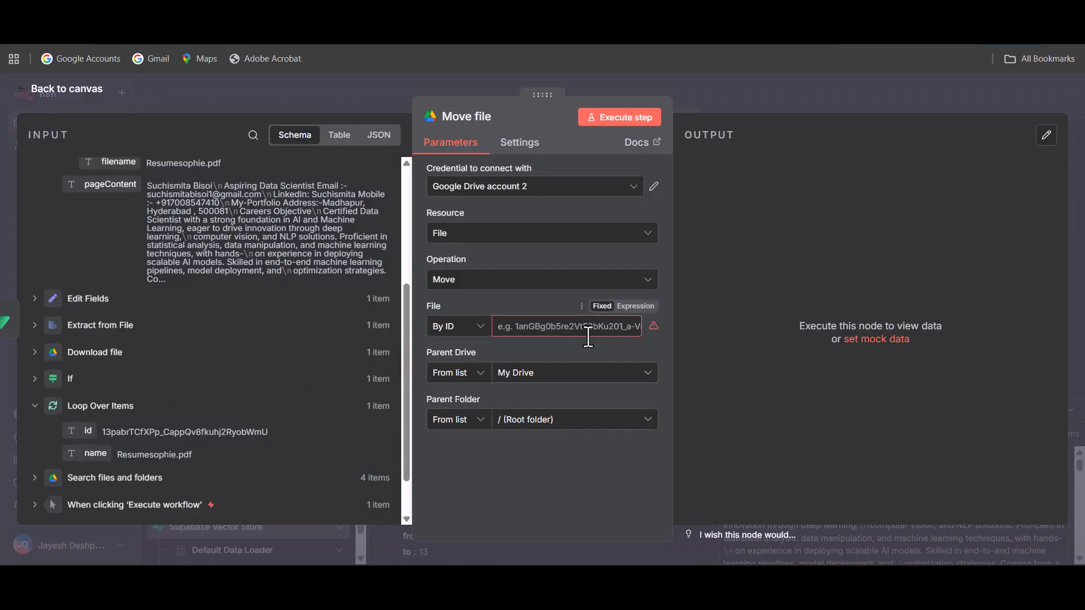
pyautogui.click(496, 301)
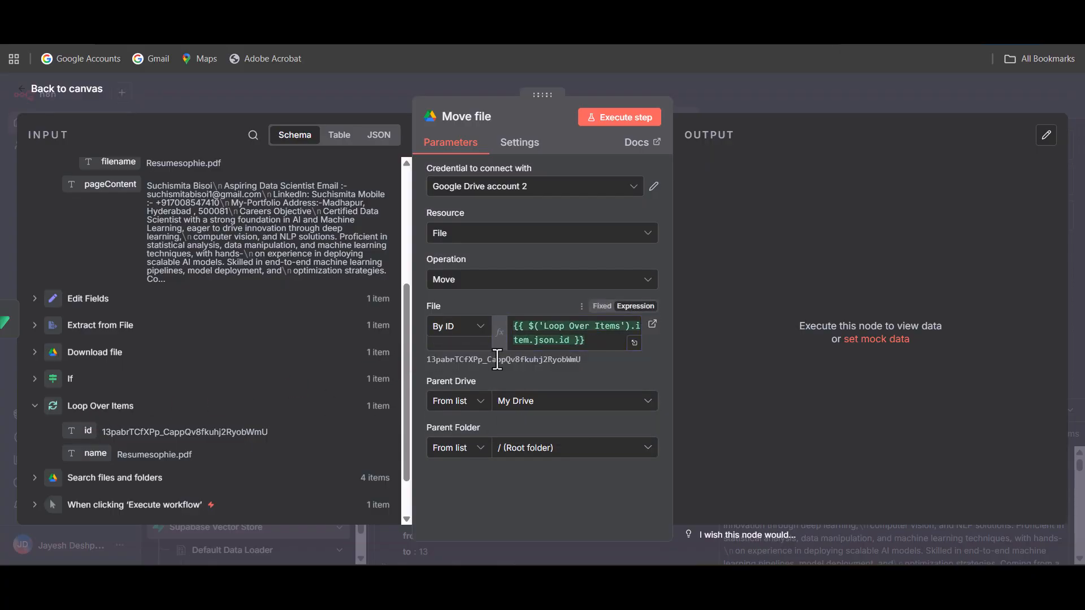
# Switch the Move file credential to Google Drive account, set Parent Folder to Resume_out, and return to the canvas
pyautogui.click(578, 403)
pyautogui.click(551, 381)
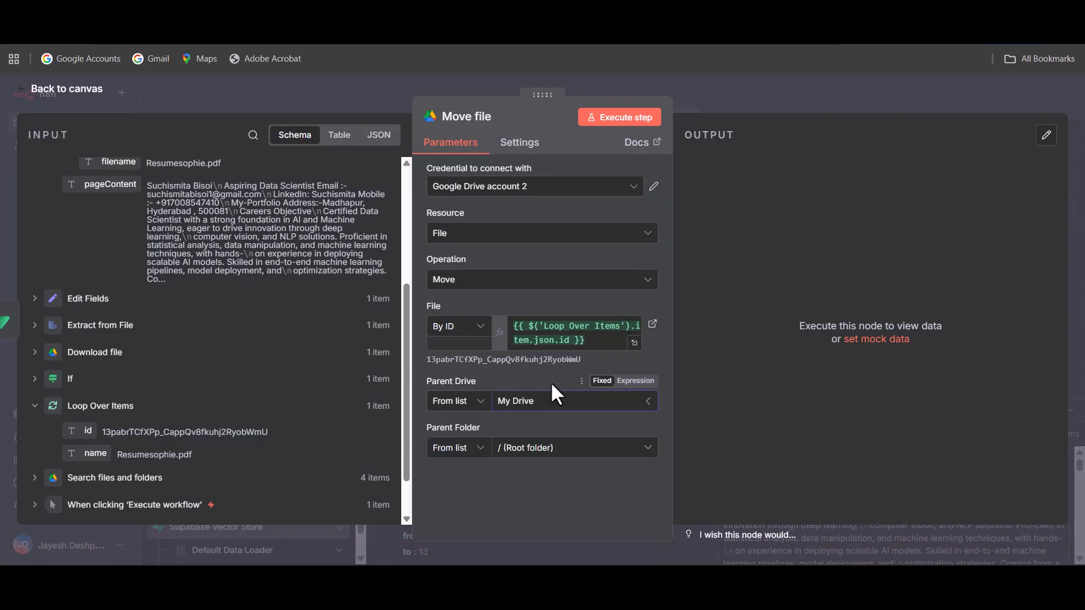
pyautogui.click(593, 191)
pyautogui.click(577, 229)
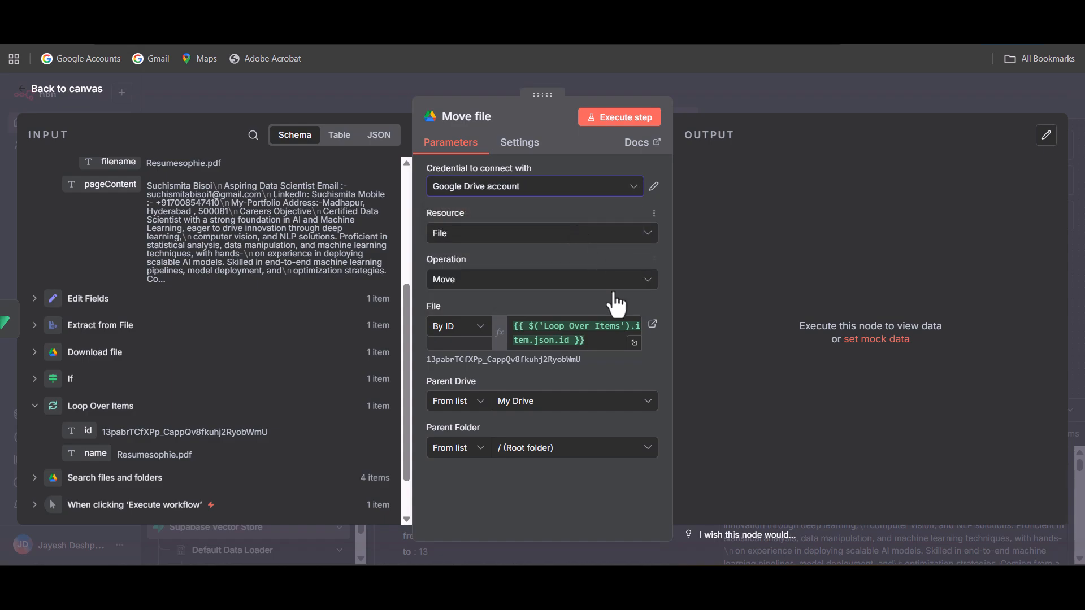
pyautogui.click(563, 406)
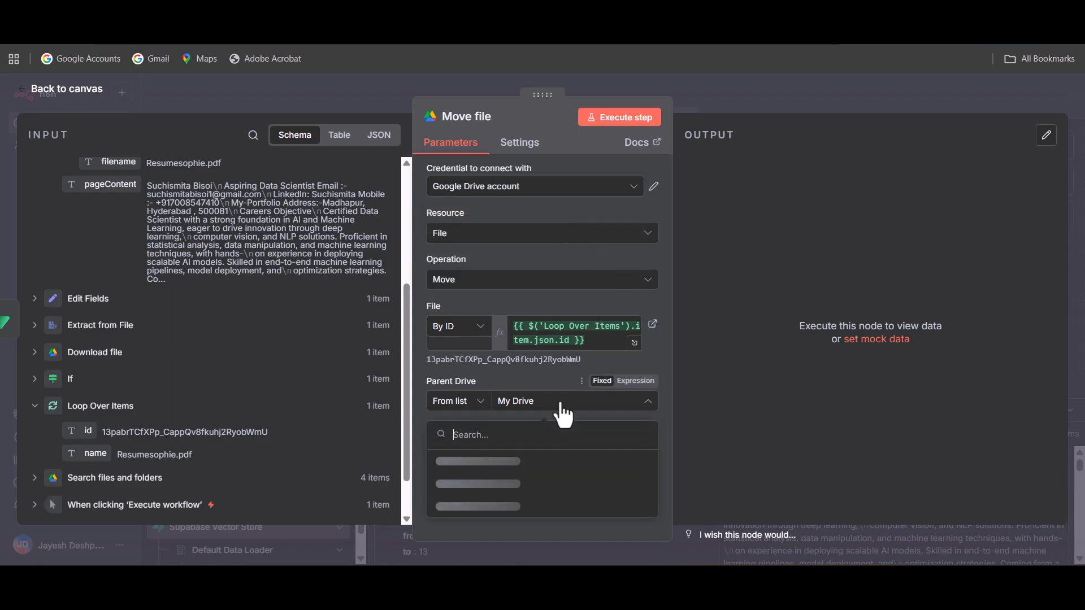
pyautogui.click(554, 378)
pyautogui.click(568, 447)
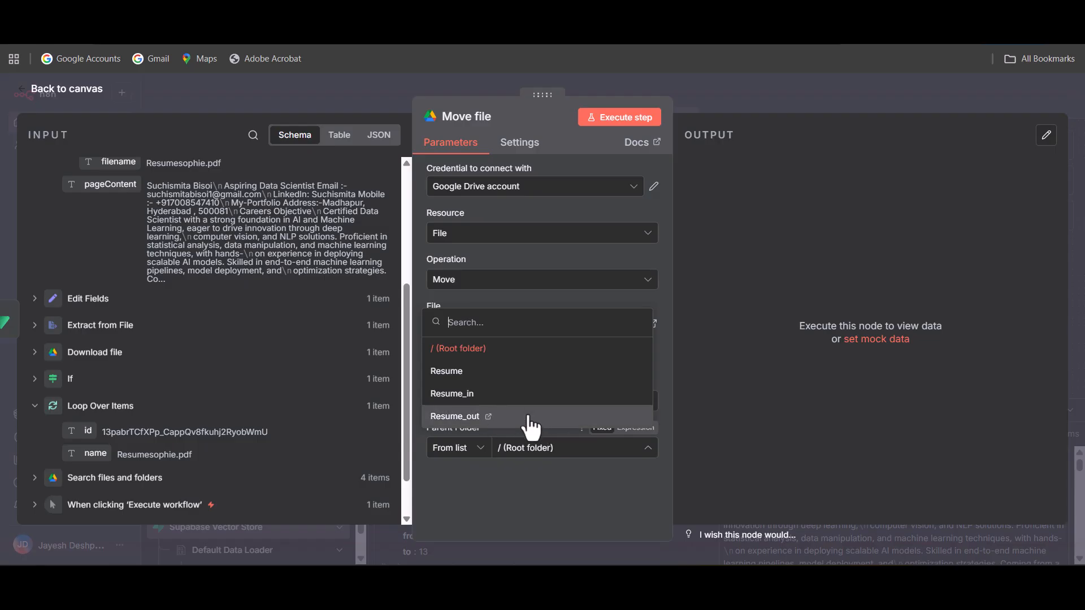
pyautogui.click(530, 419)
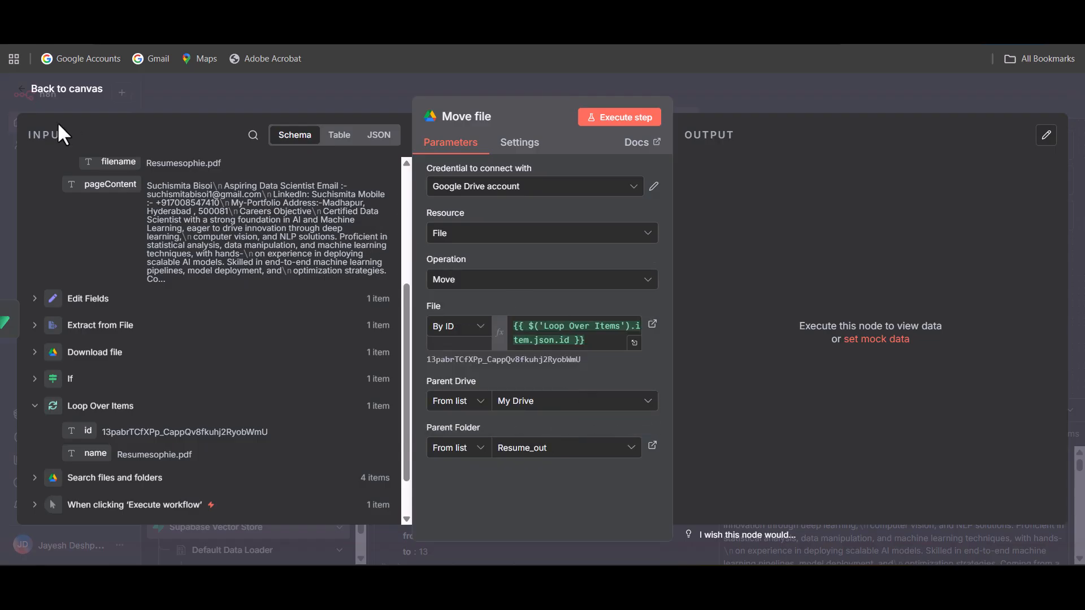
pyautogui.click(95, 90)
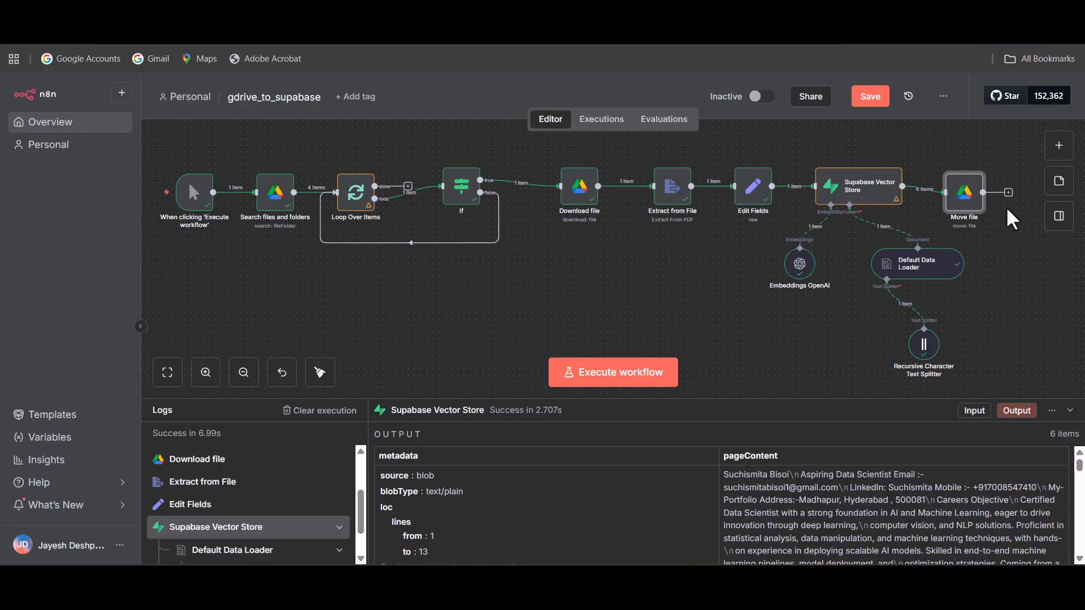
# Reposition the Move file node below the Supabase Vector Store, connect its output back to Loop Over Items, and save the workflow
pyautogui.moveTo(977, 208); pyautogui.dragTo(1037, 323)
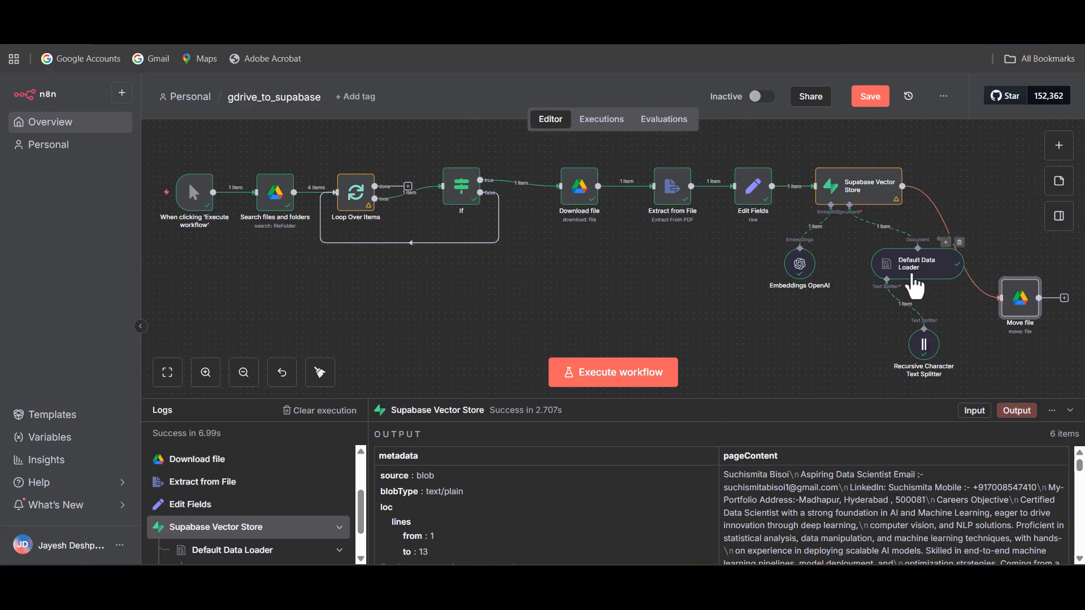
pyautogui.moveTo(915, 286); pyautogui.dragTo(908, 284)
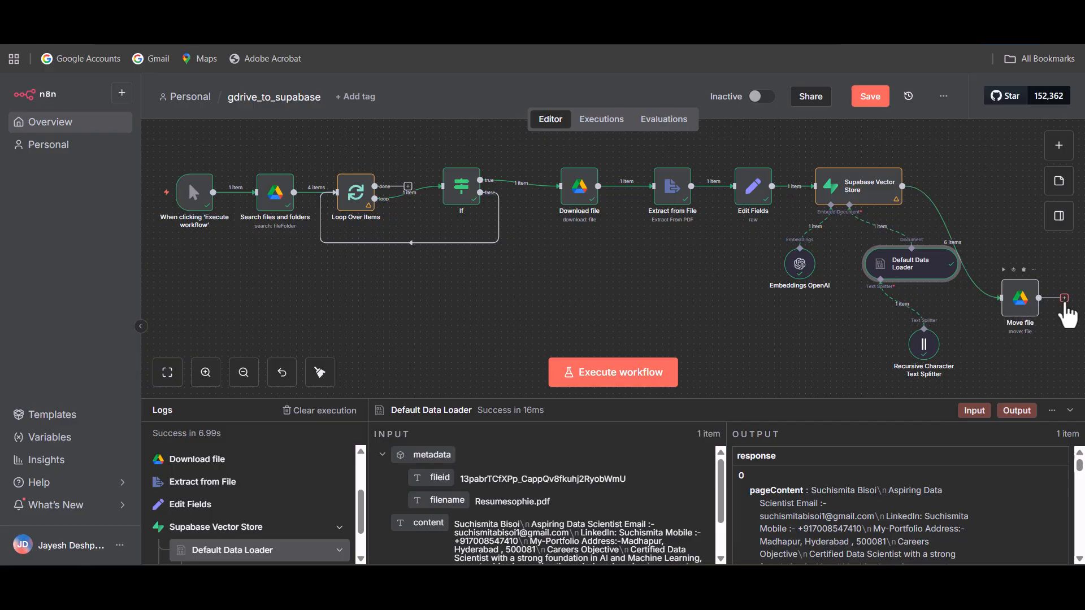
pyautogui.moveTo(1064, 302); pyautogui.dragTo(332, 226)
pyautogui.click(868, 97)
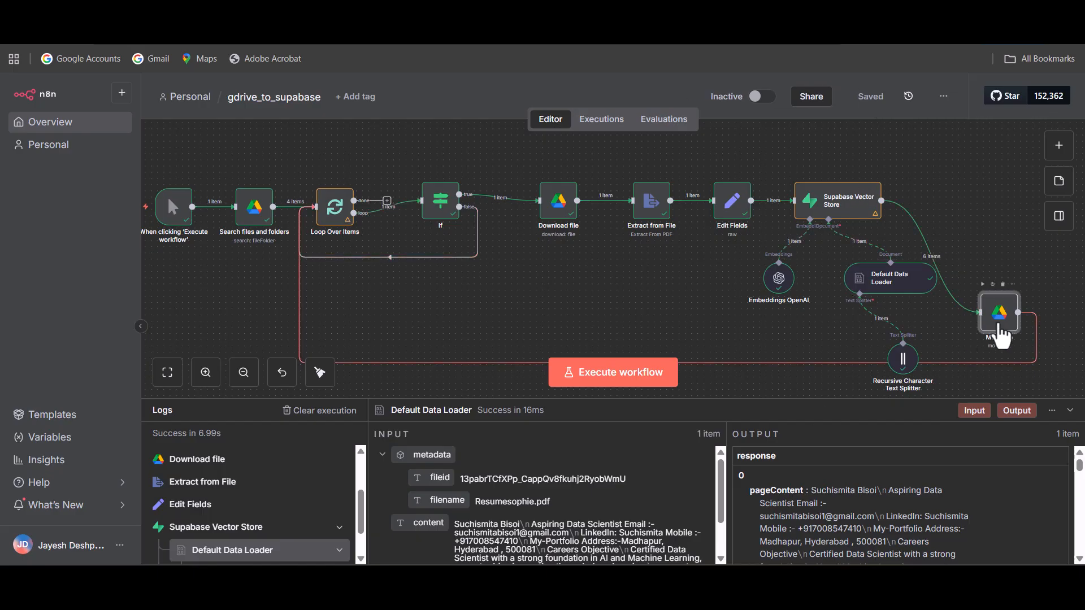
pyautogui.moveTo(1002, 337); pyautogui.dragTo(1001, 342)
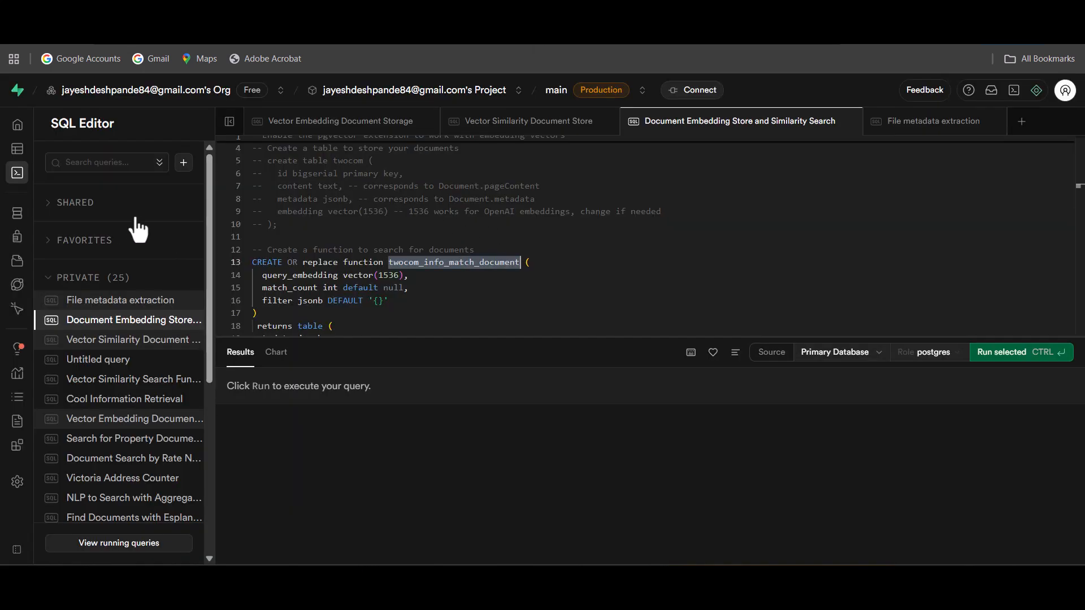
# Delete all existing rows from the twocom table in the Supabase Table Editor
pyautogui.click(34, 148)
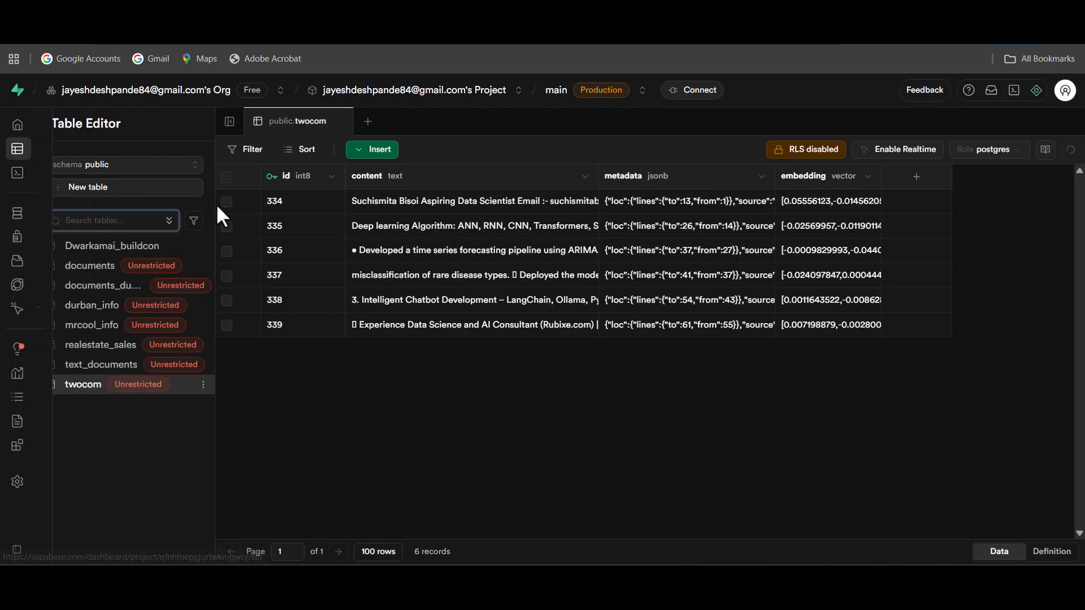
pyautogui.click(226, 178)
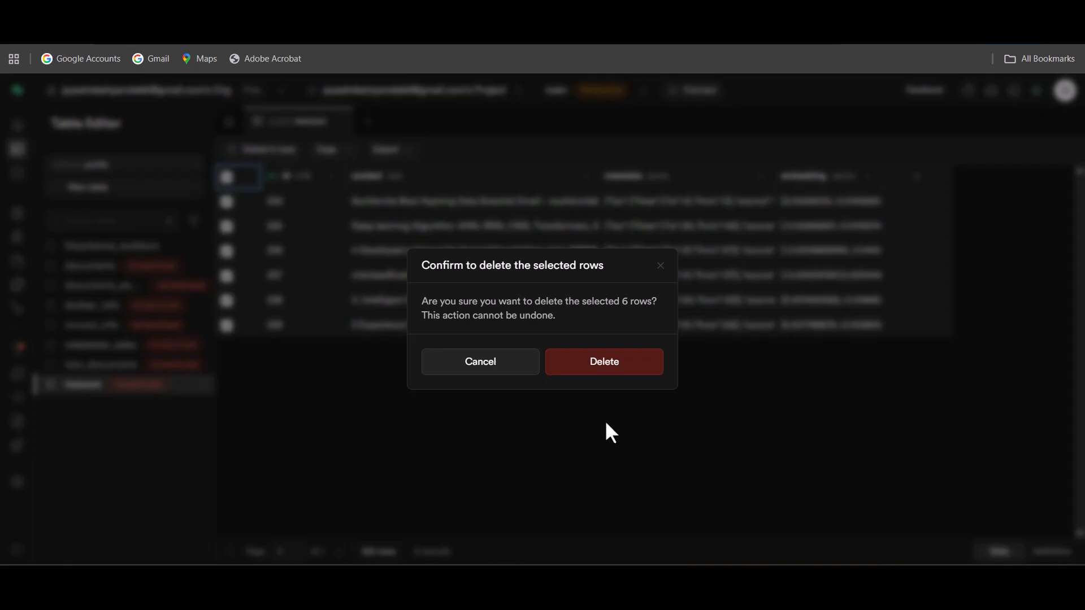
pyautogui.click(620, 366)
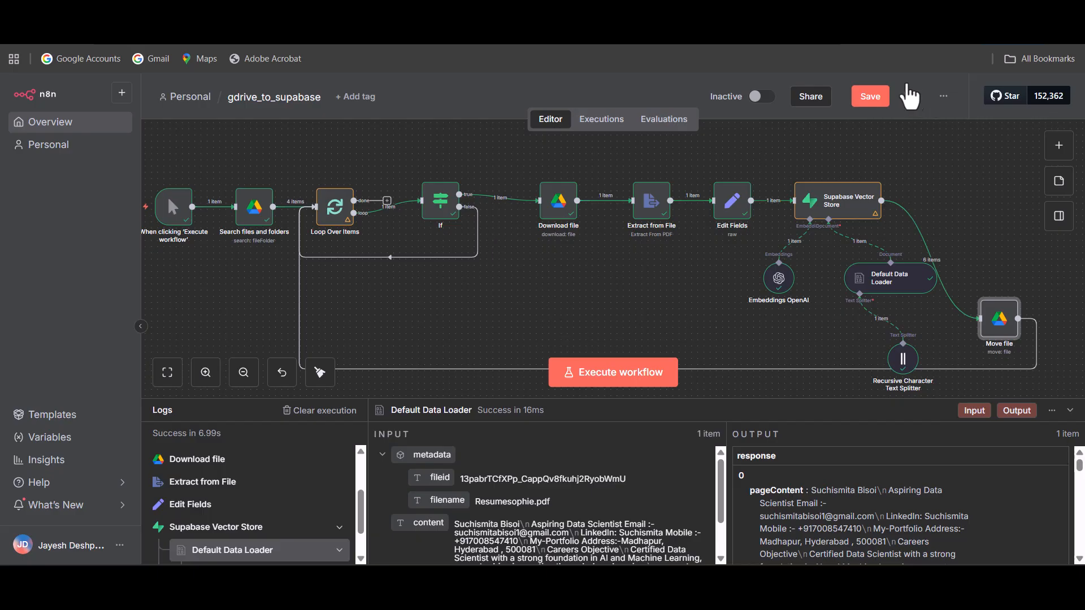
# Save the gdrive_to_supabase workflow in n8n and execute it
pyautogui.click(862, 99)
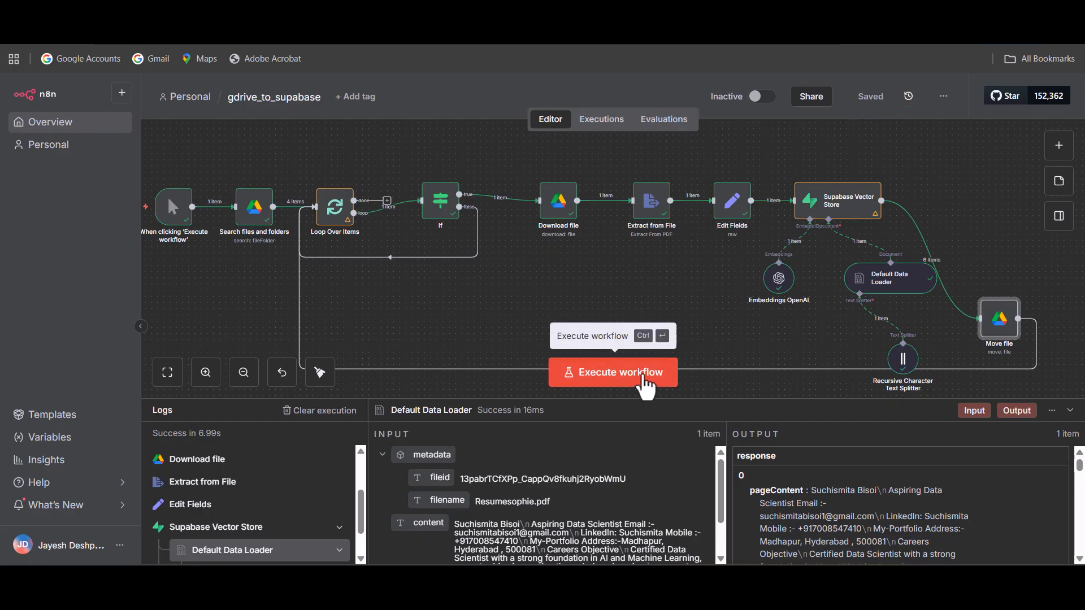
pyautogui.click(645, 378)
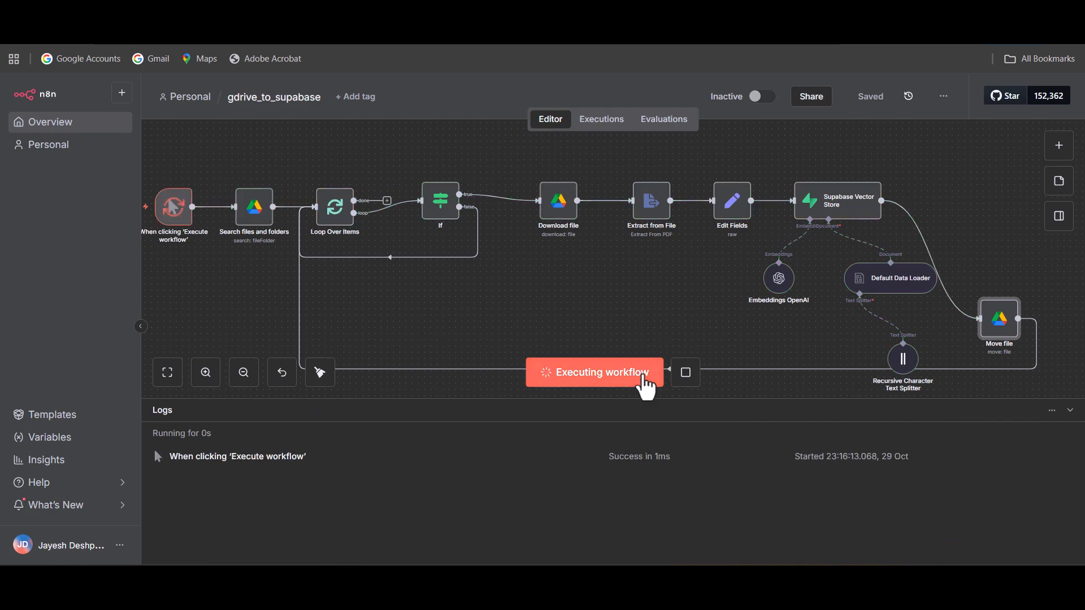
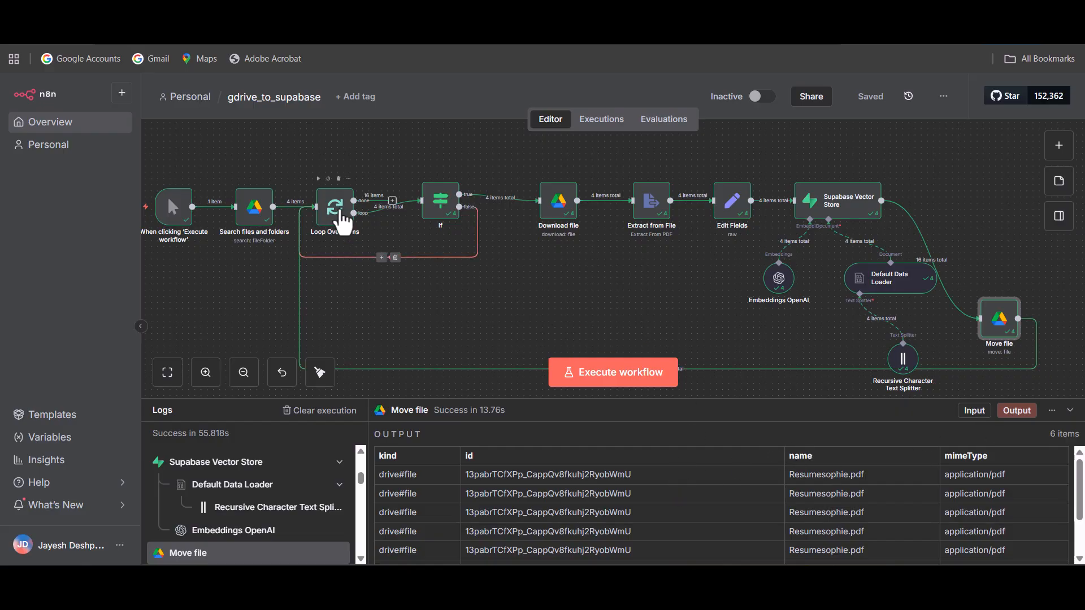
# Switch to Google Drive and check the Resume_in and Resume_out folders for the moved resume files
pyautogui.click(463, 11)
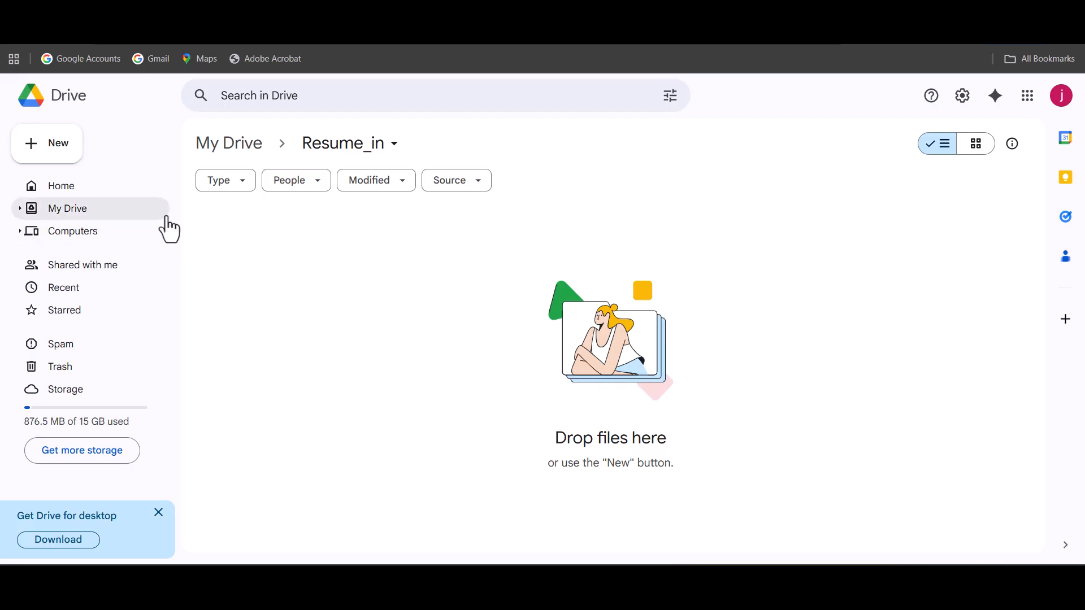
pyautogui.click(119, 209)
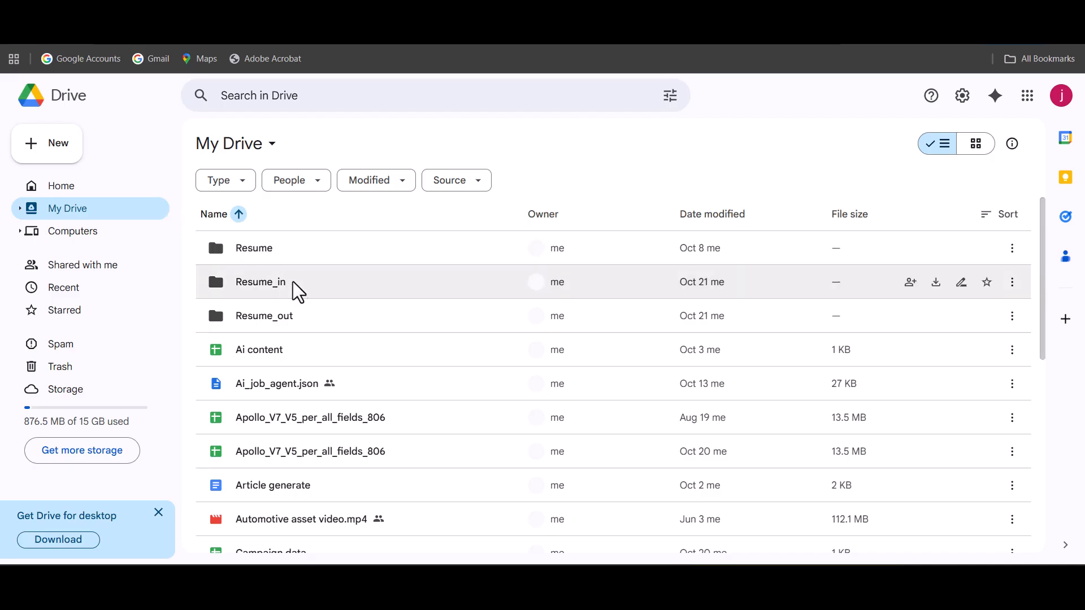
pyautogui.doubleClick(283, 314)
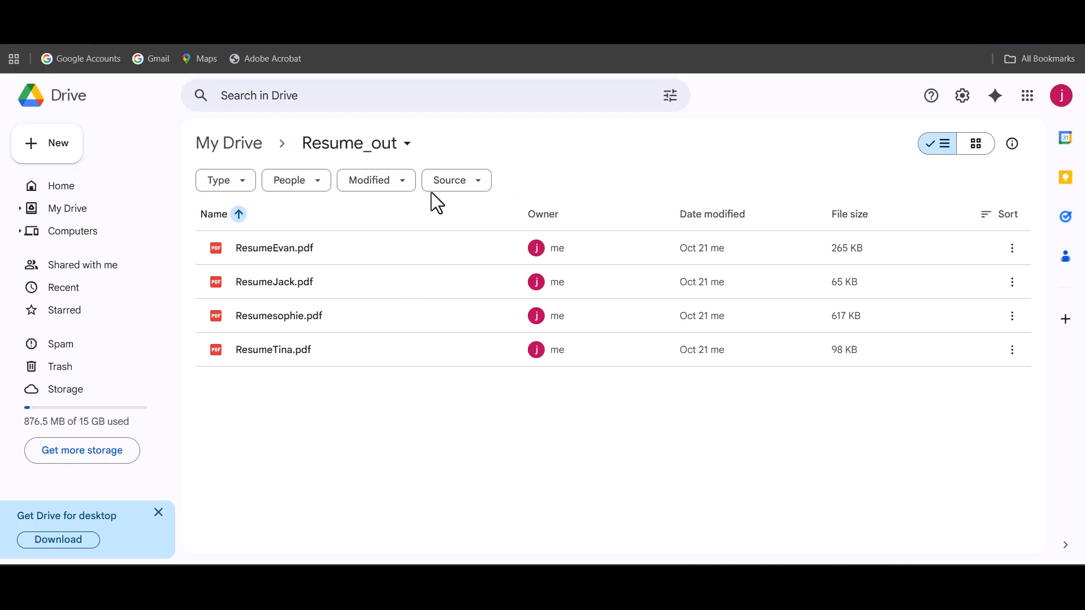
# Switch to Supabase and look through the newly inserted rows of the twocom table
pyautogui.hotkey('ctrl', 'Tab')
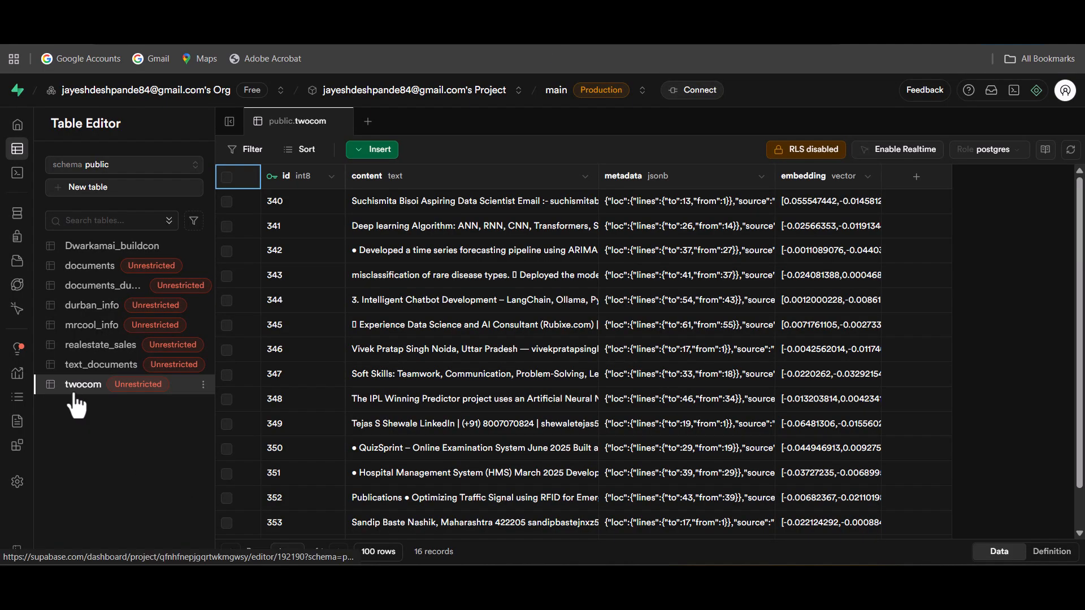
pyautogui.scroll(-2, 514, 360)
pyautogui.scroll(2, 513, 361)
pyautogui.scroll(-2, 514, 360)
pyautogui.scroll(2, 514, 359)
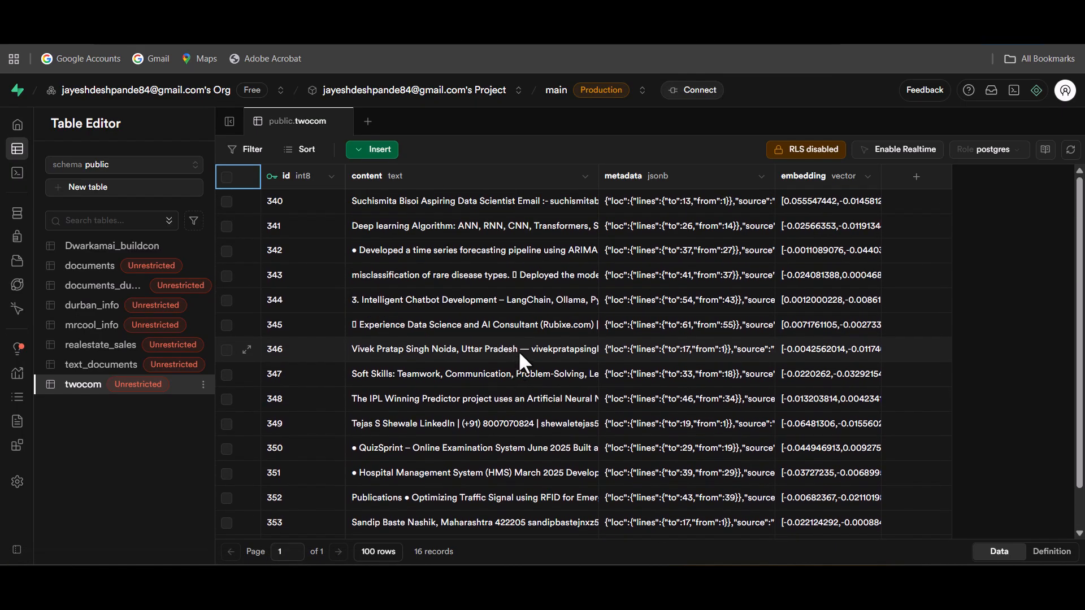
# Inspect the metadata of rows 340, 349, 352 and 355 in the twocom table for the file_id and filename, leaving the cells unchanged
pyautogui.doubleClick(683, 201)
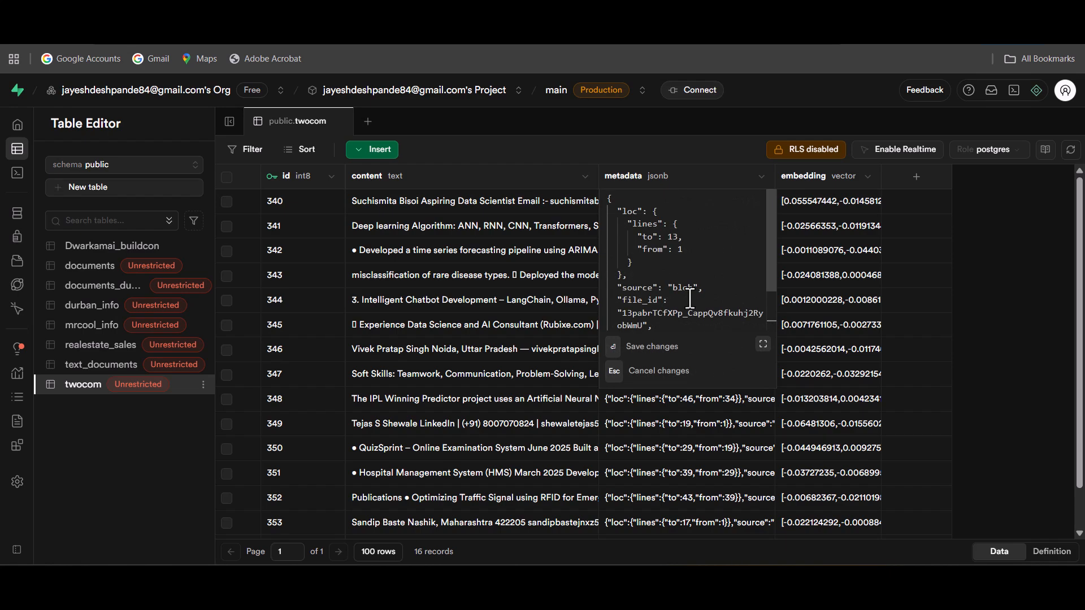
pyautogui.scroll(-1, 691, 298)
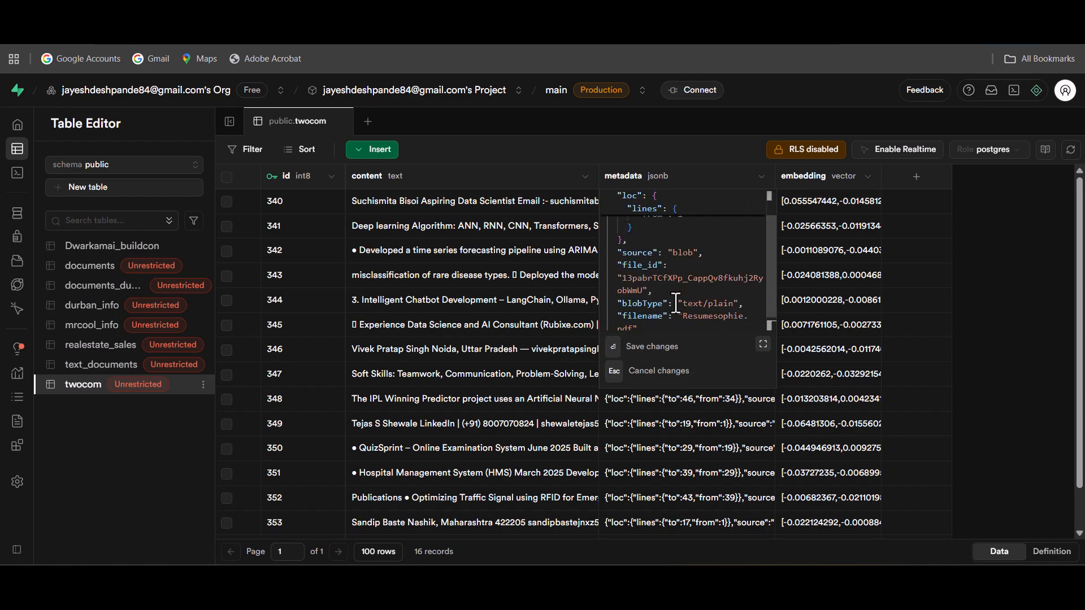
pyautogui.click(684, 421)
pyautogui.doubleClick(685, 422)
pyautogui.scroll(-1, 691, 379)
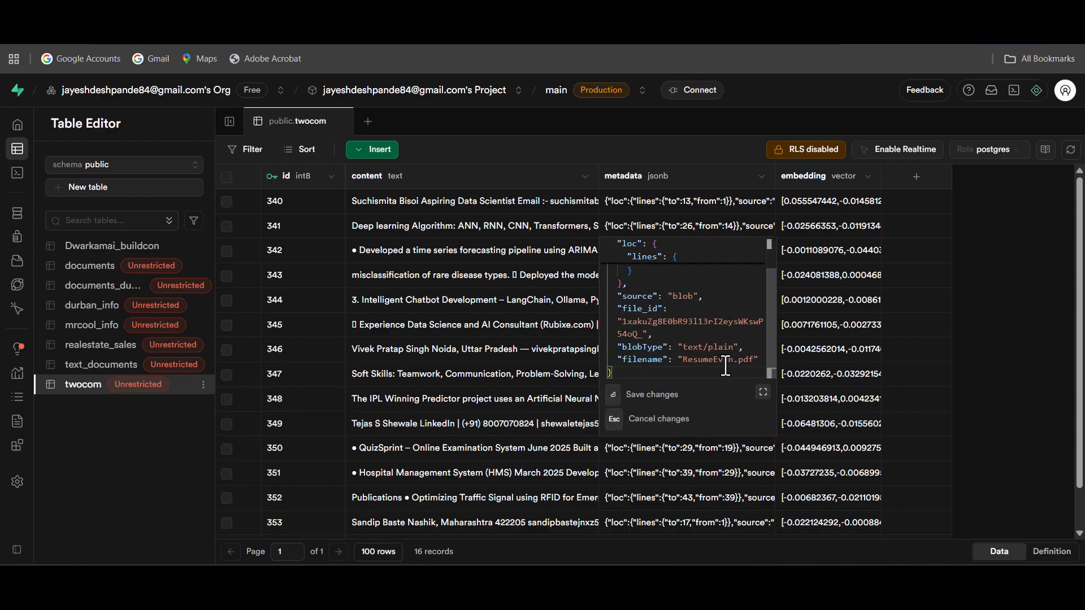
pyautogui.click(690, 495)
pyautogui.doubleClick(691, 495)
pyautogui.scroll(-1, 693, 427)
pyautogui.click(995, 362)
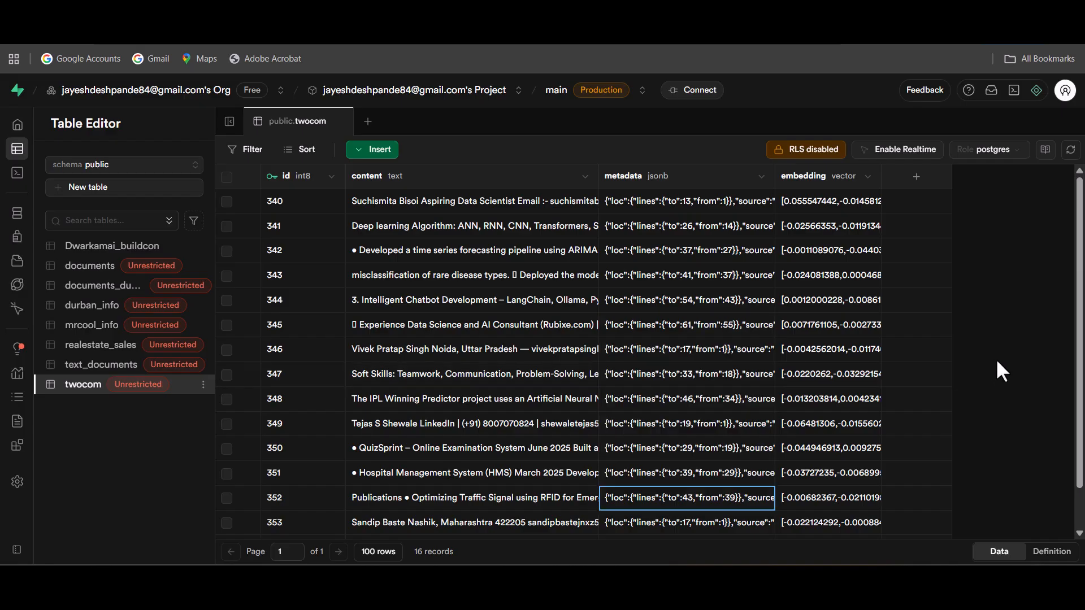
pyautogui.scroll(-1, 996, 362)
pyautogui.click(683, 529)
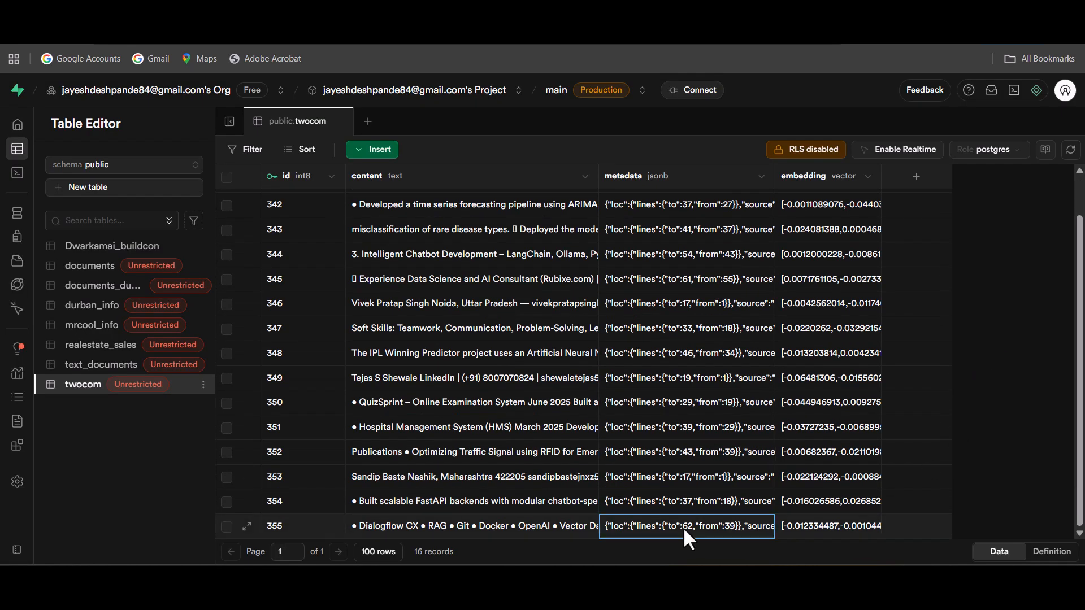
pyautogui.doubleClick(684, 528)
pyautogui.scroll(-1, 713, 443)
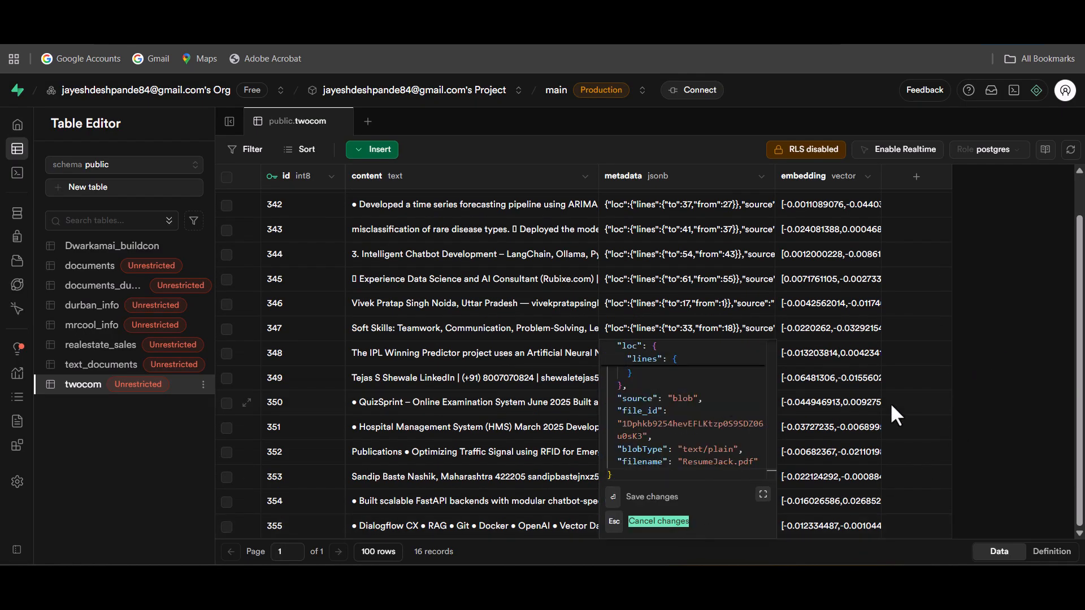
pyautogui.click(929, 402)
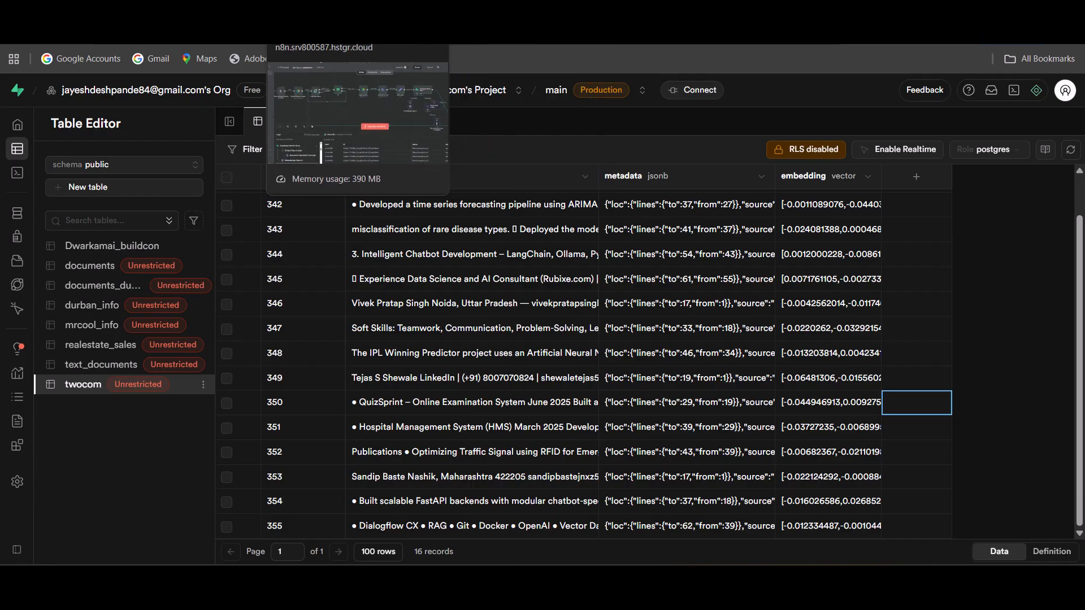
# Switch to n8n, add a Chat Trigger as the first node of My workflow 11, and shift it left on the canvas
pyautogui.click(309, 16)
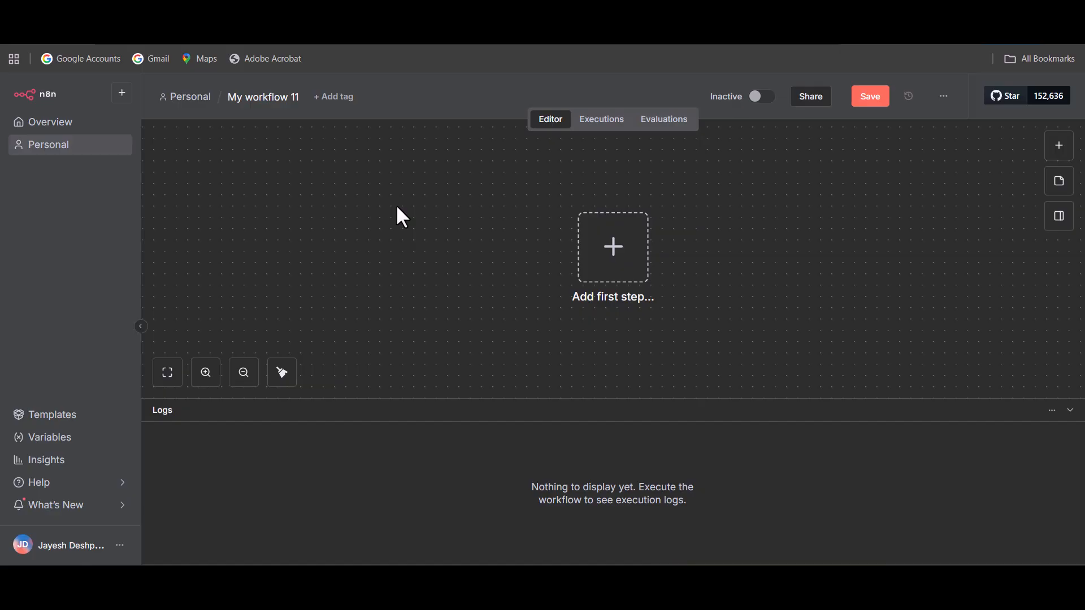
pyautogui.click(609, 277)
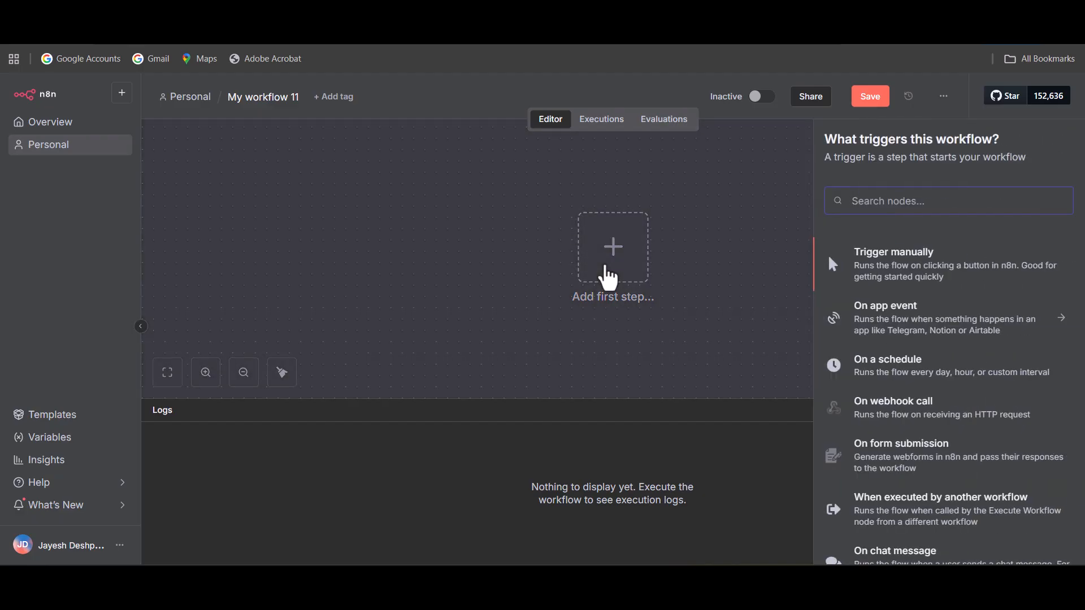
pyautogui.write('cha')
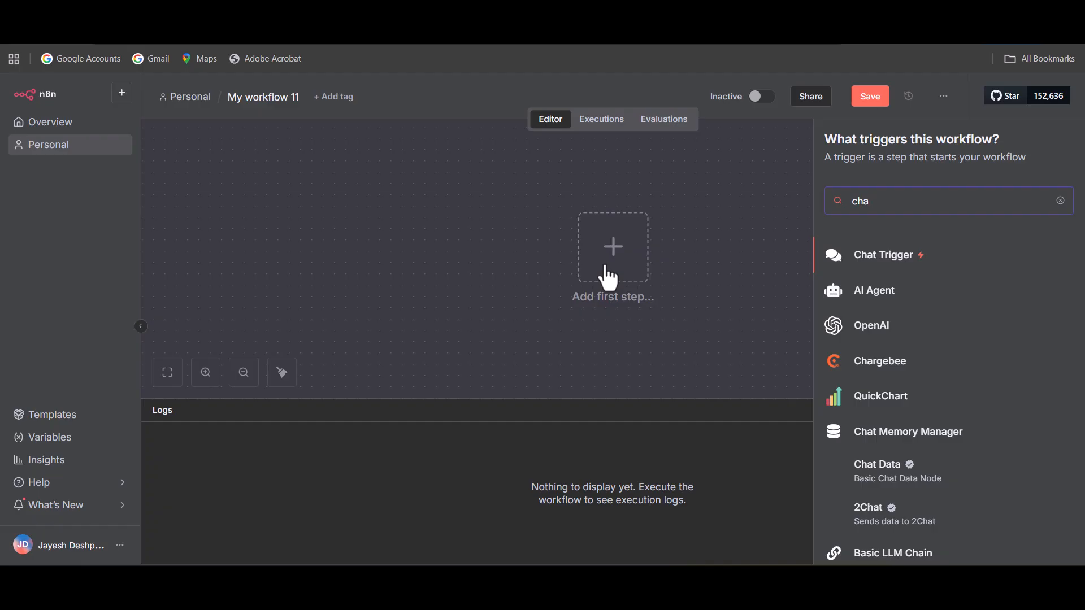
pyautogui.click(866, 255)
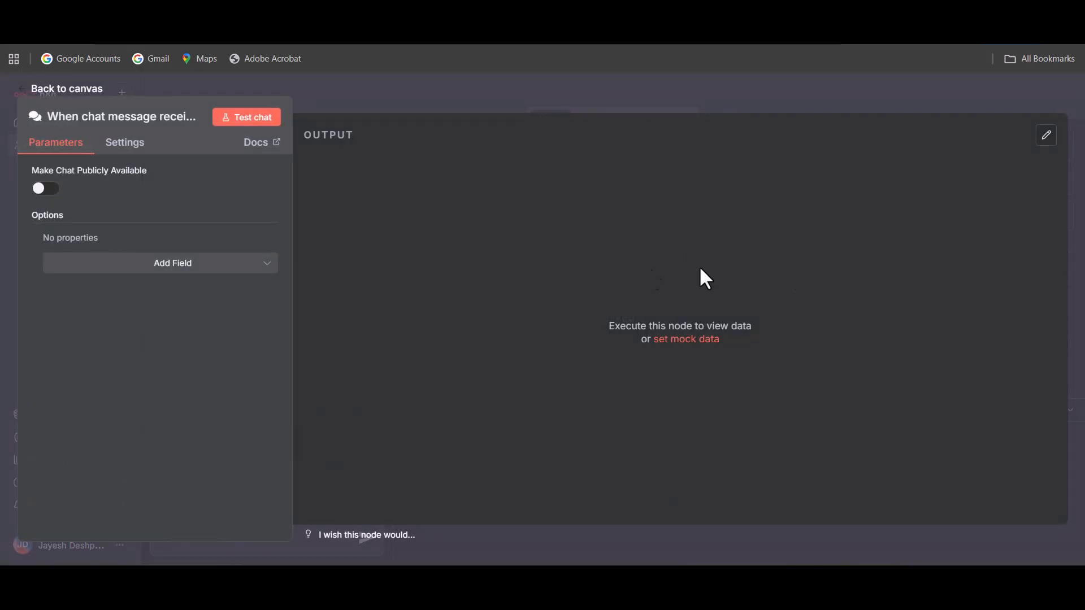
pyautogui.click(71, 90)
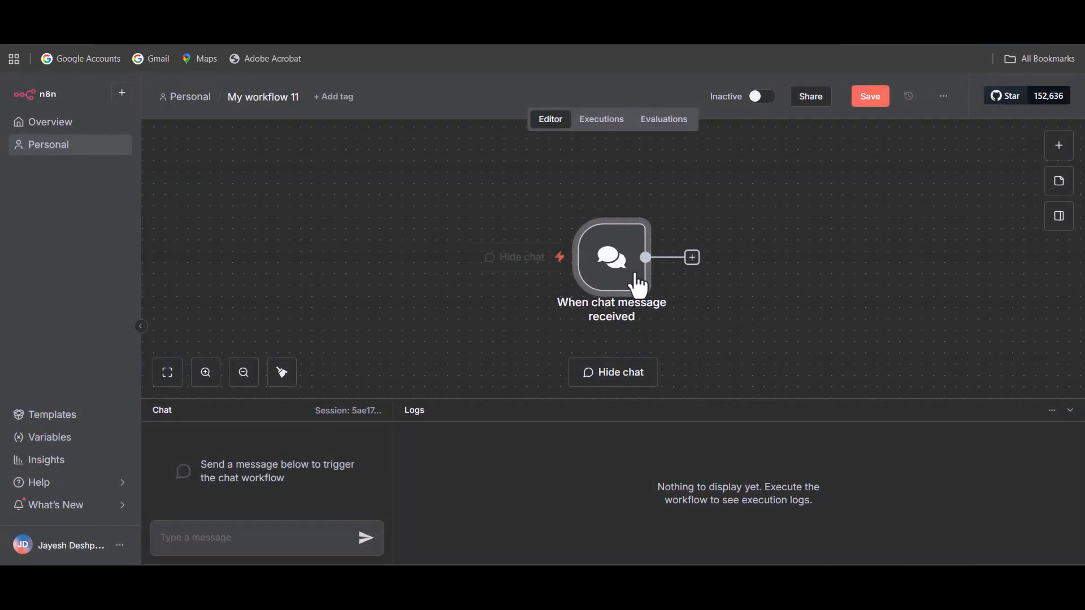
pyautogui.moveTo(578, 266); pyautogui.dragTo(455, 266)
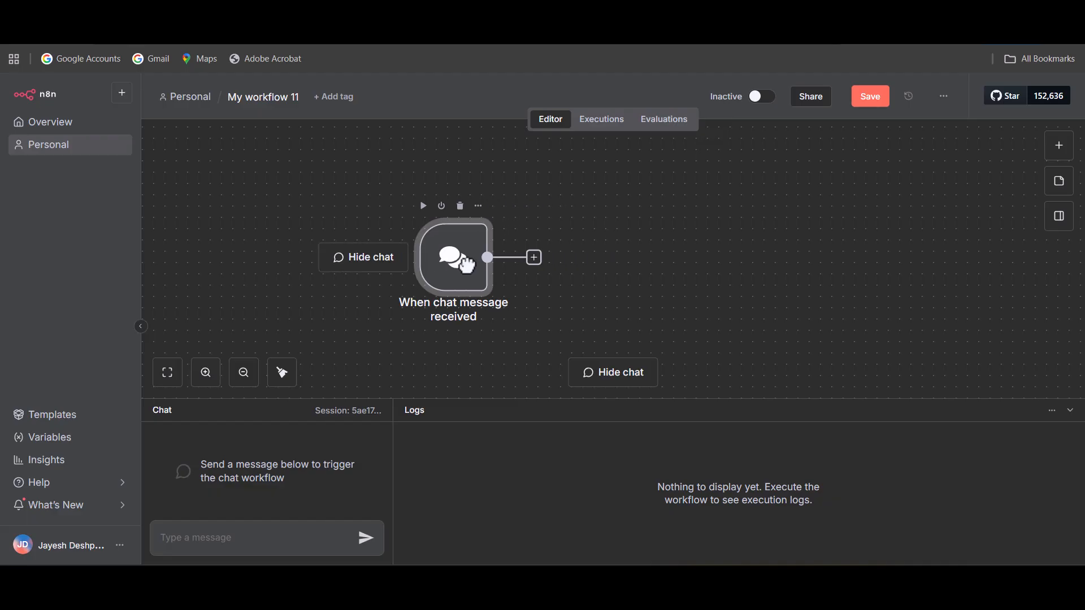
# Add an AI Agent node after the chat trigger, keep its default parameters, and return to the canvas
pyautogui.click(534, 259)
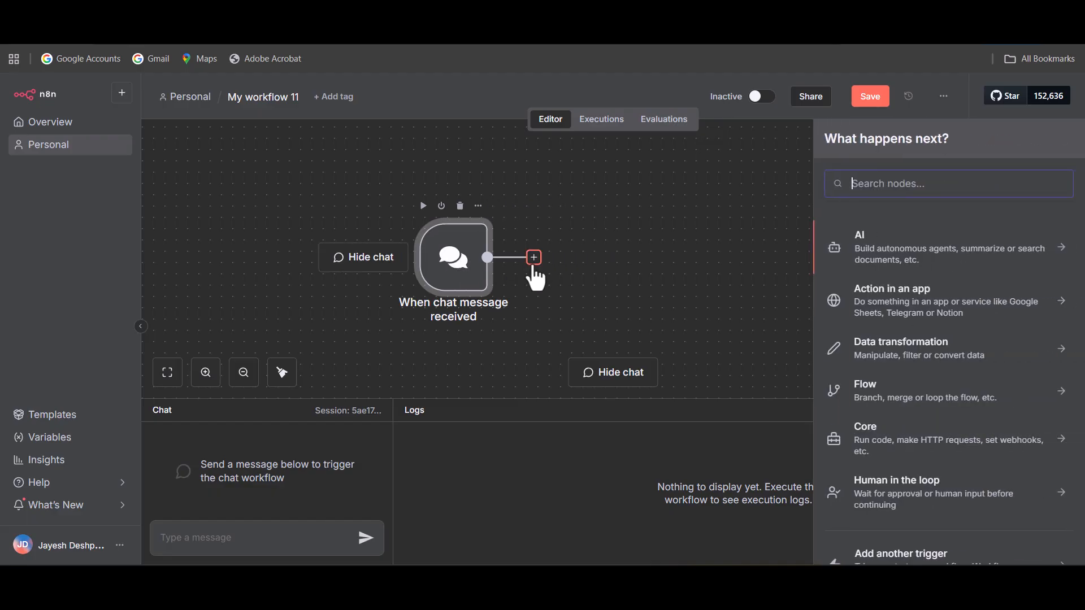
pyautogui.write('ai')
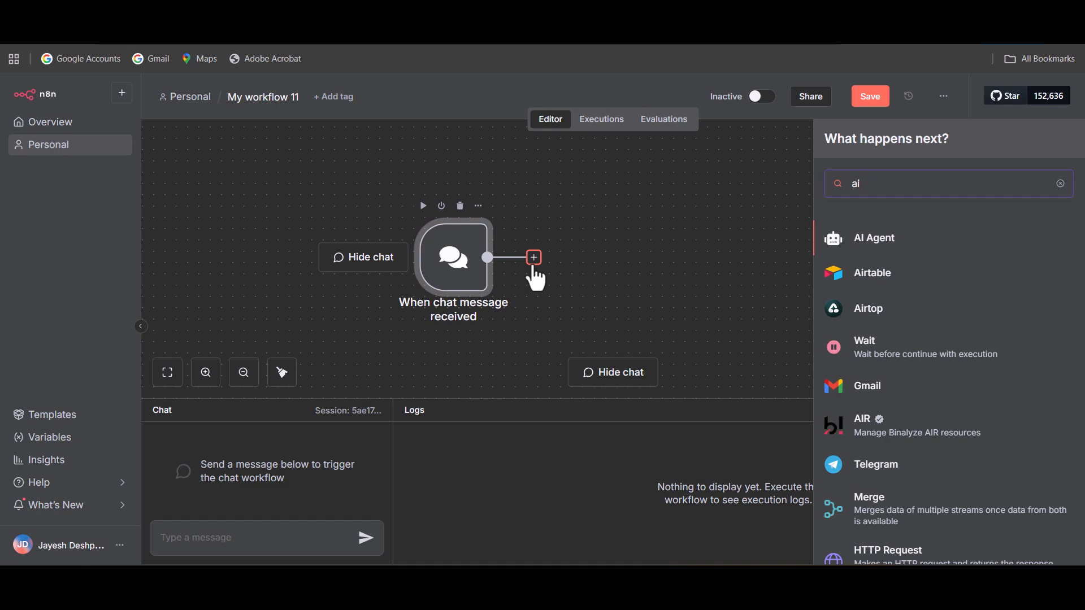
pyautogui.click(886, 249)
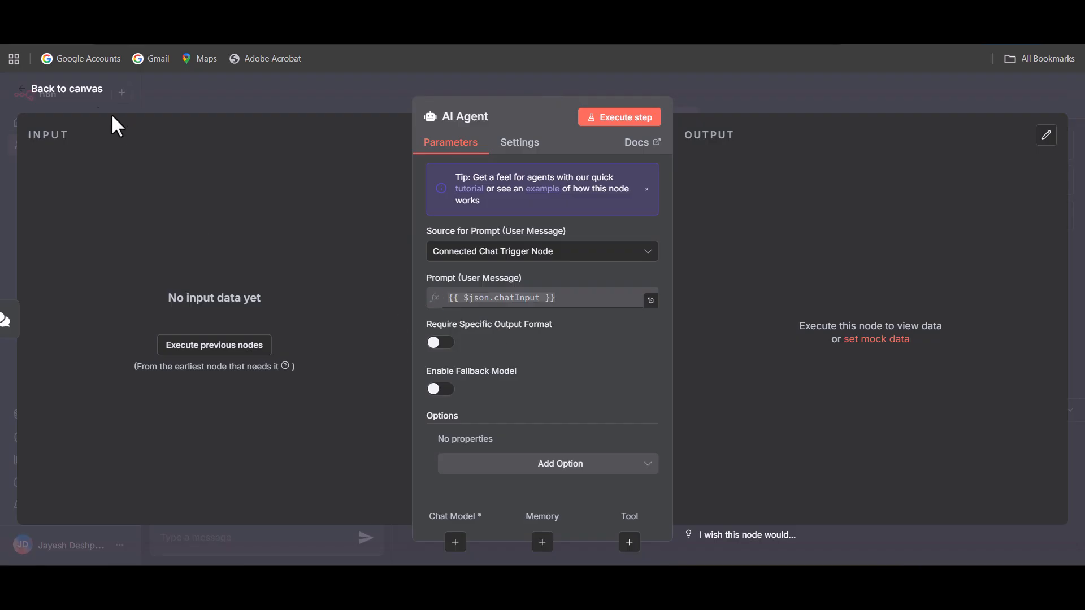
pyautogui.click(68, 90)
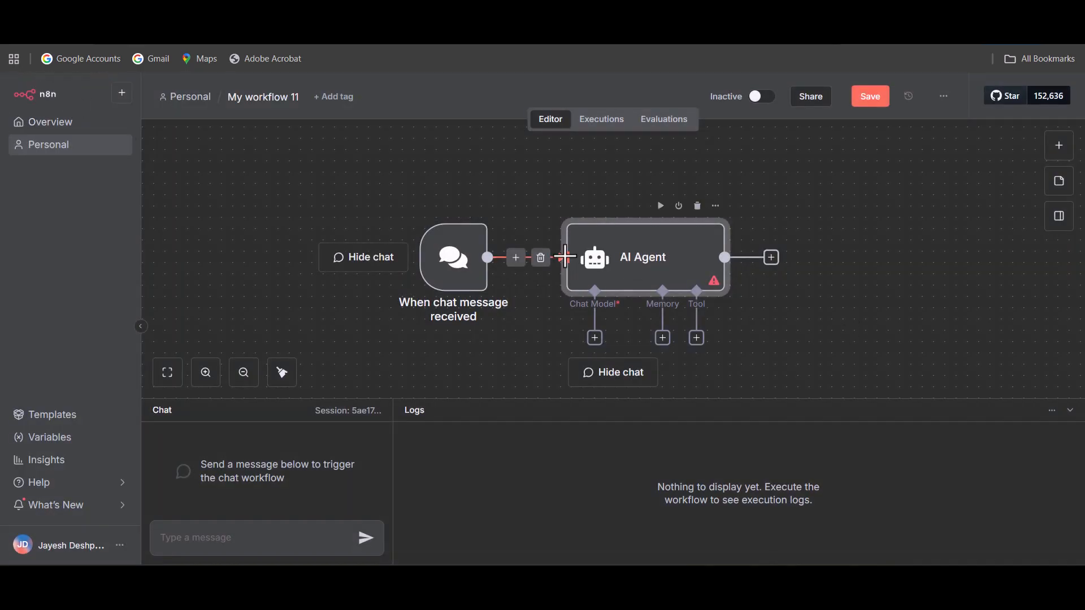
# Attach an OpenAI Chat Model to the AI Agent's Chat Model connection
pyautogui.scroll(-3, 579, 254)
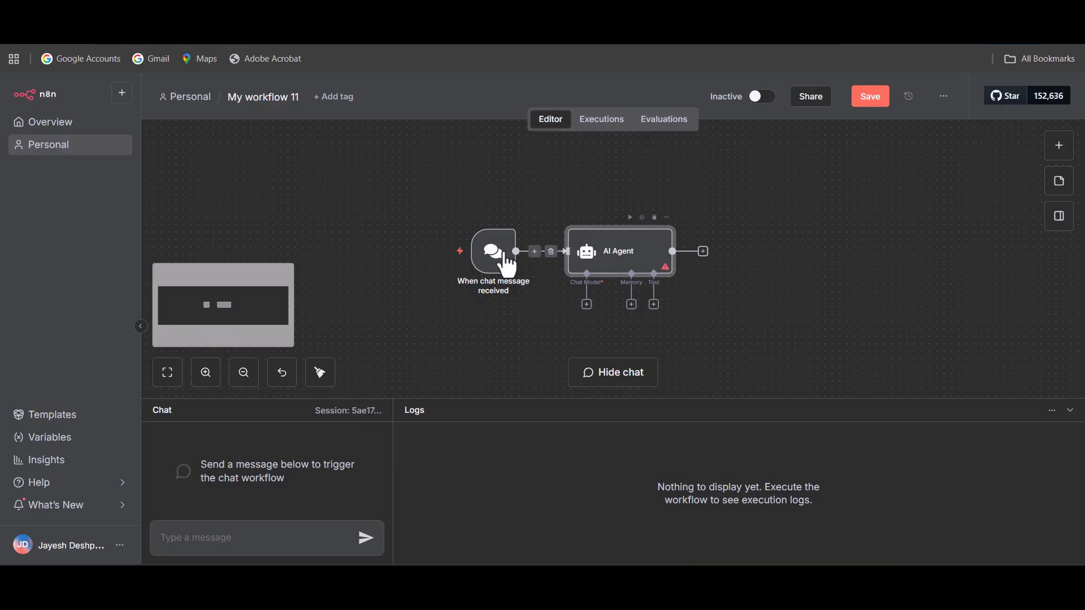
pyautogui.click(587, 305)
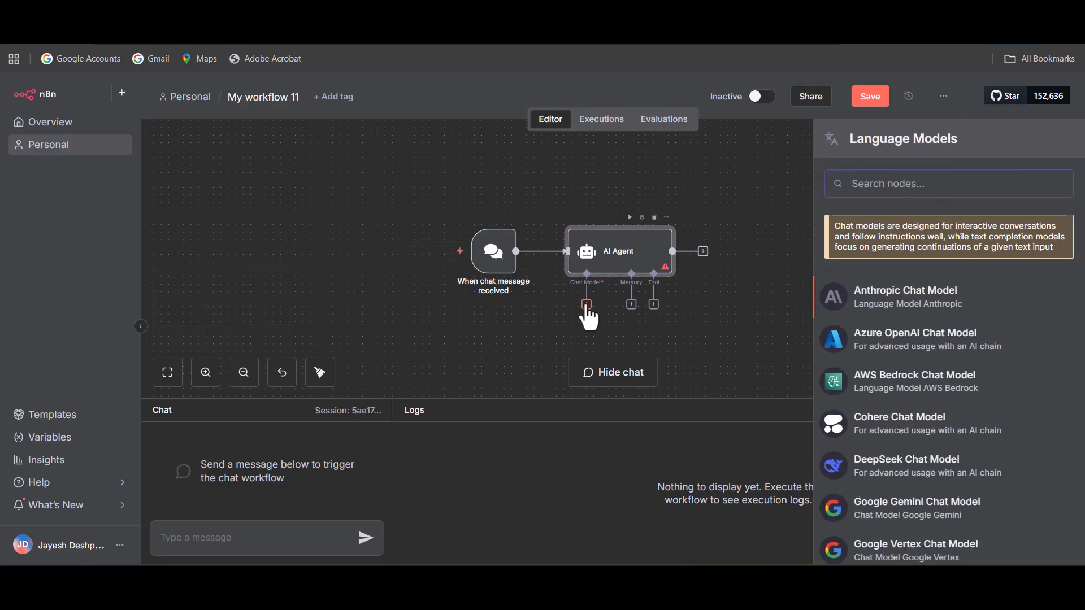
pyautogui.write('c')
pyautogui.press('BackSpace')
pyautogui.write('open')
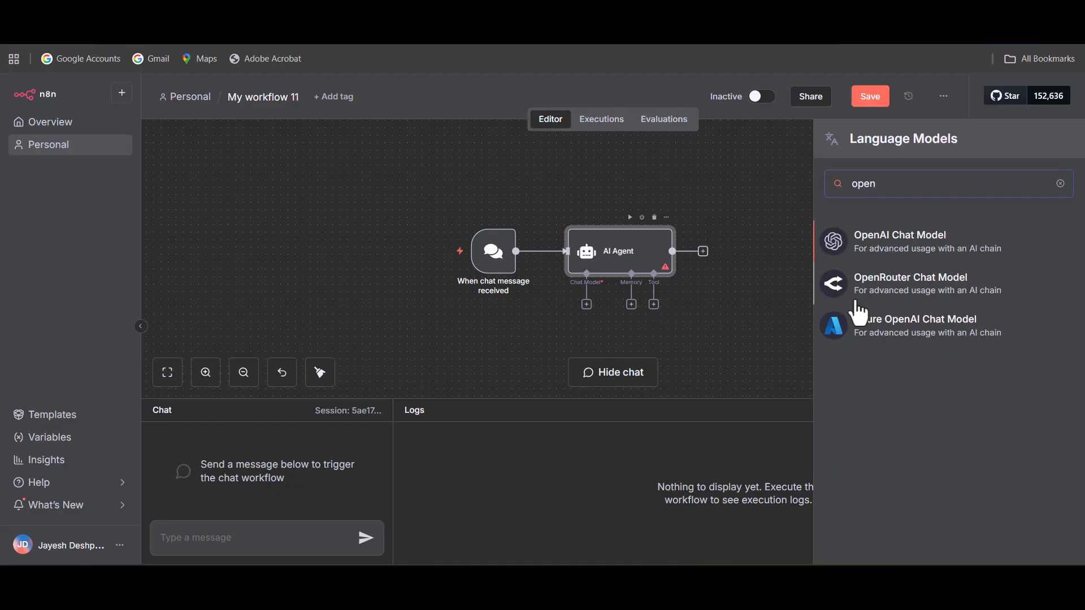
pyautogui.click(963, 255)
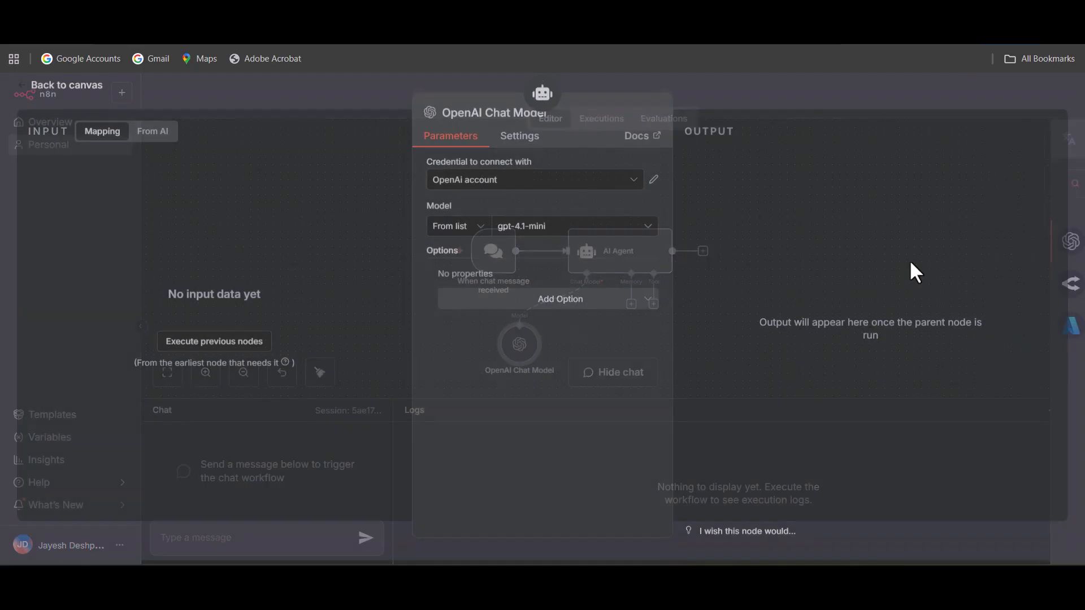
# Set the OpenAI Chat Model's model to gpt-4.1-2025-04-14
pyautogui.click(581, 238)
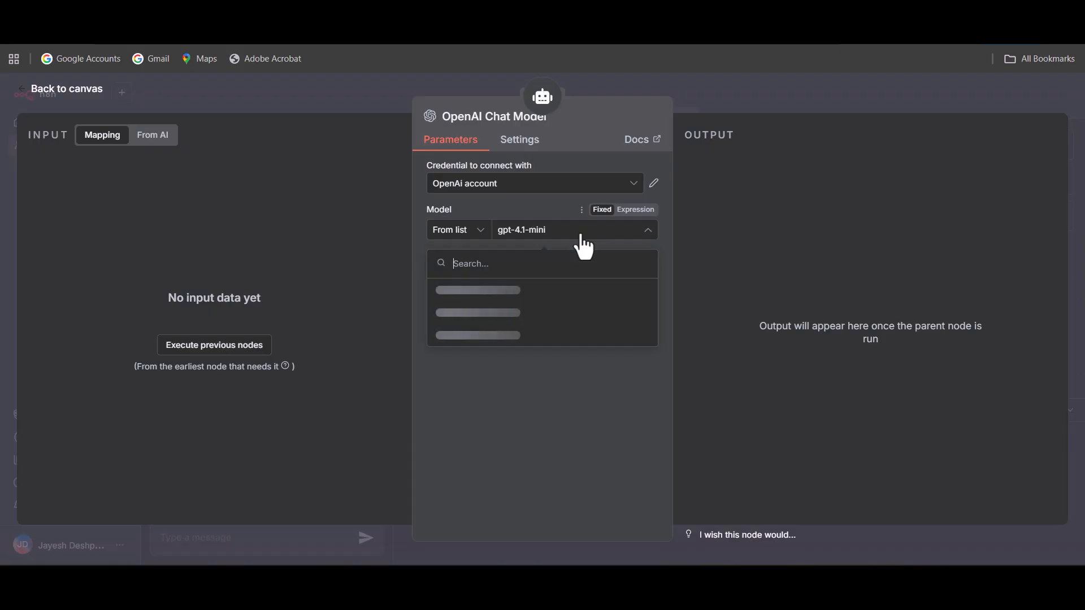
pyautogui.scroll(-6, 571, 323)
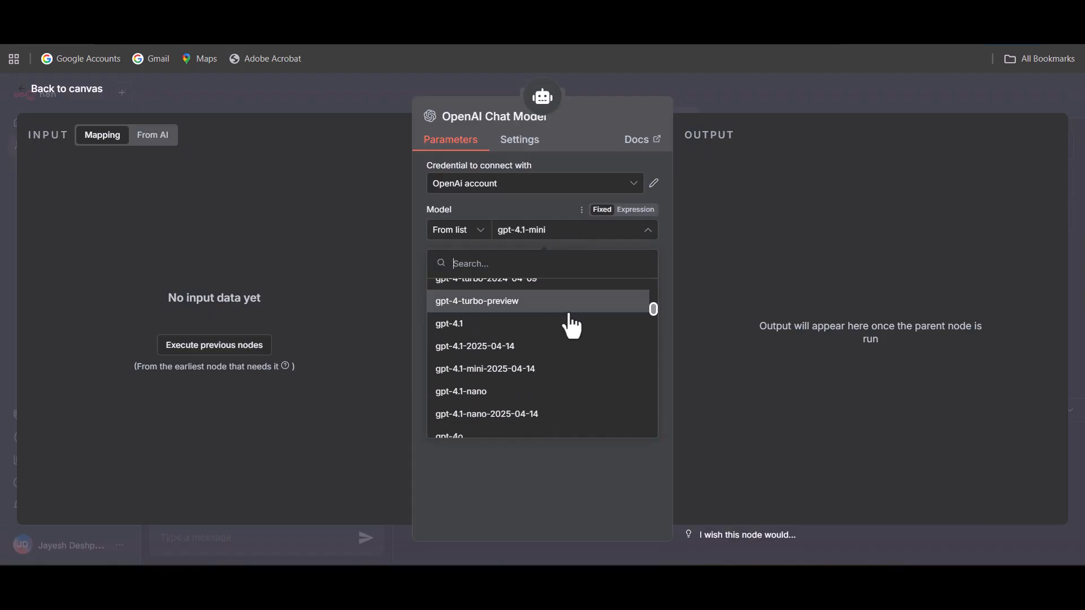
pyautogui.click(572, 356)
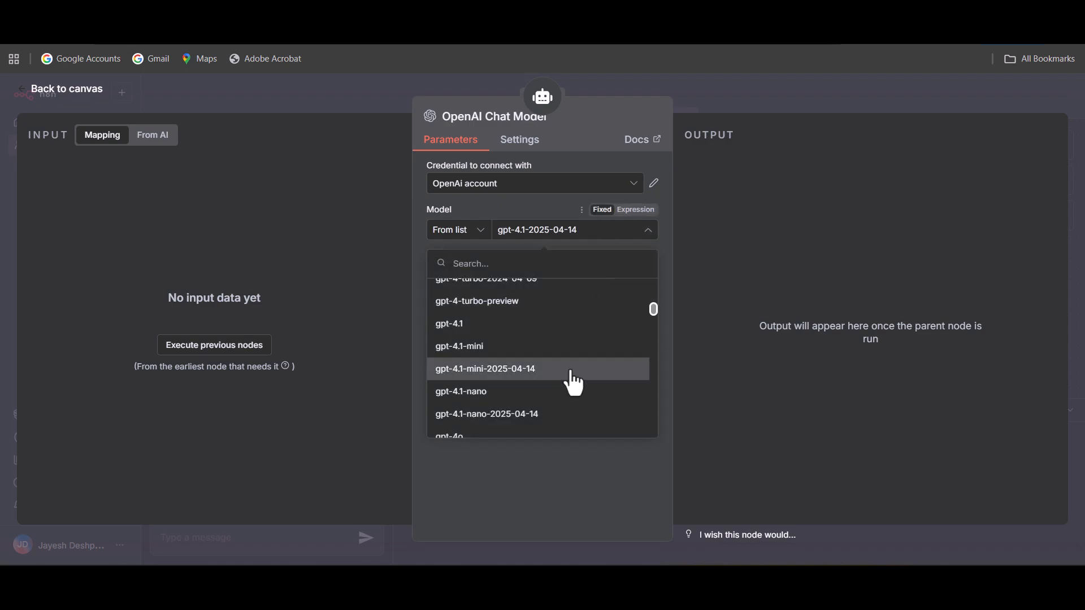
# Switch the OpenAI Chat Model to gpt-4.1-mini-2025-04-14 and attach a Supabase Vector Store to the AI Agent's Tool connection
pyautogui.click(566, 369)
pyautogui.click(77, 90)
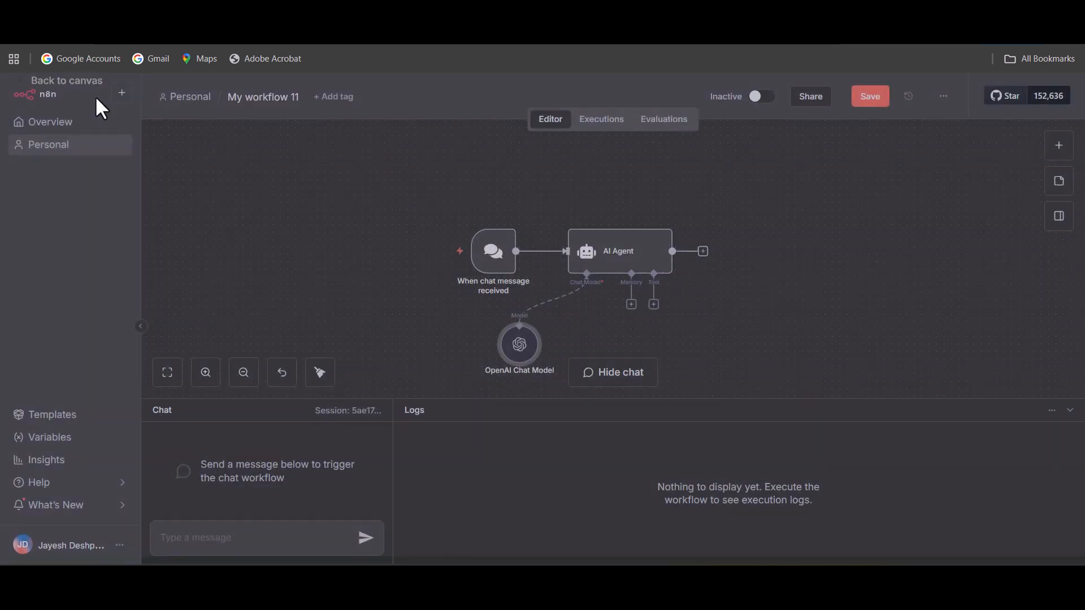
pyautogui.click(655, 307)
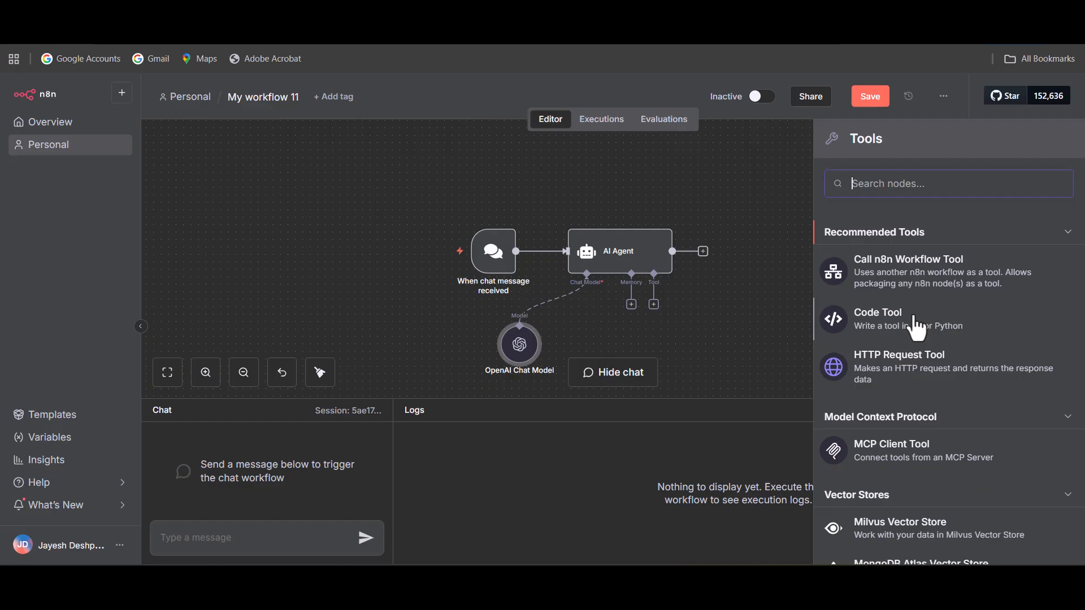
pyautogui.write('sup')
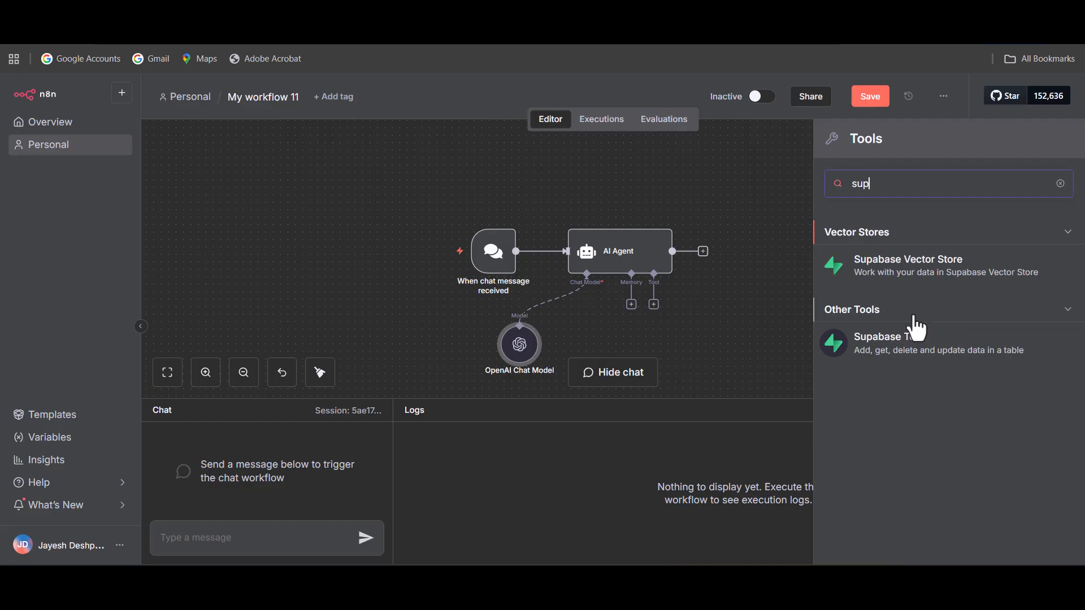
pyautogui.click(971, 280)
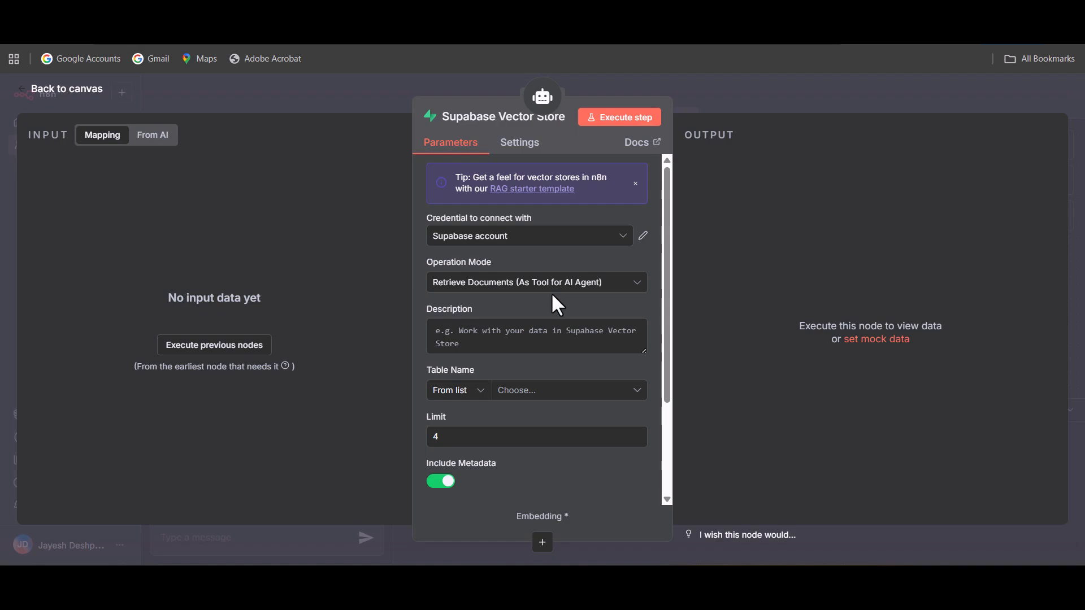
# Describe the Supabase Vector Store tool as "Retrieve the correct answers from db" and choose twocom as its table
pyautogui.click(562, 332)
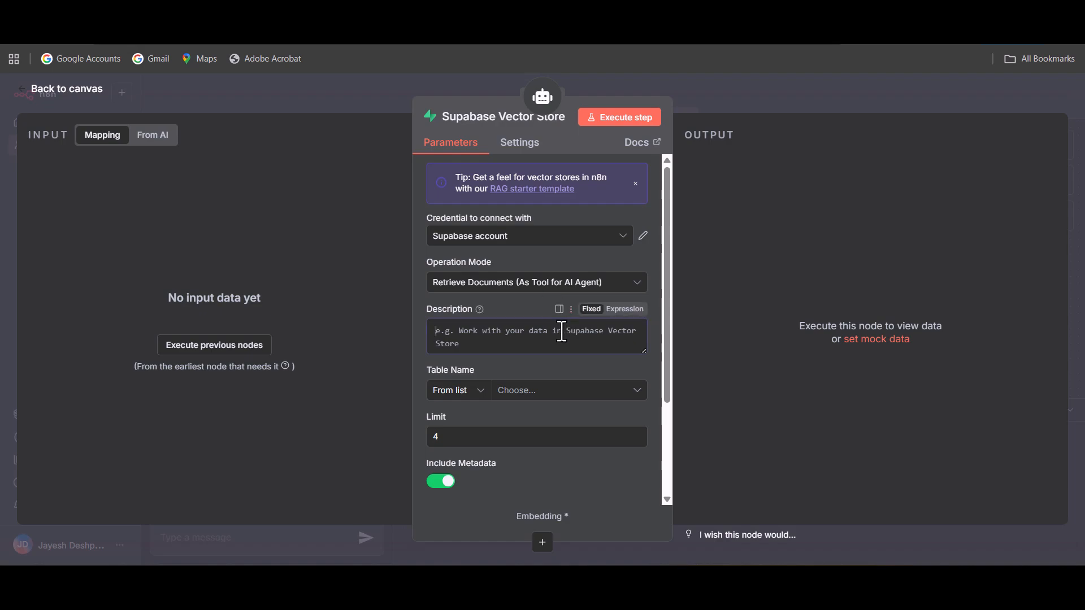
pyautogui.write('Retrieve the correc')
pyautogui.write('t ')
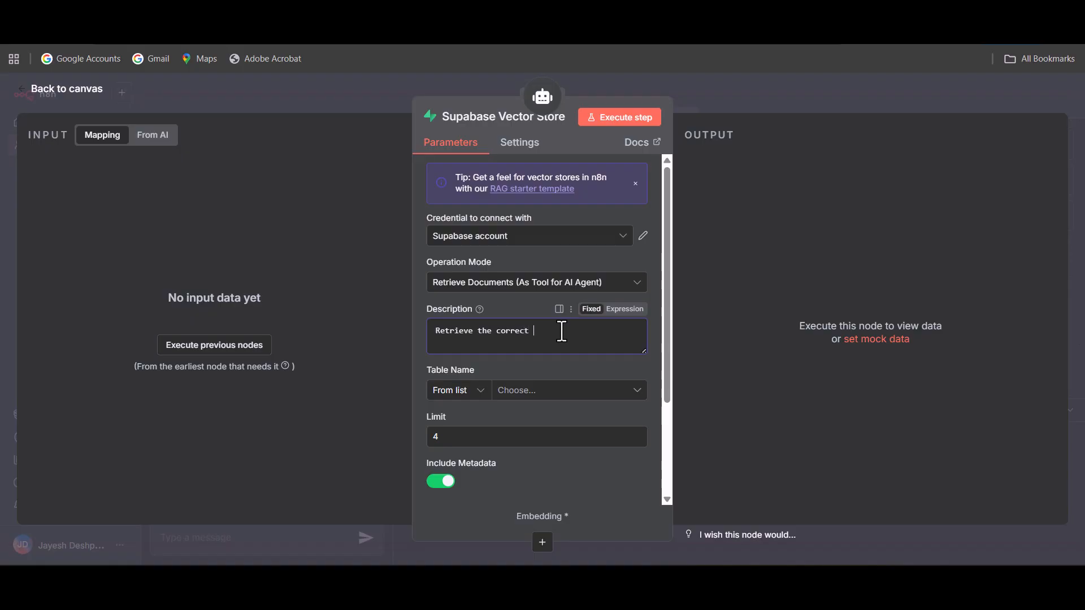
pyautogui.write('answers from db')
pyautogui.click(560, 389)
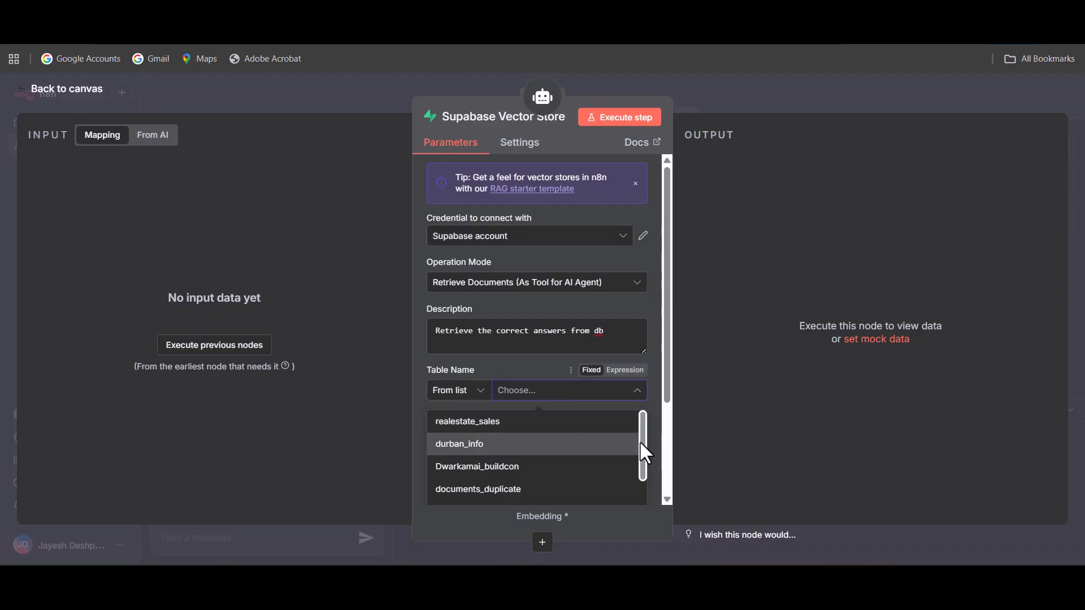
pyautogui.moveTo(642, 440); pyautogui.dragTo(642, 483)
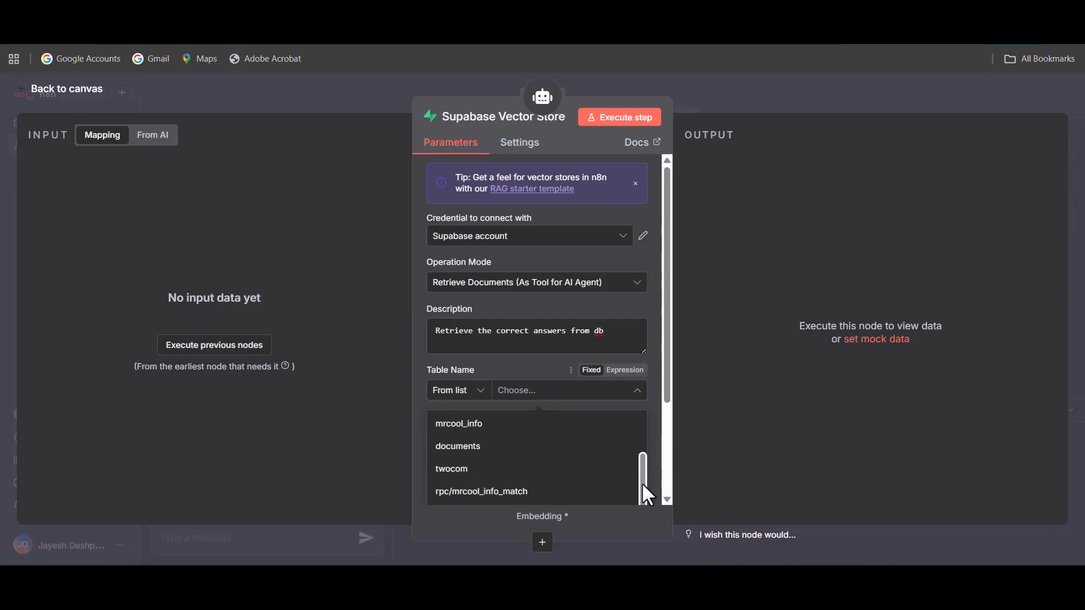
pyautogui.click(520, 470)
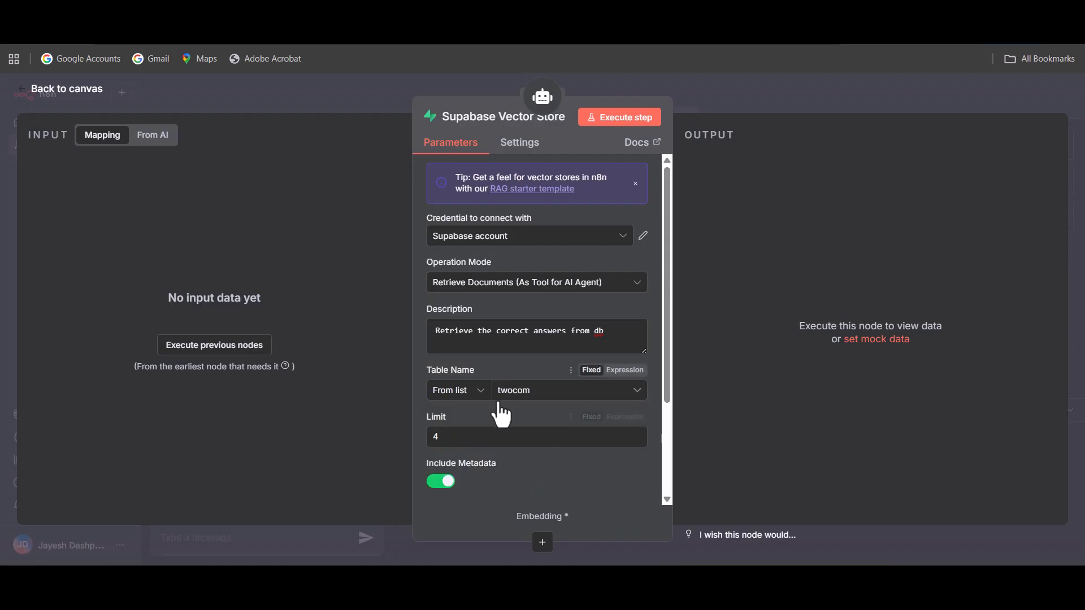
# Set the Supabase Vector Store's limit to 2 and add a Query Name option
pyautogui.scroll(-3, 530, 407)
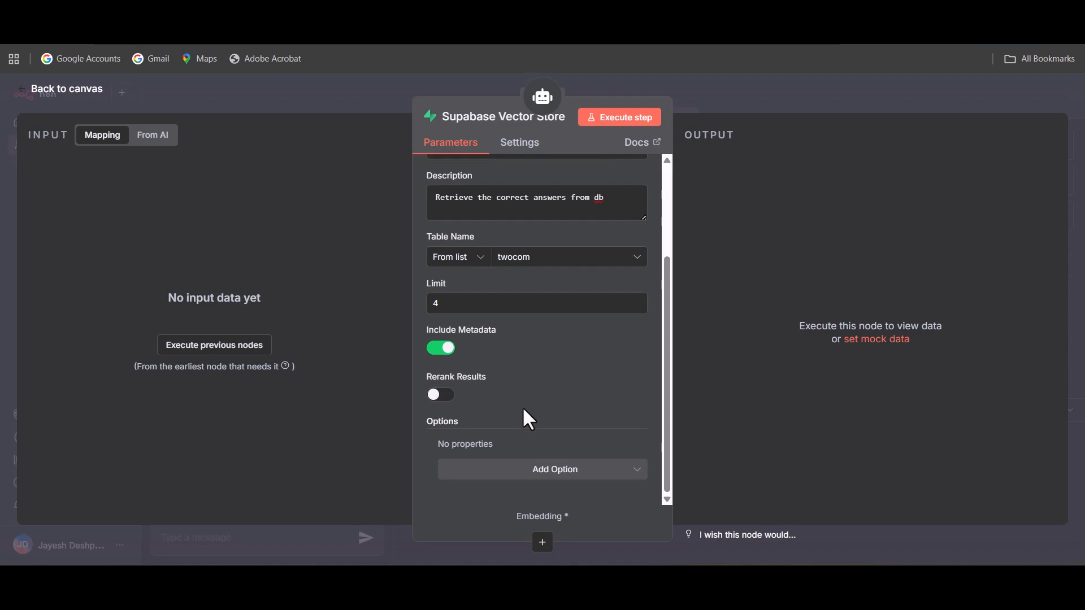
pyautogui.scroll(2, 509, 399)
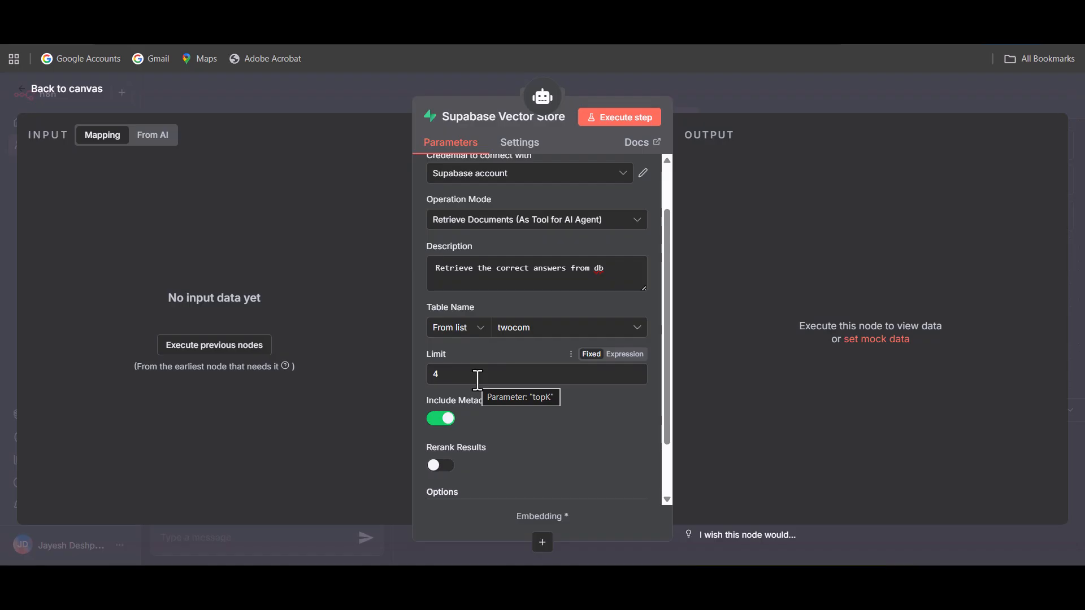
pyautogui.click(478, 374)
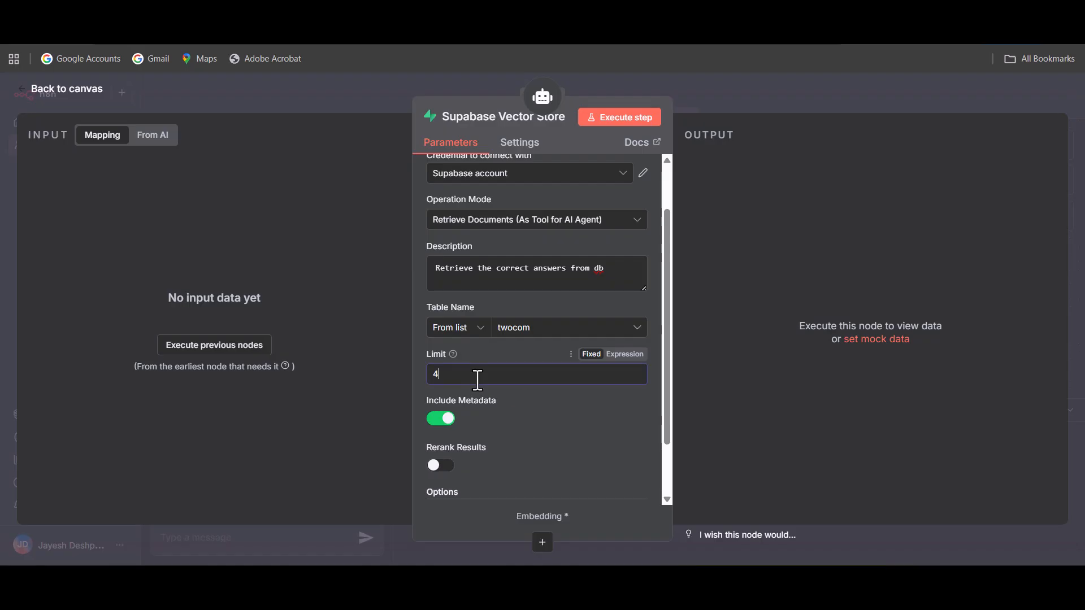
pyautogui.press('BackSpace')
pyautogui.write('2')
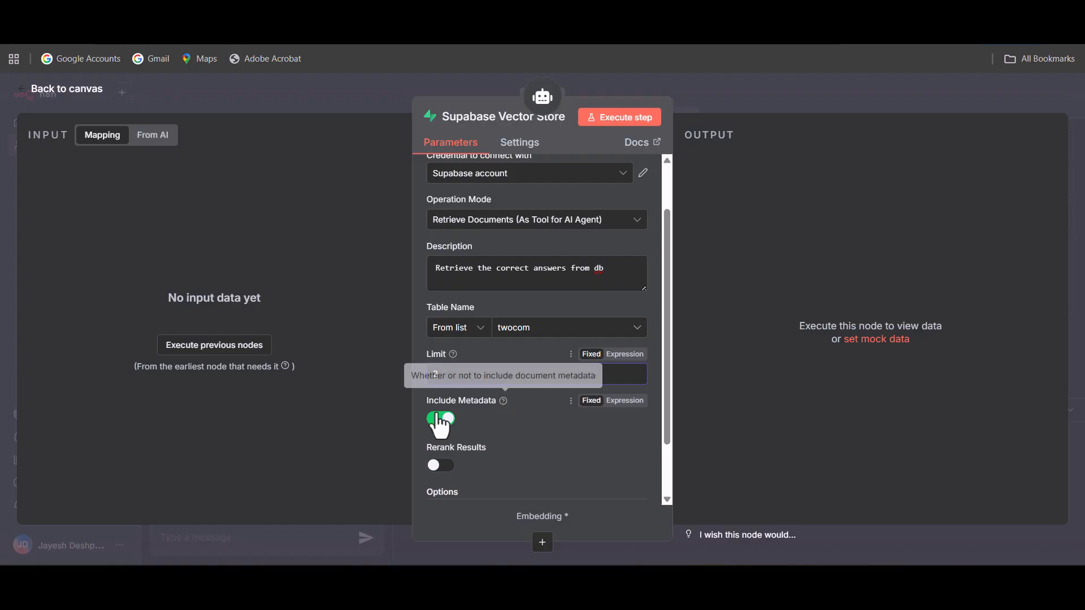
pyautogui.scroll(-2, 537, 433)
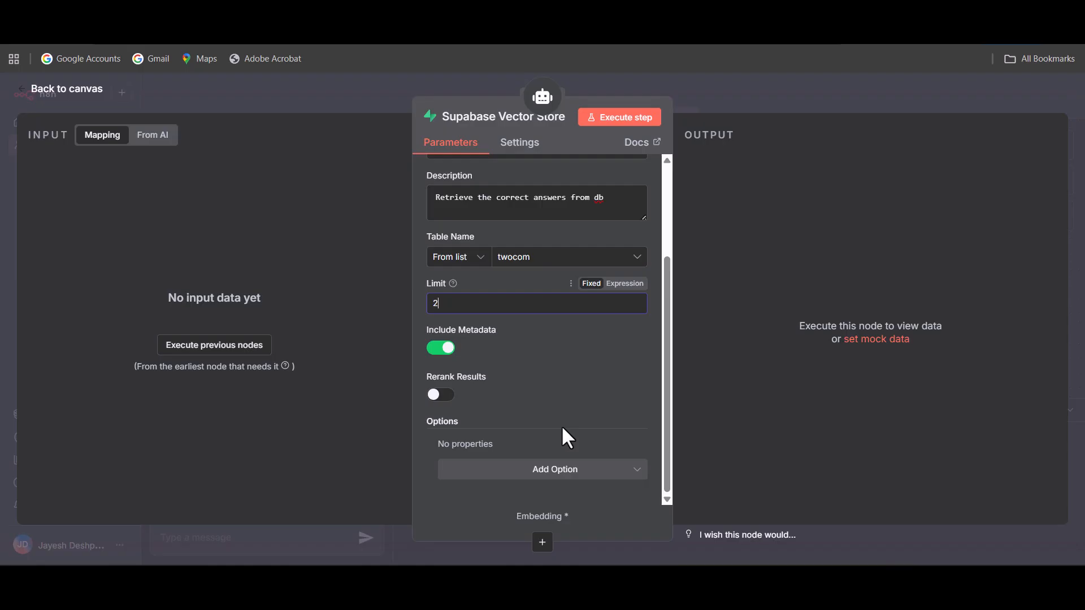
pyautogui.click(578, 472)
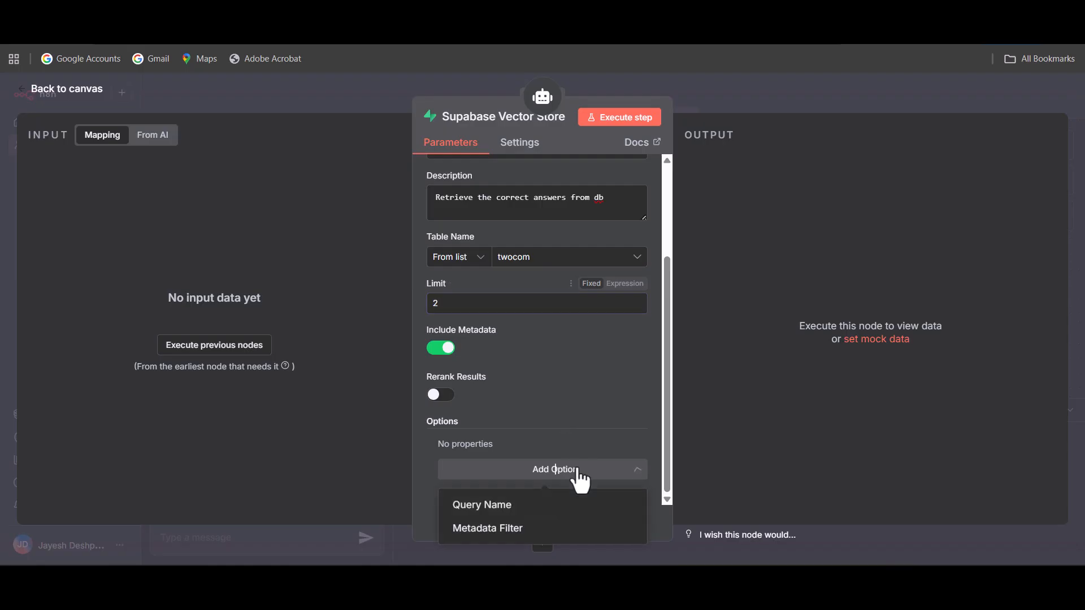
pyautogui.click(557, 509)
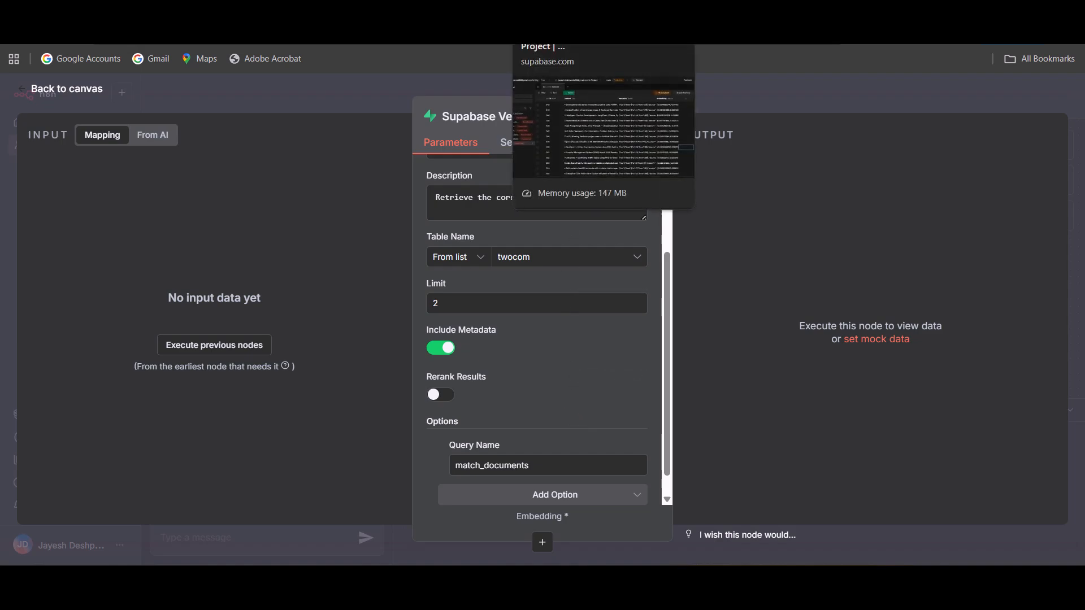
# Copy the function name twocom_info_match_document from the Supabase SQL Editor into the n8n vector store's Query Name
pyautogui.click(559, 13)
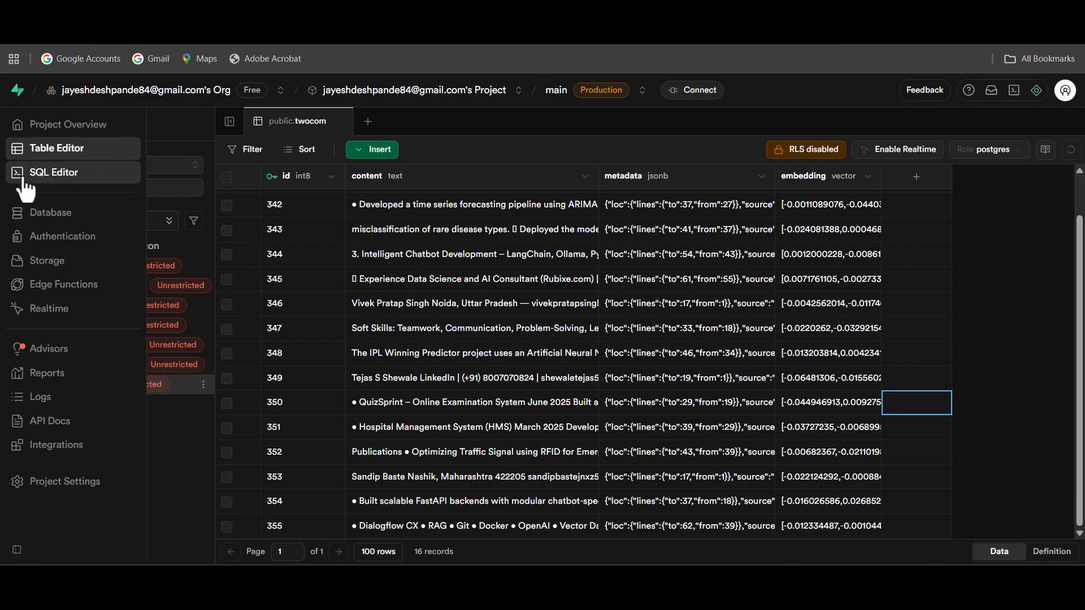
pyautogui.click(56, 174)
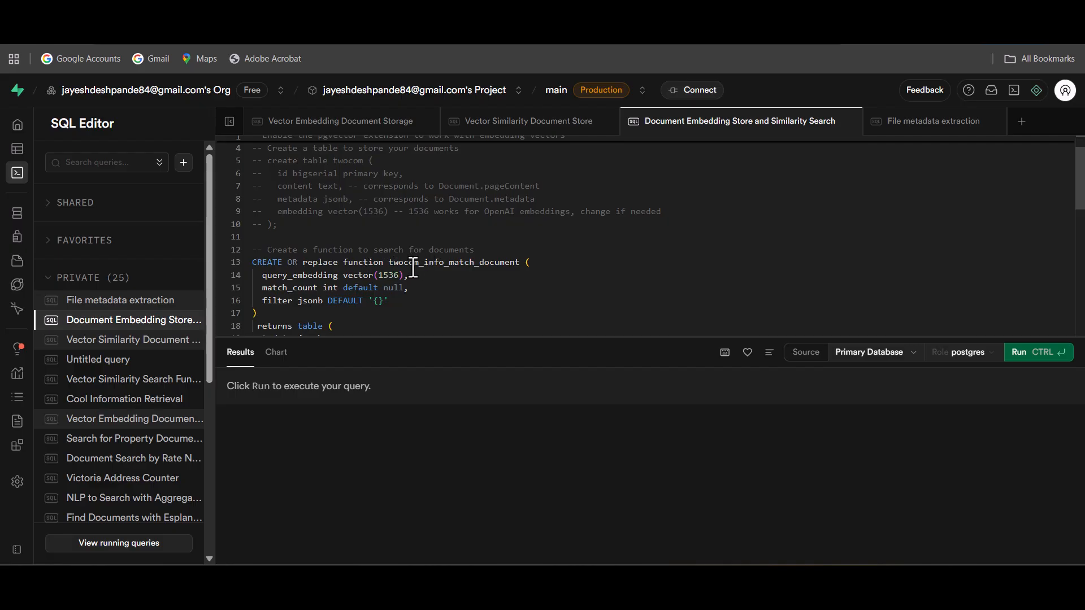
pyautogui.doubleClick(394, 266)
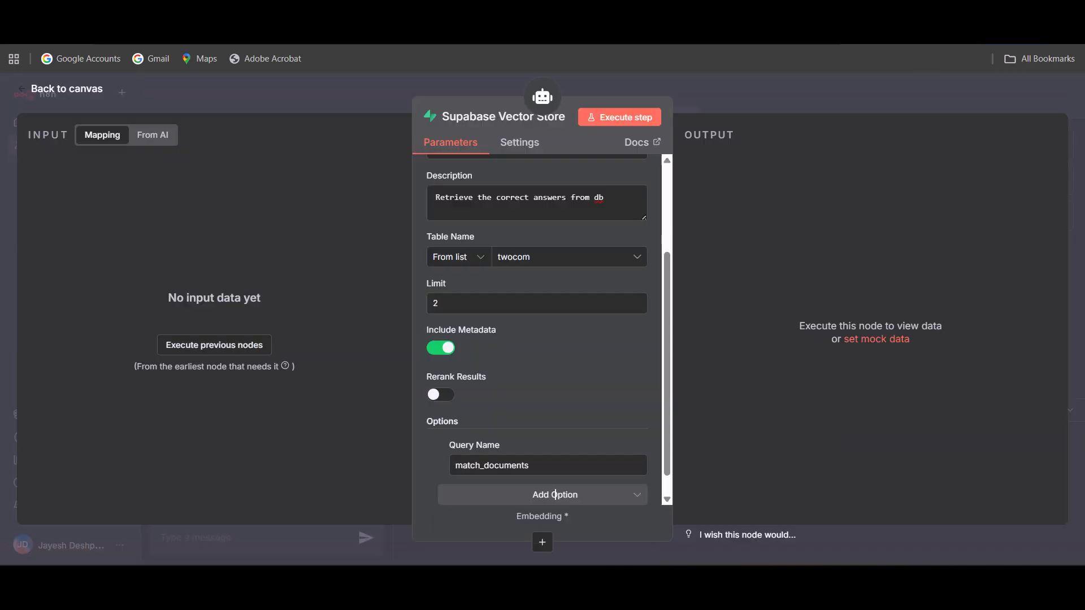
pyautogui.click(555, 495)
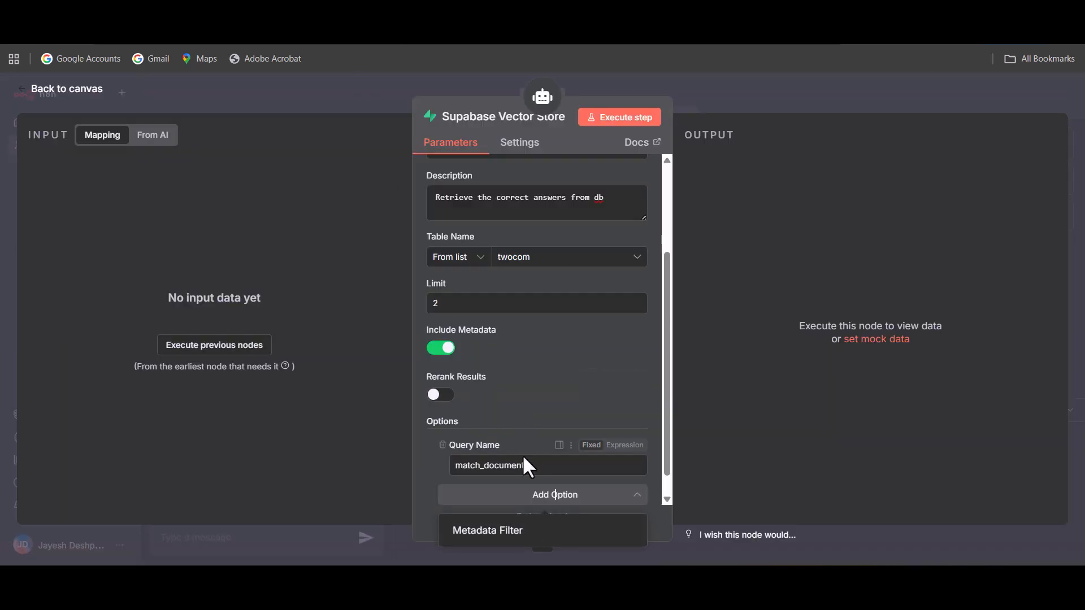
pyautogui.moveTo(522, 470); pyautogui.dragTo(344, 476)
pyautogui.write('twocom_info_match_document')
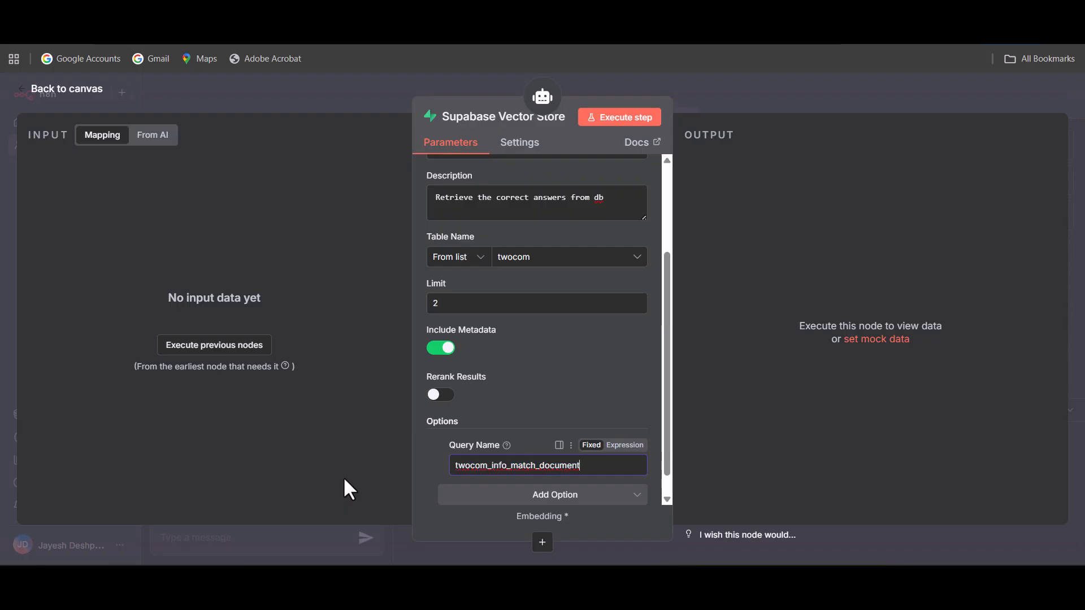
pyautogui.click(736, 295)
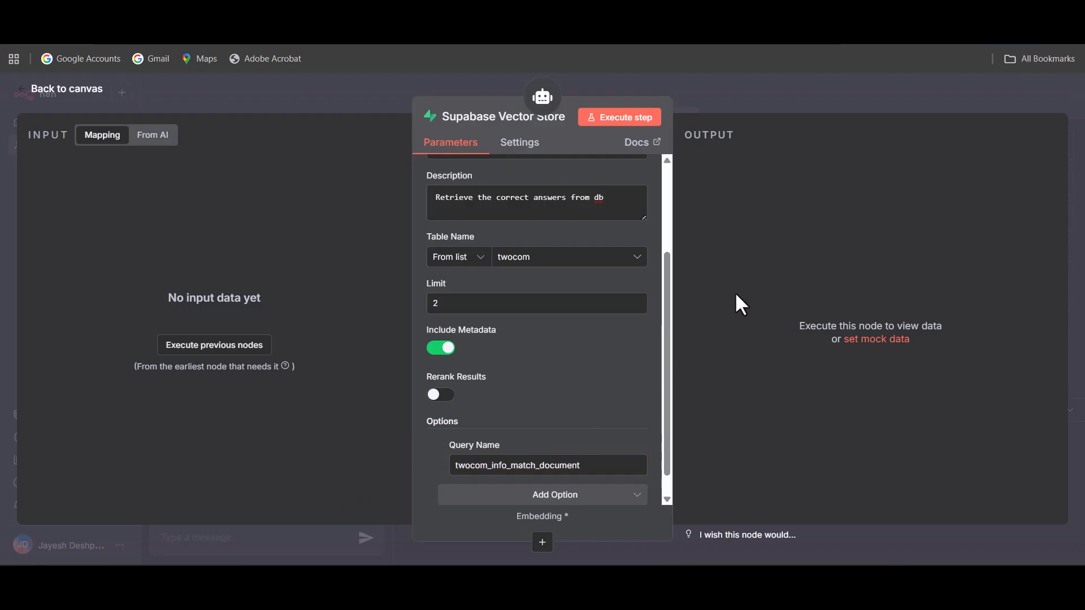
# Return to the canvas and move the Supabase Vector Store node below the AI Agent, slightly to its right
pyautogui.click(81, 96)
pyautogui.scroll(-2, 734, 308)
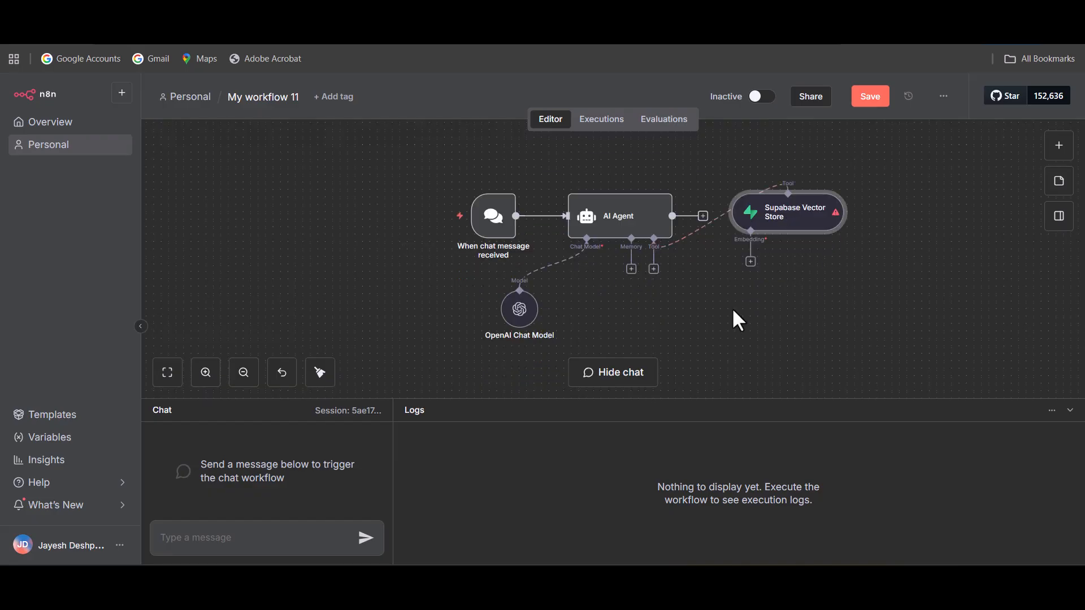
pyautogui.scroll(-1, 733, 311)
pyautogui.moveTo(773, 189); pyautogui.dragTo(692, 300)
pyautogui.scroll(-1, 700, 334)
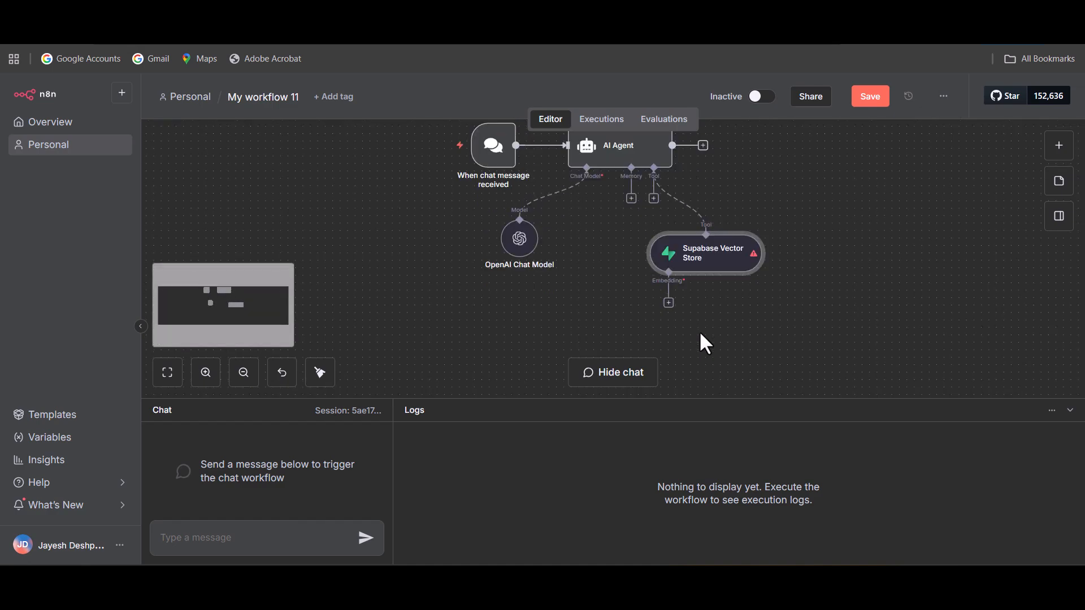
# Attach an Embeddings OpenAI node to the Supabase Vector Store's Embedding connection, keeping the text-embedding-3-small model
pyautogui.click(668, 303)
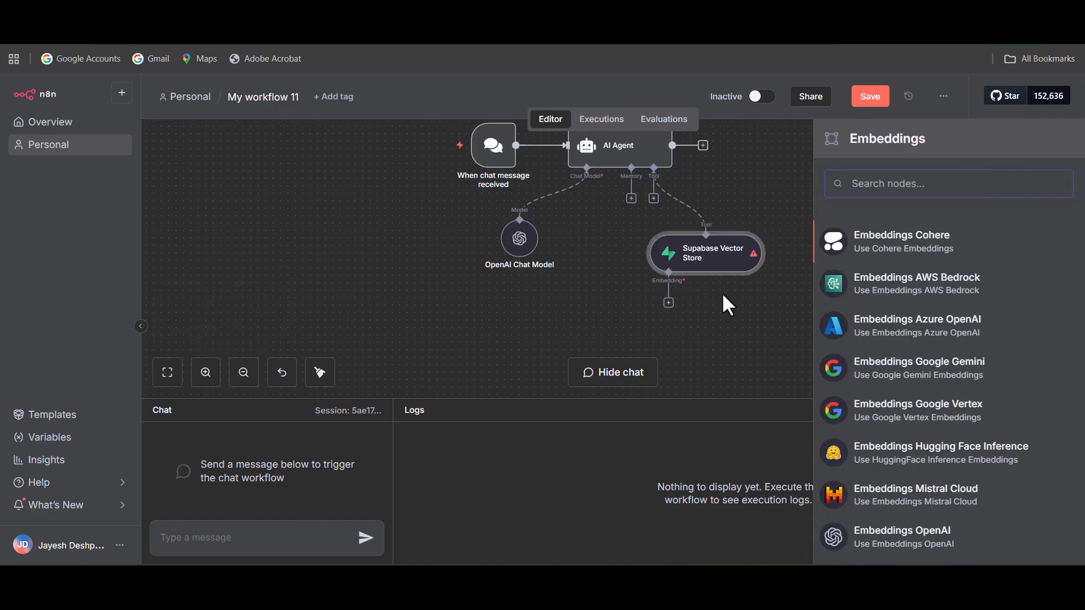
pyautogui.write('open')
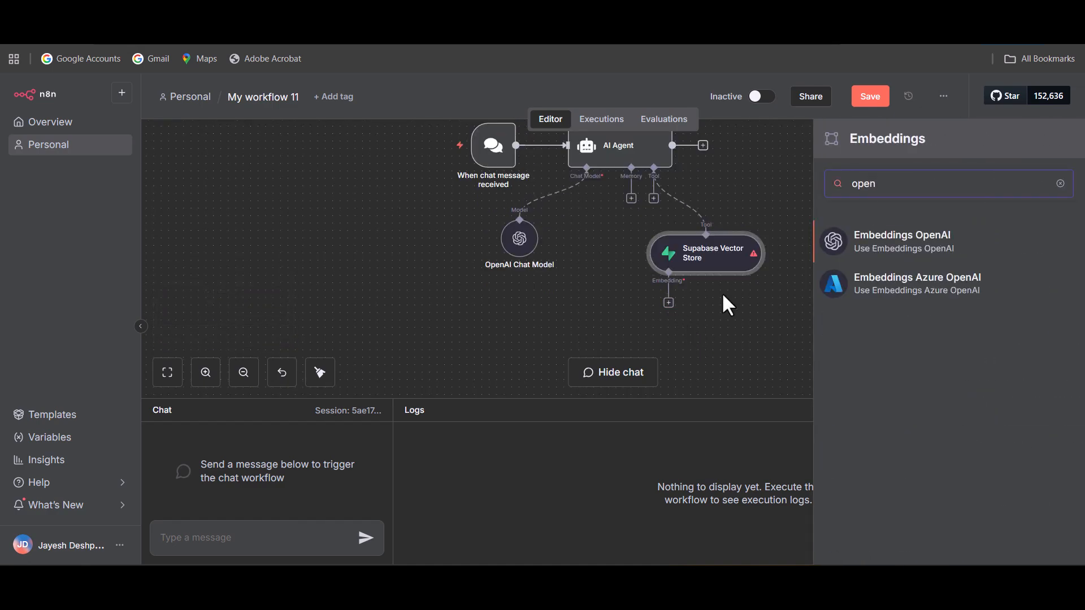
pyautogui.click(860, 242)
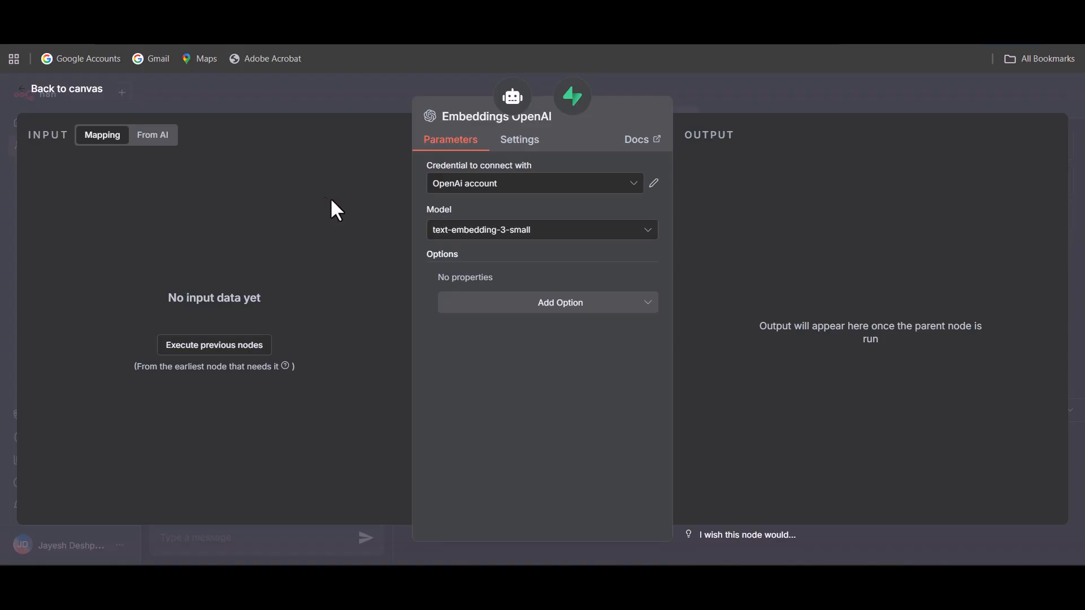
pyautogui.click(34, 90)
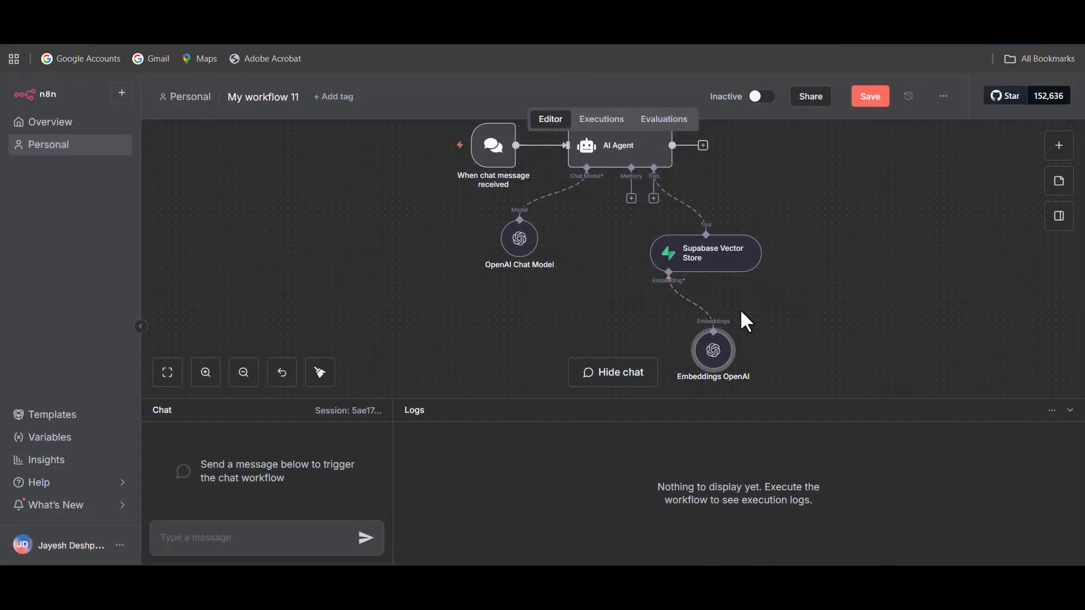
# Save the workflow and test it with the chat message "python developer with aws"
pyautogui.scroll(2, 724, 269)
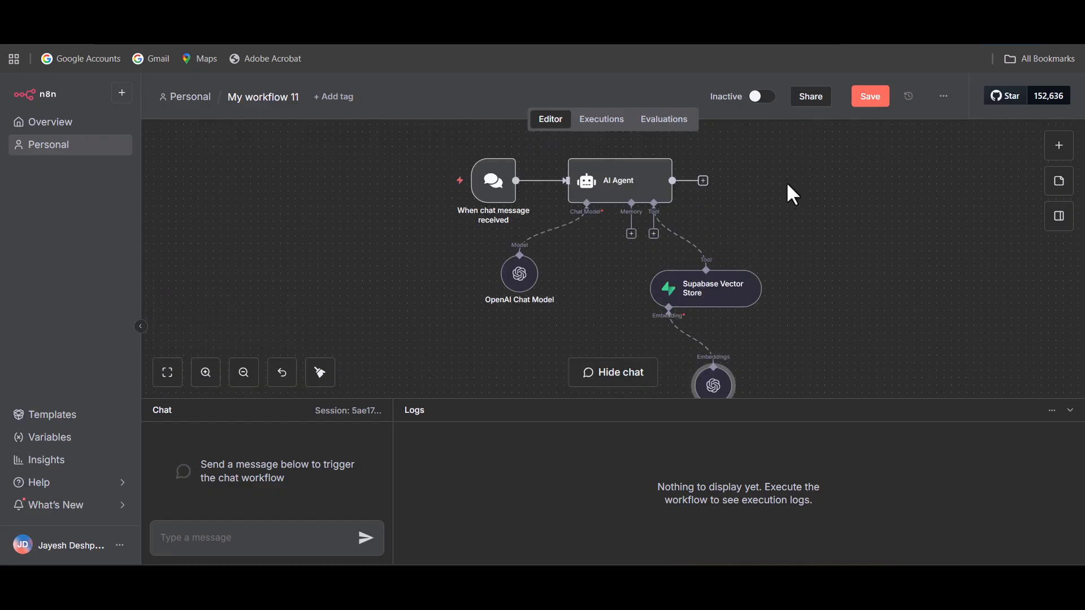
pyautogui.click(874, 105)
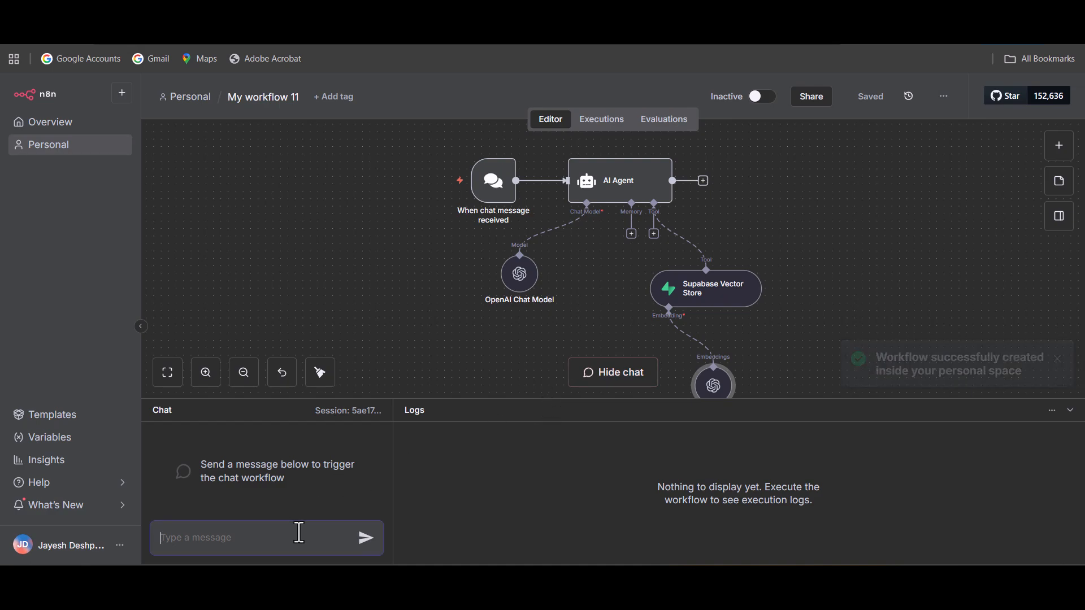
pyautogui.write('python developer with ')
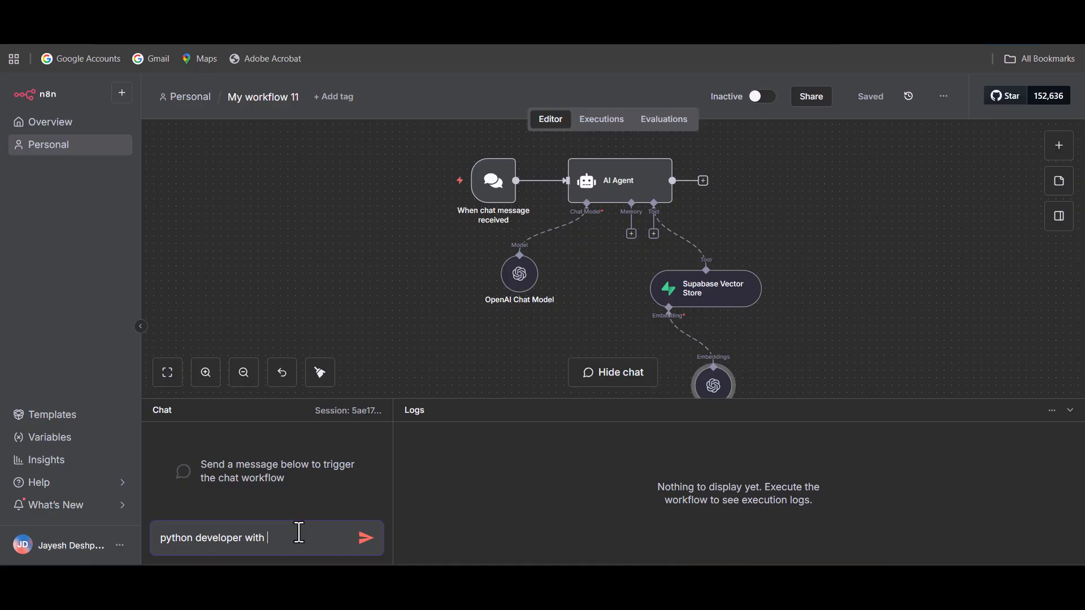
pyautogui.write('aws')
pyautogui.click(367, 540)
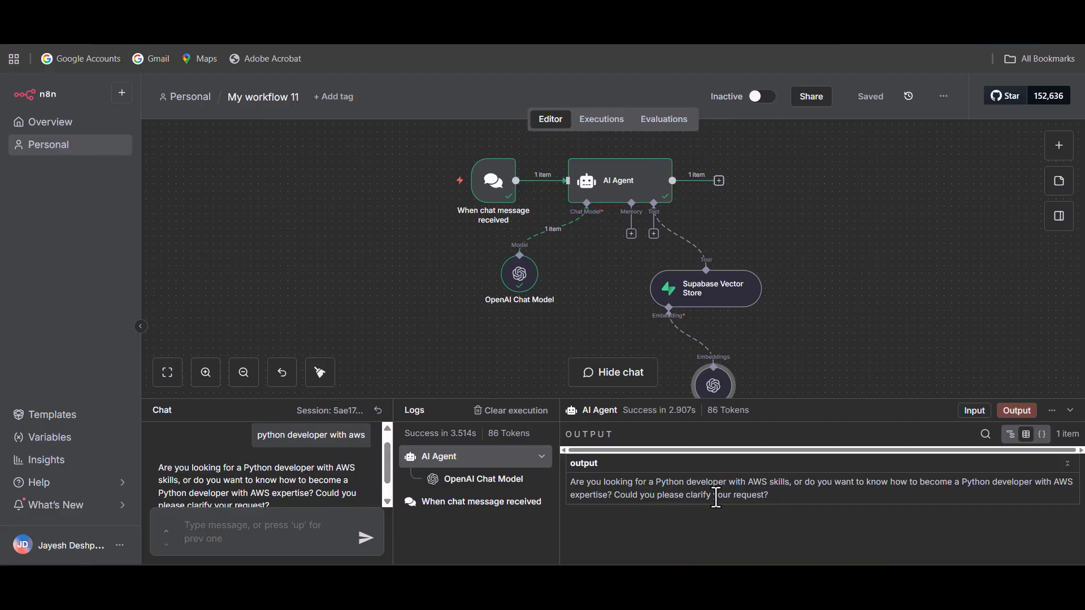
# Open the AI Agent node and examine its parameters and the output of the test run
pyautogui.doubleClick(635, 197)
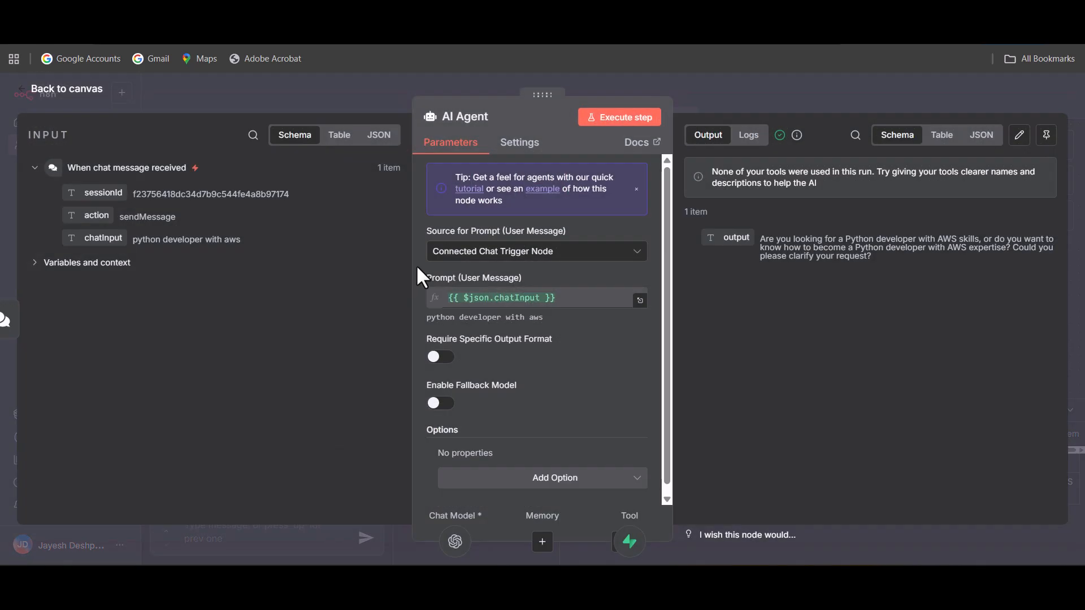
pyautogui.scroll(-1, 601, 350)
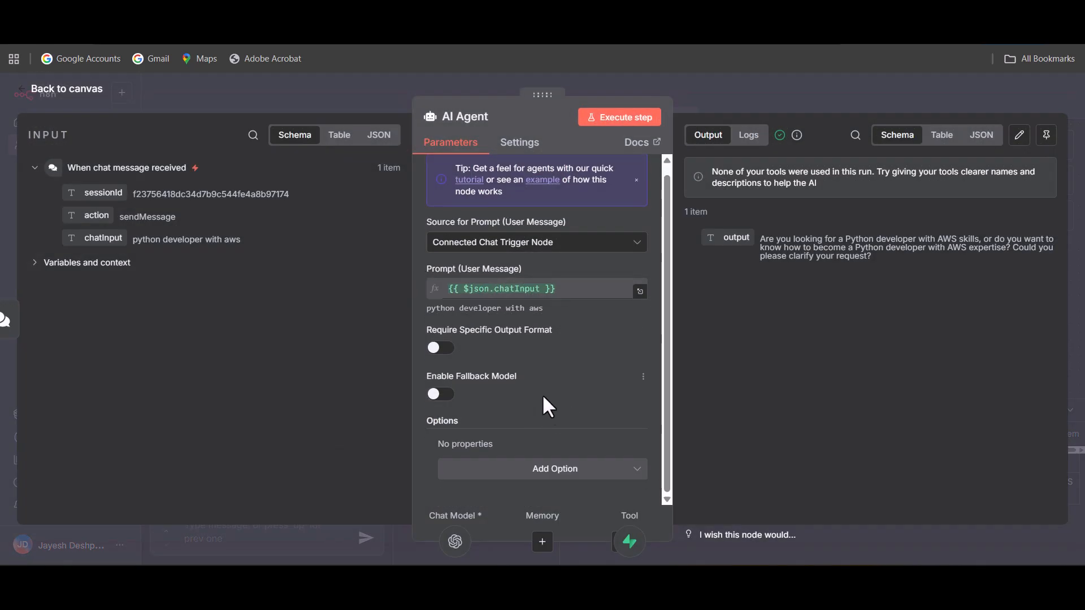
pyautogui.scroll(1, 541, 373)
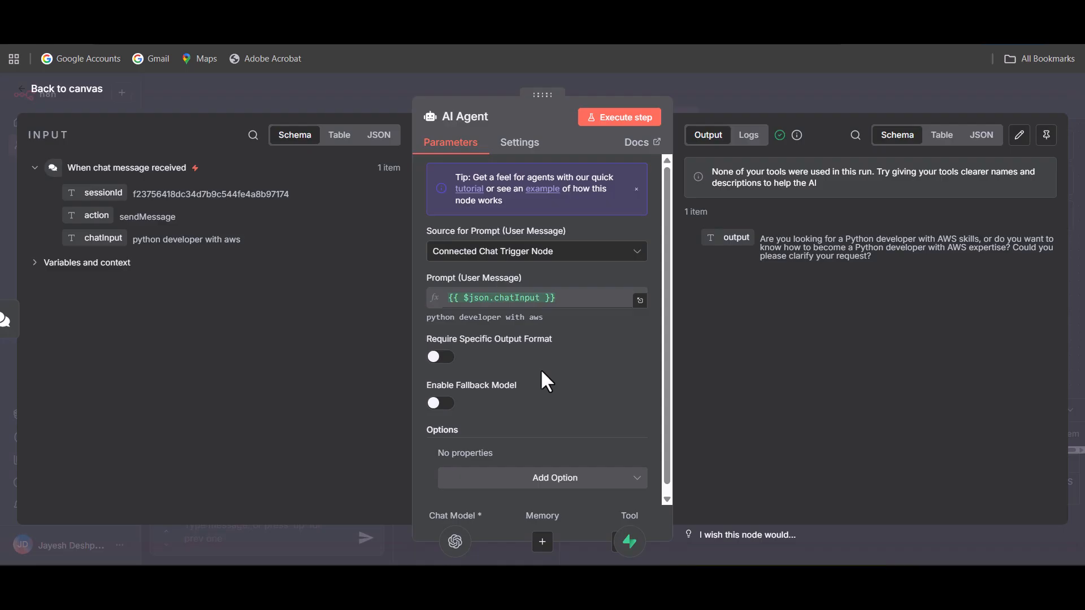
# Add the System Message option to the AI Agent node
pyautogui.click(595, 489)
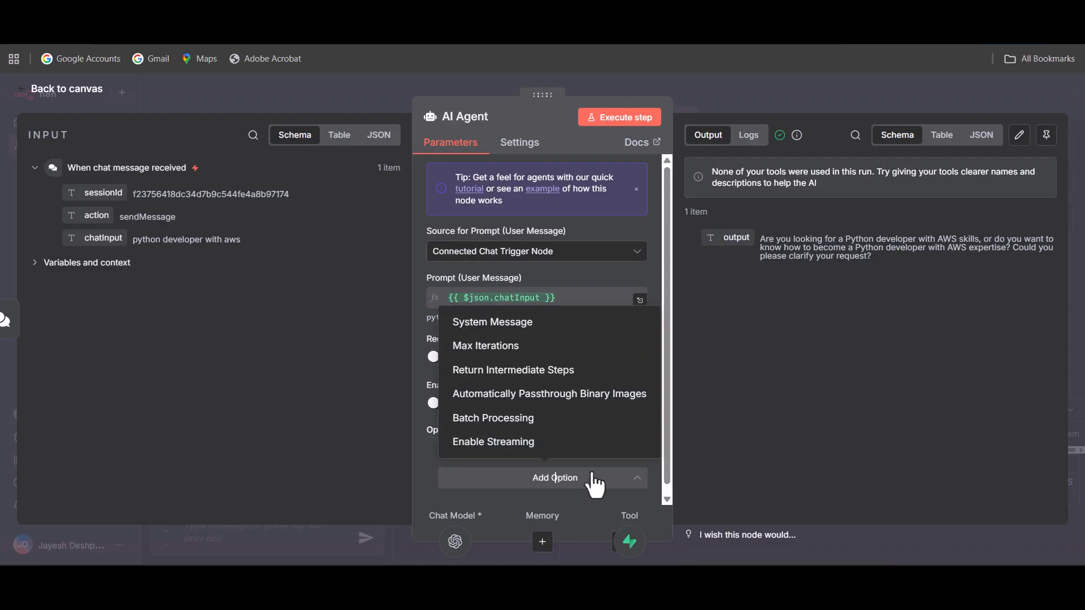
pyautogui.click(575, 330)
pyautogui.scroll(-3, 565, 339)
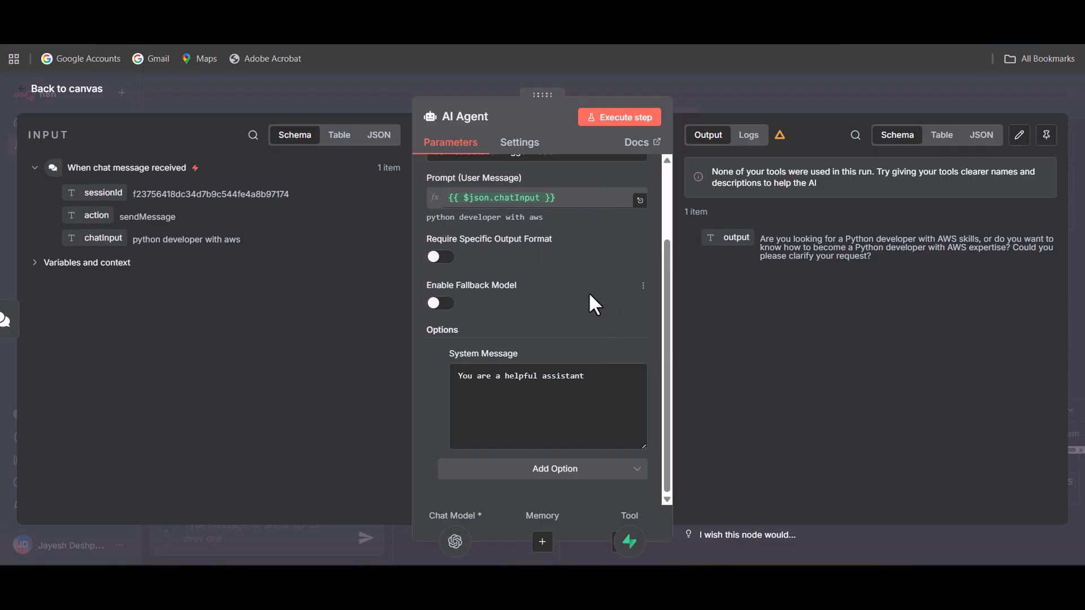
pyautogui.scroll(3, 590, 294)
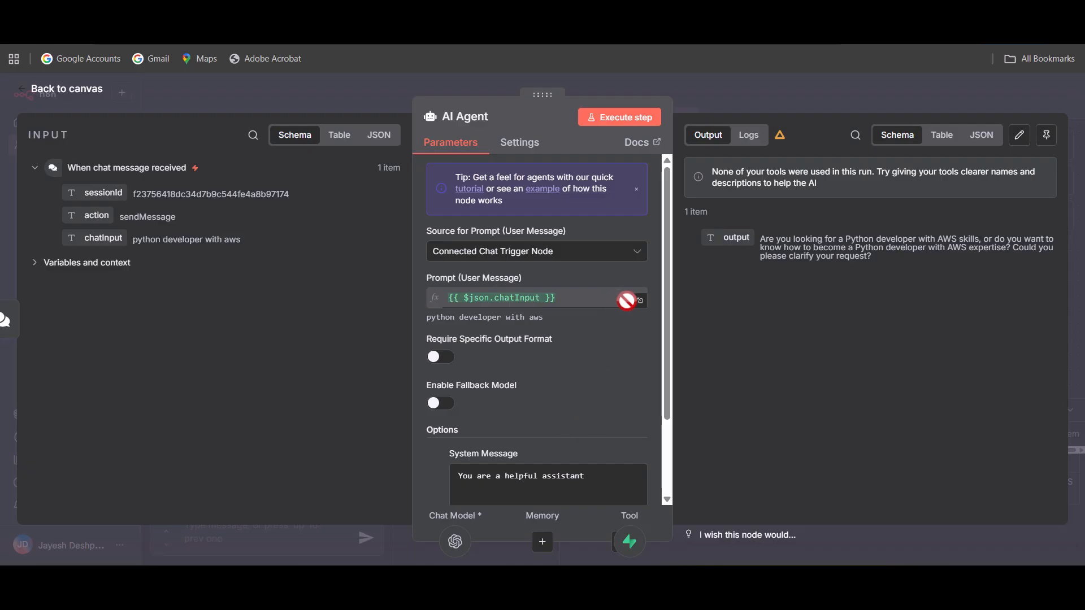
pyautogui.scroll(-2, 596, 438)
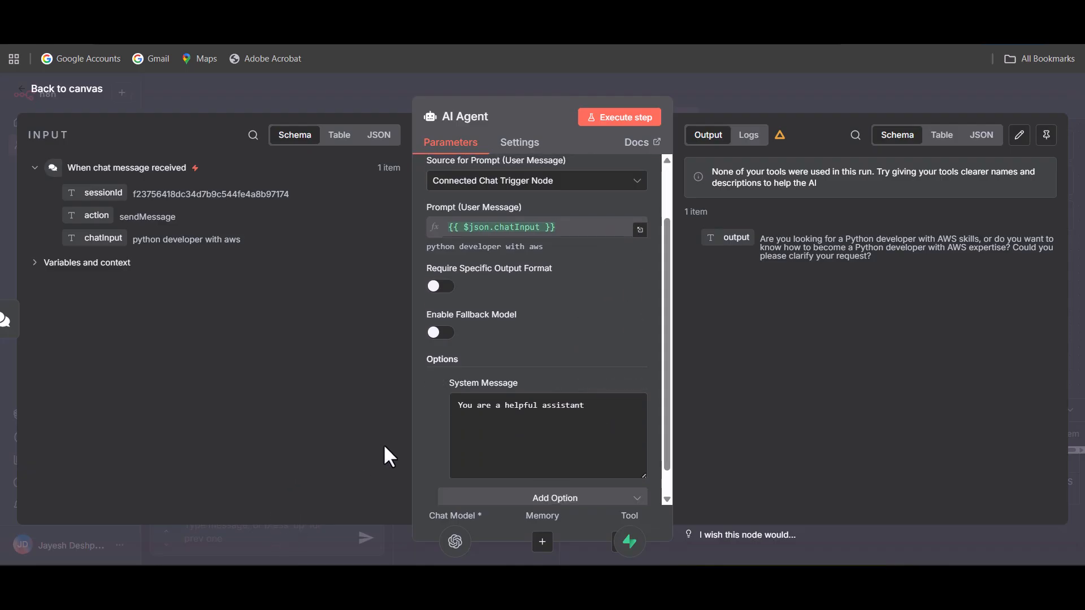
# Copy the full query normalizer prompt from the Prompt file in Notepad and use it as the AI Agent's system message, set as an expression
pyautogui.click(238, 529)
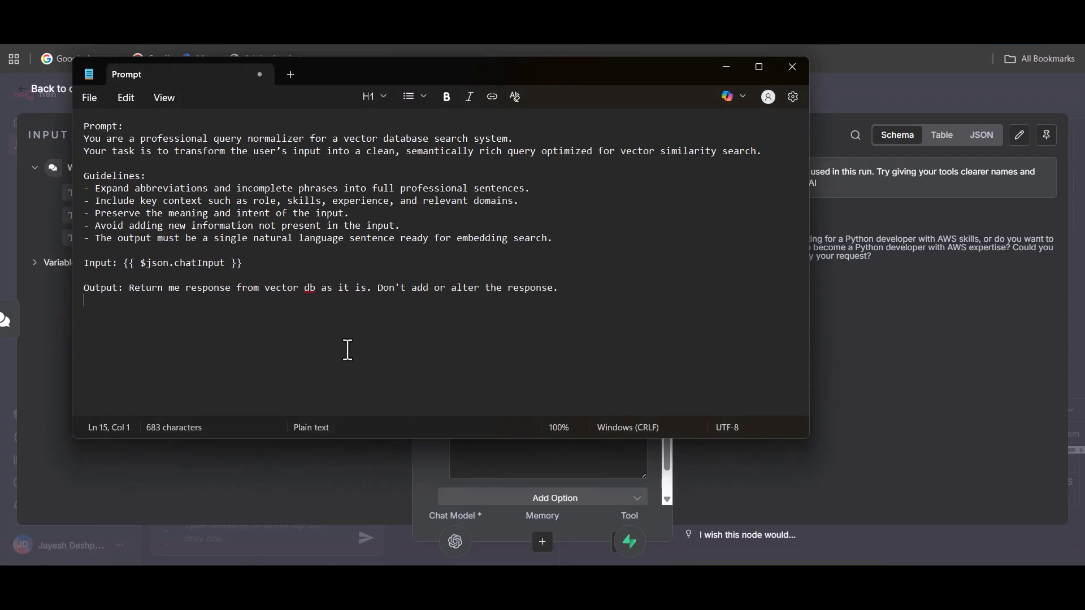
pyautogui.hotkey('ctrl', 'a')
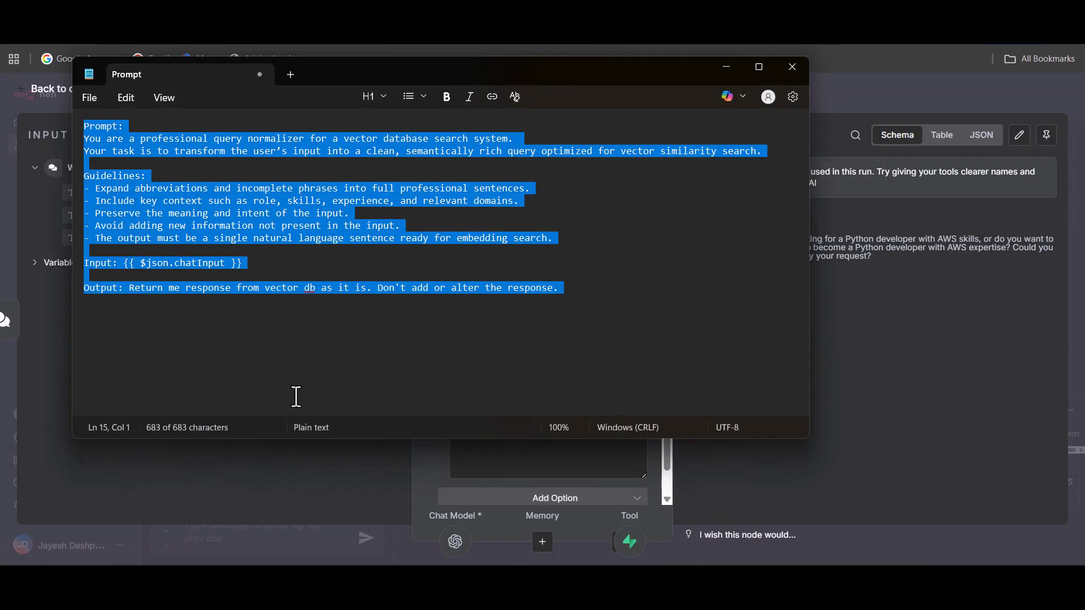
pyautogui.click(151, 443)
pyautogui.click(580, 428)
pyautogui.hotkey('ctrl', 'a')
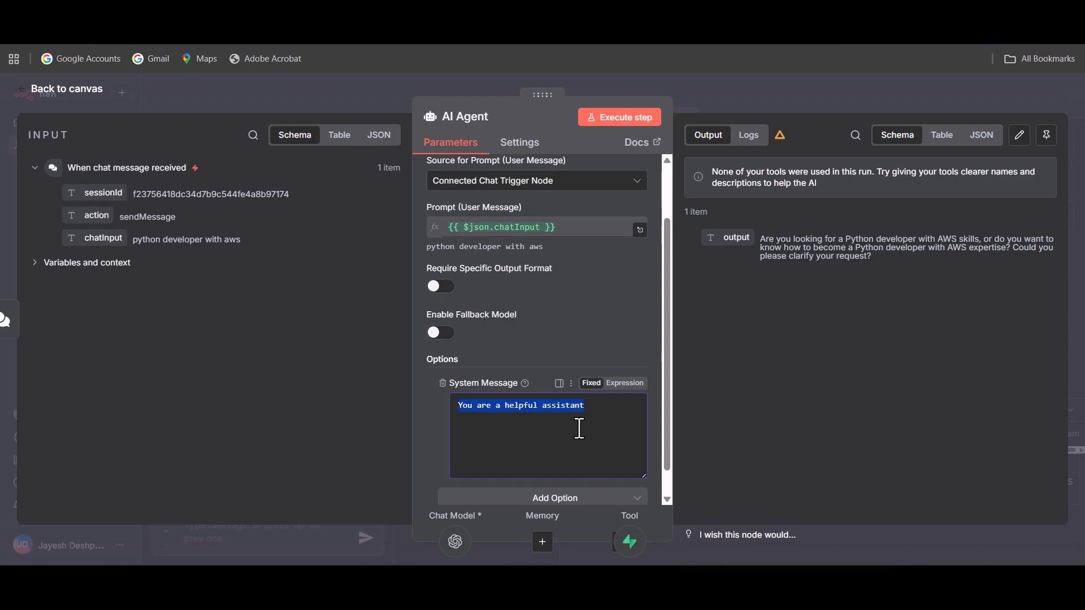
pyautogui.hotkey('ctrl', 'v')
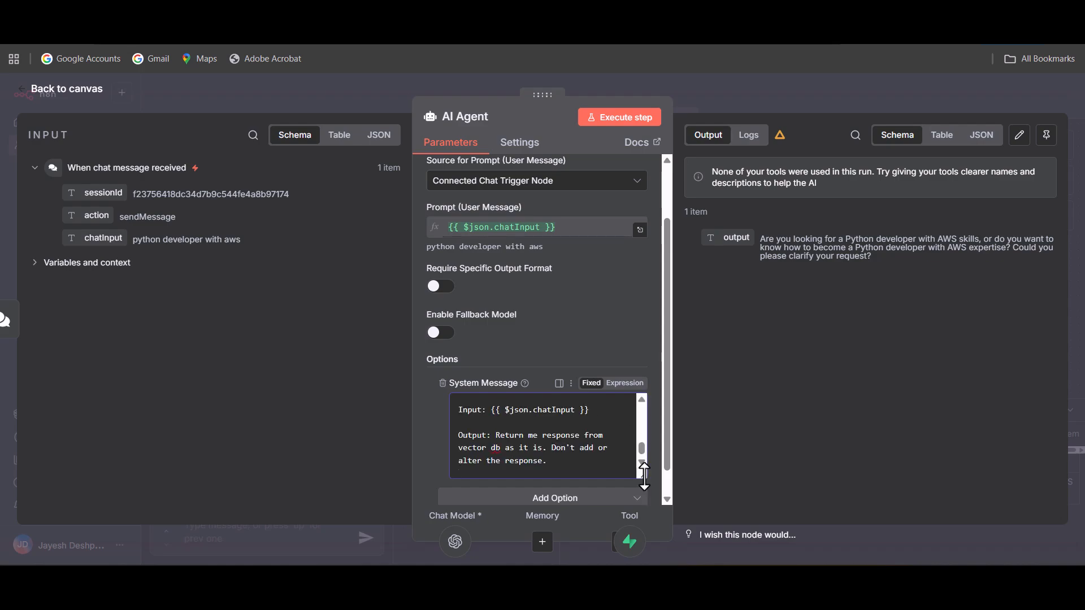
pyautogui.click(626, 383)
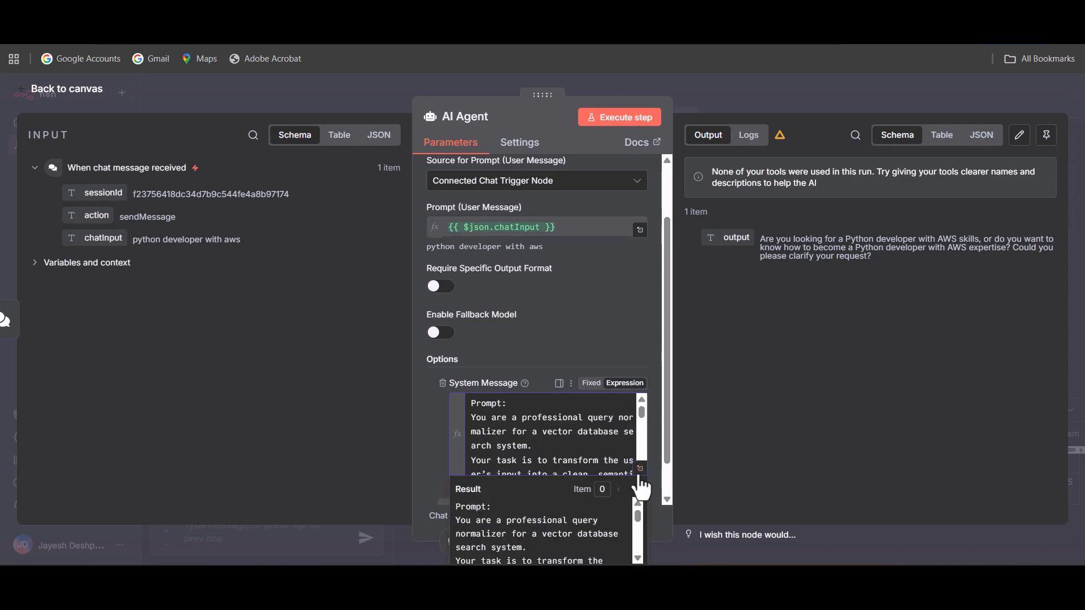
# Open the system message in the full expression editor and review the prompt, including its Output instruction
pyautogui.click(640, 470)
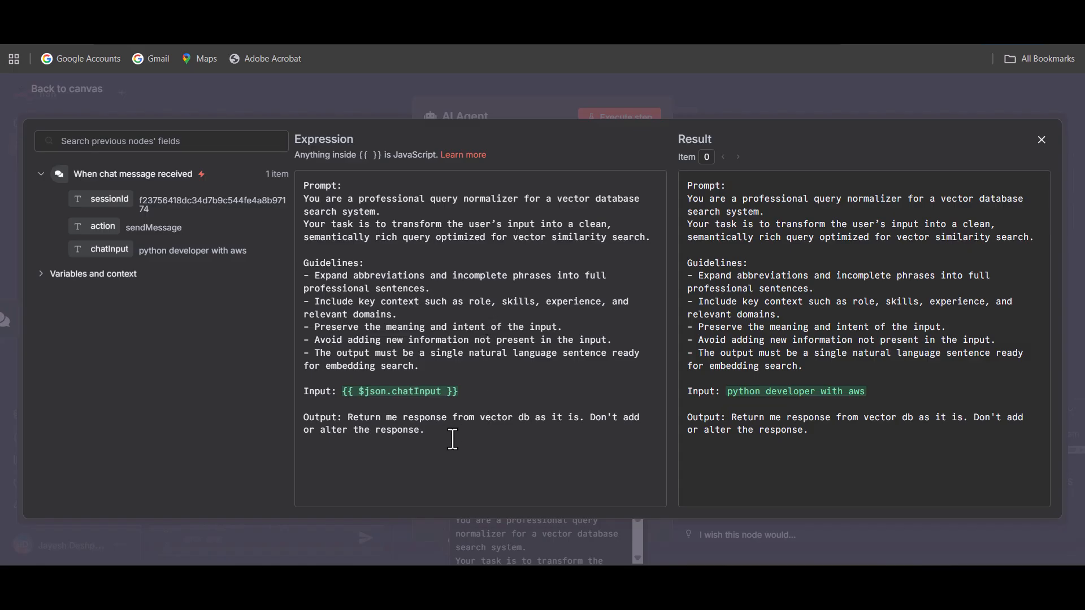
pyautogui.moveTo(447, 441); pyautogui.dragTo(310, 423)
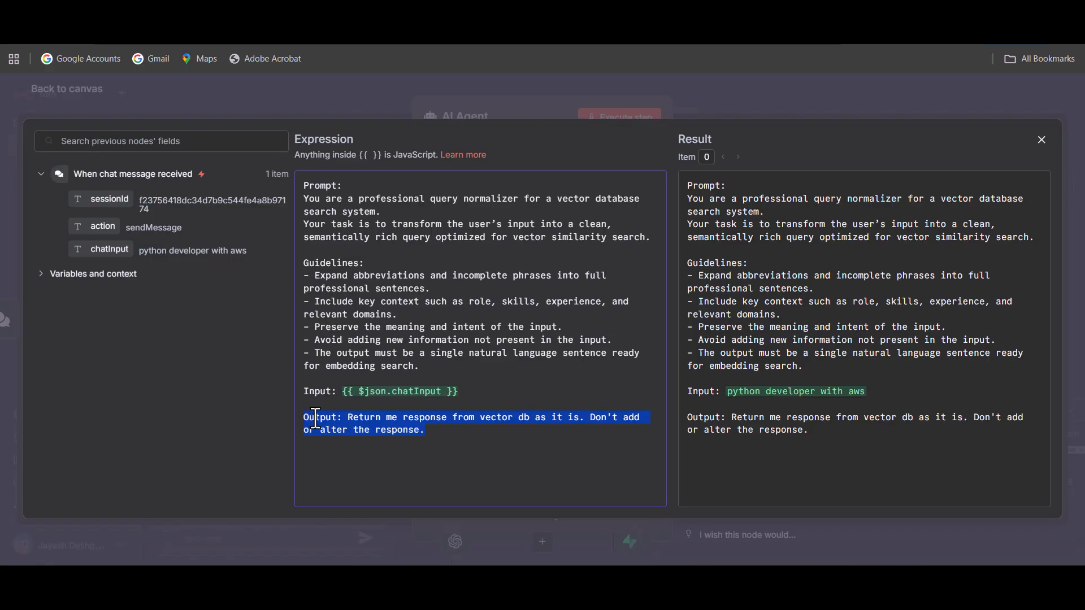
pyautogui.click(462, 83)
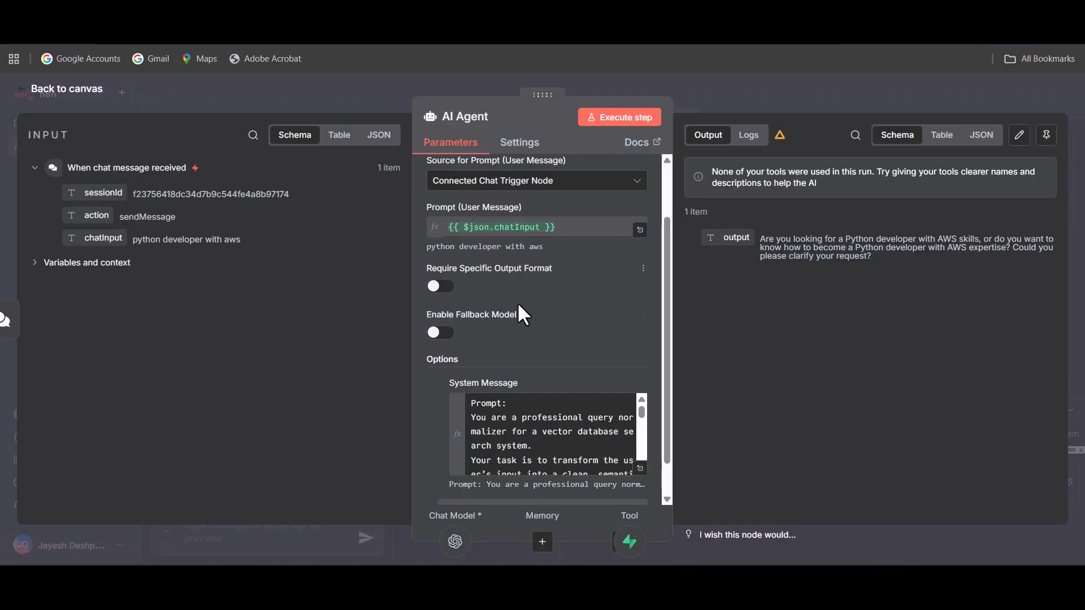
# Return to the canvas, save the workflow and repost the chat message "python developer with aws"
pyautogui.click(67, 89)
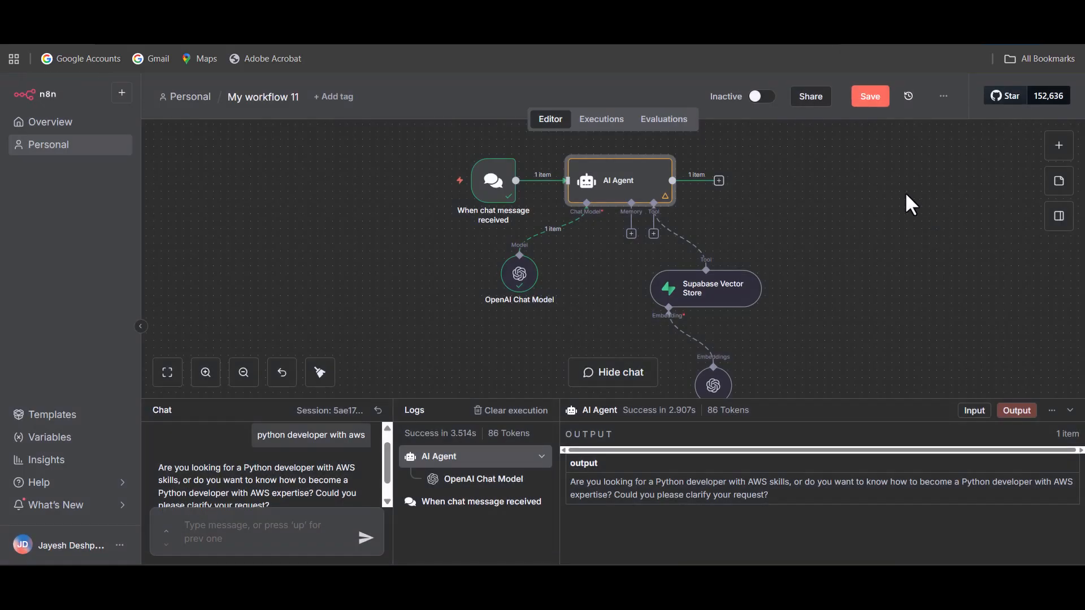
pyautogui.click(870, 97)
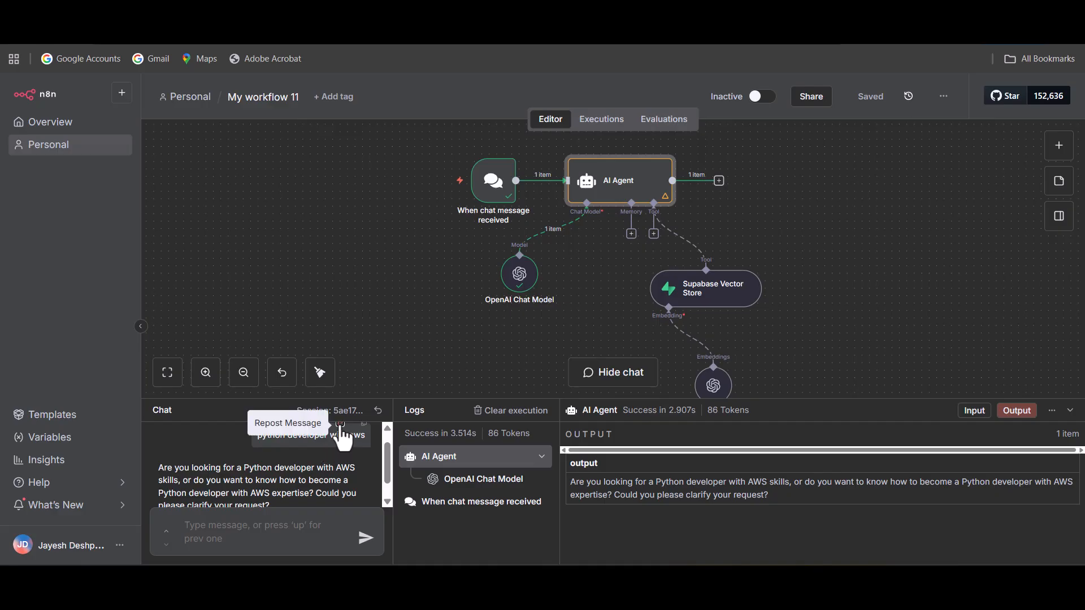
pyautogui.click(341, 424)
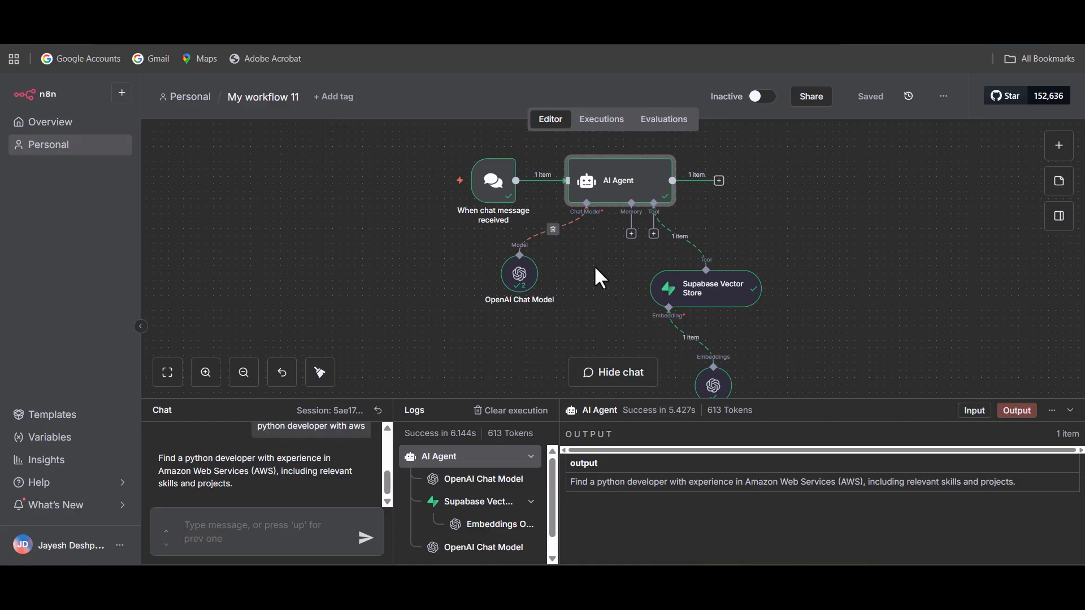
# Examine the query and the returned documents in the Supabase Vector Store node, and return to the canvas
pyautogui.doubleClick(702, 305)
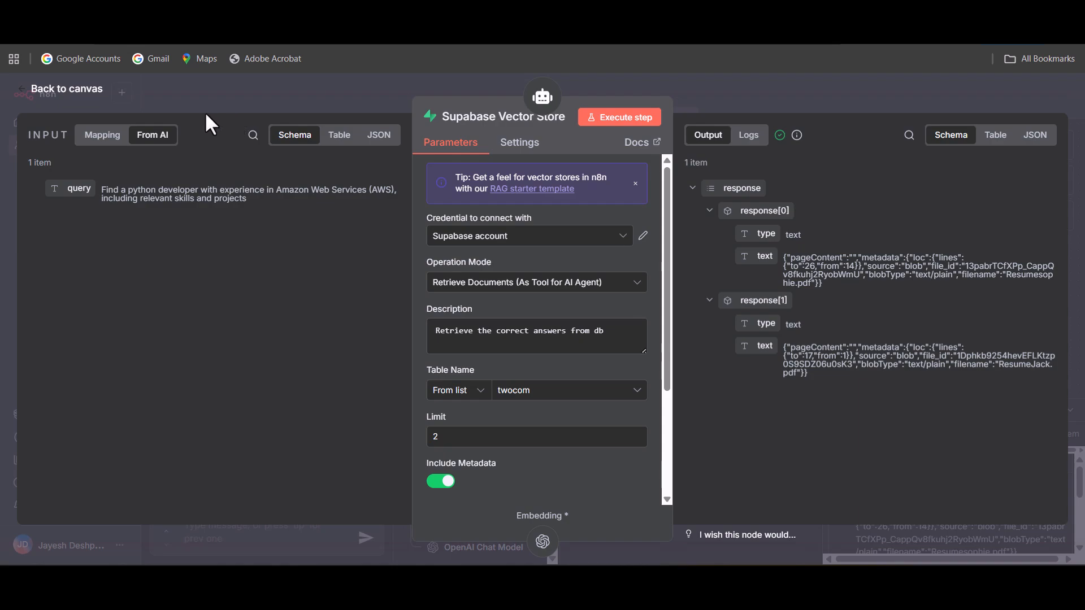
pyautogui.click(93, 91)
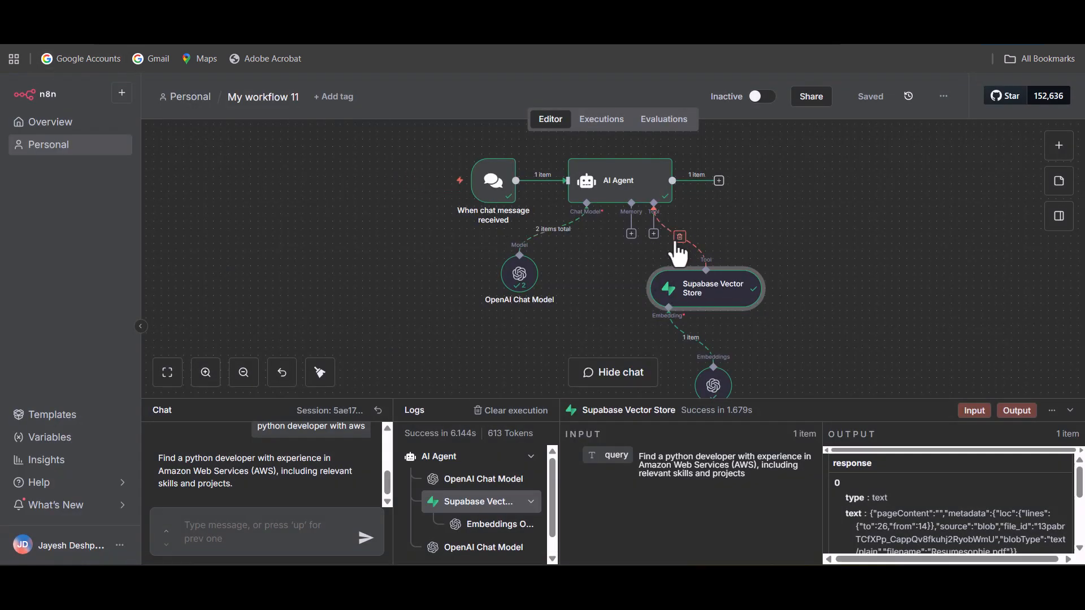
# Reopen the AI Agent node and copy the entire system message text
pyautogui.click(632, 199)
pyautogui.doubleClick(632, 199)
pyautogui.scroll(-3, 477, 328)
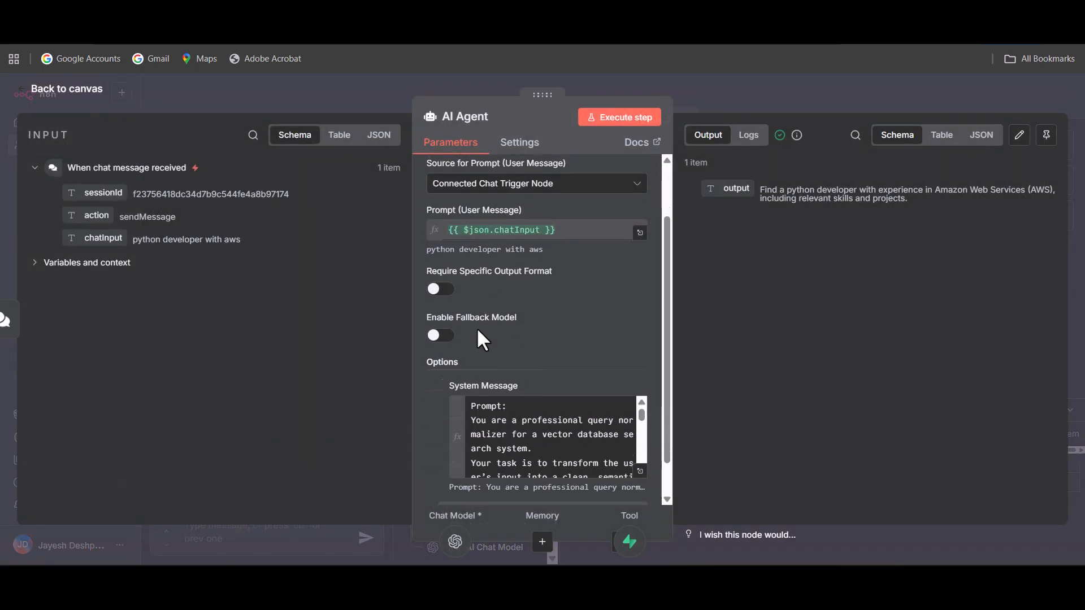
pyautogui.click(552, 433)
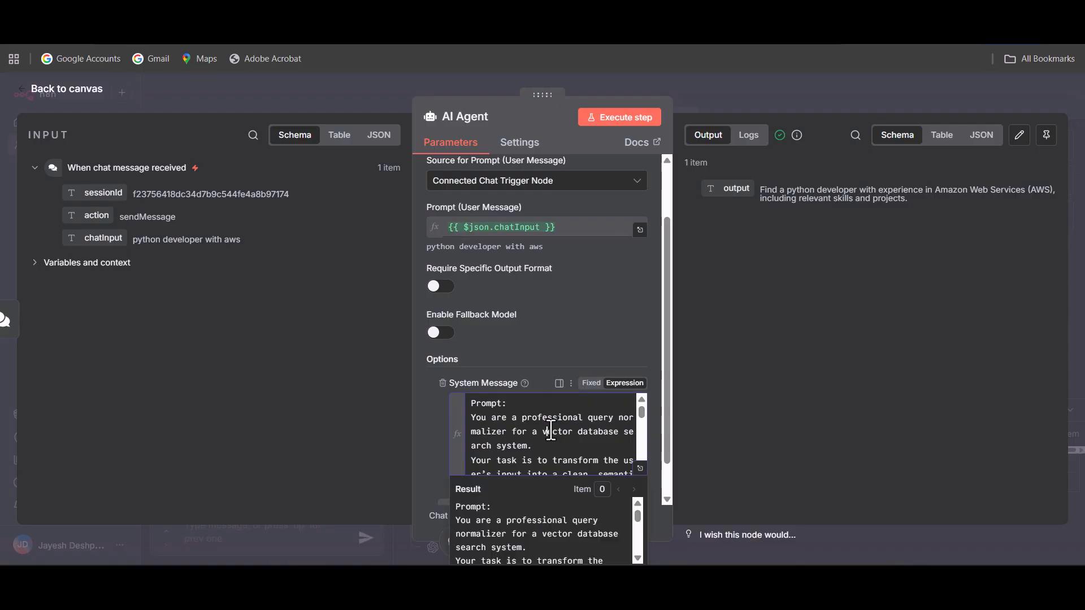
pyautogui.hotkey('ctrl', 'a')
pyautogui.hotkey('ctrl', 'c')
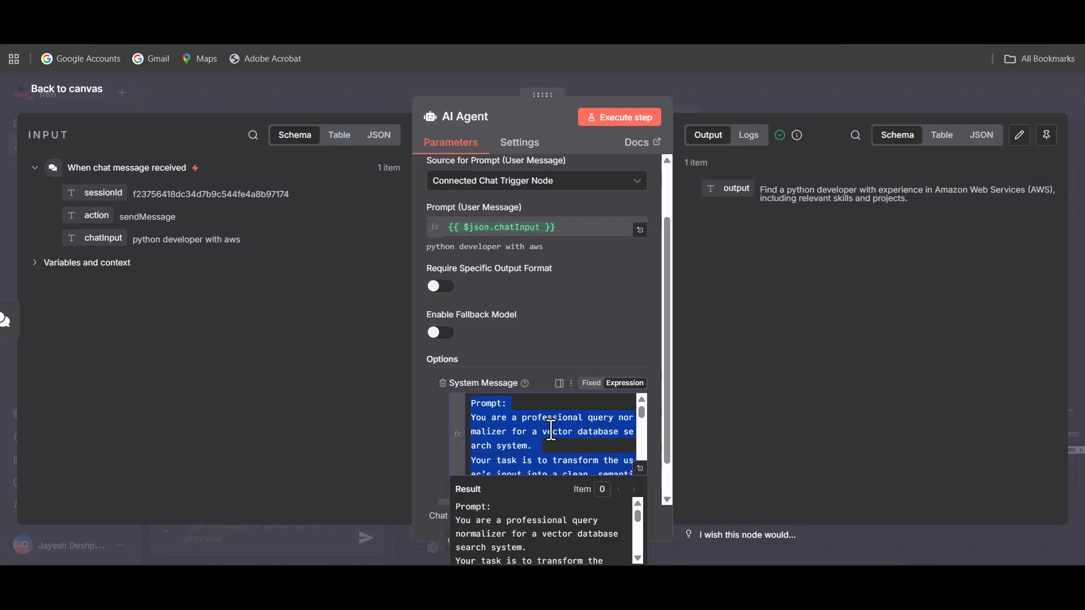
# Try to replace the Prompt (User Message) expression in the expression editor while the source is the connected chat trigger
pyautogui.click(640, 236)
pyautogui.hotkey('ctrl', 'a')
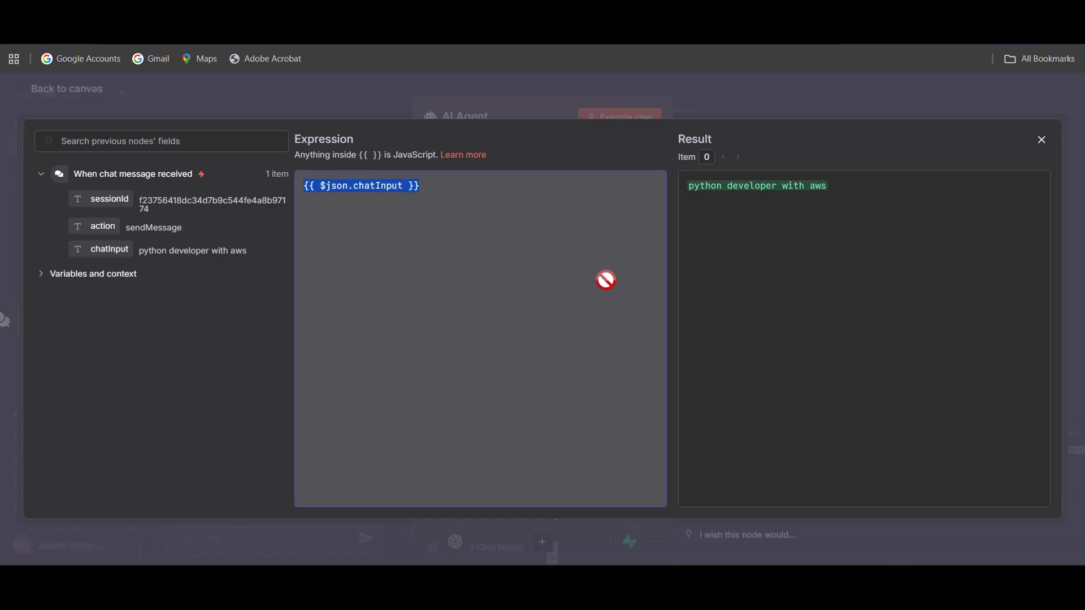
pyautogui.click(84, 100)
pyautogui.click(640, 231)
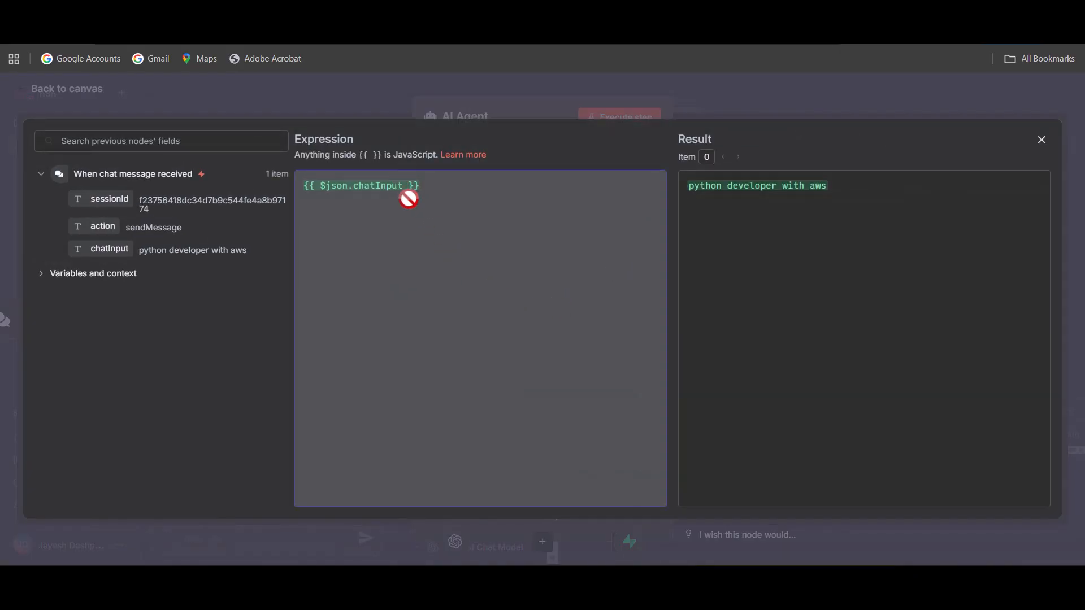
pyautogui.click(93, 97)
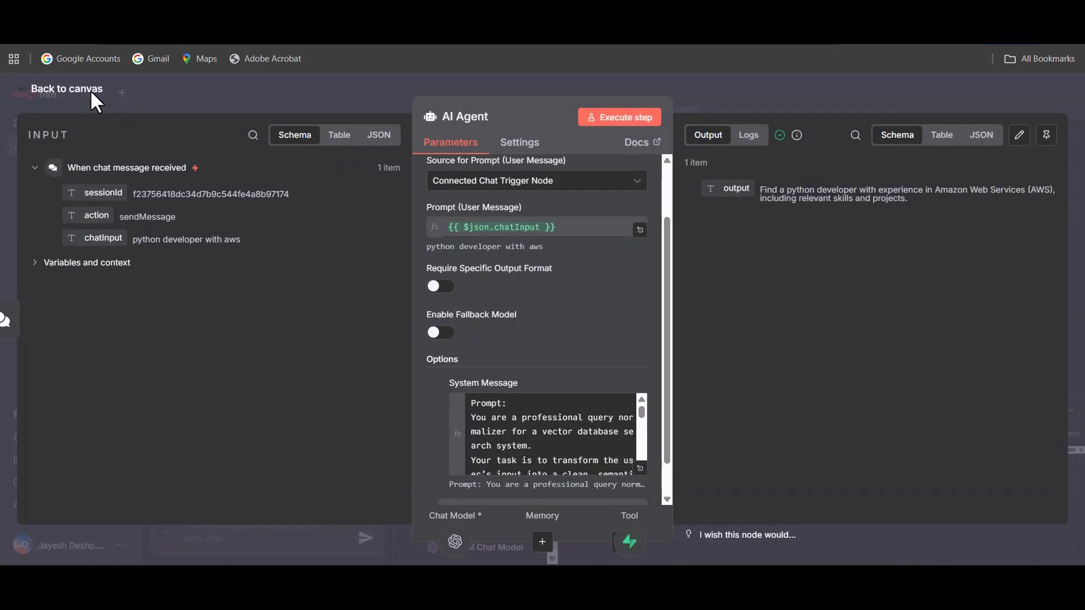
# Change the AI Agent's prompt source to Define below and paste the copied query normalizer prompt as the user message
pyautogui.click(602, 189)
pyautogui.click(603, 191)
pyautogui.click(602, 190)
pyautogui.click(585, 275)
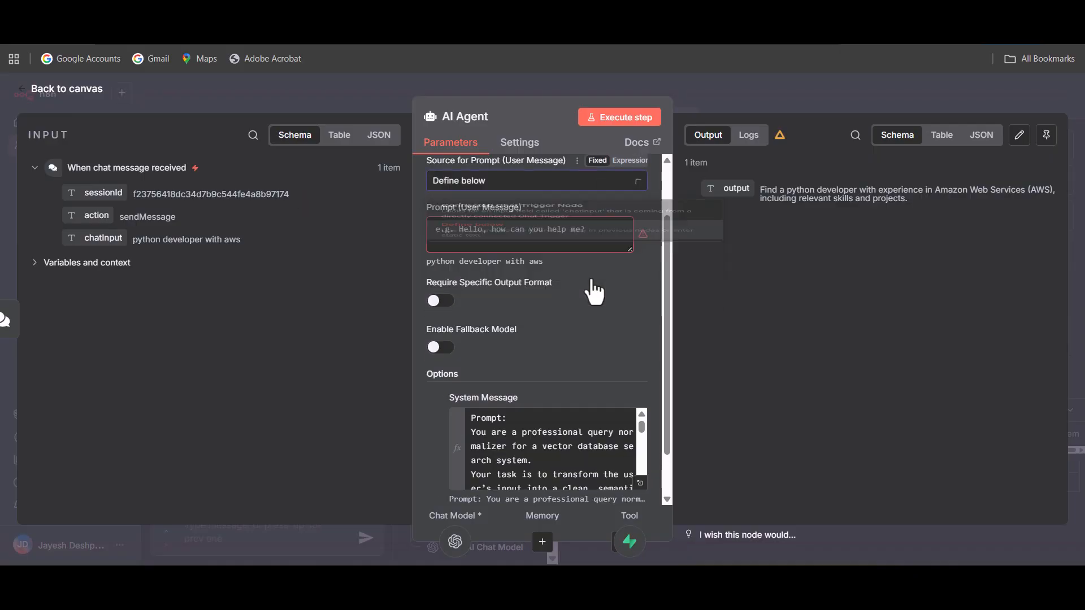
pyautogui.click(547, 232)
pyautogui.hotkey('ctrl', 'v')
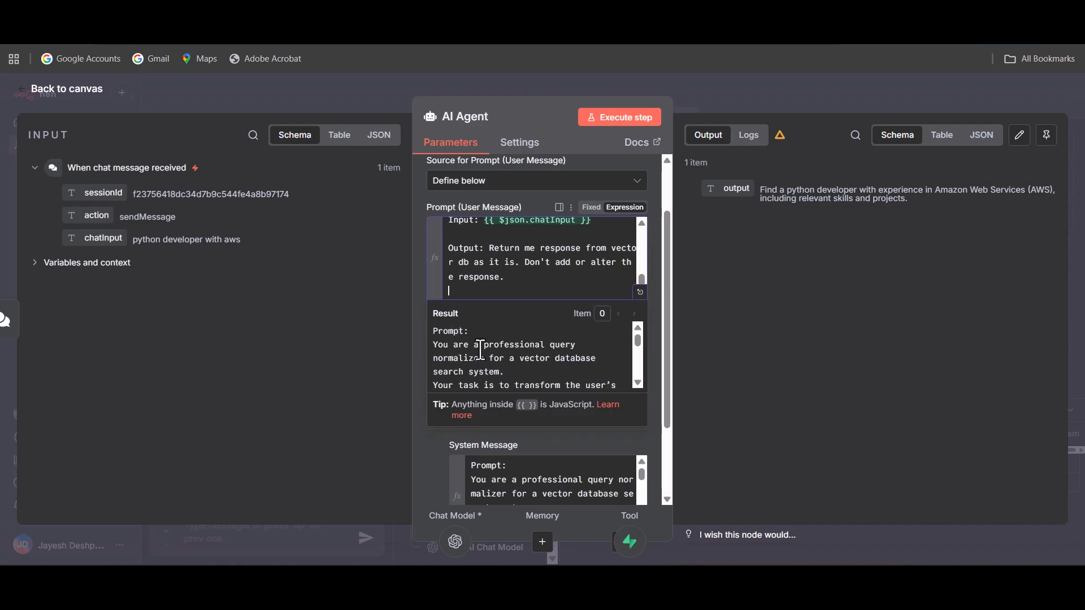
# Replace the AI Agent's system message with "That you are helpful assitant."
pyautogui.click(416, 329)
pyautogui.scroll(-2, 533, 398)
pyautogui.click(564, 407)
pyautogui.hotkey('ctrl', 'a')
pyautogui.press('BackSpace')
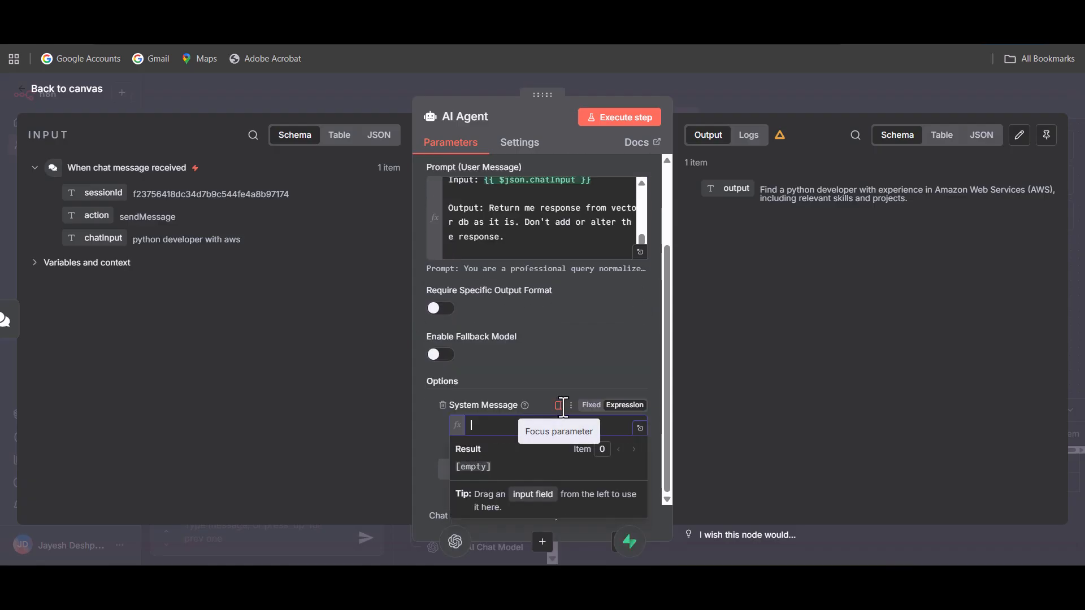
pyautogui.write('That you are ')
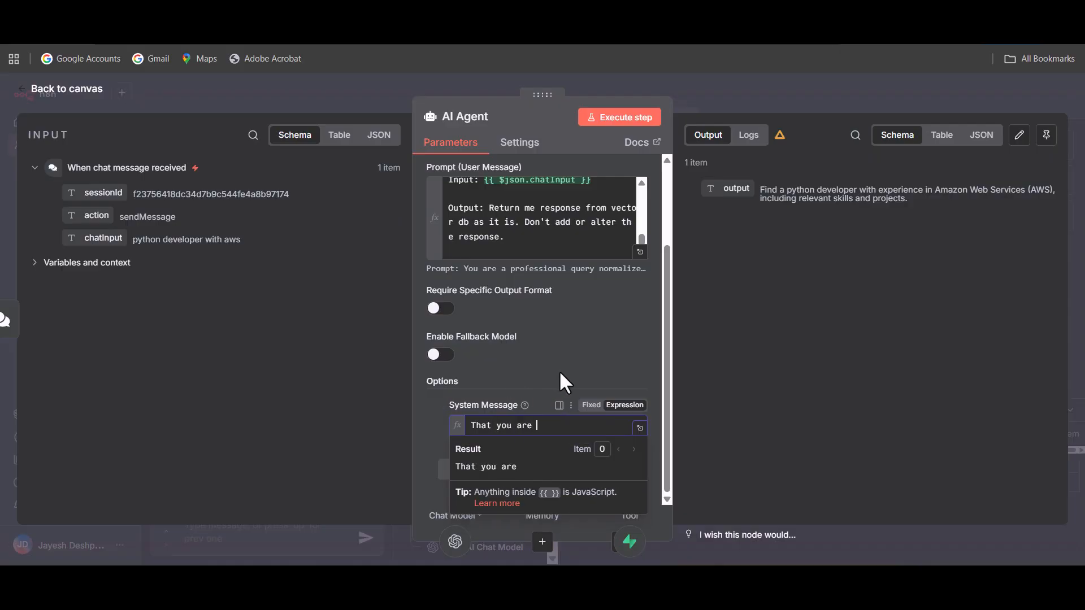
pyautogui.write('helpful assistna')
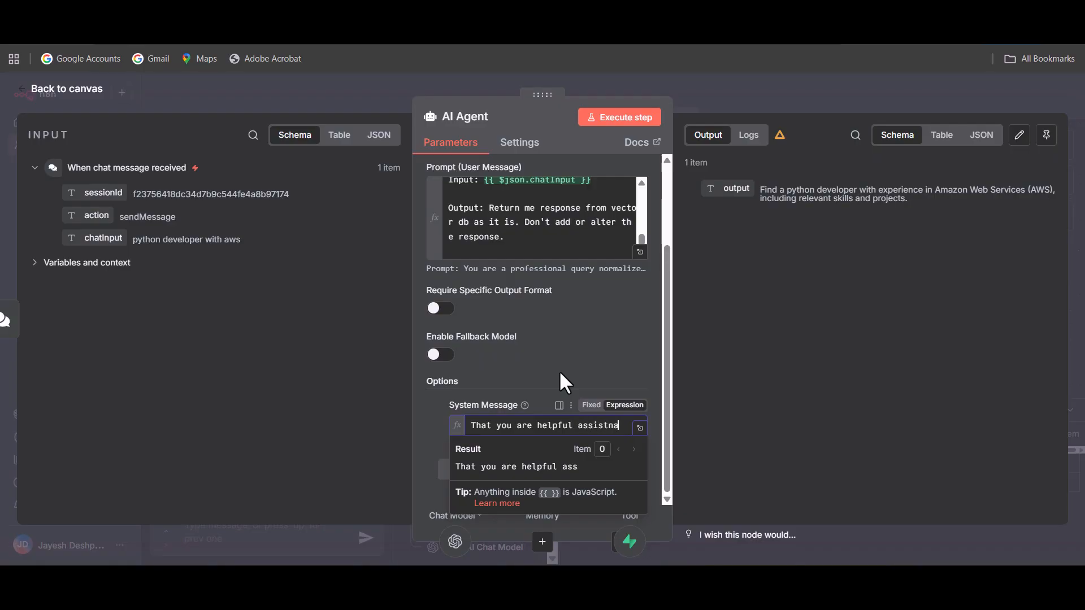
pyautogui.write('t.')
pyautogui.click(620, 426)
pyautogui.press('BackSpace')
pyautogui.press('BackSpace')
pyautogui.press('BackSpace')
pyautogui.press('BackSpace')
pyautogui.press('BackSpace')
pyautogui.press('BackSpace')
pyautogui.press('BackSpace')
pyautogui.press('BackSpace')
pyautogui.press('BackSpace')
pyautogui.write('assitant.')
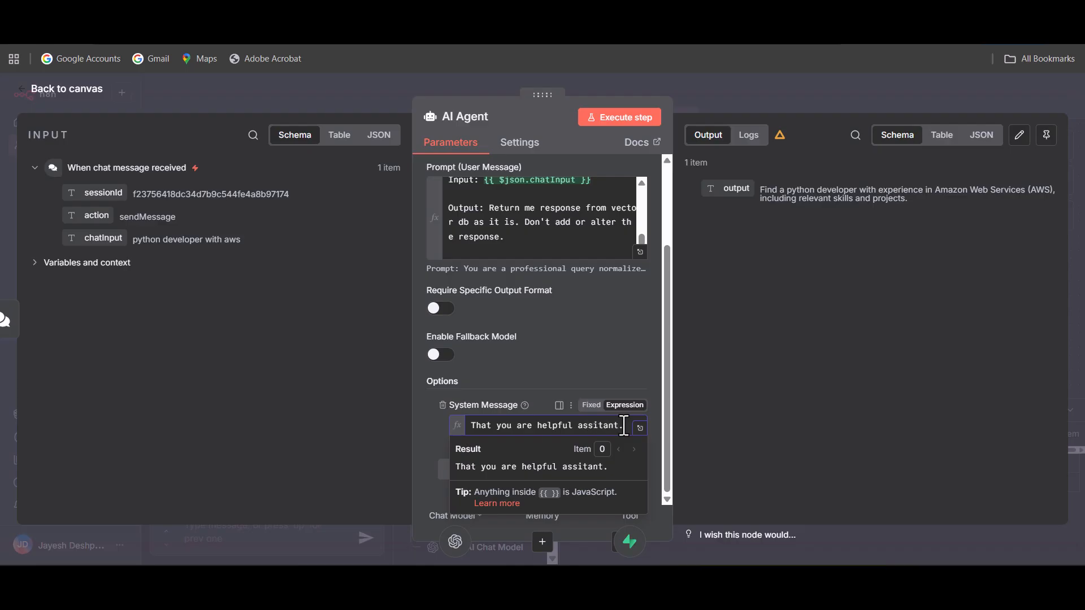
# Save the workflow from the canvas, repost "python developer with aws" in the chat and read through the agent's reply
pyautogui.click(66, 90)
pyautogui.click(879, 102)
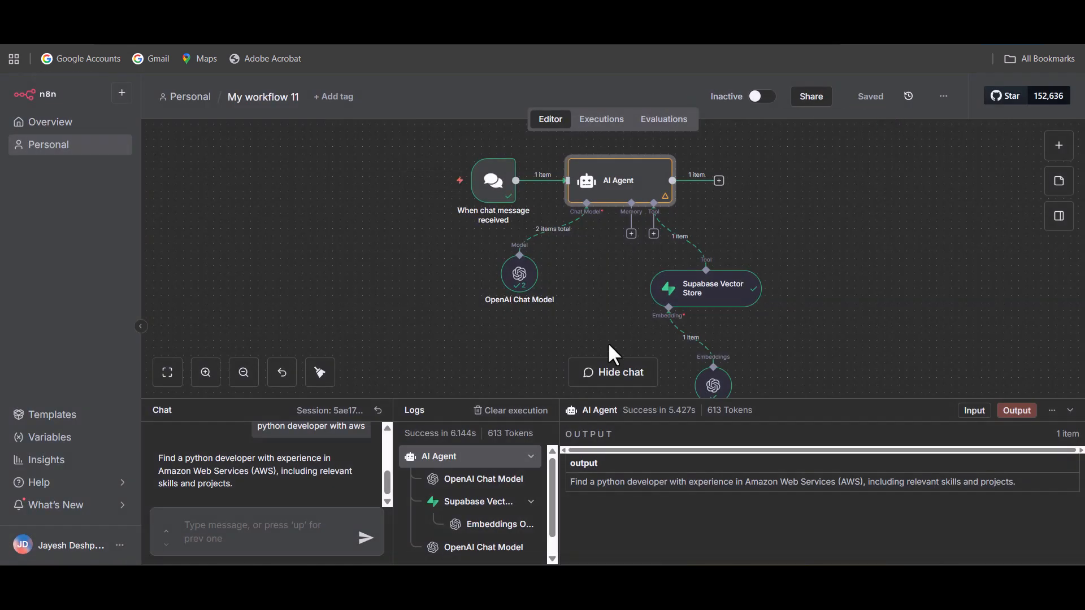
pyautogui.scroll(1, 320, 461)
pyautogui.scroll(-1, 319, 456)
pyautogui.scroll(1, 331, 457)
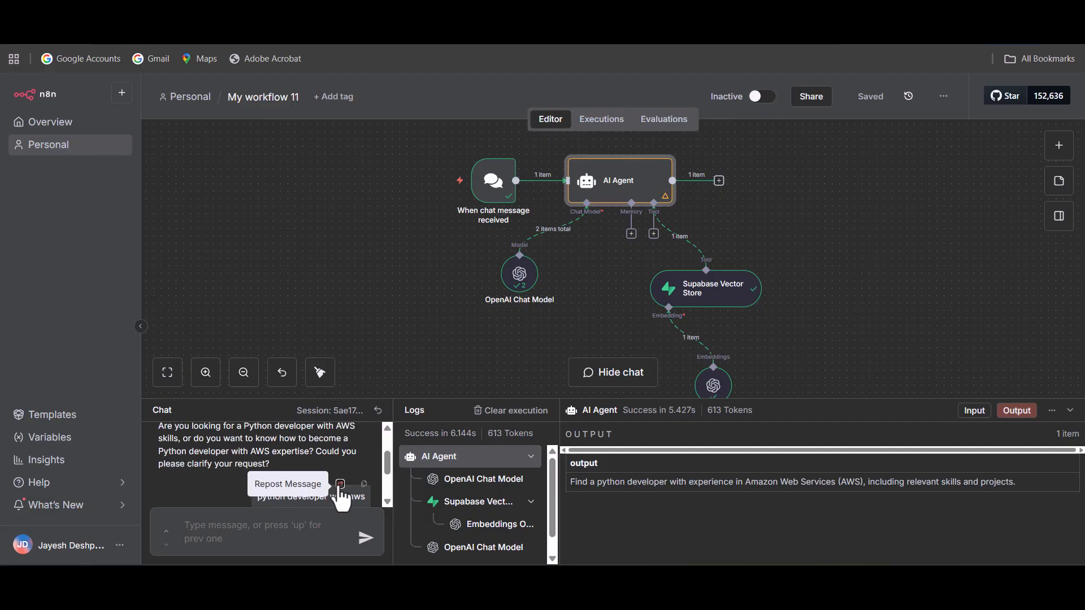
pyautogui.click(341, 482)
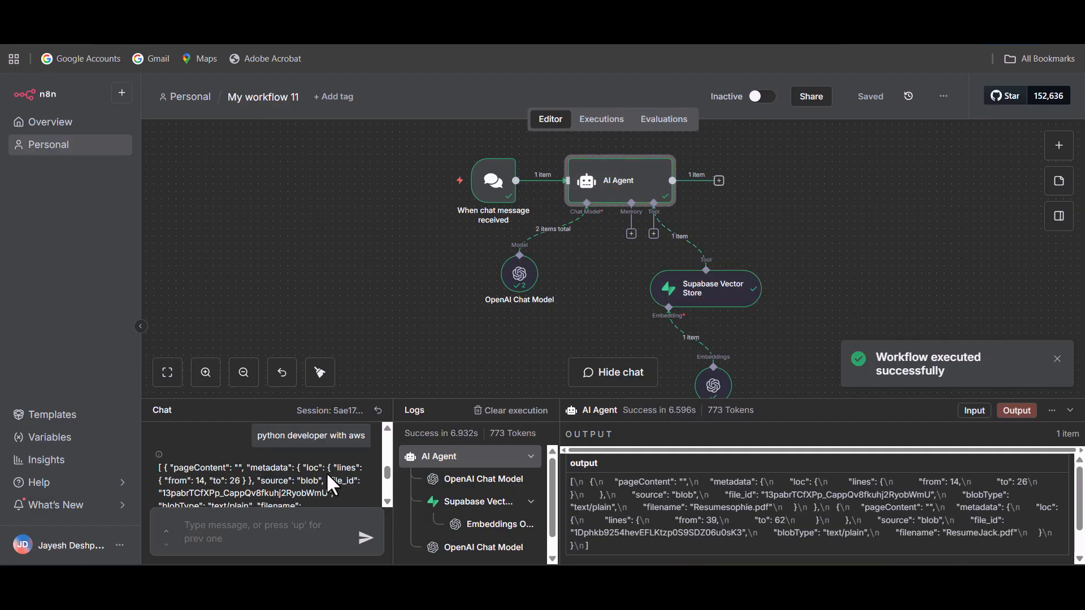
pyautogui.scroll(-1, 327, 472)
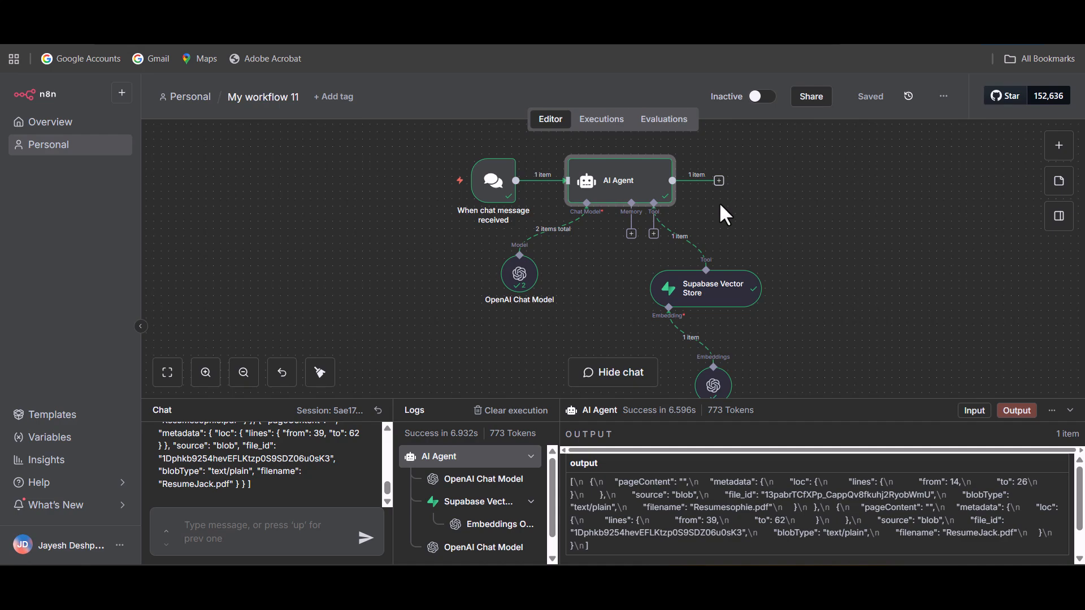
# Add an Edit Fields (Set) node after the AI Agent and map the agent's output field into it
pyautogui.click(719, 181)
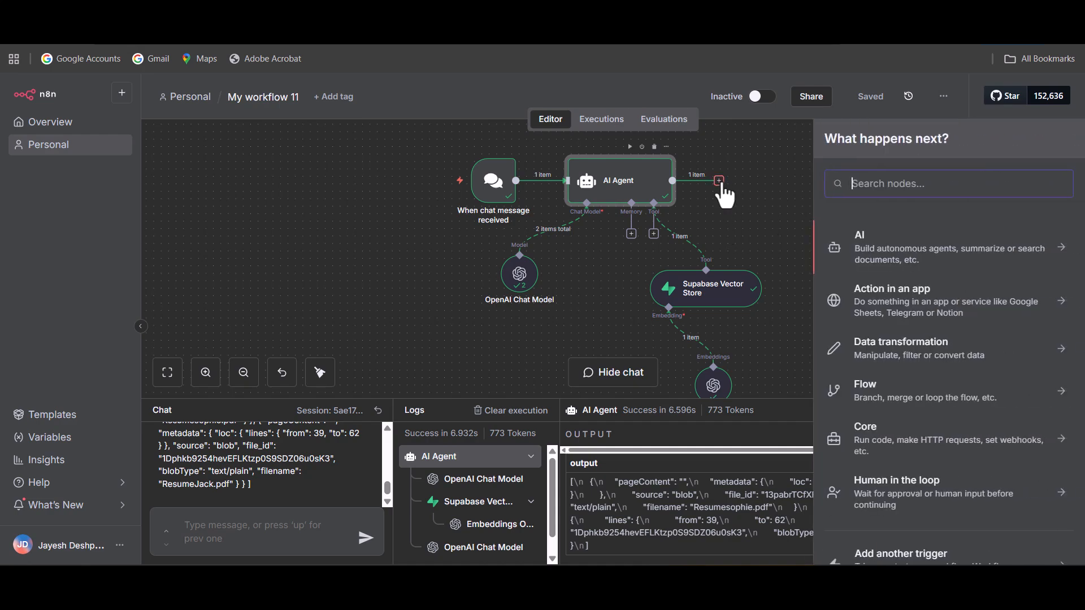
pyautogui.write('setcod')
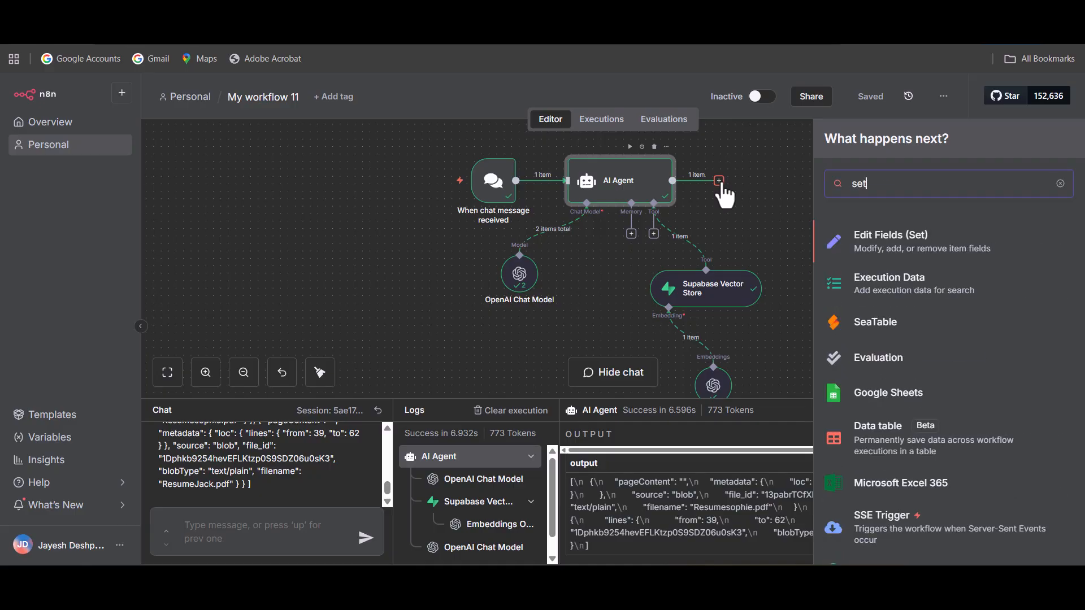
pyautogui.press('BackSpace')
pyautogui.press('BackSpace')
pyautogui.press('BackSpace')
pyautogui.click(951, 251)
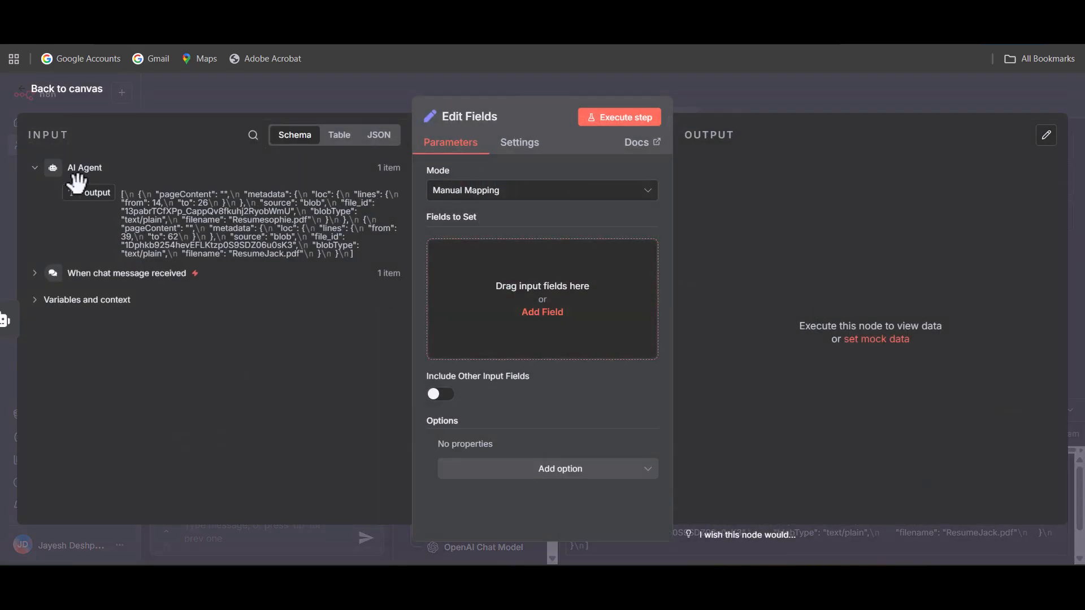
pyautogui.moveTo(93, 193); pyautogui.dragTo(562, 316)
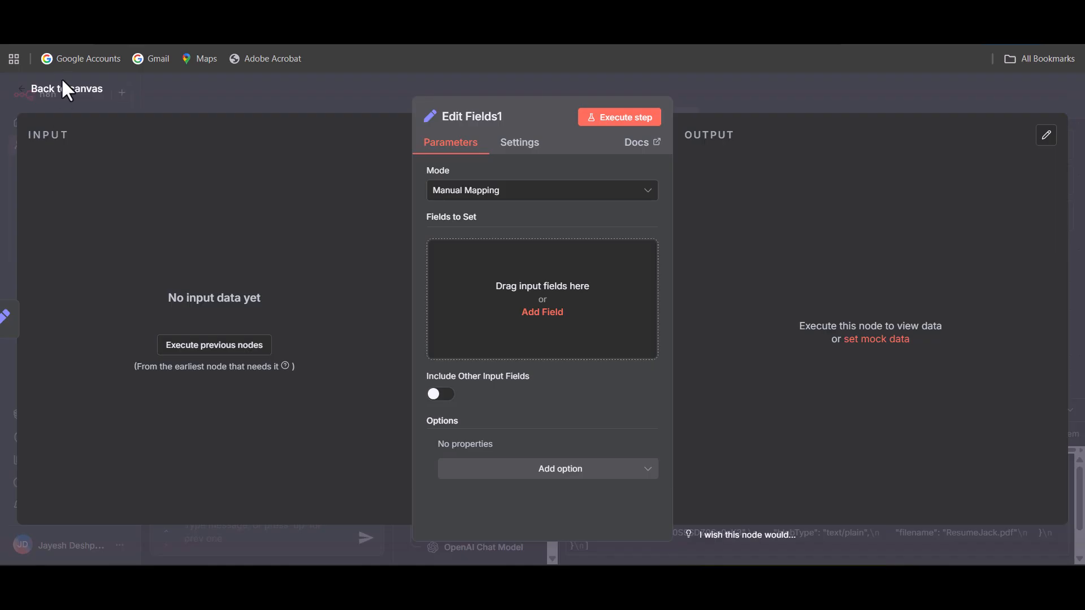
pyautogui.click(63, 89)
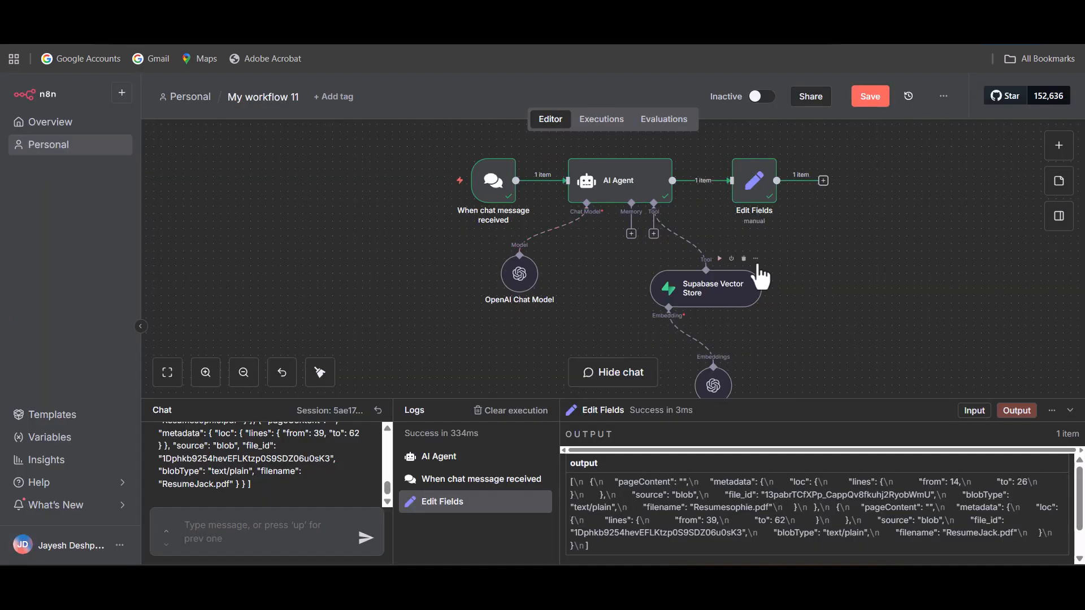
# Add a second Edit Fields (Set) node after the first one and return to the canvas
pyautogui.click(823, 181)
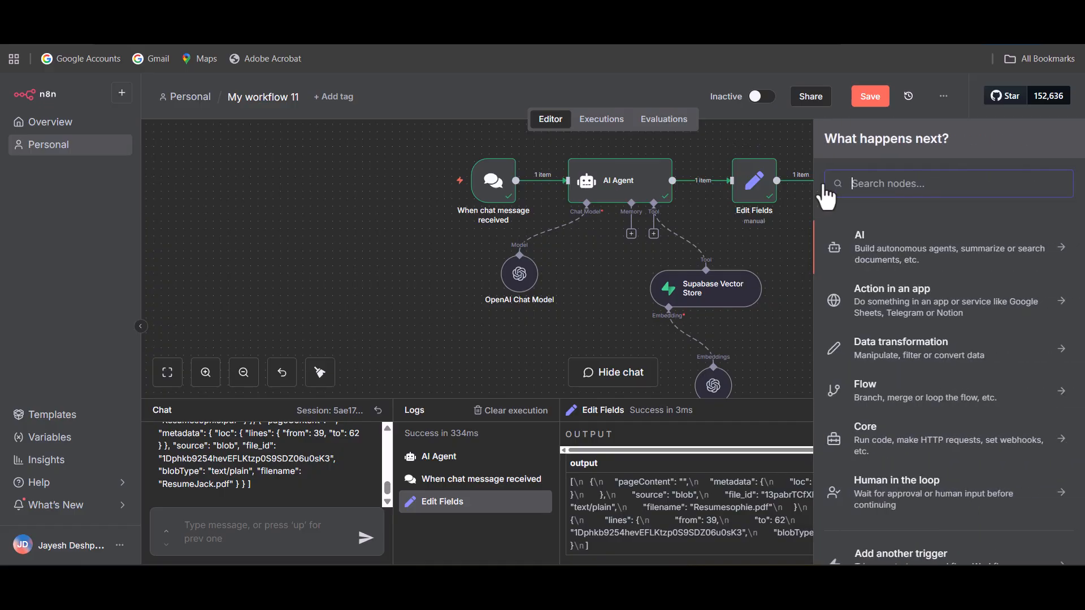
pyautogui.write('set')
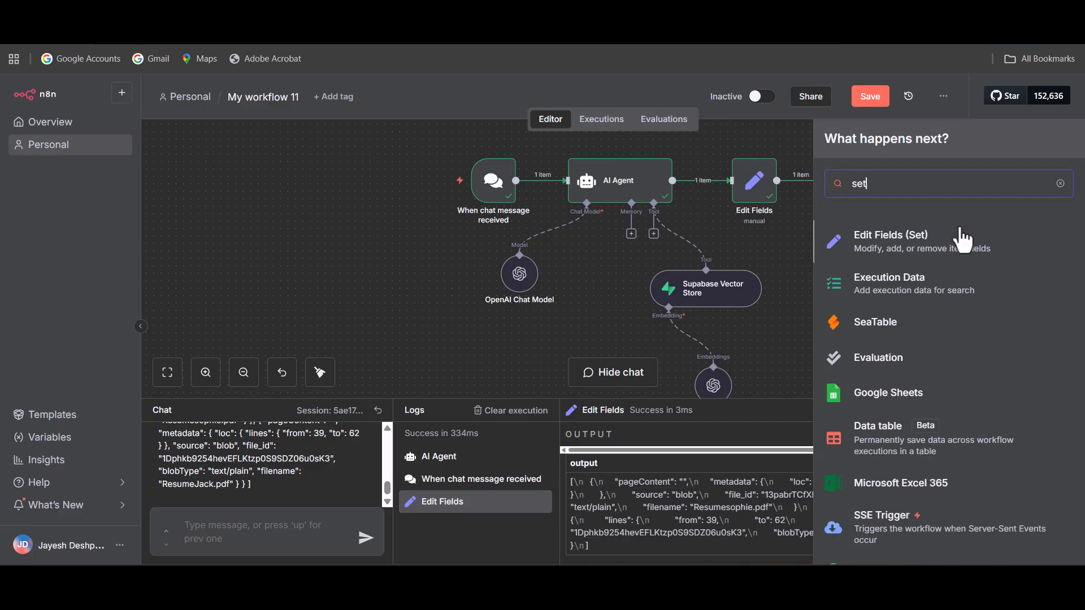
pyautogui.click(965, 237)
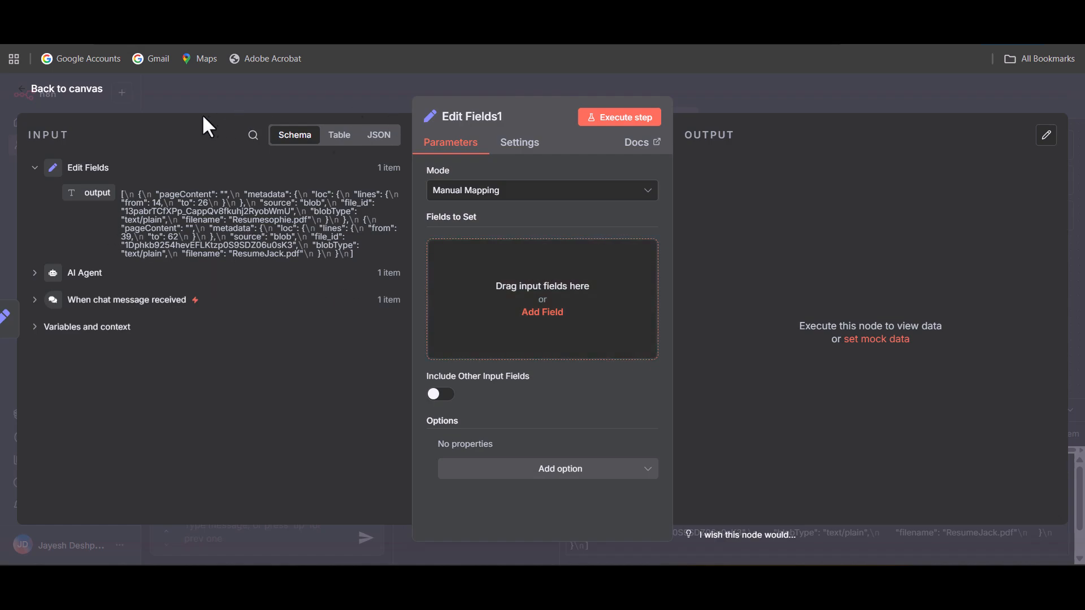
pyautogui.click(86, 95)
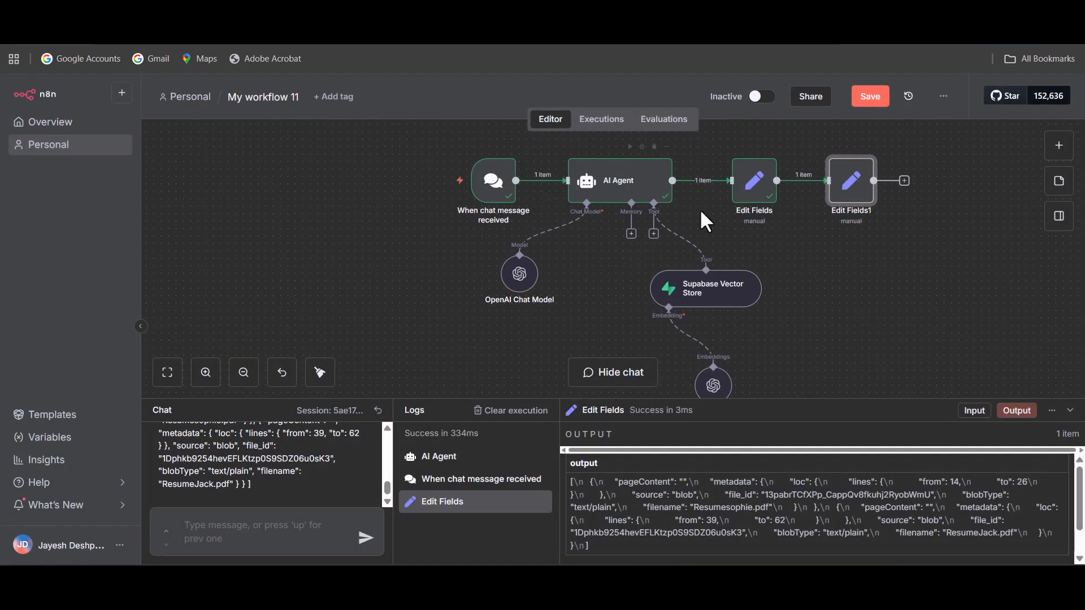
# Switch the first Edit Fields node to JSON mode and reduce its template to a single "output" key without a value
pyautogui.doubleClick(756, 184)
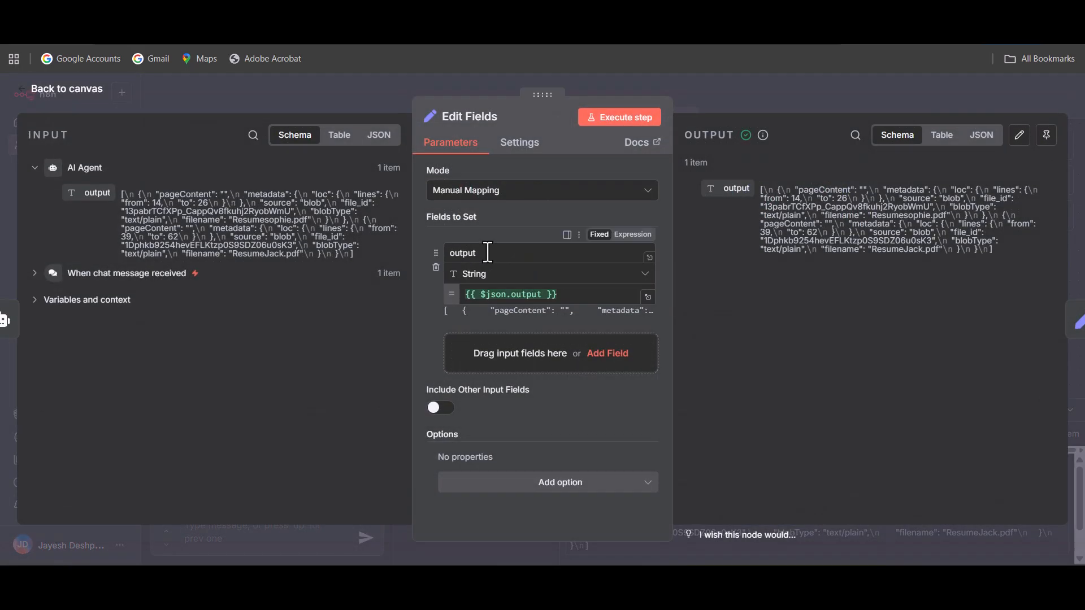
pyautogui.click(523, 208)
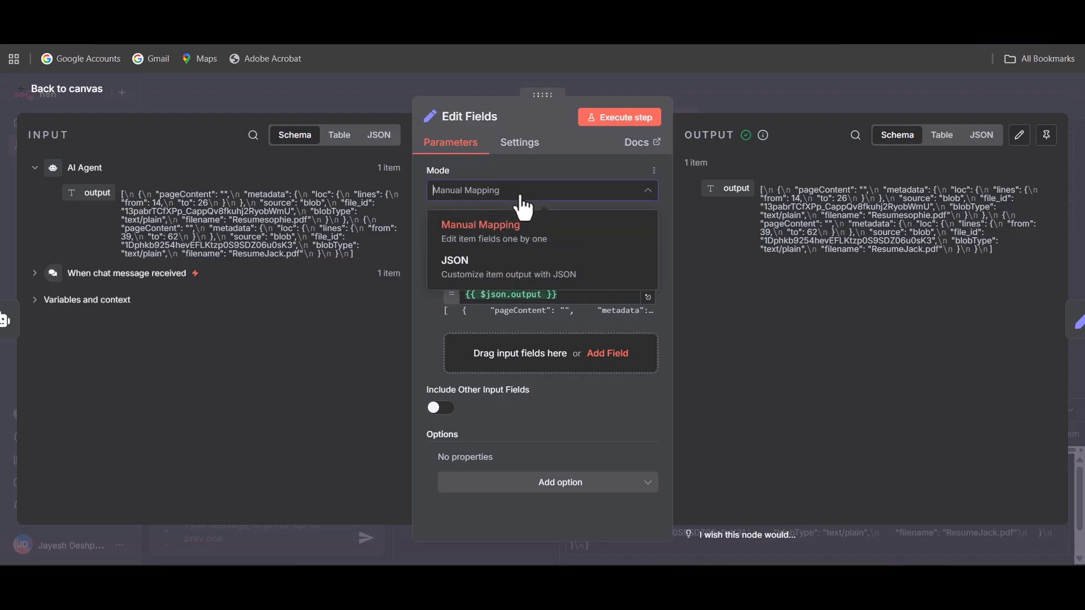
pyautogui.click(528, 264)
pyautogui.moveTo(568, 267); pyautogui.dragTo(485, 270)
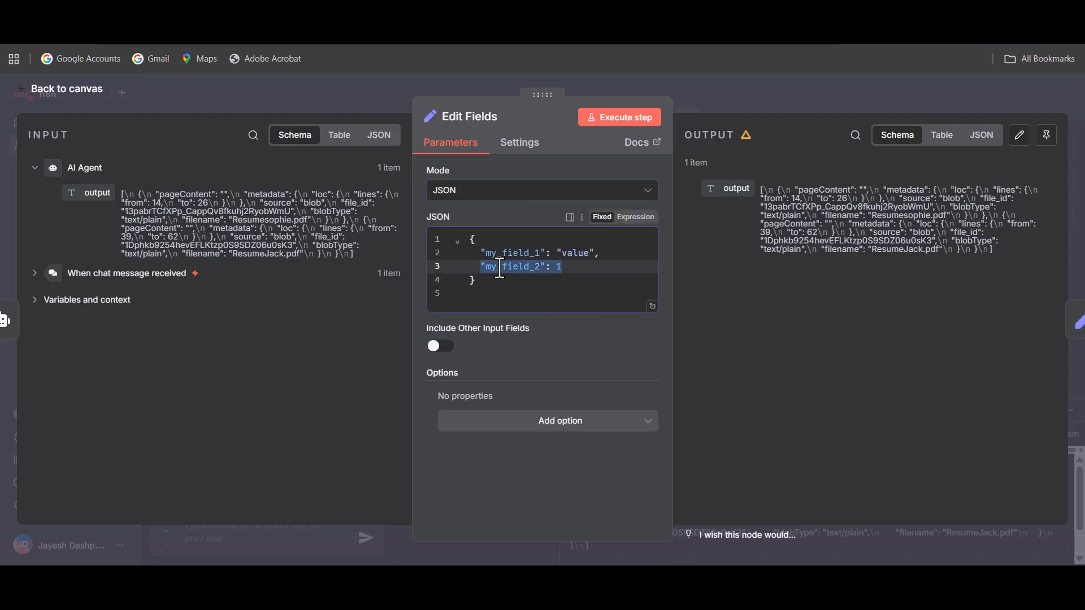
pyautogui.press('BackSpace')
pyautogui.doubleClick(516, 254)
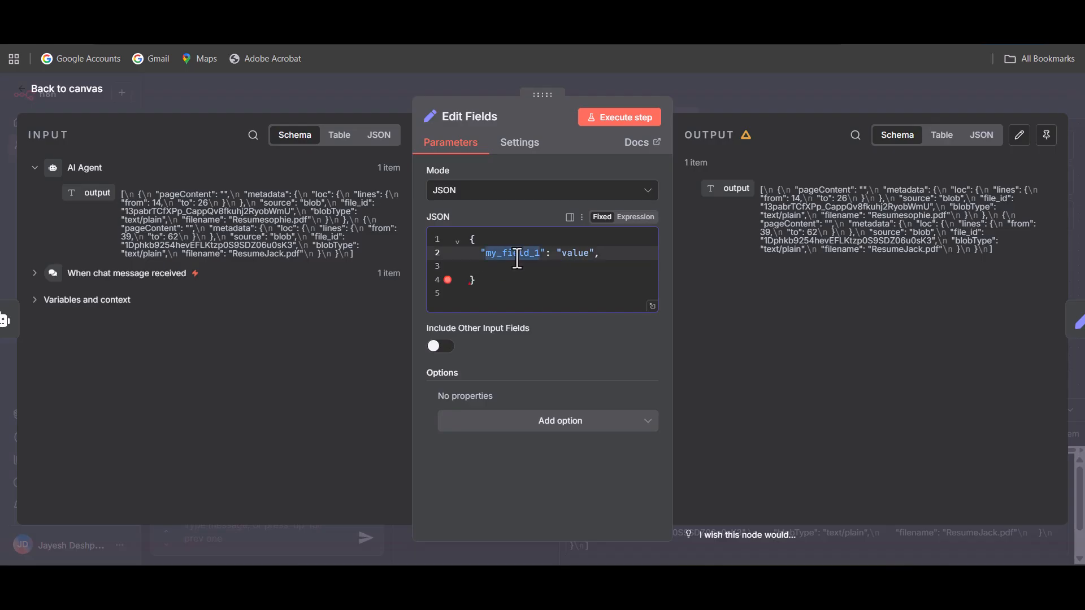
pyautogui.write('ou')
pyautogui.write('tput')
pyautogui.doubleClick(563, 252)
pyautogui.press('BackSpace')
pyautogui.press('BackSpace')
pyautogui.press('BackSpace')
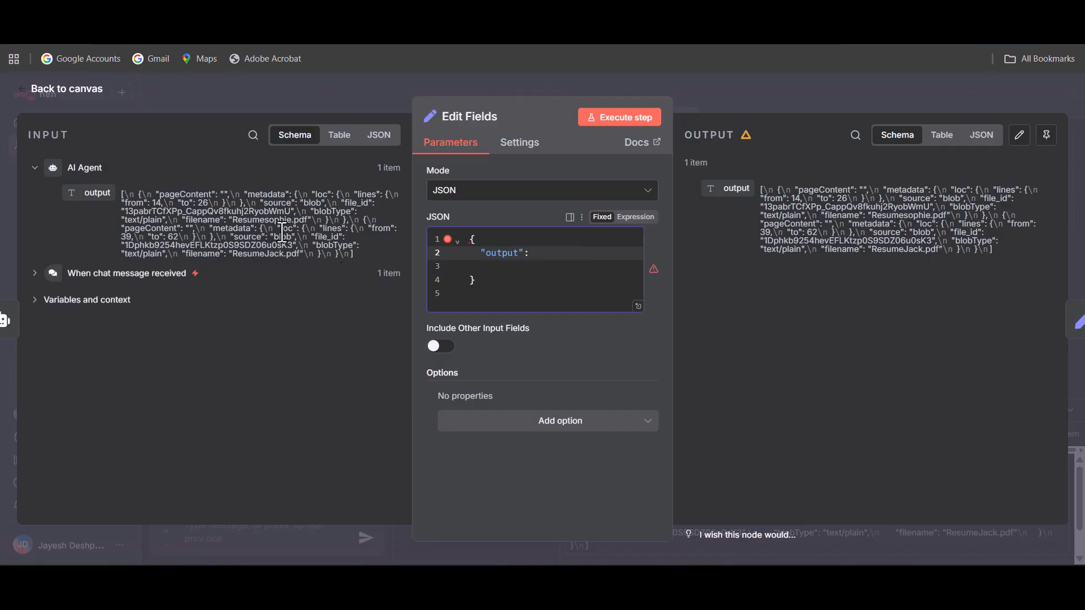
# Set the "output" key's value to the expression {{ $json.output }} in the first Edit Fields node and close it
pyautogui.moveTo(86, 191); pyautogui.dragTo(550, 256)
pyautogui.moveTo(560, 299); pyautogui.dragTo(446, 298)
pyautogui.hotkey('ctrl', 'x')
pyautogui.click(526, 254)
pyautogui.hotkey('ctrl', 'v')
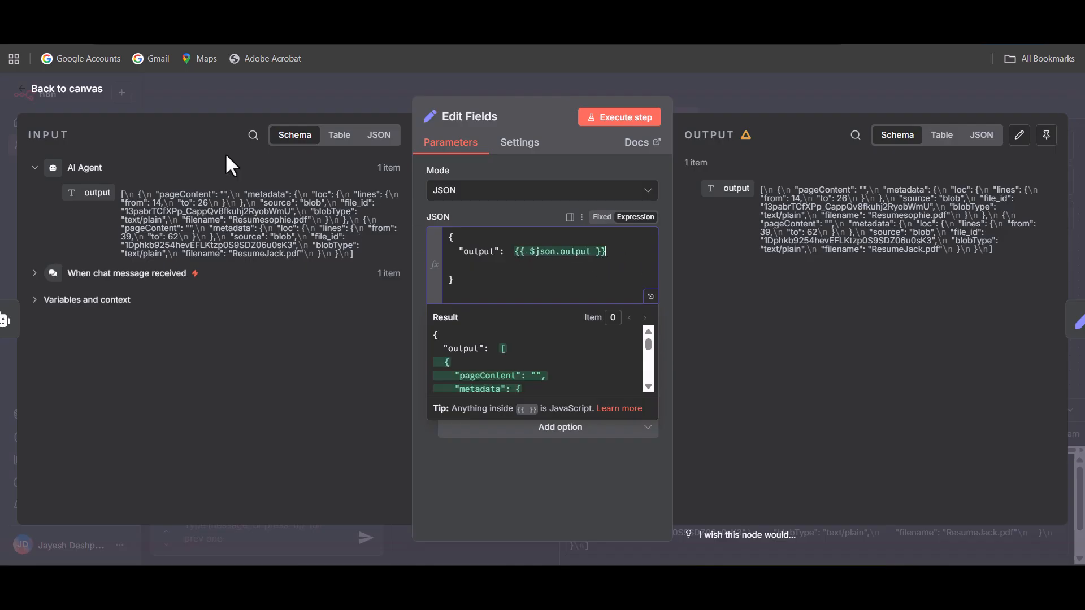
pyautogui.click(100, 95)
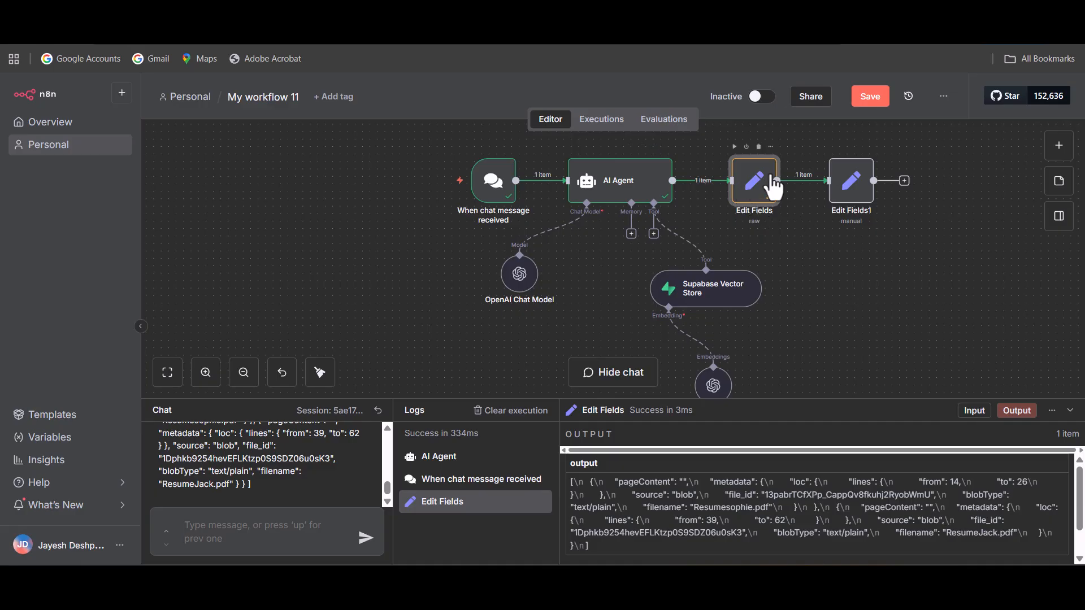
# Check the input of the second Edit Fields node, then run the first Edit Fields node from the canvas
pyautogui.doubleClick(852, 187)
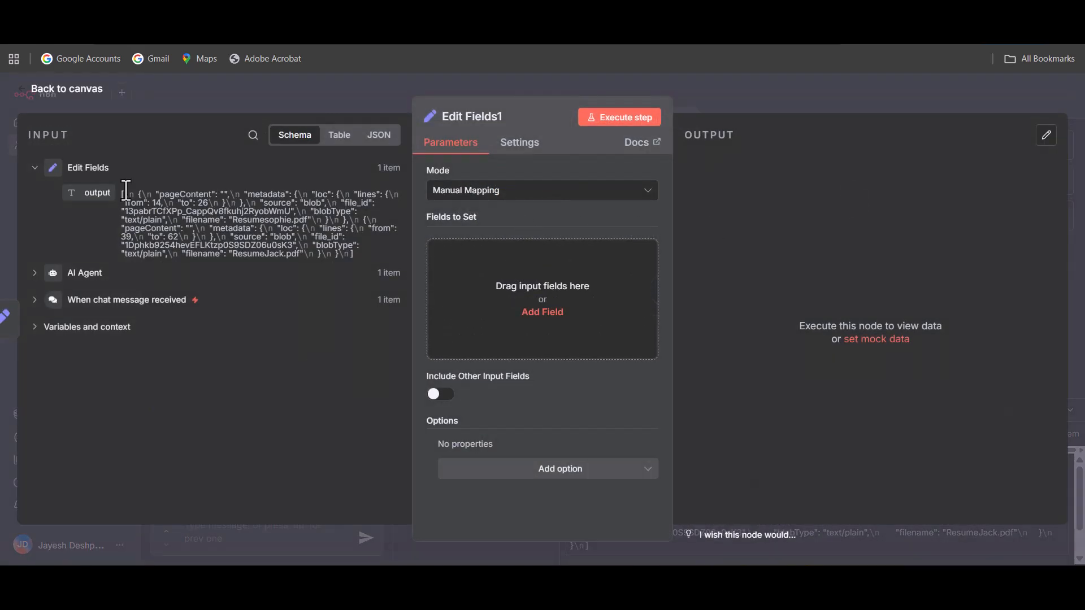
pyautogui.click(68, 93)
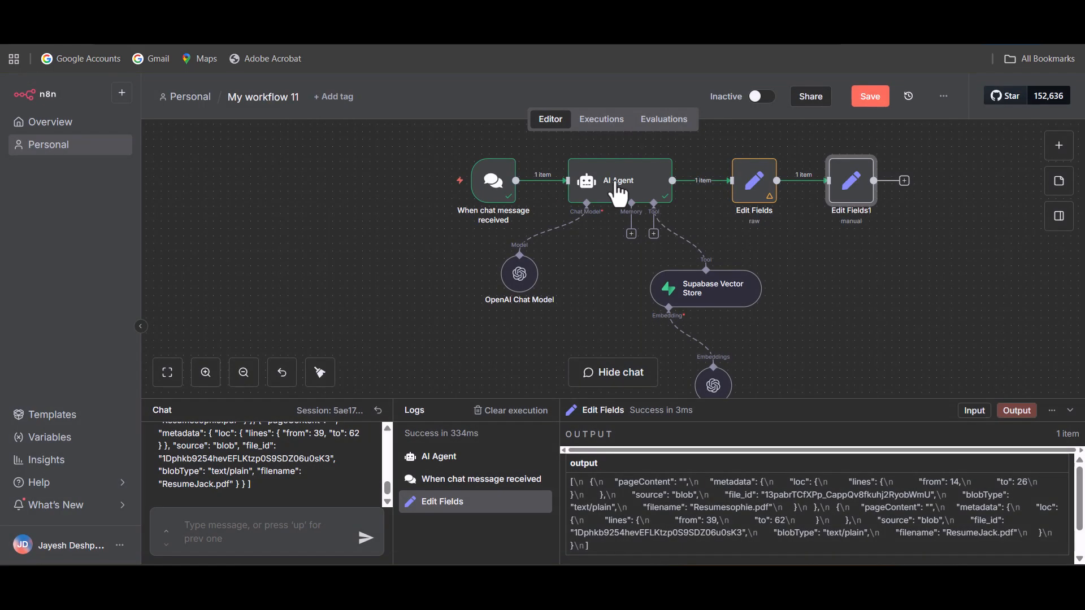
pyautogui.click(735, 147)
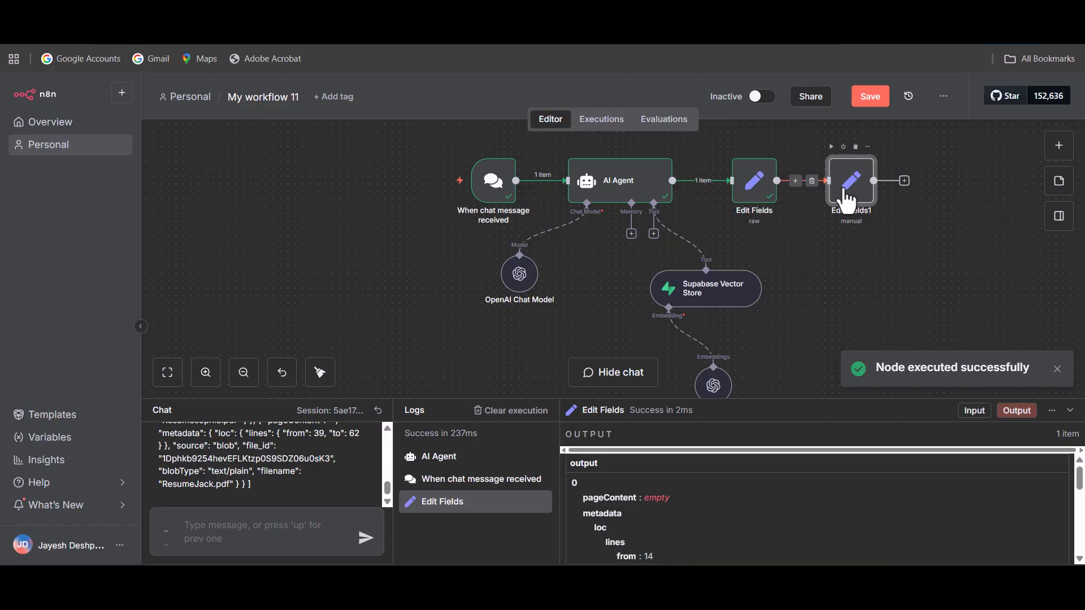
# Open the second Edit Fields node and look through the structure of its incoming output items
pyautogui.doubleClick(846, 198)
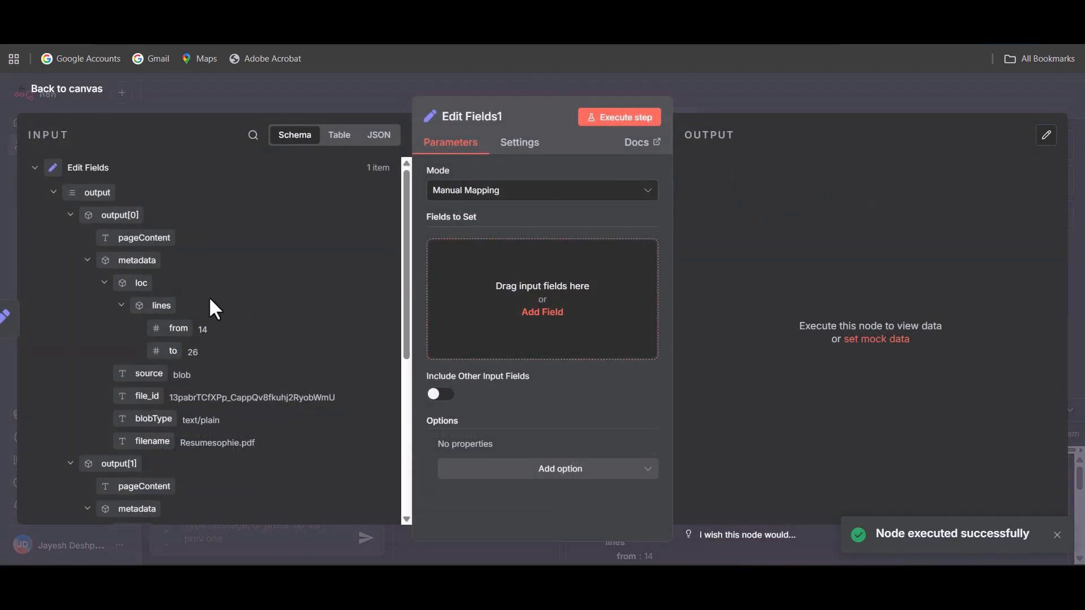
pyautogui.scroll(-5, 210, 296)
pyautogui.scroll(-1, 211, 297)
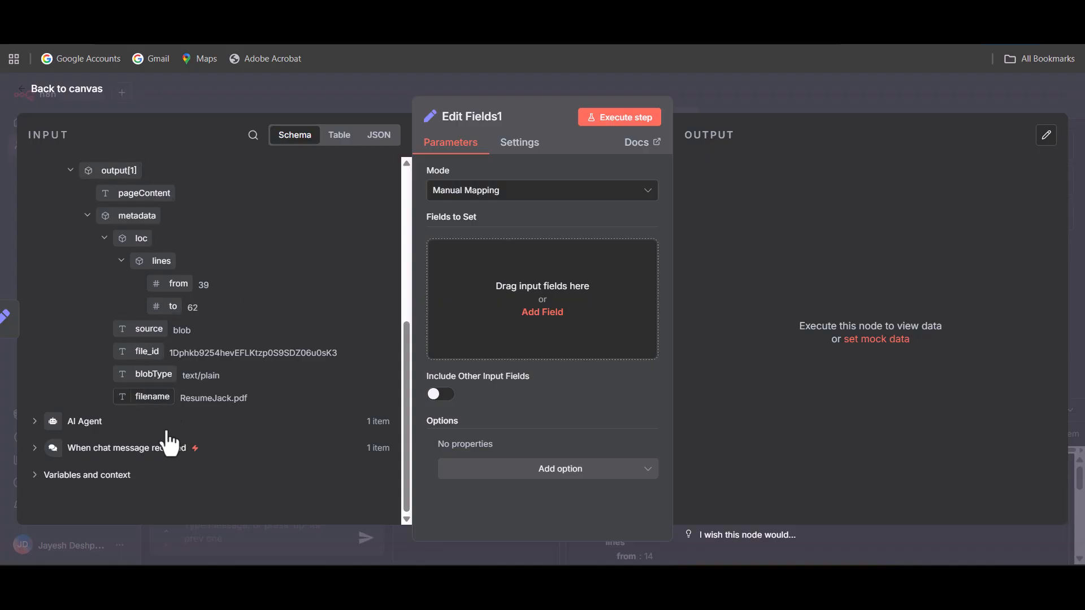
pyautogui.moveTo(246, 400); pyautogui.dragTo(562, 204)
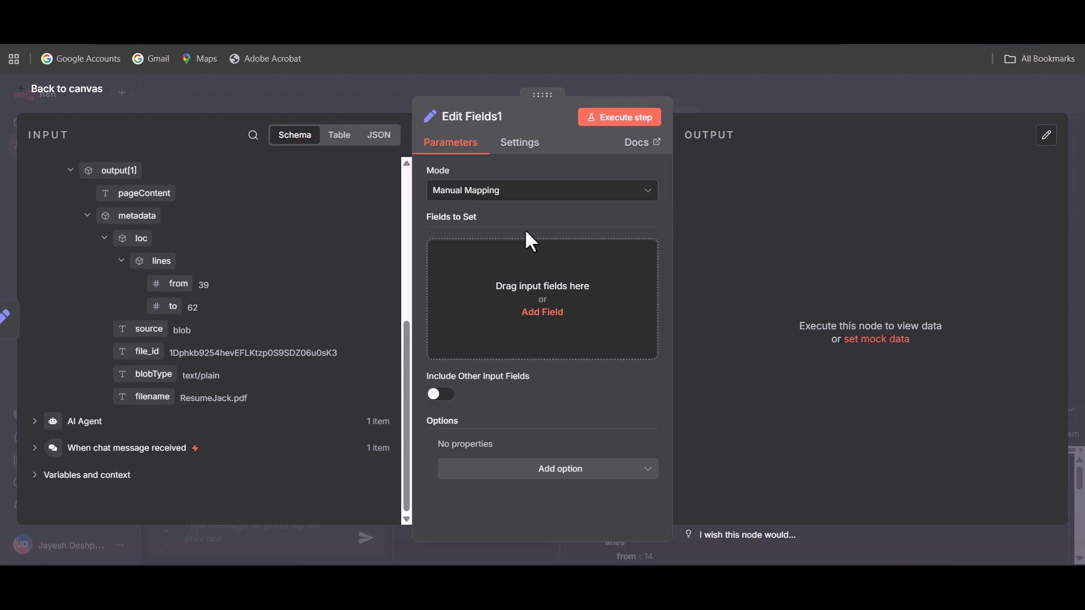
pyautogui.moveTo(525, 231); pyautogui.dragTo(525, 192)
pyautogui.click(526, 192)
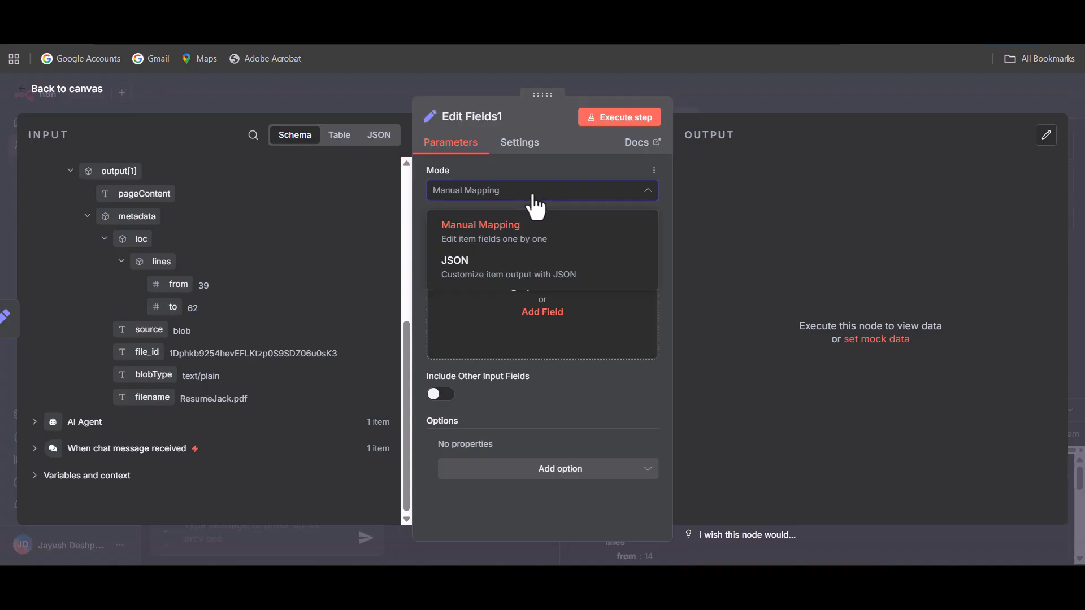
pyautogui.click(542, 261)
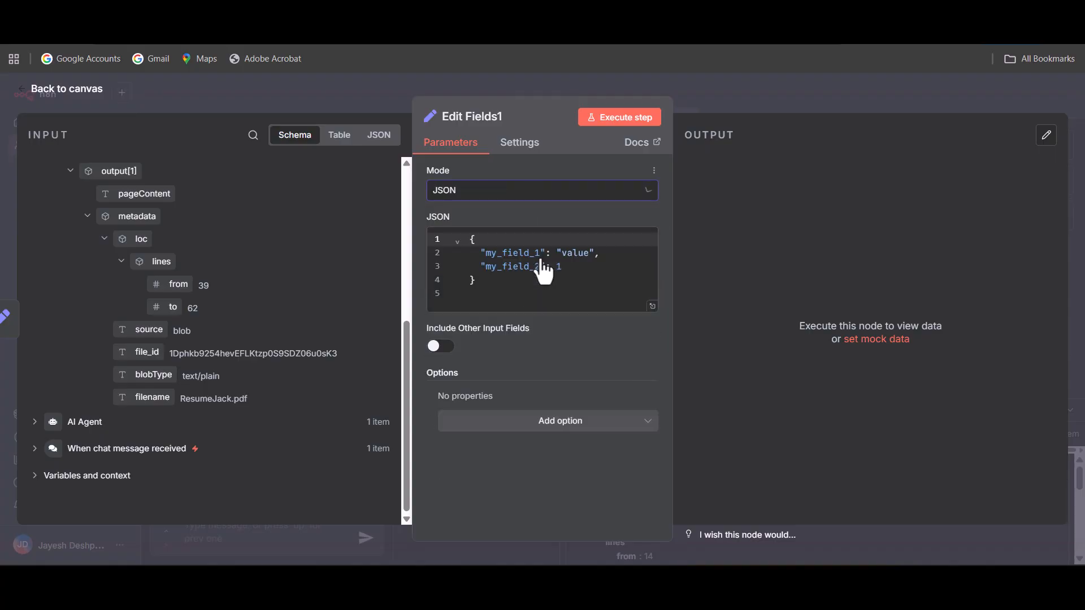
pyautogui.click(525, 198)
pyautogui.click(520, 194)
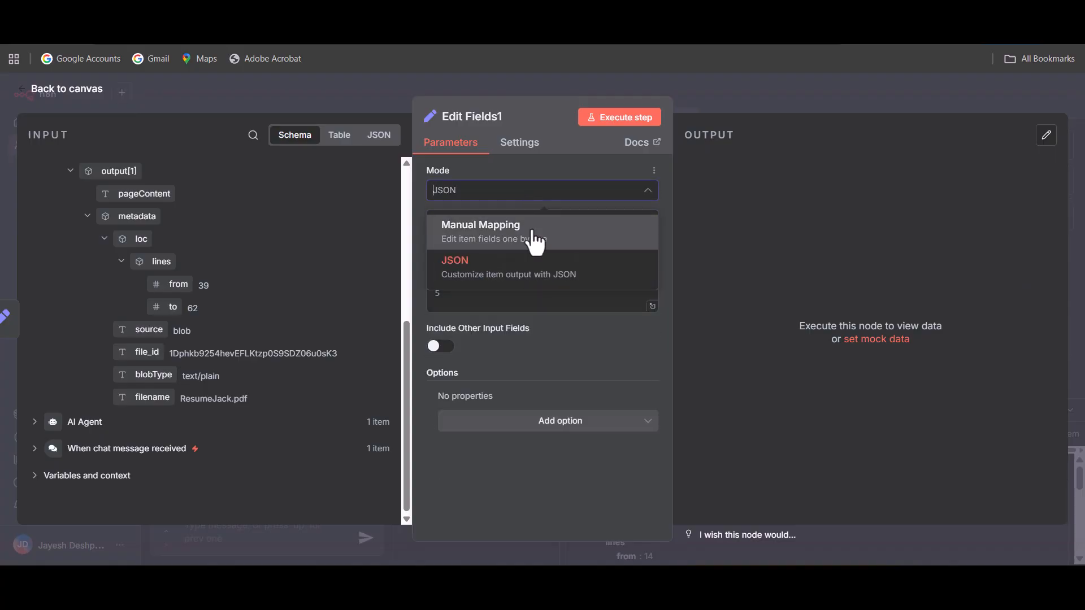
pyautogui.click(531, 226)
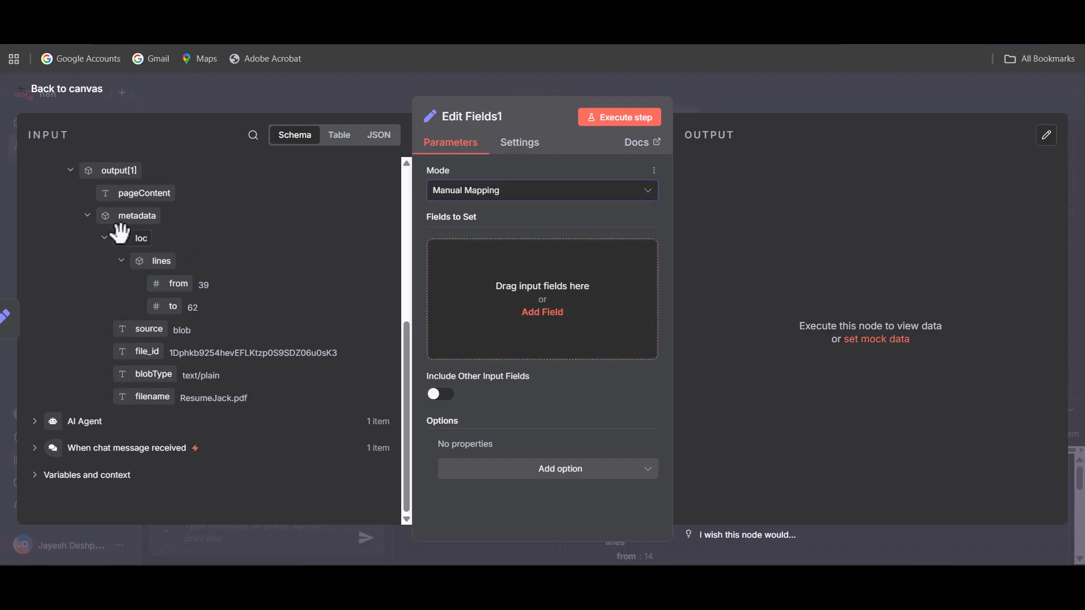
# Map the whole incoming output array as a field in the second Edit Fields node
pyautogui.scroll(5, 116, 229)
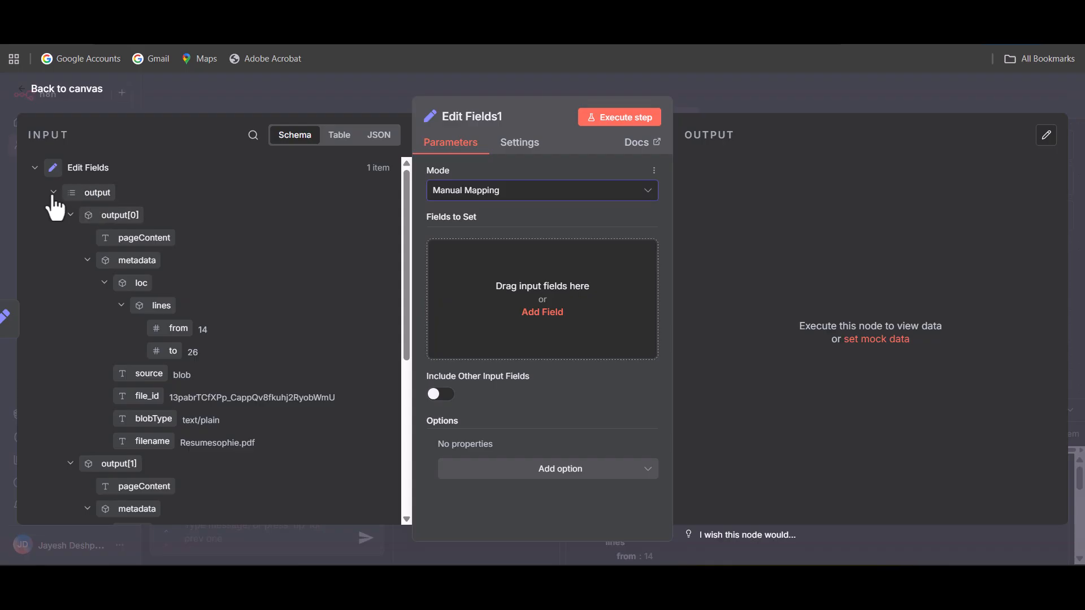
pyautogui.scroll(-4, 176, 384)
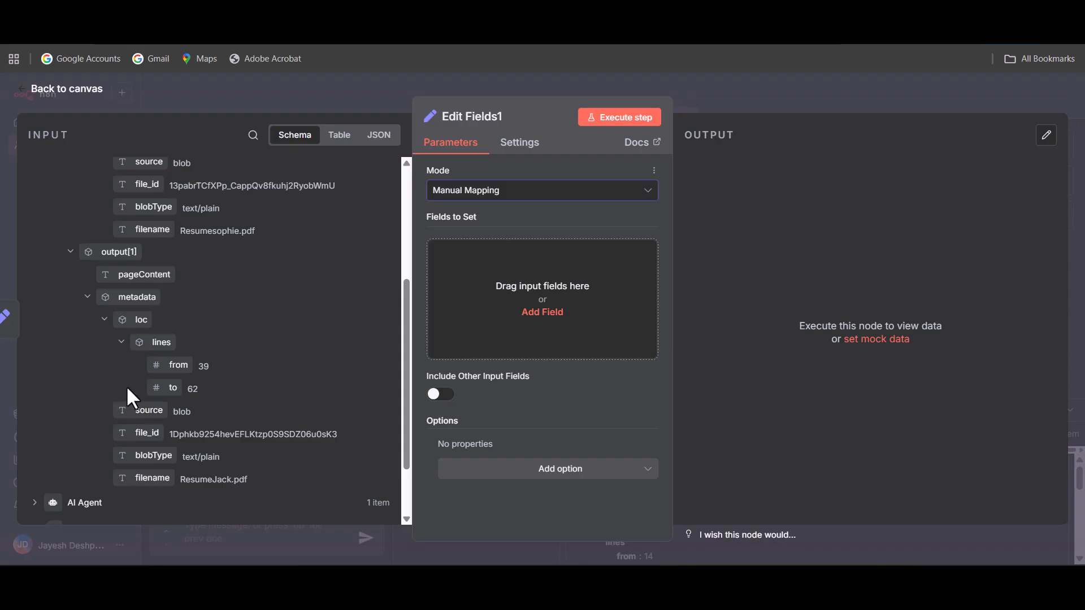
pyautogui.scroll(4, 124, 266)
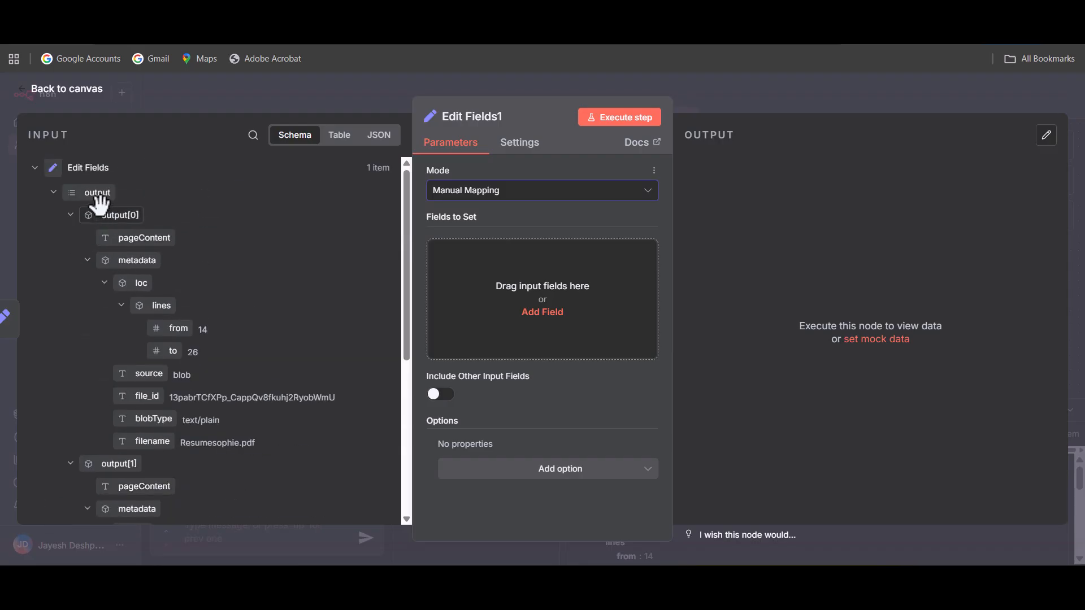
pyautogui.scroll(-5, 158, 316)
pyautogui.scroll(4, 157, 316)
pyautogui.moveTo(95, 191); pyautogui.dragTo(593, 284)
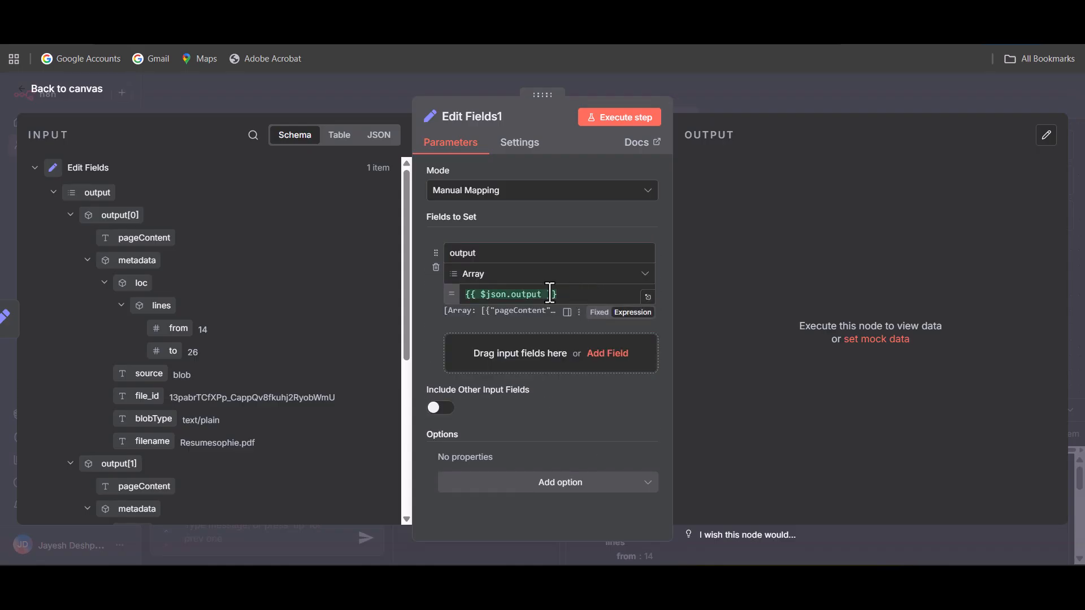
# Extend the output field's expression to {{ $json.output.map(item => item.metadata.filename) }} in the second Edit Fields node
pyautogui.click(550, 294)
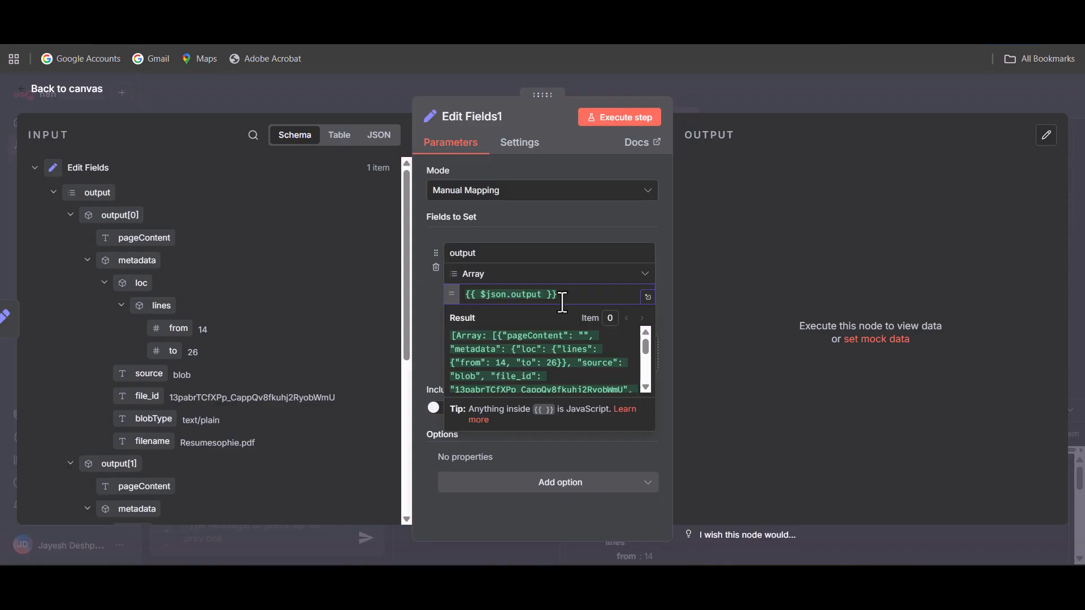
pyautogui.write('.ma')
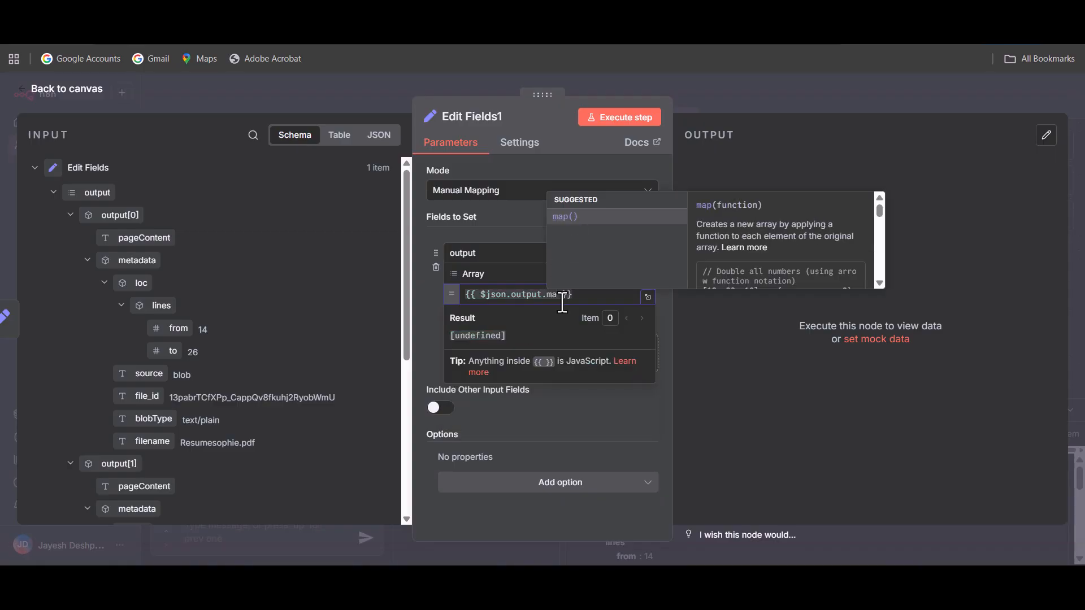
pyautogui.press('Return')
pyautogui.click(605, 301)
pyautogui.click(629, 301)
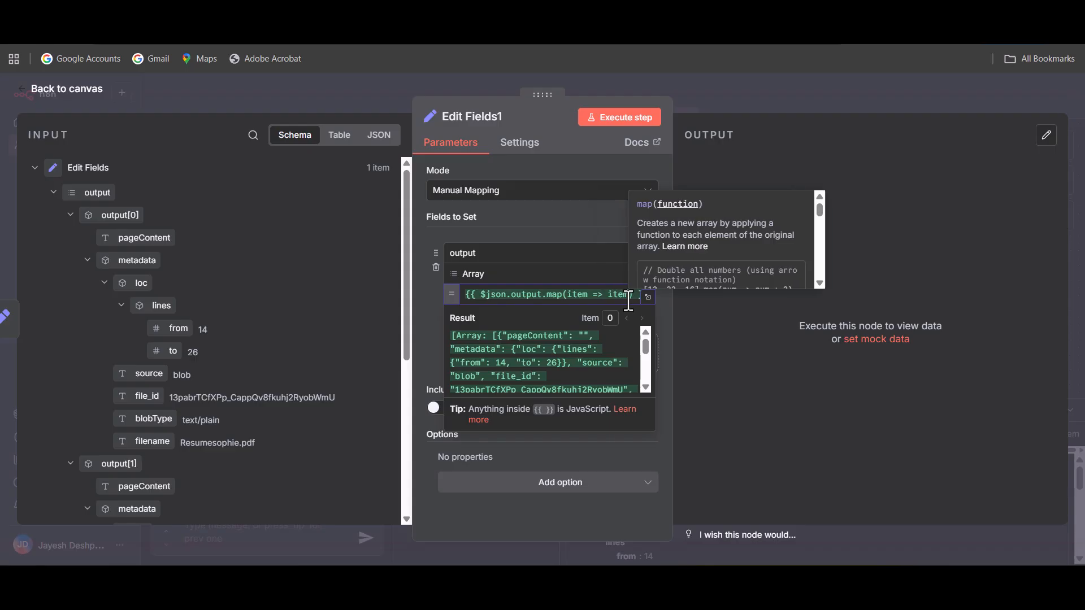
pyautogui.write('.meta')
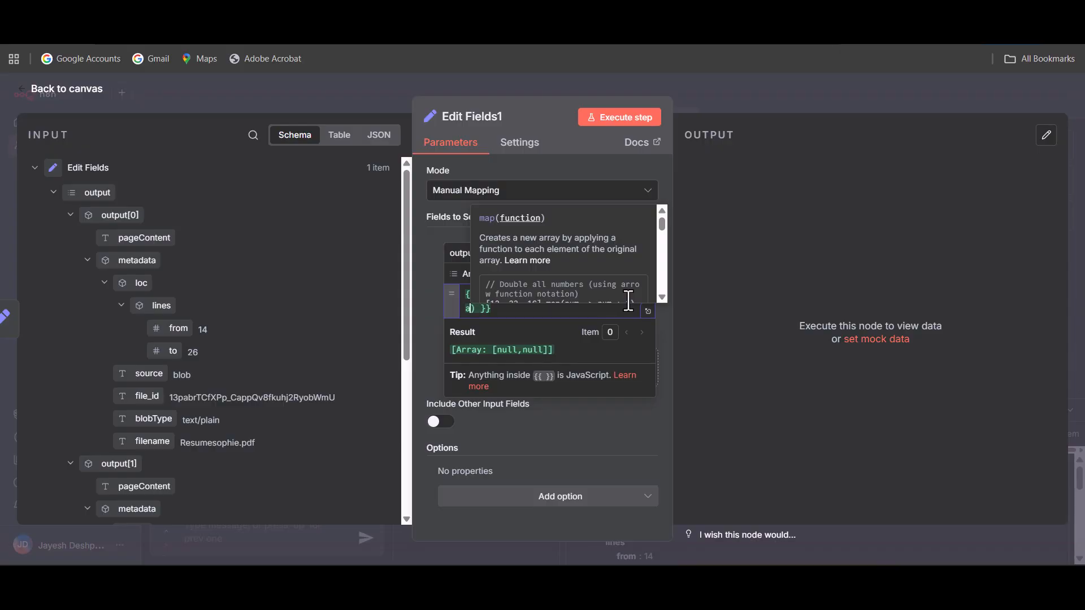
pyautogui.write('data.')
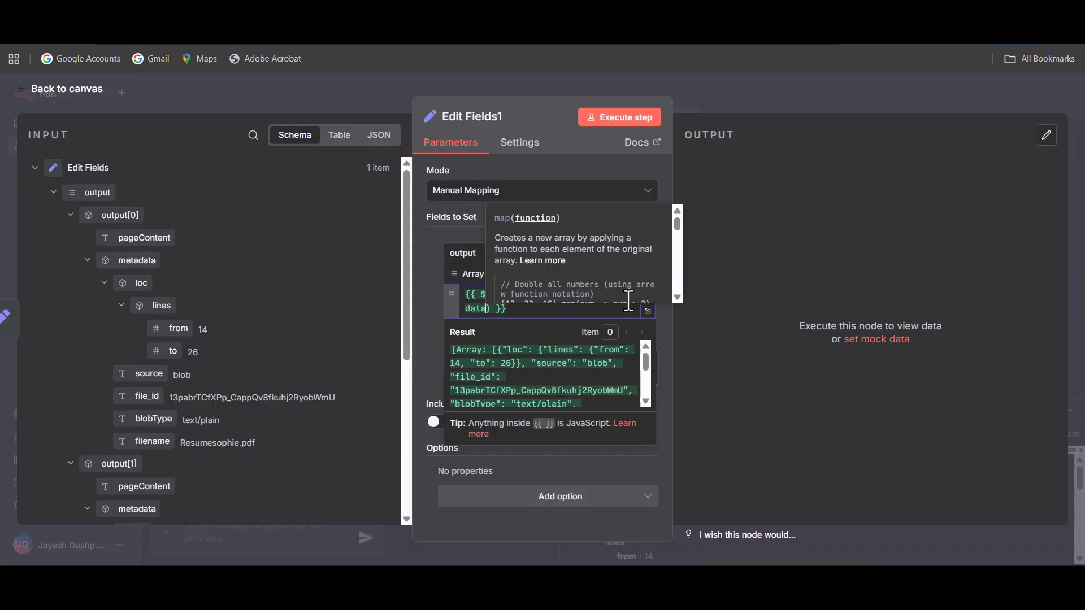
pyautogui.write('filenam')
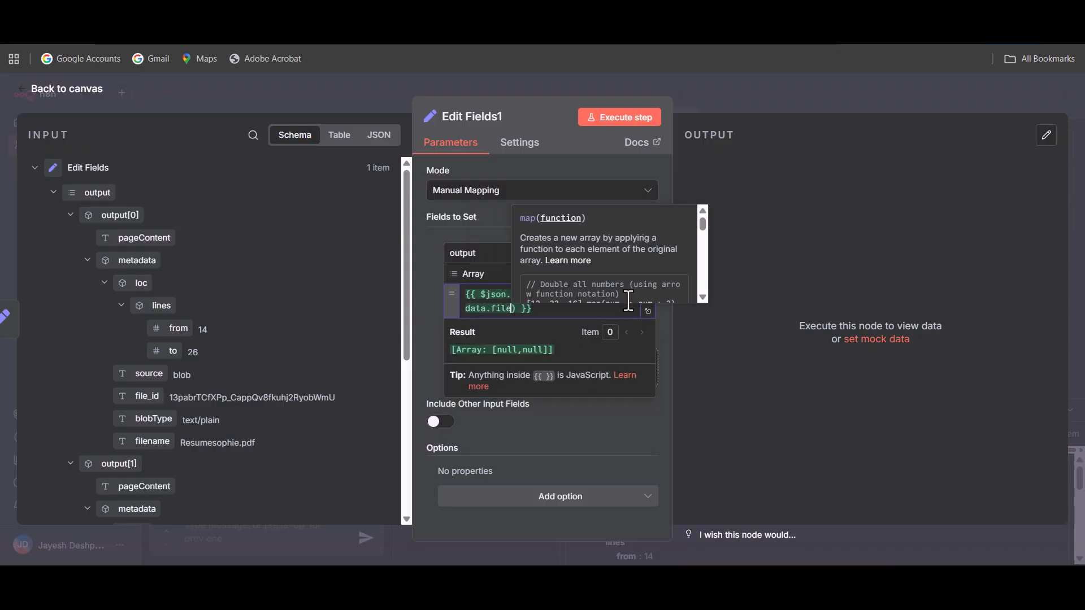
pyautogui.write('e')
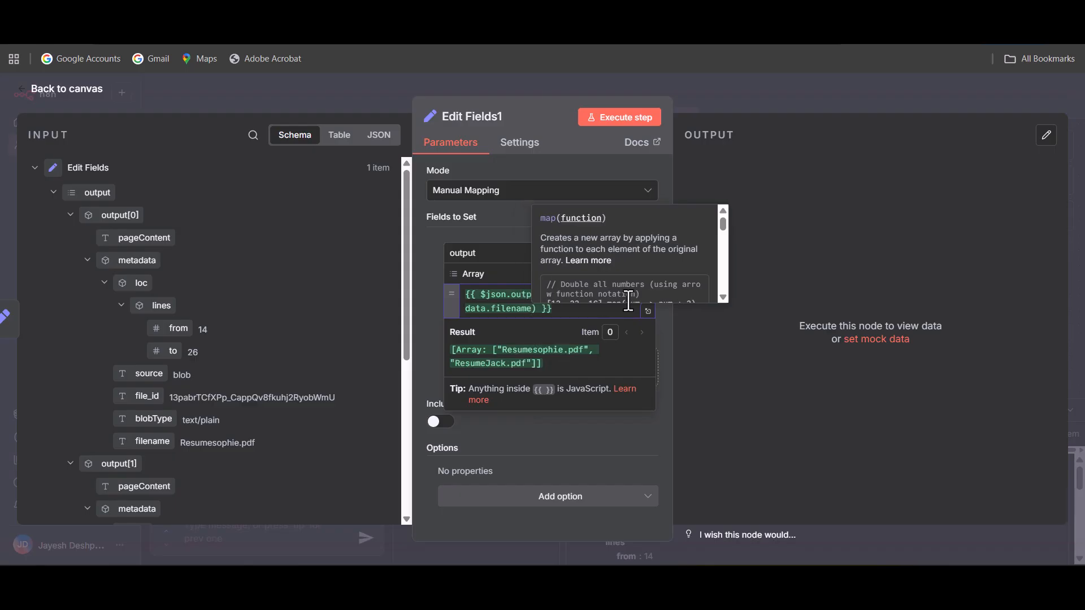
pyautogui.click(422, 345)
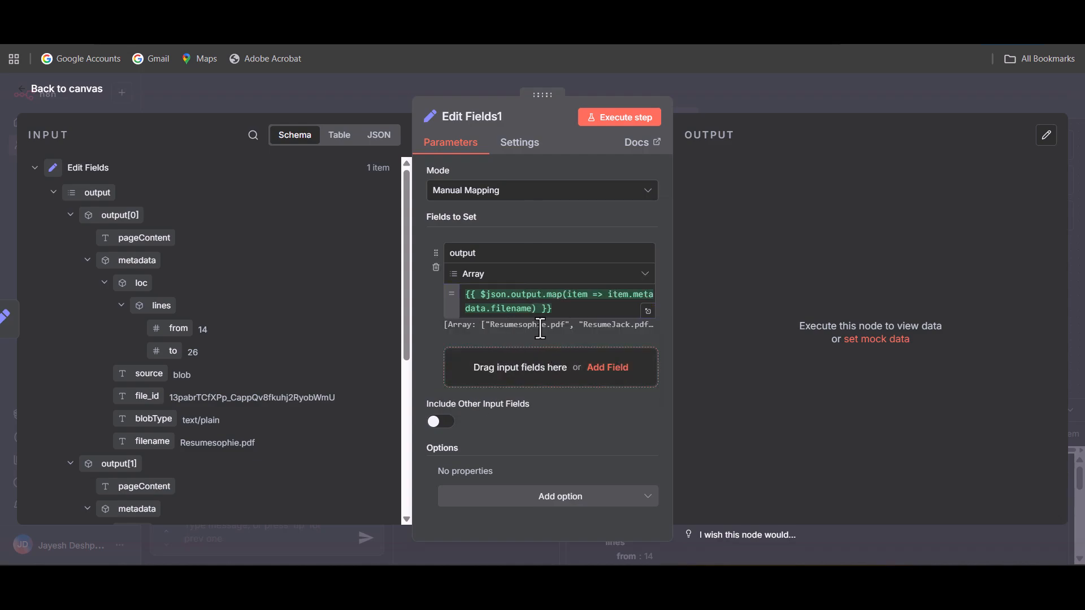
# Change the output field's type to String and execute the second Edit Fields node
pyautogui.click(521, 276)
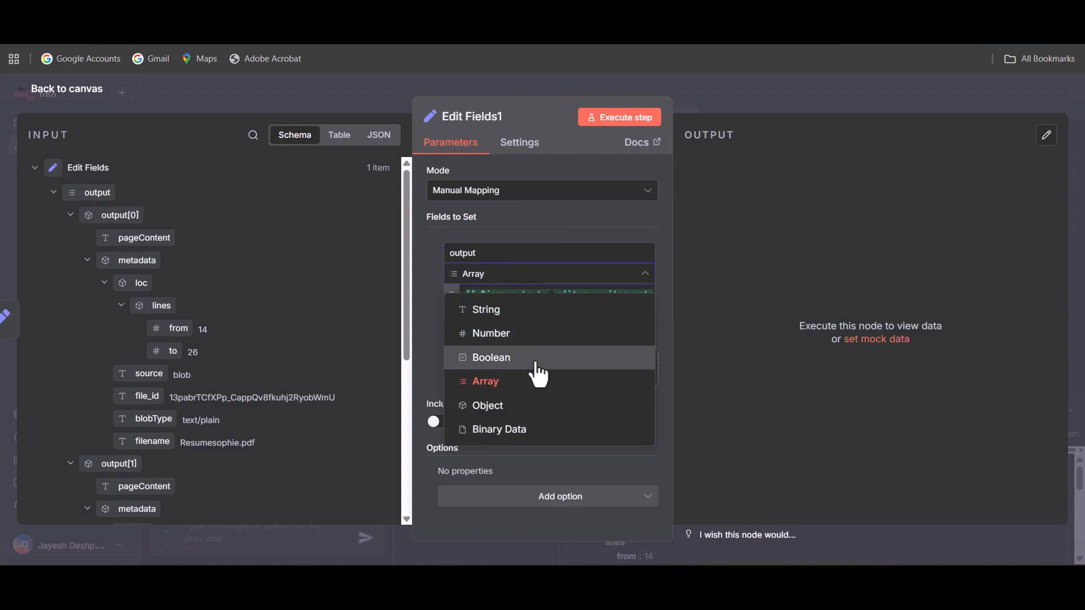
pyautogui.click(540, 316)
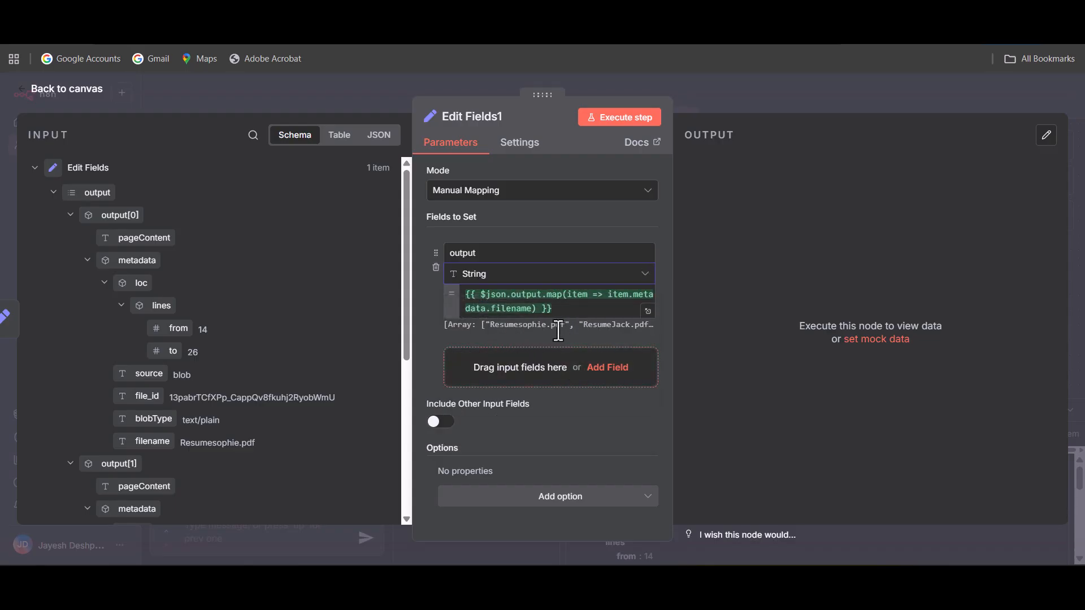
pyautogui.click(618, 124)
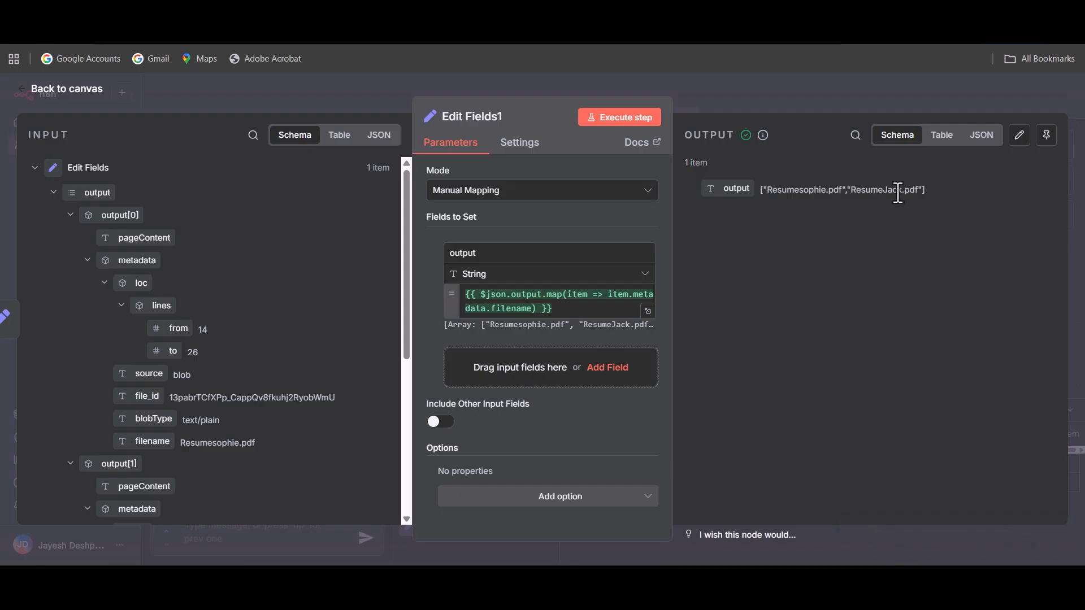
# Return to the canvas, save the workflow and resend the chat message "python developer with aws"
pyautogui.click(90, 92)
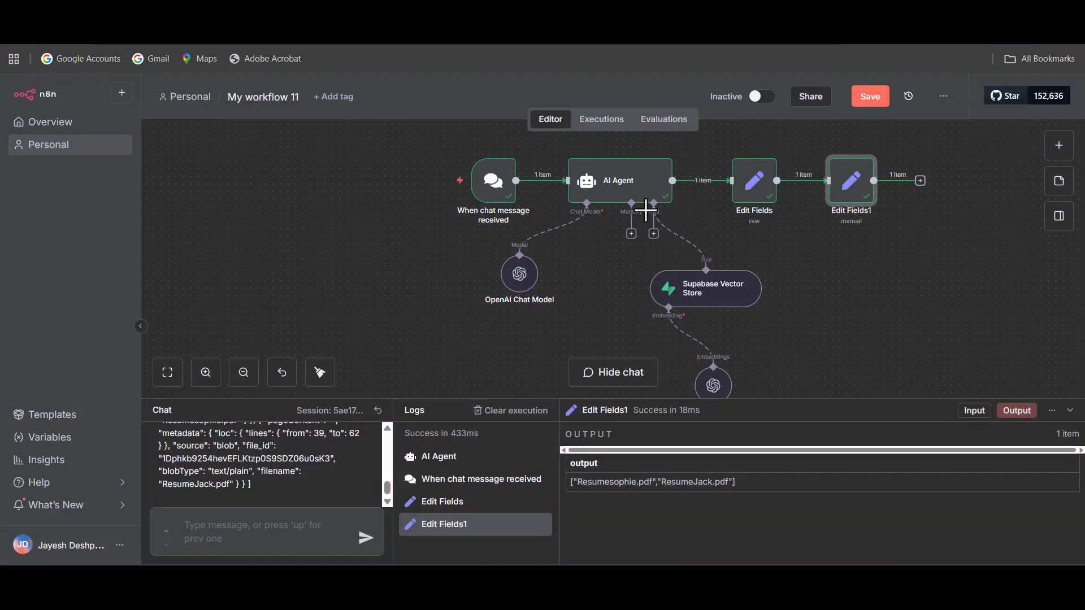
pyautogui.click(873, 97)
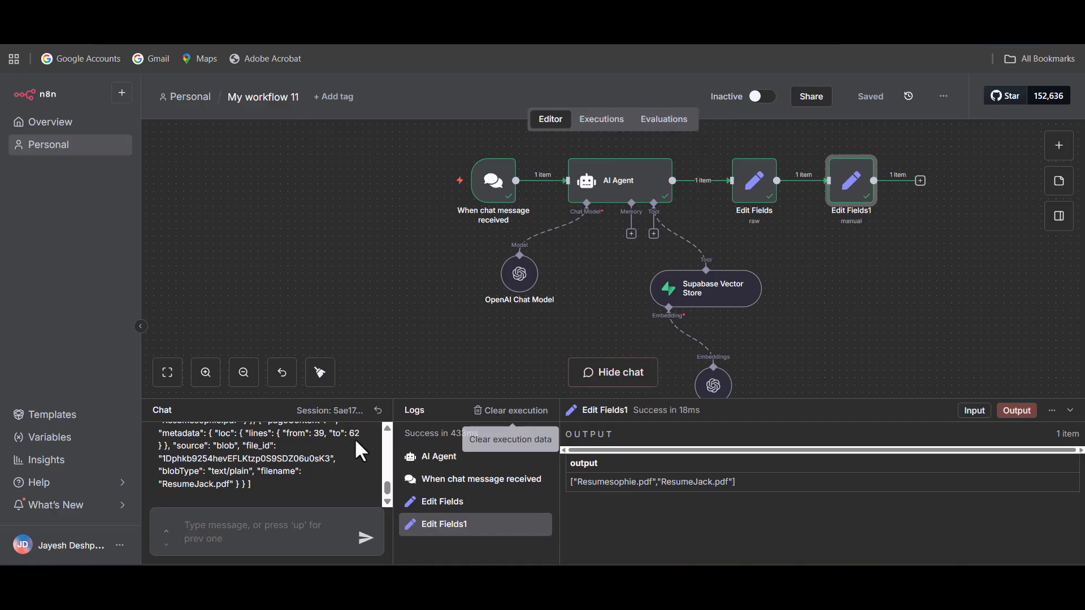
pyautogui.scroll(6, 307, 466)
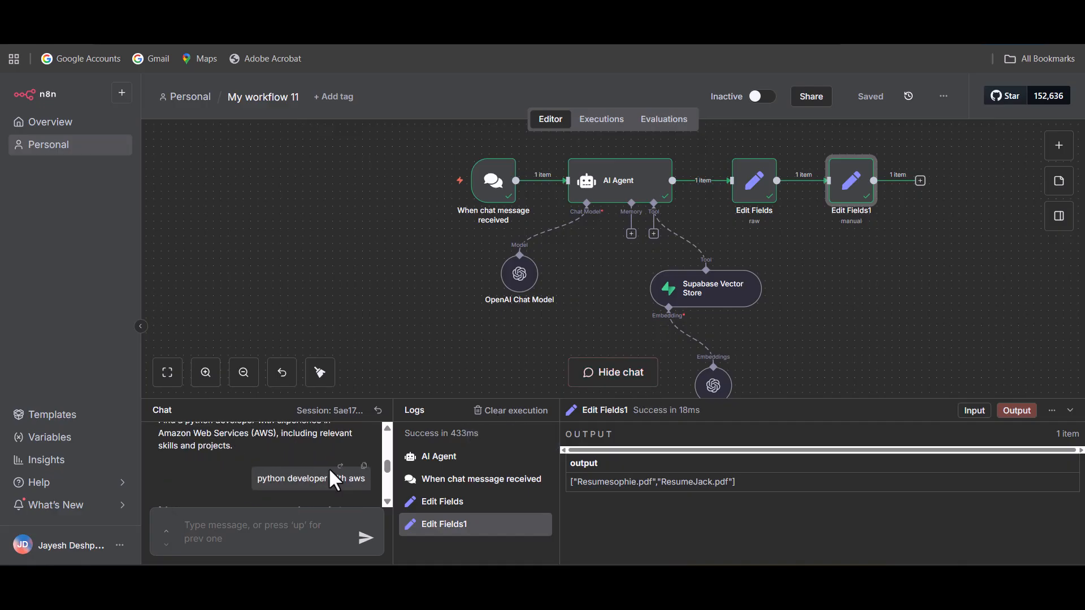
pyautogui.click(340, 467)
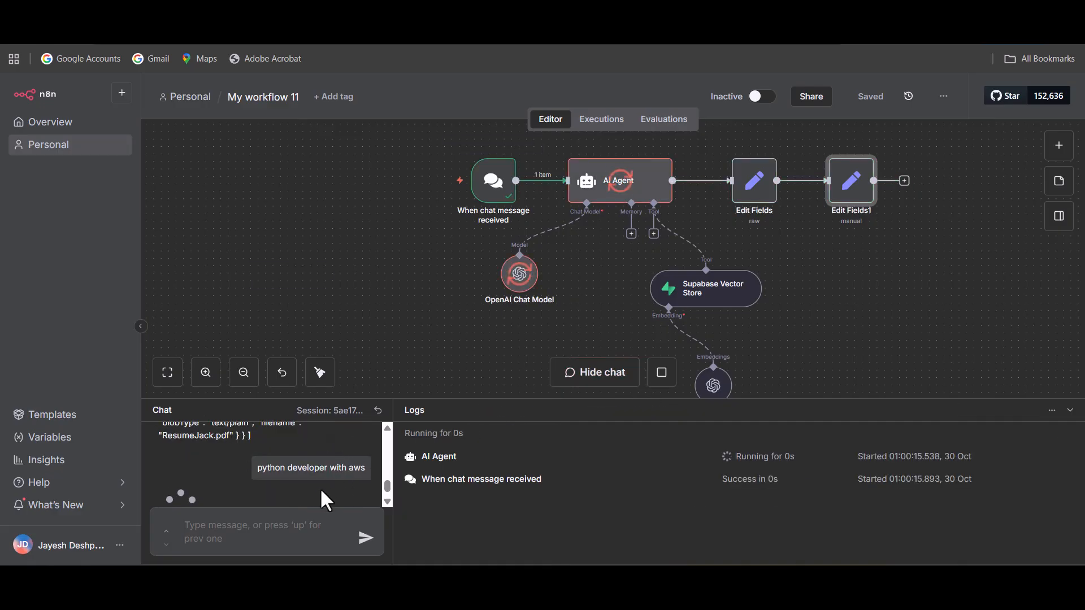